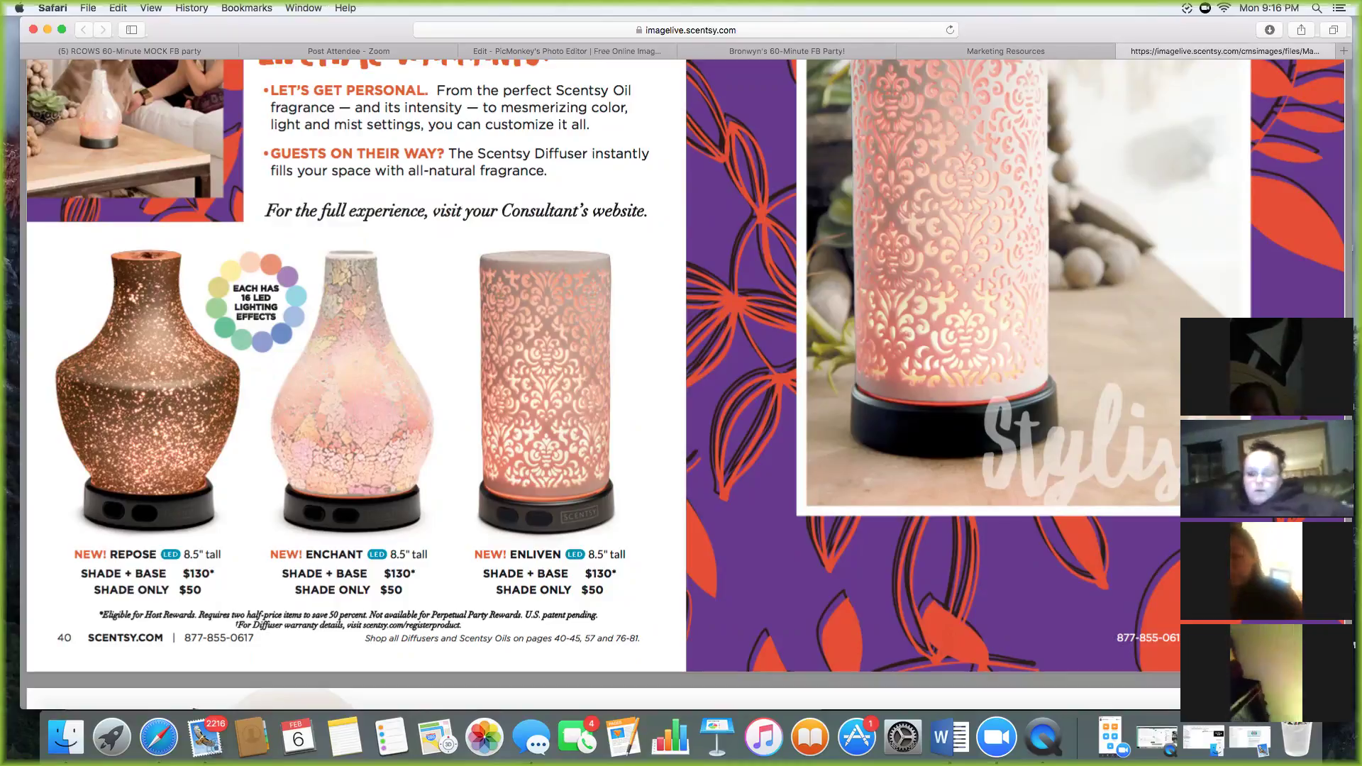
Capture separate area screenshots of the Repose, Enchant and Enliven diffusers on catalog page 40.
{"action": "key", "text": "super+shift+4"}
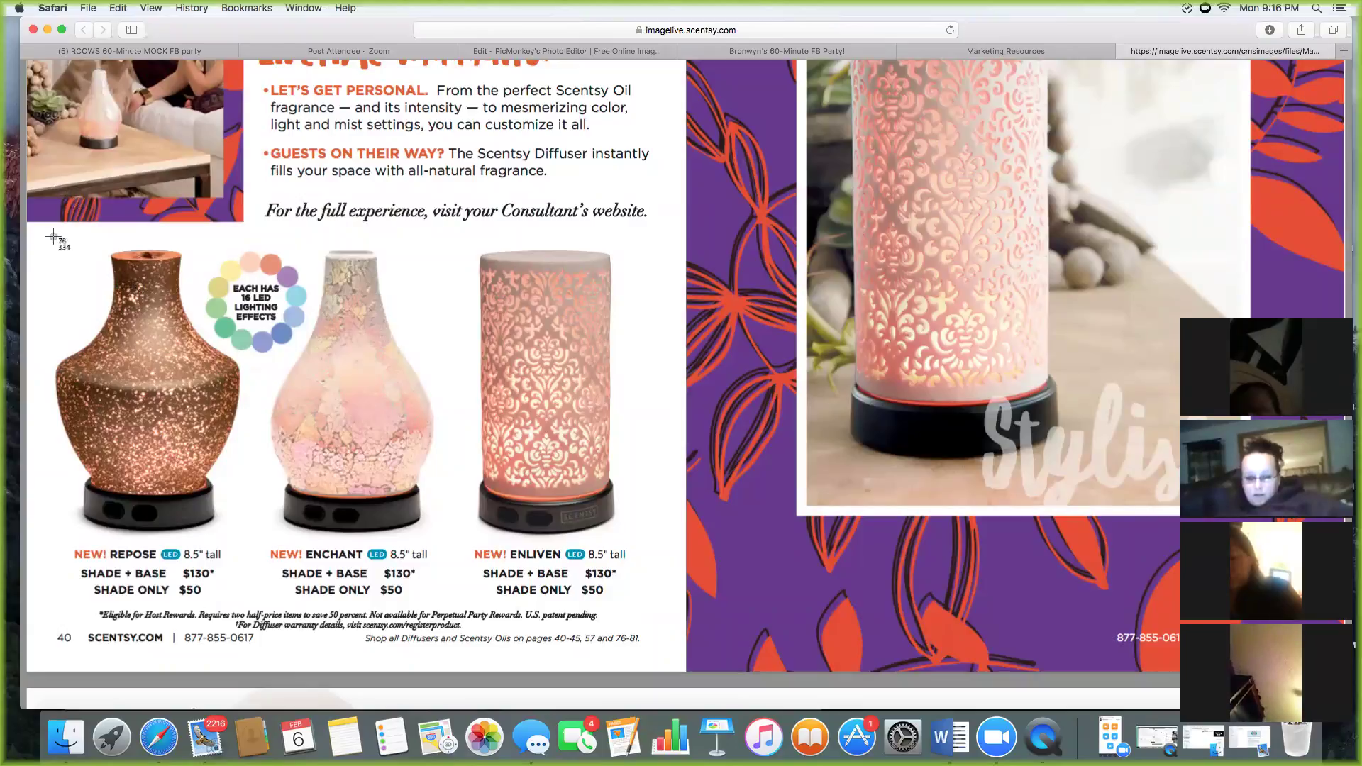
{"action": "mouse_move", "coordinate": [39, 232]}
{"action": "left_mouse_down"}
{"action": "mouse_move", "coordinate": [141, 320]}
{"action": "mouse_move", "coordinate": [262, 537]}
{"action": "left_mouse_up"}
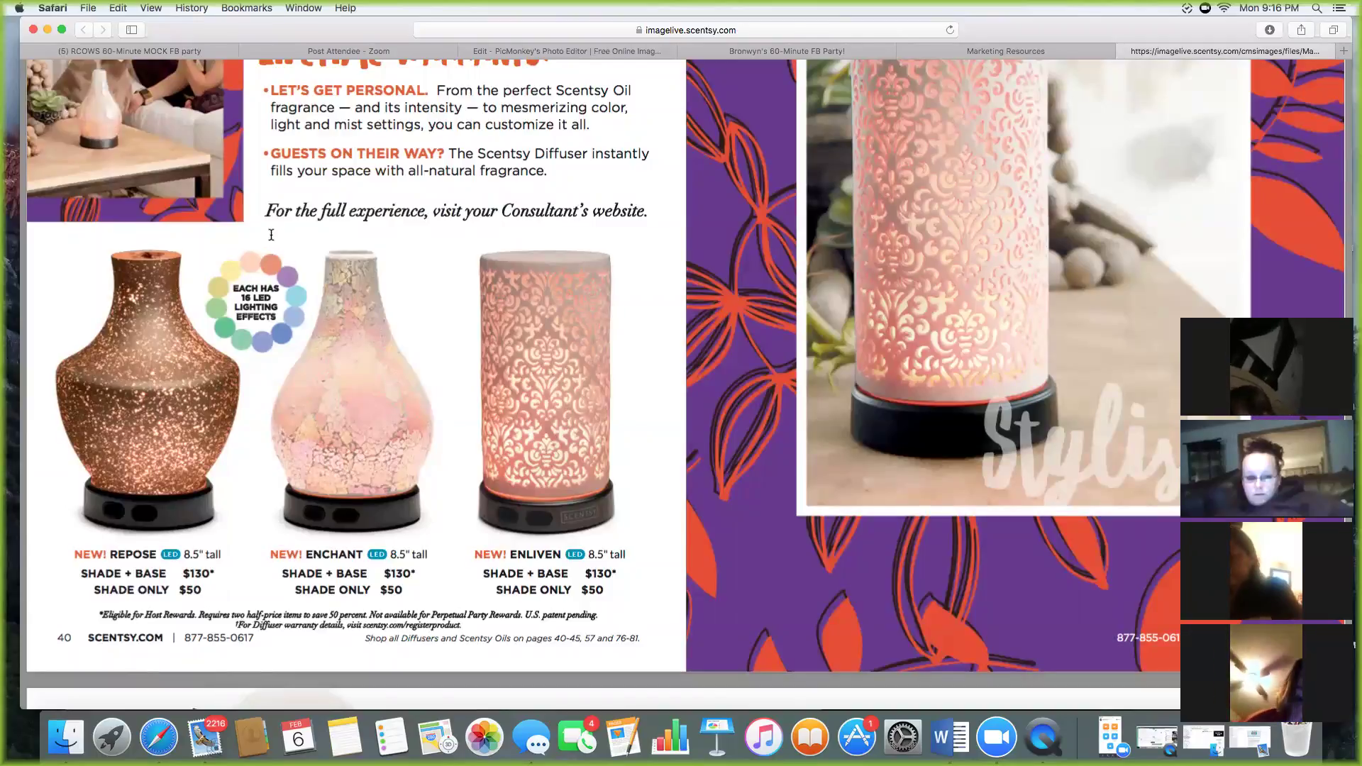
{"action": "key", "text": "super+shift+4"}
{"action": "left_click_drag", "start_coordinate": [267, 235], "coordinate": [440, 534]}
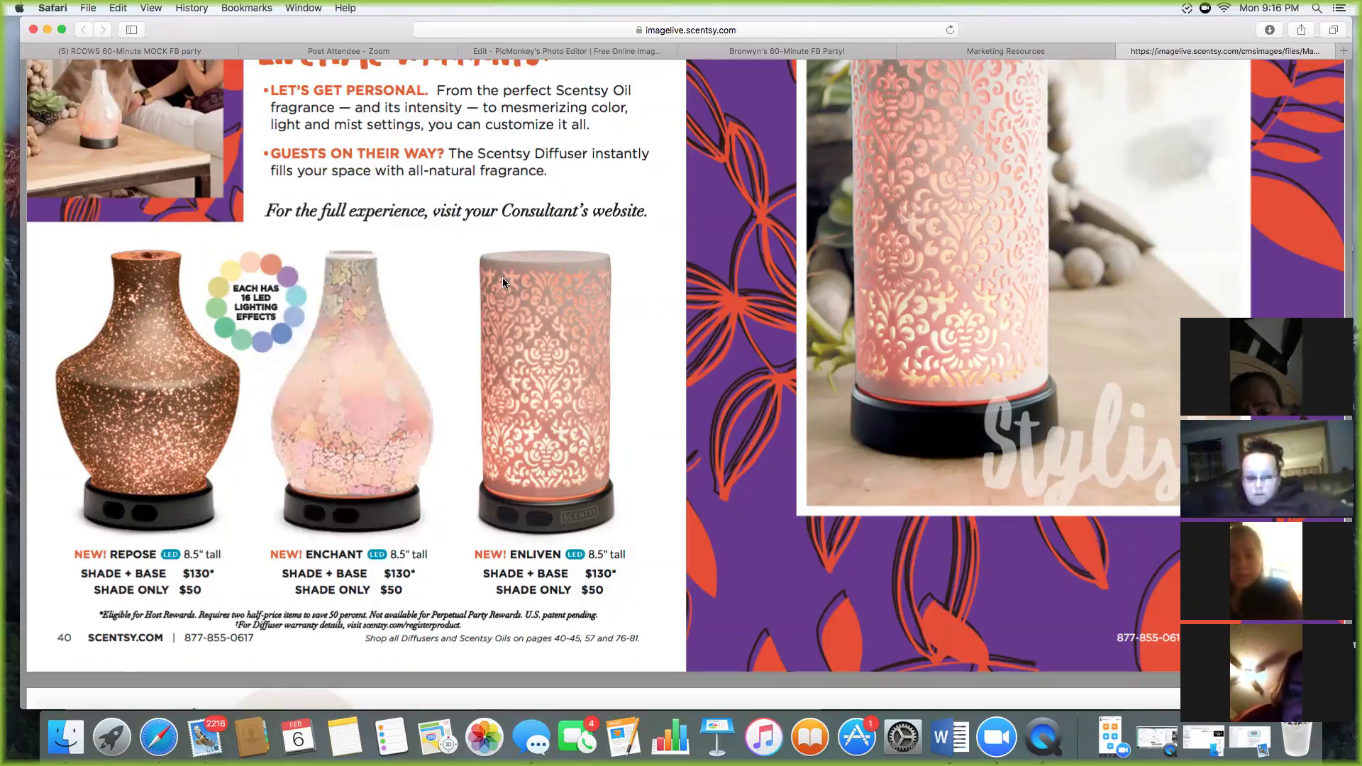
{"action": "left_click_drag", "start_coordinate": [460, 242], "coordinate": [629, 542]}
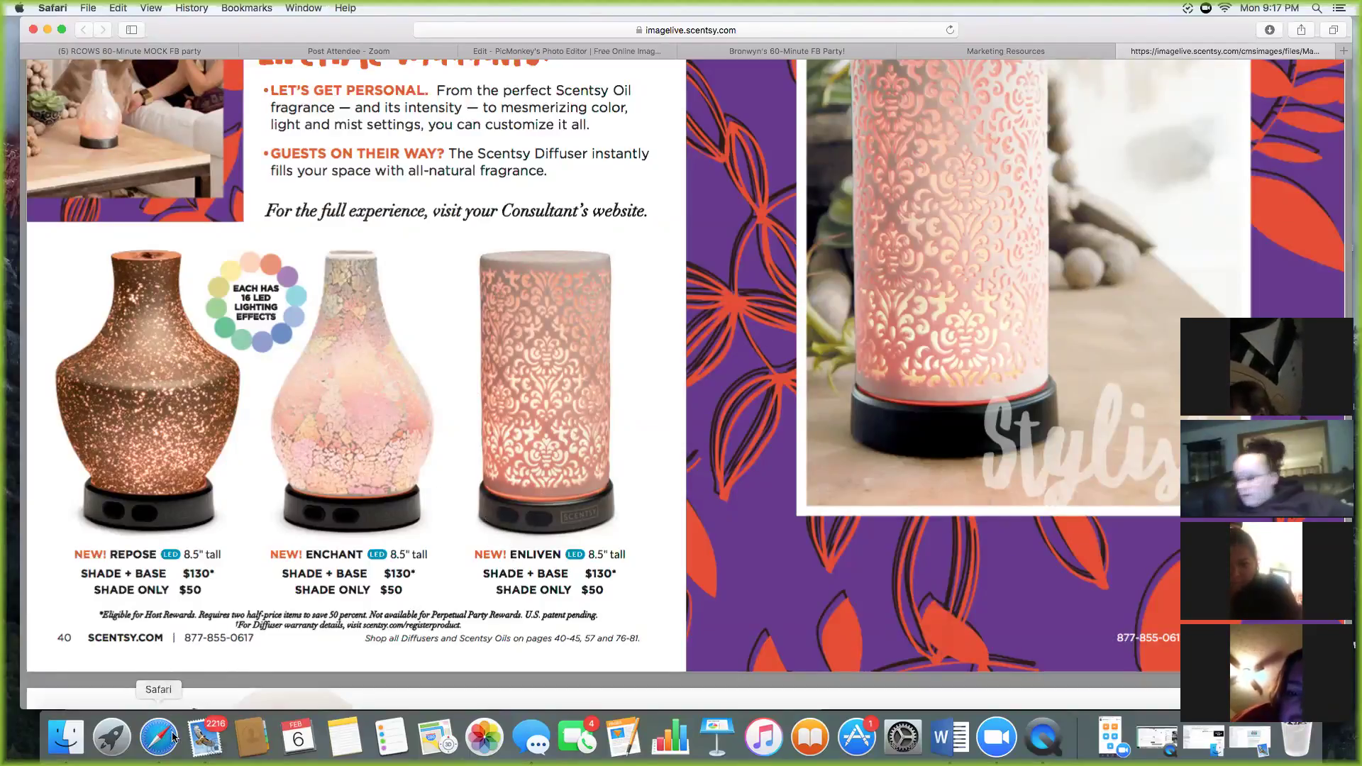
Switch to the PicMonkey editor and add the Enliven diffuser screenshot, Screen Shot 2017-02-06 at 9.16.53 PM, as an overlay.
{"action": "double_click", "coordinate": [603, 62]}
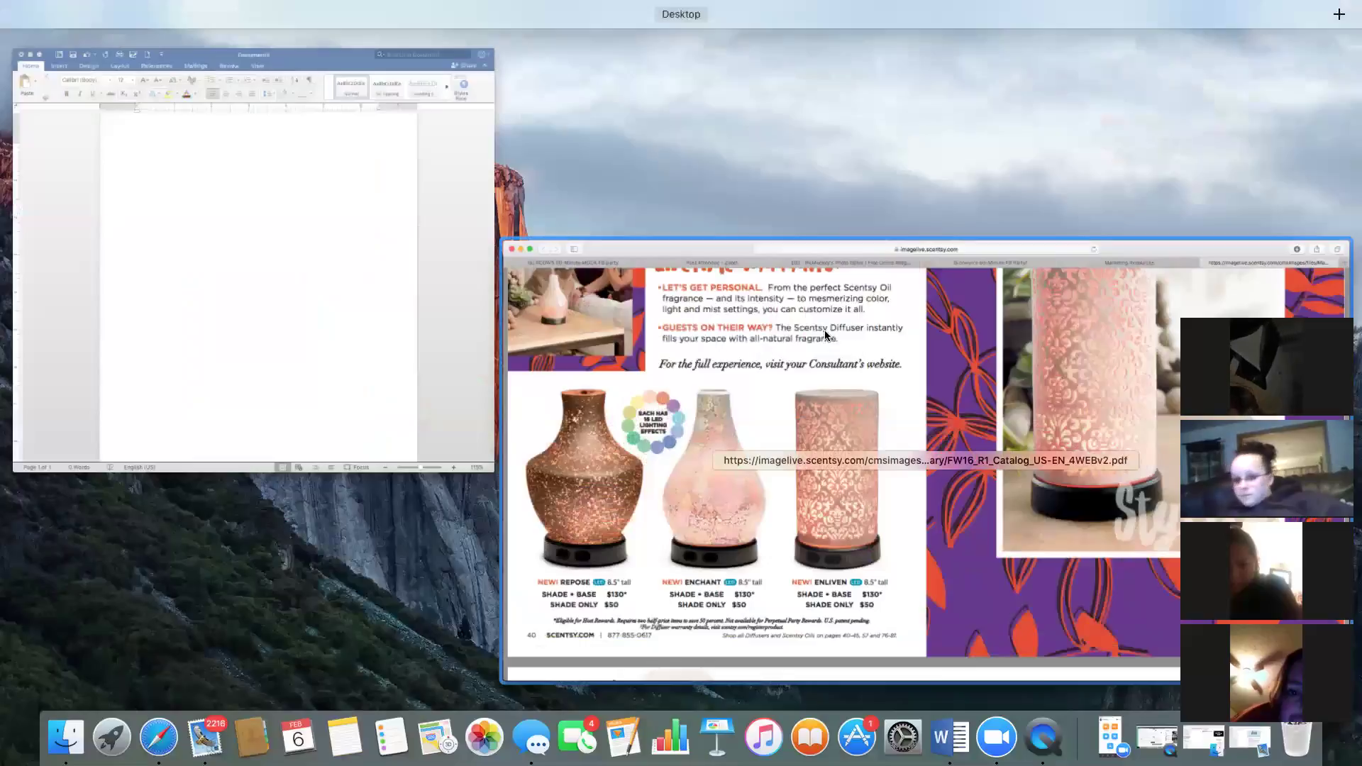
{"action": "double_click", "coordinate": [709, 179]}
{"action": "left_click", "coordinate": [600, 51]}
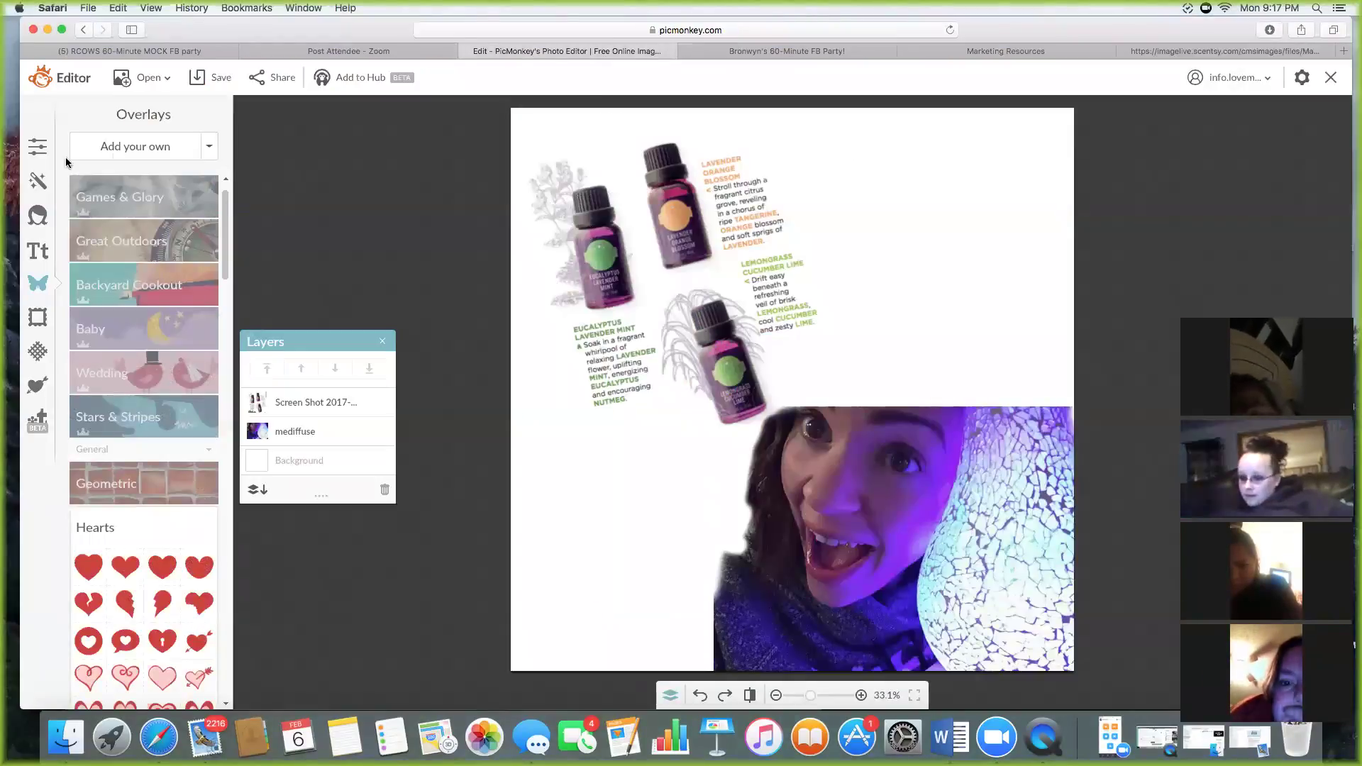
{"action": "left_click", "coordinate": [131, 150]}
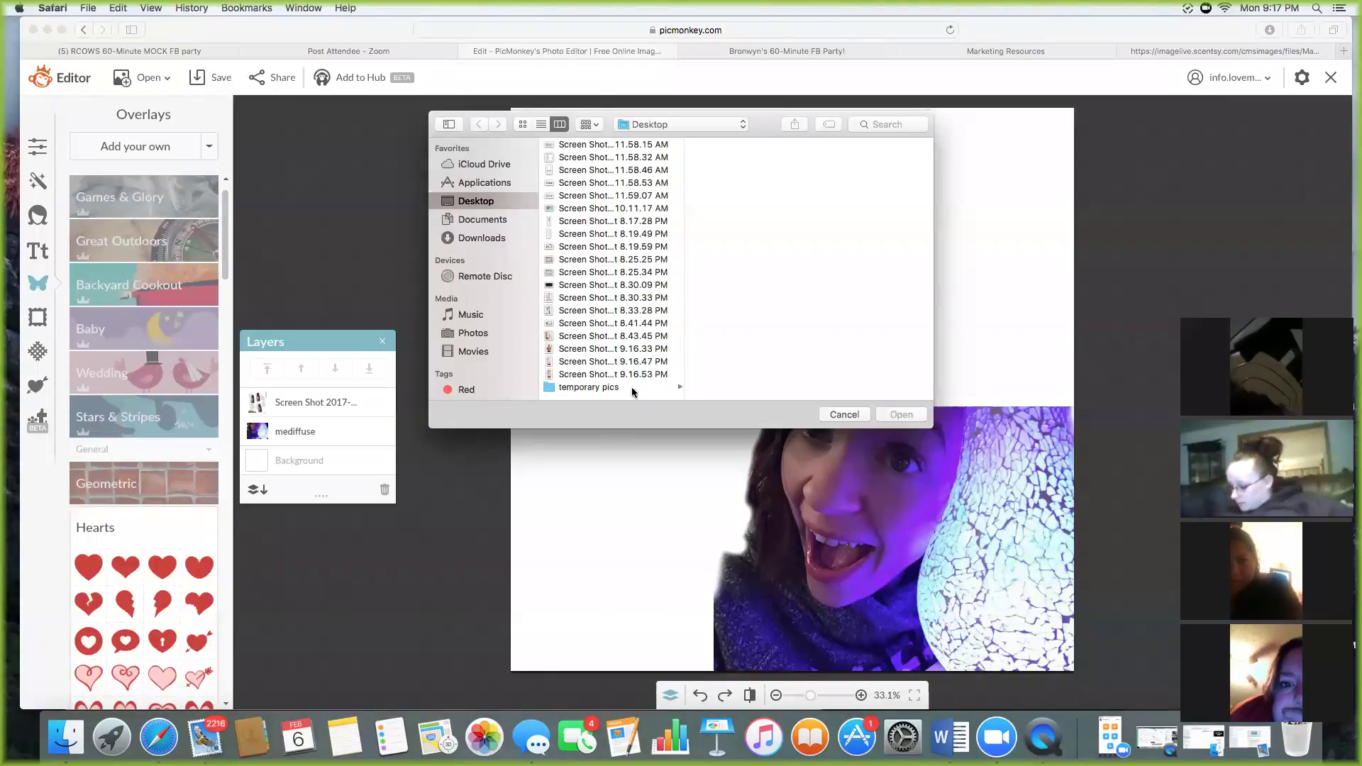
{"action": "left_click", "coordinate": [607, 375]}
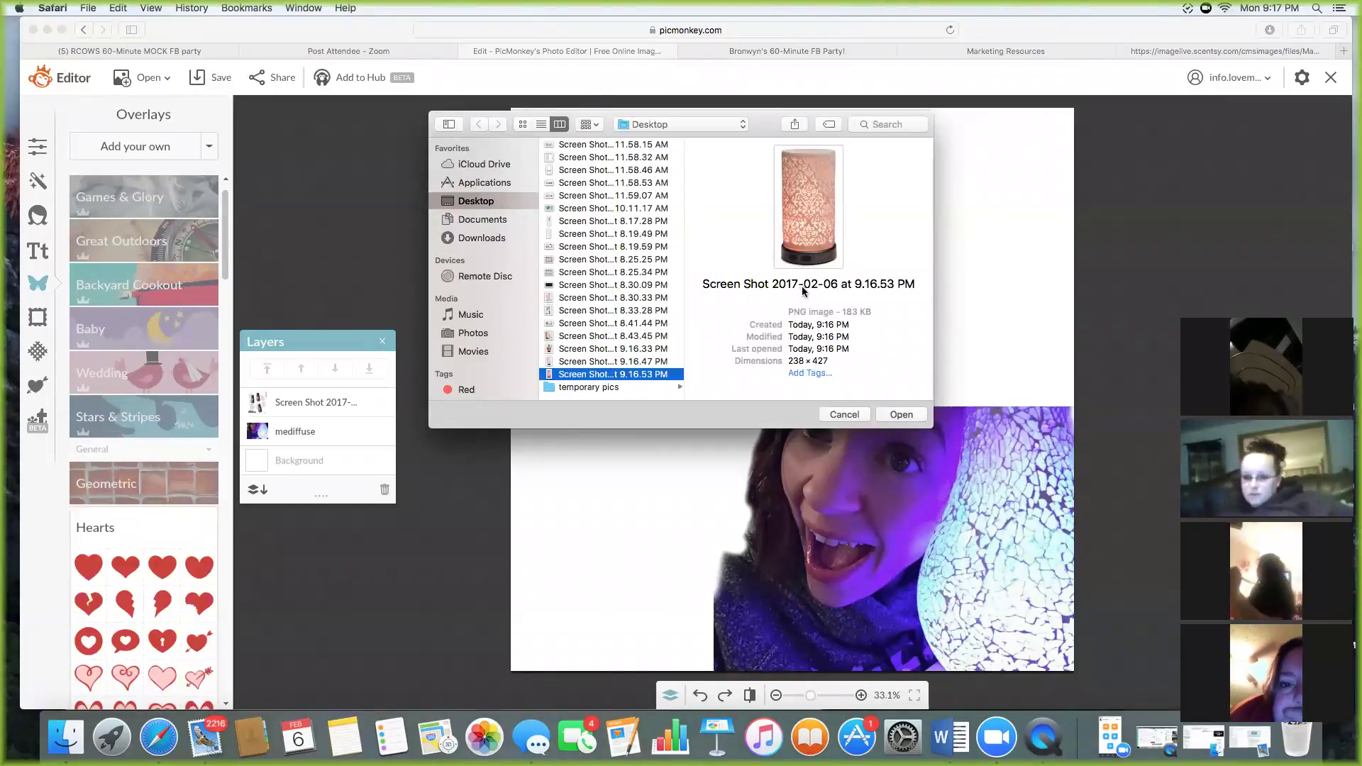
{"action": "left_click", "coordinate": [897, 415]}
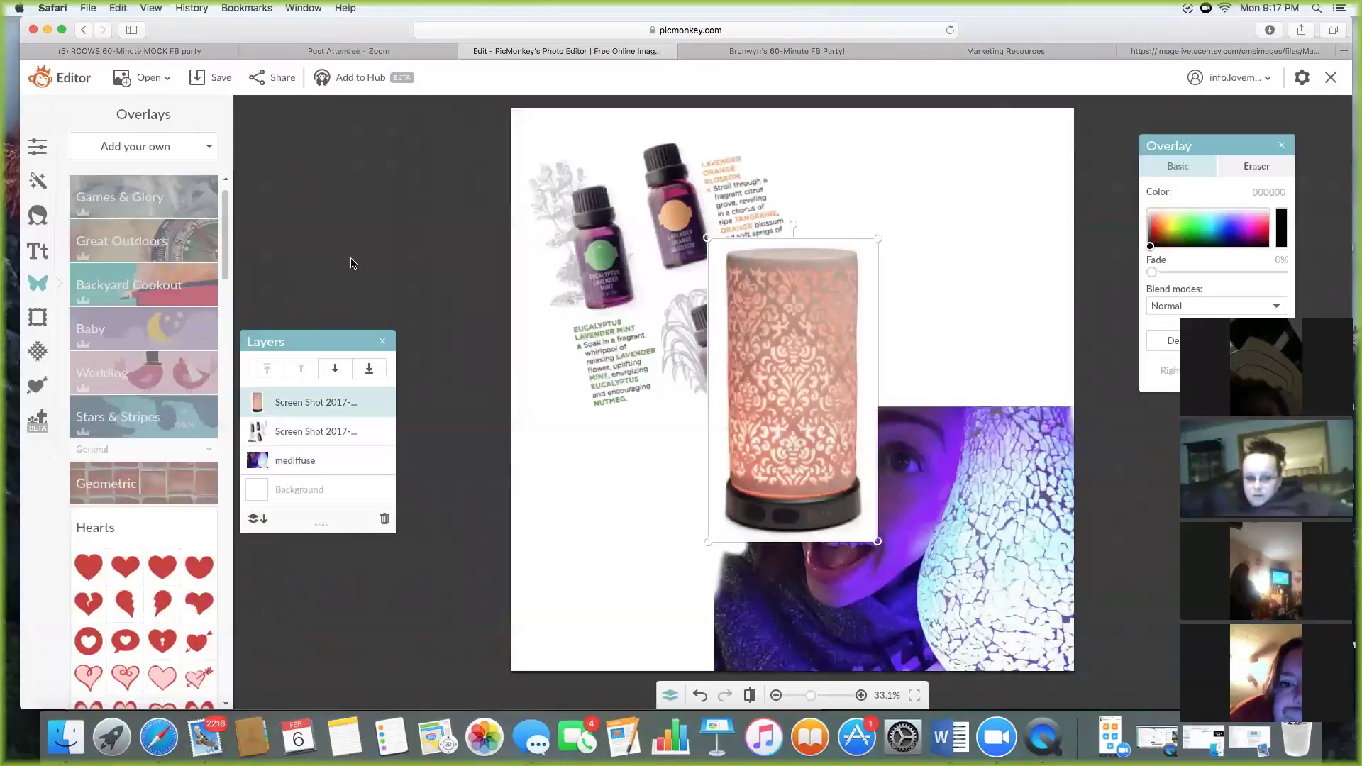
Add the 9.16.47 PM and 9.16.33 PM screenshots of the Enchant and Repose diffusers as further overlays.
{"action": "left_click", "coordinate": [173, 143]}
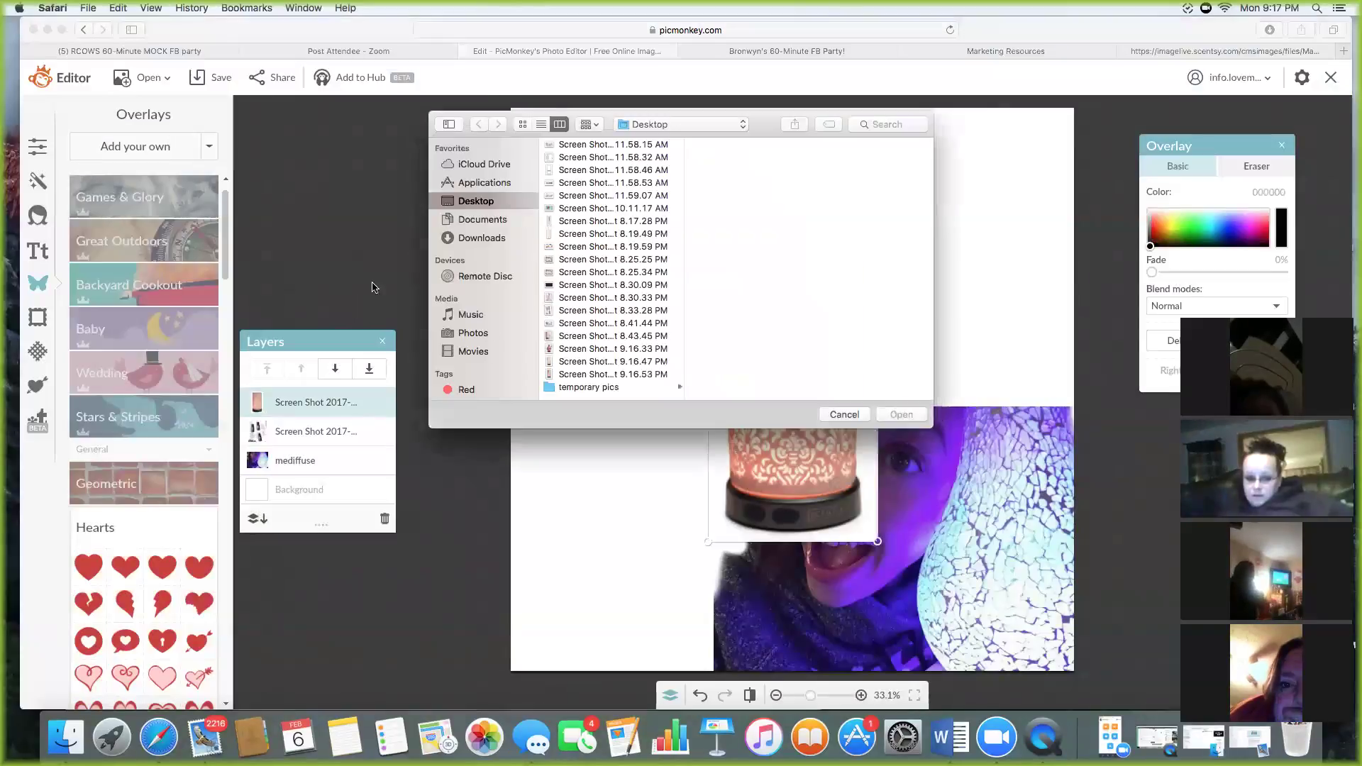
{"action": "left_click", "coordinate": [625, 363]}
{"action": "left_click", "coordinate": [901, 415]}
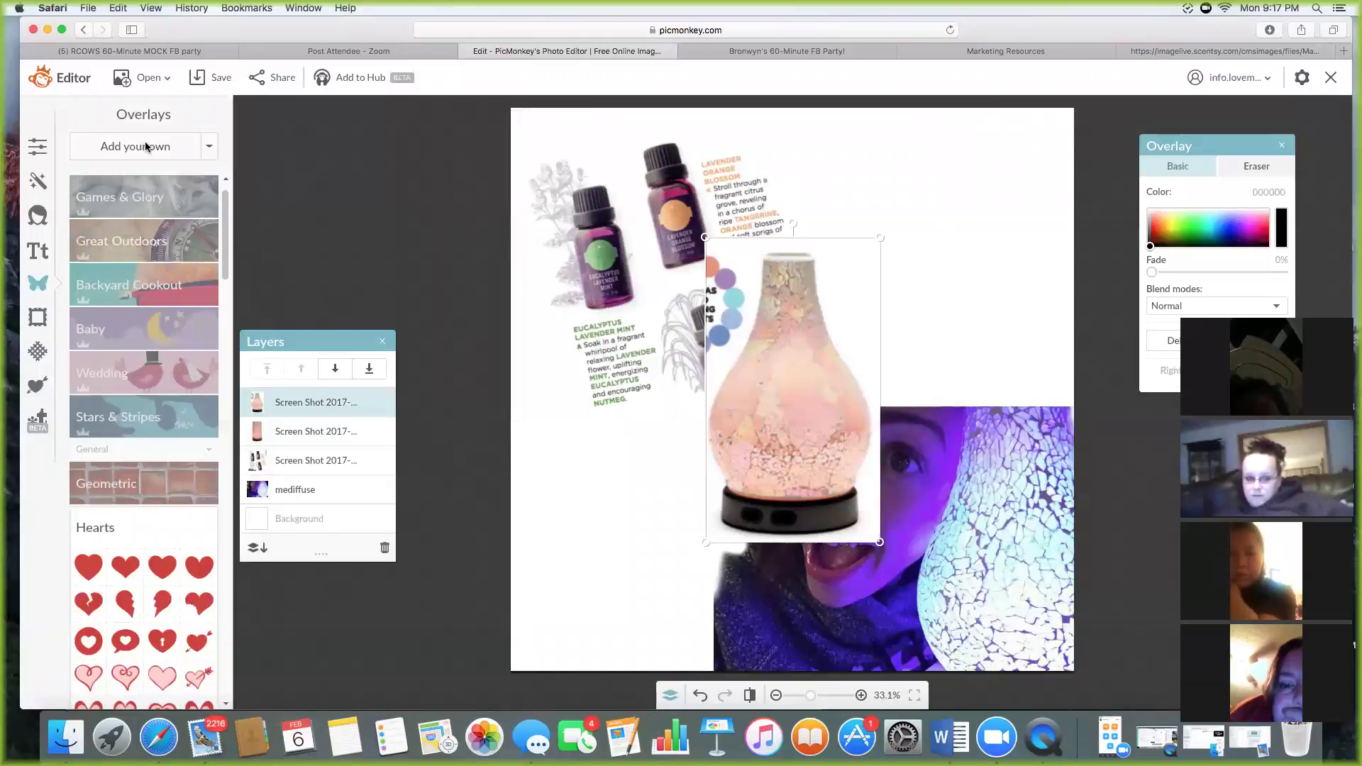
{"action": "left_click", "coordinate": [152, 145]}
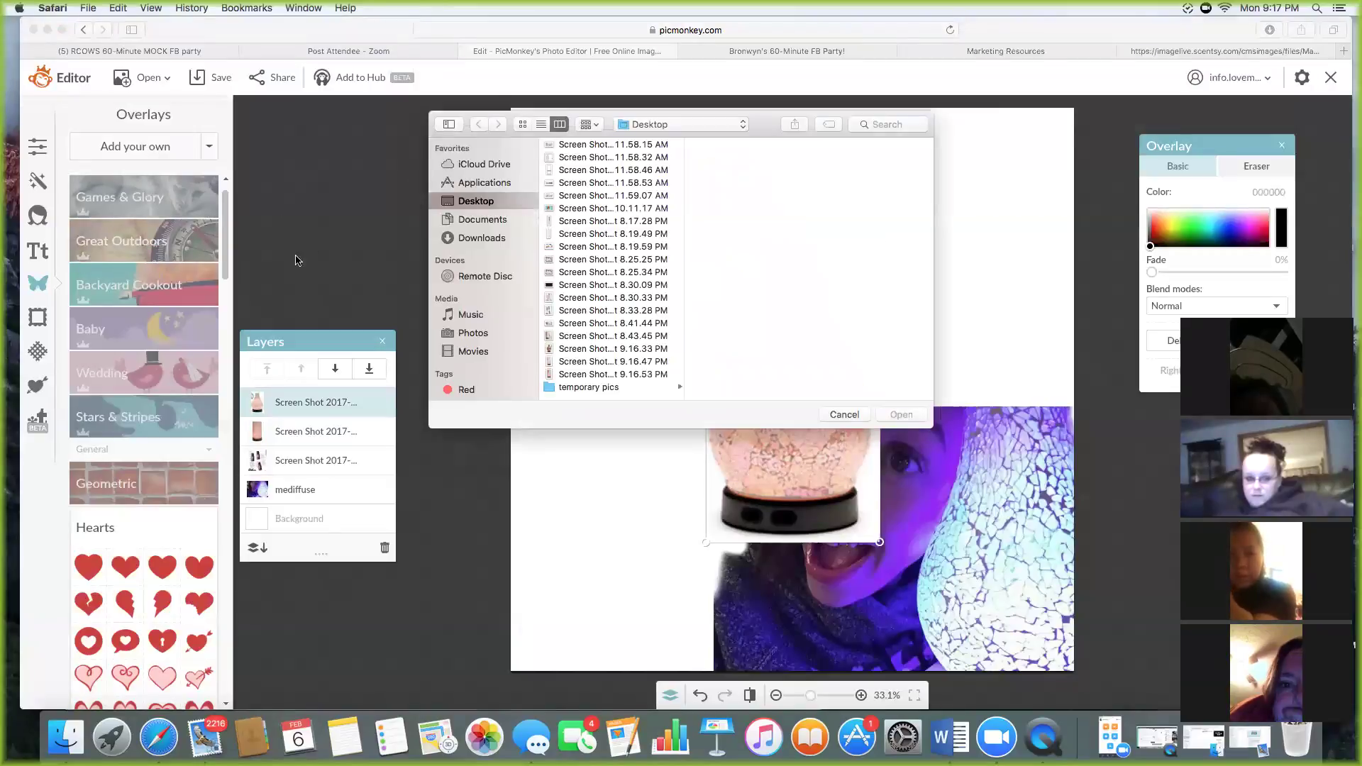
{"action": "left_click", "coordinate": [608, 348]}
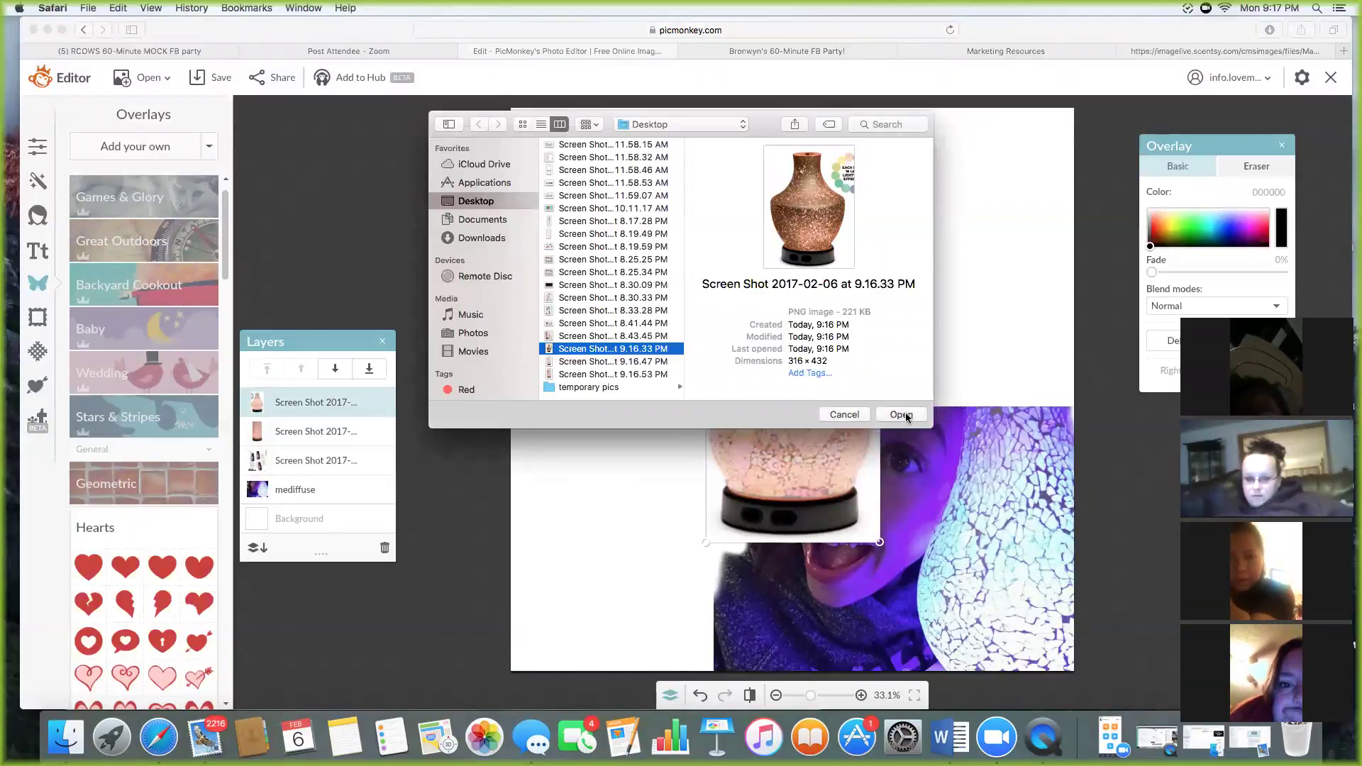
{"action": "left_click", "coordinate": [902, 415]}
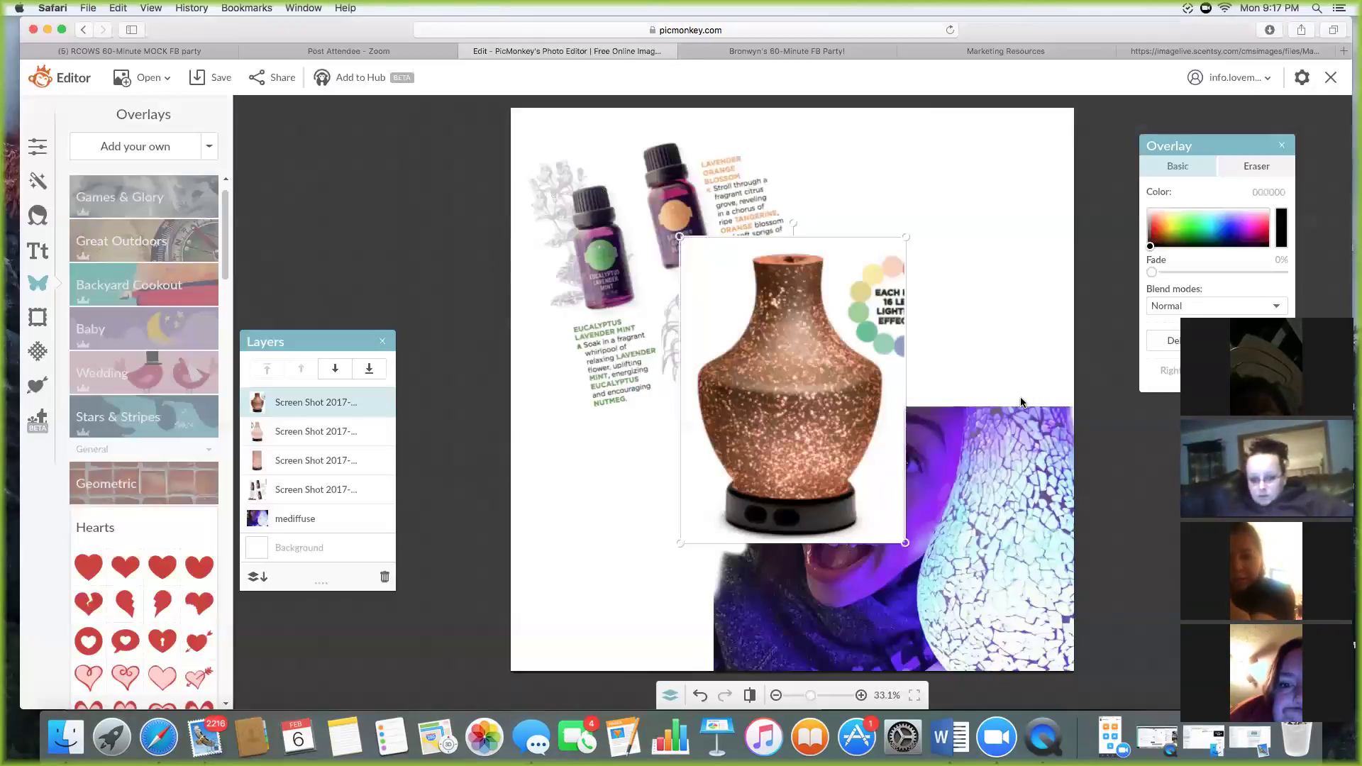
Spread the diffuser overlays out: Repose to the canvas's upper right, Enchant to the lower left, and Enliven between them.
{"action": "left_click_drag", "start_coordinate": [822, 359], "coordinate": [946, 291]}
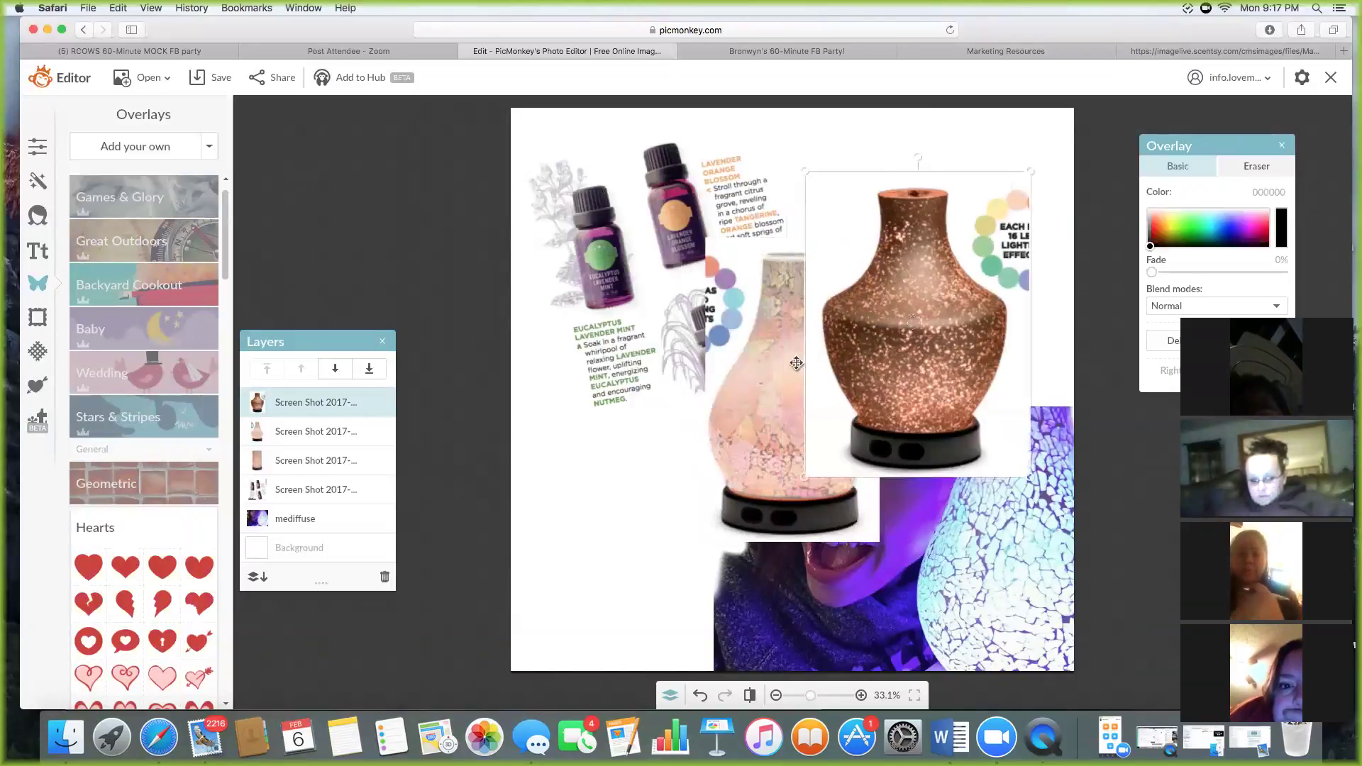
{"action": "left_click", "coordinate": [752, 454]}
{"action": "left_click_drag", "start_coordinate": [752, 454], "coordinate": [610, 473]}
{"action": "left_click", "coordinate": [773, 321]}
{"action": "left_click_drag", "start_coordinate": [774, 322], "coordinate": [738, 285]}
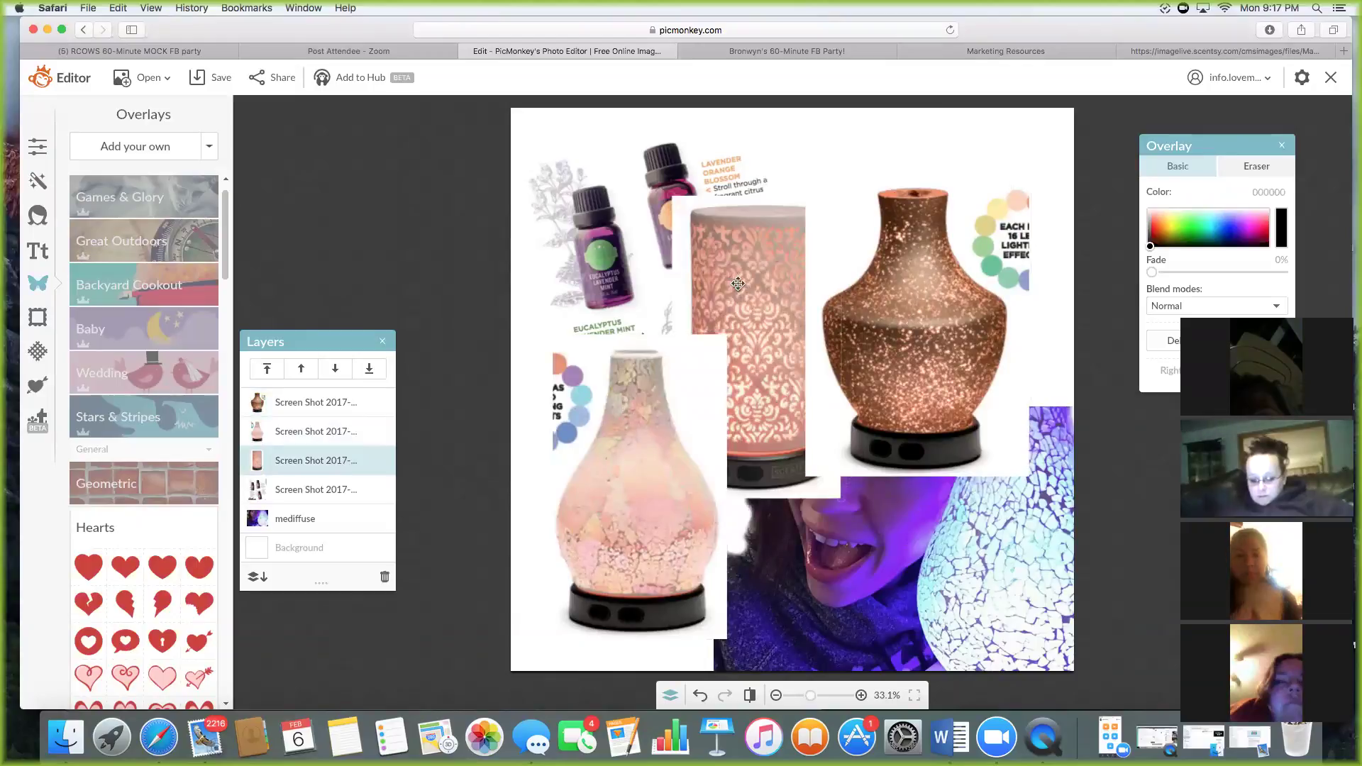
Shrink the Repose diffuser overlay and place it over the upper edge of the purple photo.
{"action": "left_click", "coordinate": [900, 287]}
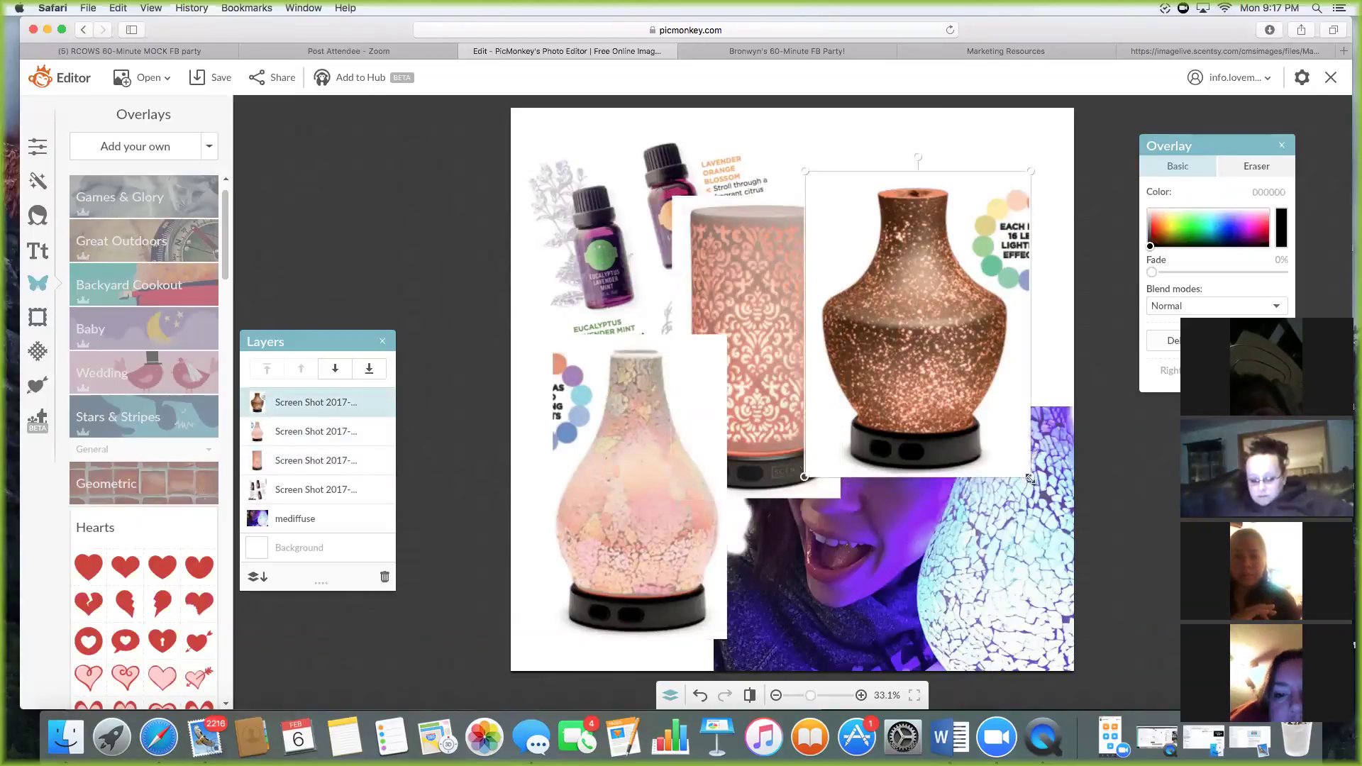
{"action": "left_click_drag", "start_coordinate": [1029, 480], "coordinate": [965, 389]}
{"action": "left_click_drag", "start_coordinate": [877, 294], "coordinate": [990, 406]}
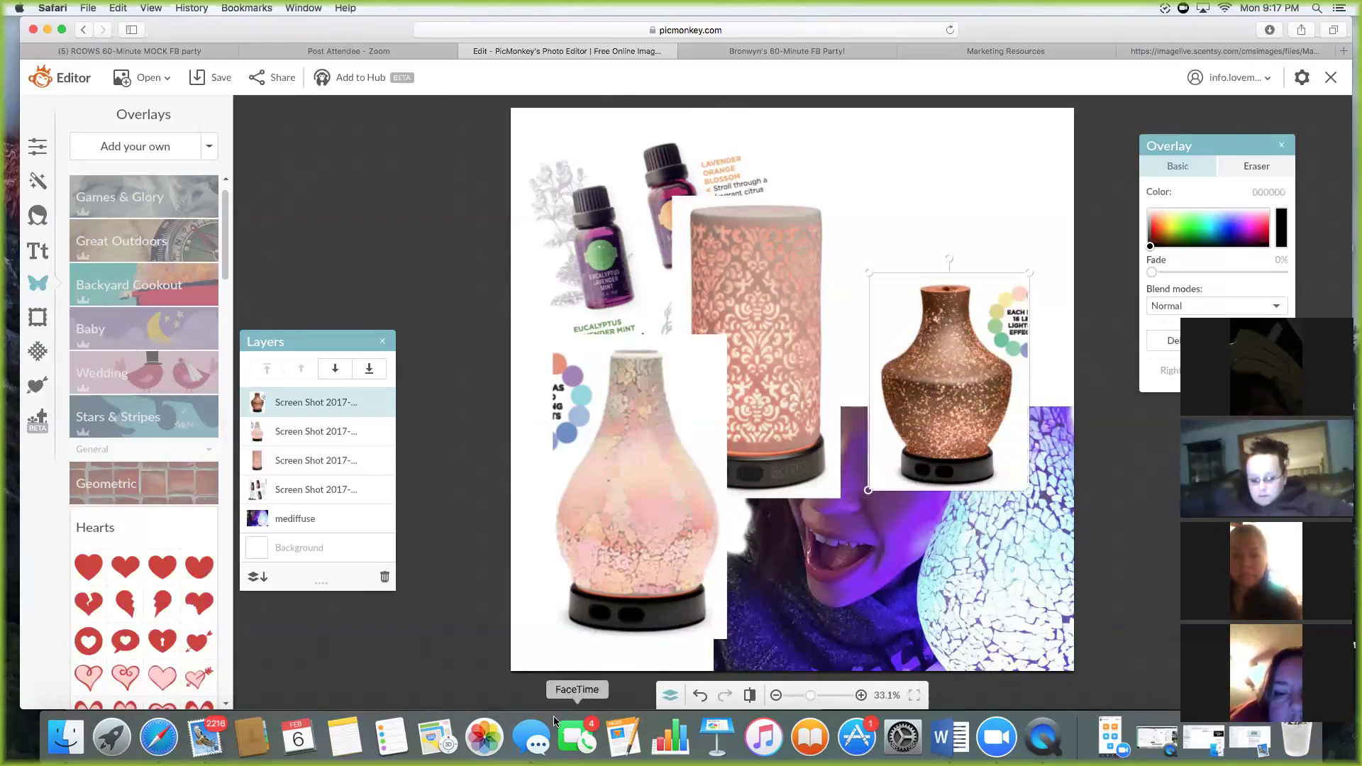
Switch to Word and insert the Repose diffuser picture, Screen Shot 2017-02-06 at 9.16.33 PM, from the Desktop into the blank document.
{"action": "left_click", "coordinate": [1172, 51]}
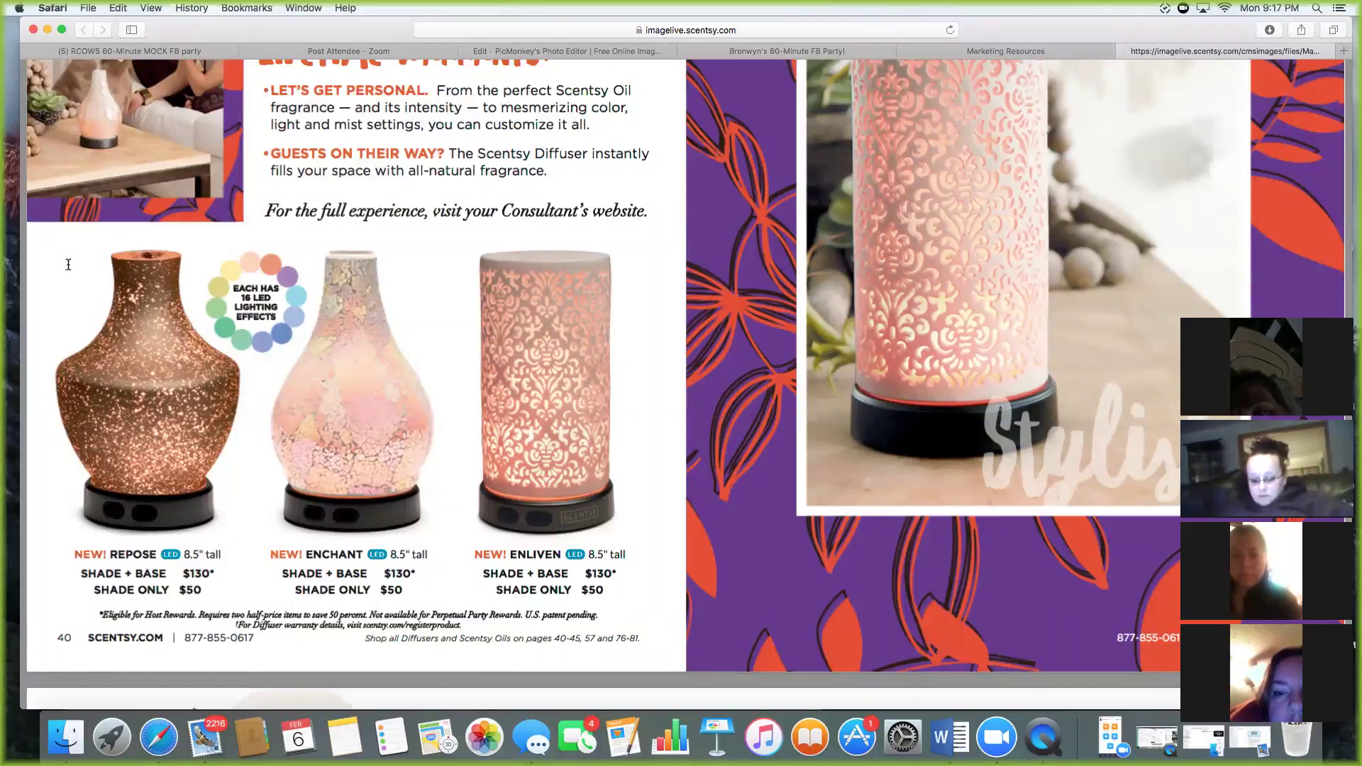
{"action": "left_click", "coordinate": [950, 737]}
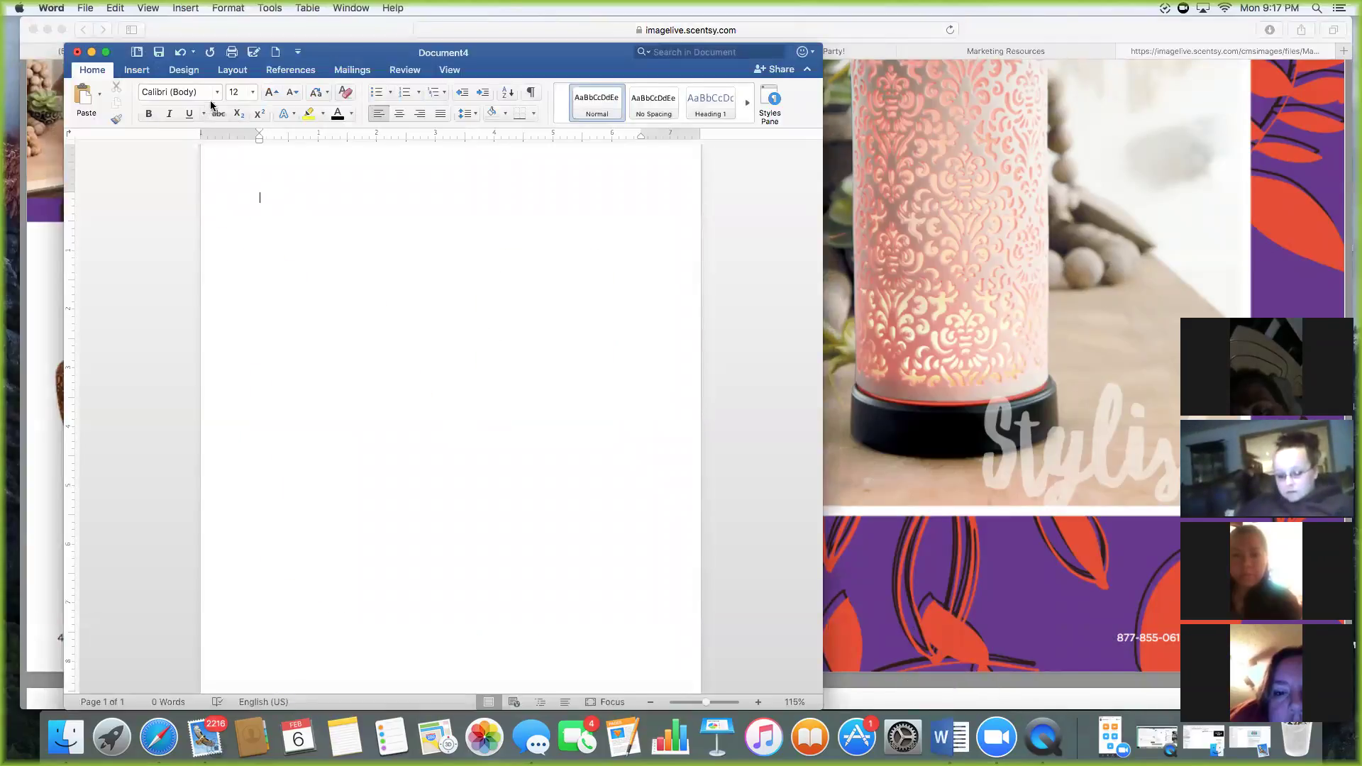
{"action": "left_click", "coordinate": [136, 70]}
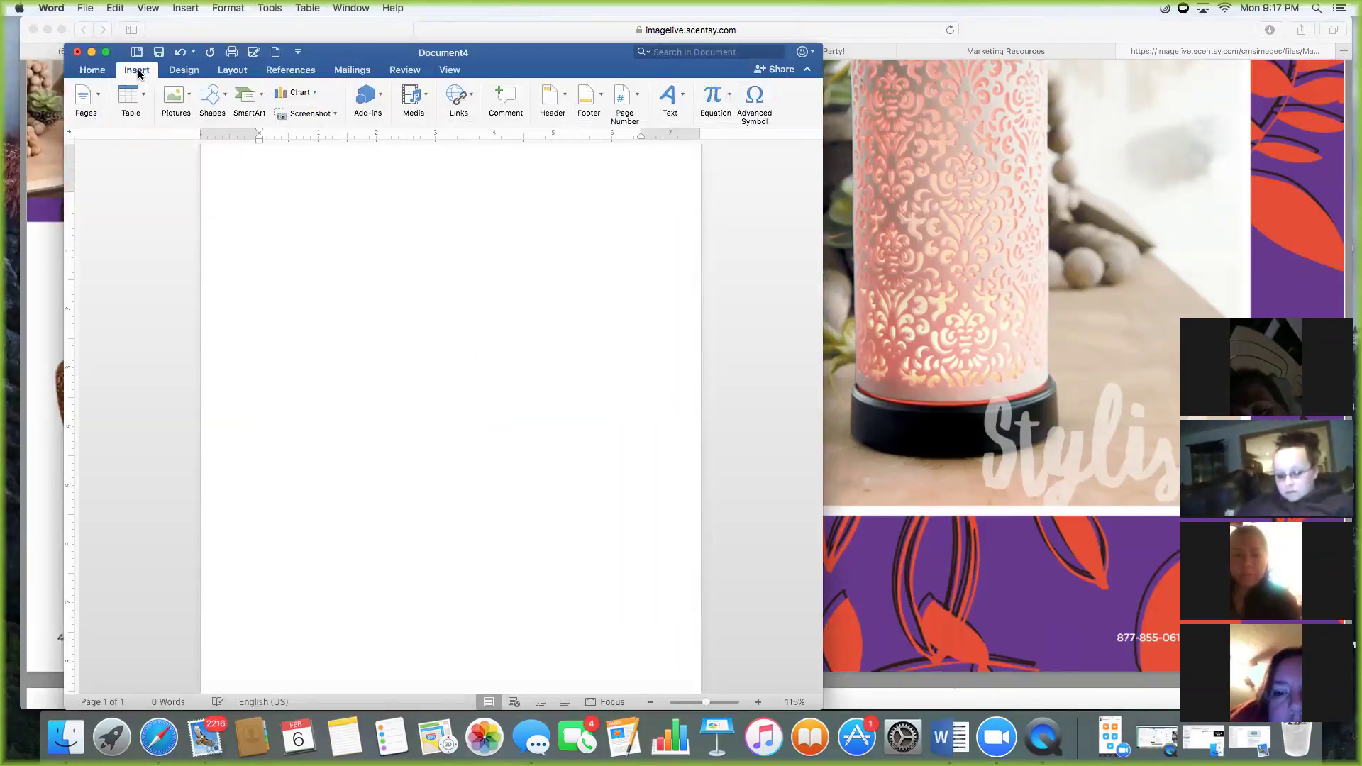
{"action": "left_click", "coordinate": [177, 104]}
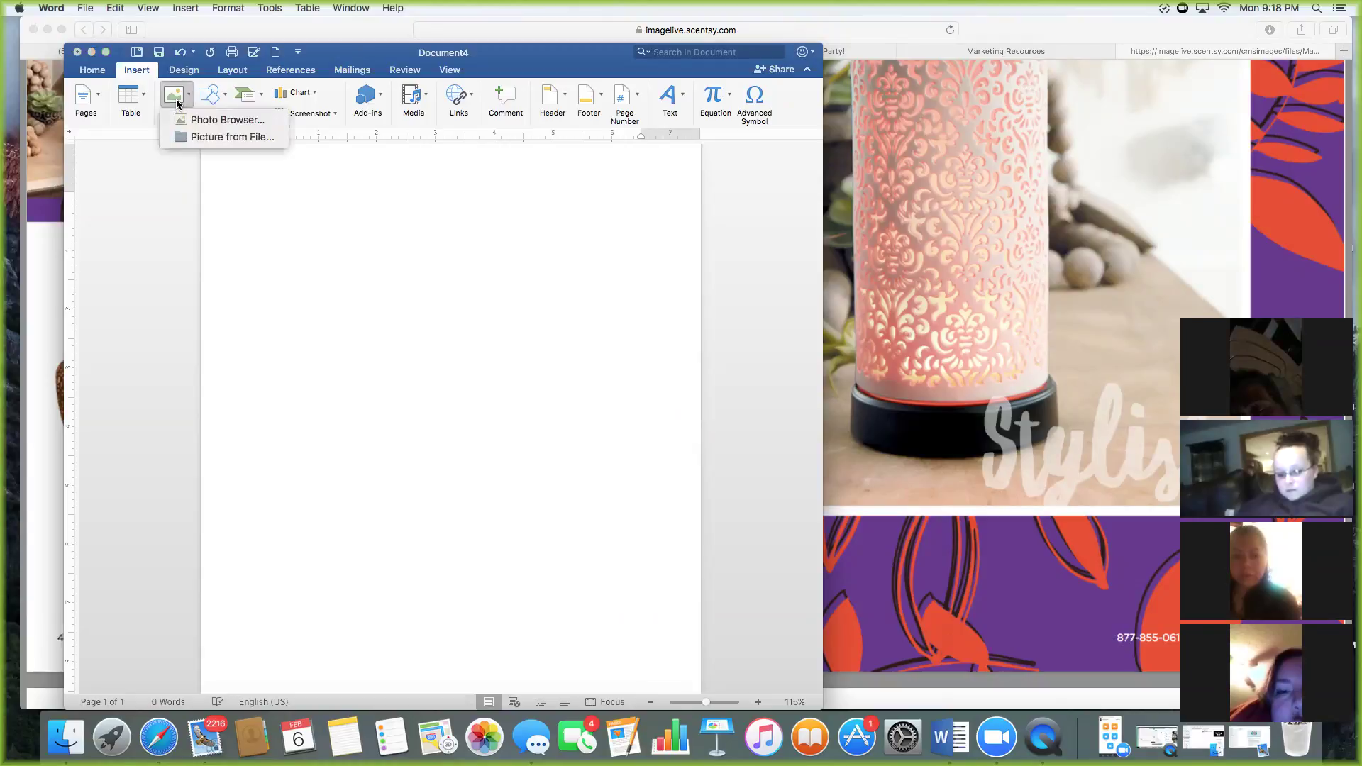
{"action": "left_click", "coordinate": [190, 136]}
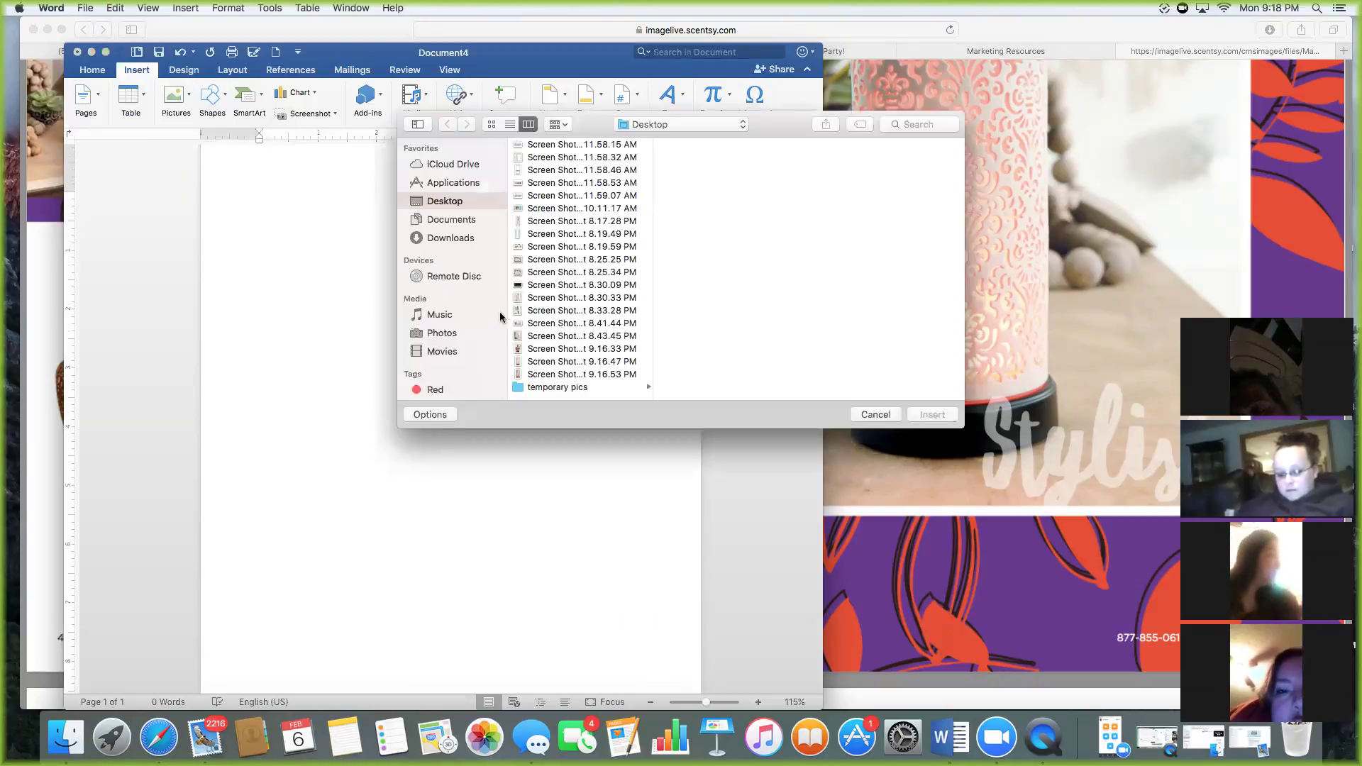
{"action": "left_click", "coordinate": [603, 362]}
{"action": "left_click", "coordinate": [586, 348]}
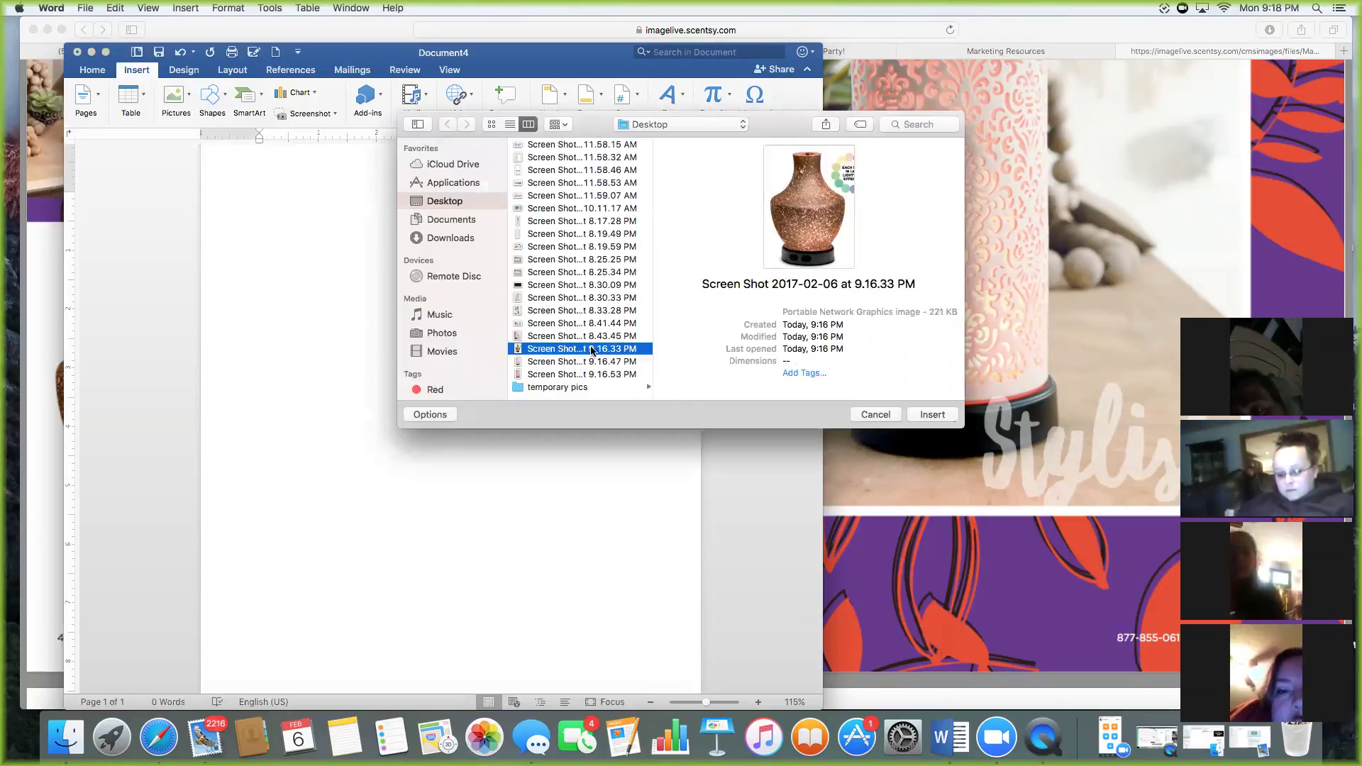
{"action": "left_click", "coordinate": [933, 414]}
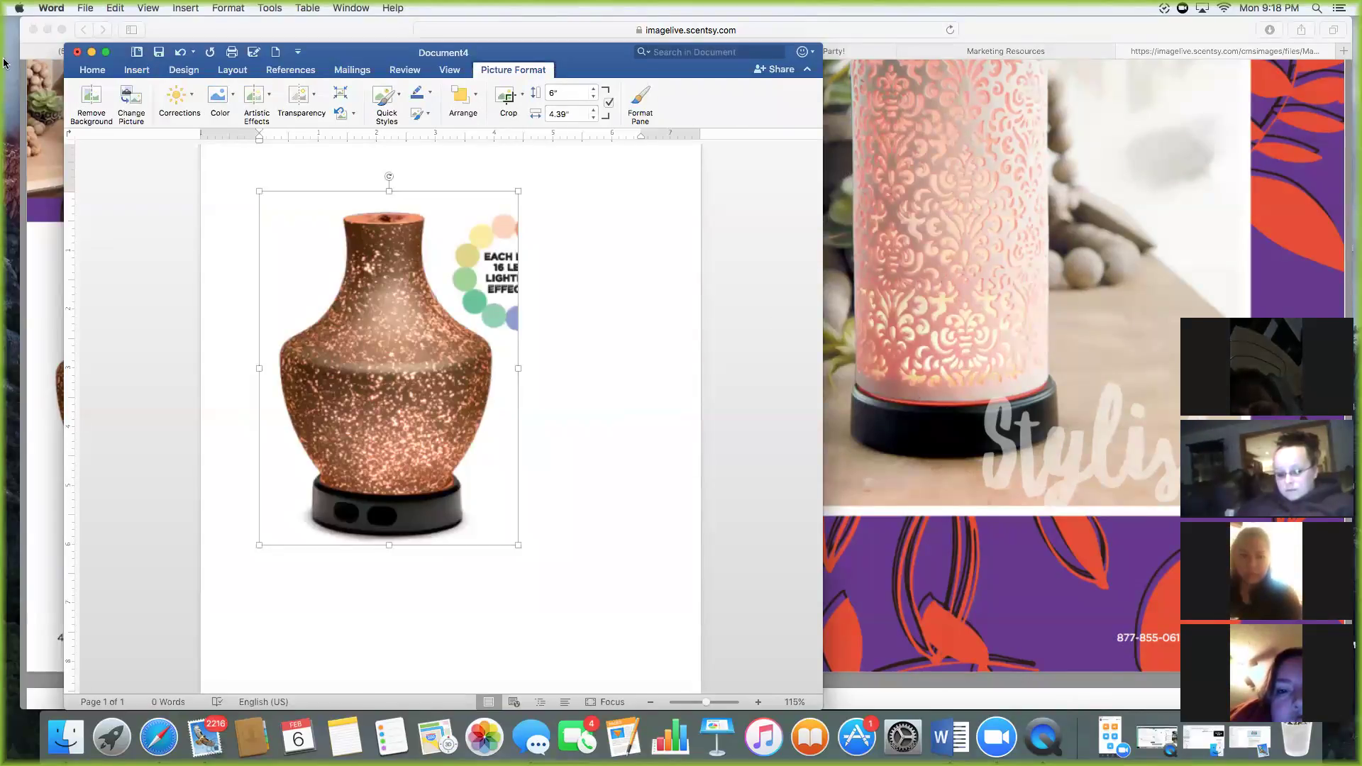
Start removing the diffuser picture's background and enlarge the keep area to cover the whole diffuser from neck to base.
{"action": "left_click", "coordinate": [93, 101]}
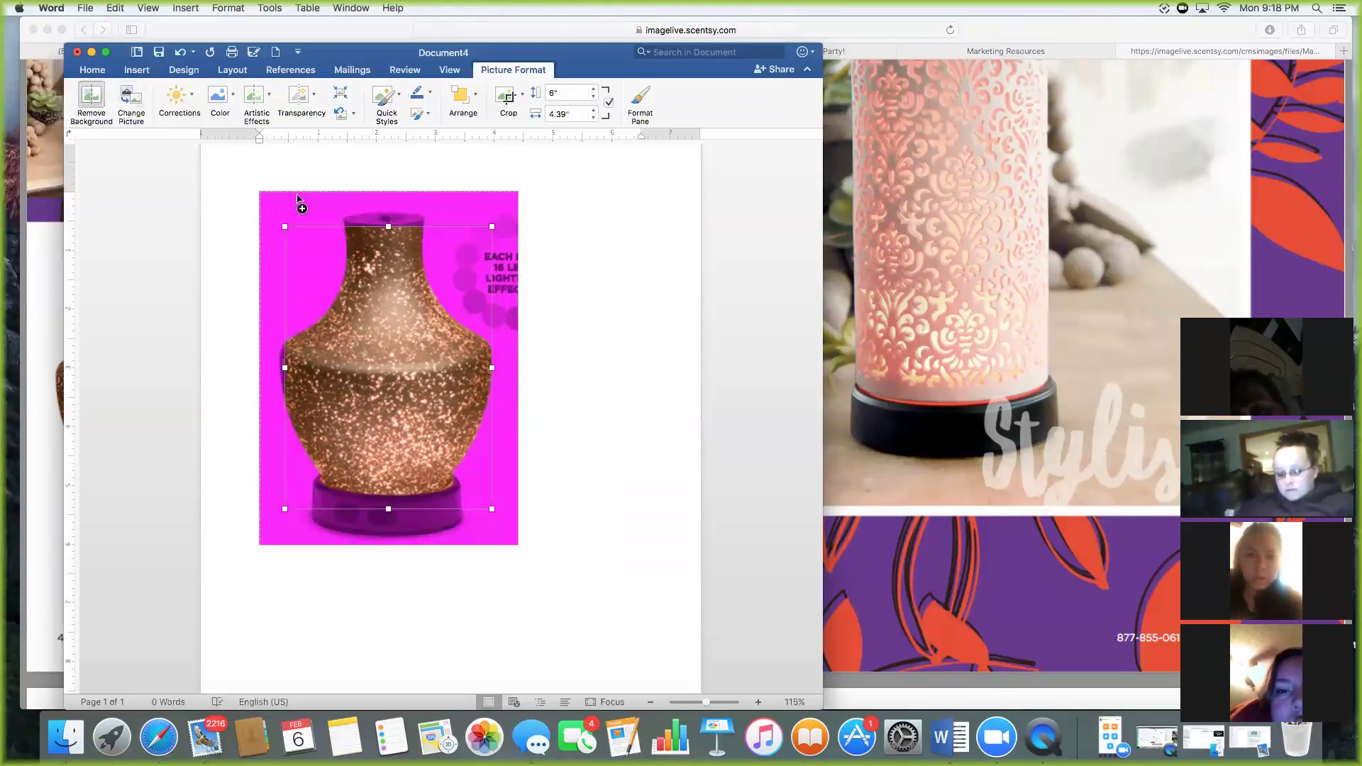
{"action": "left_click_drag", "start_coordinate": [286, 227], "coordinate": [271, 206]}
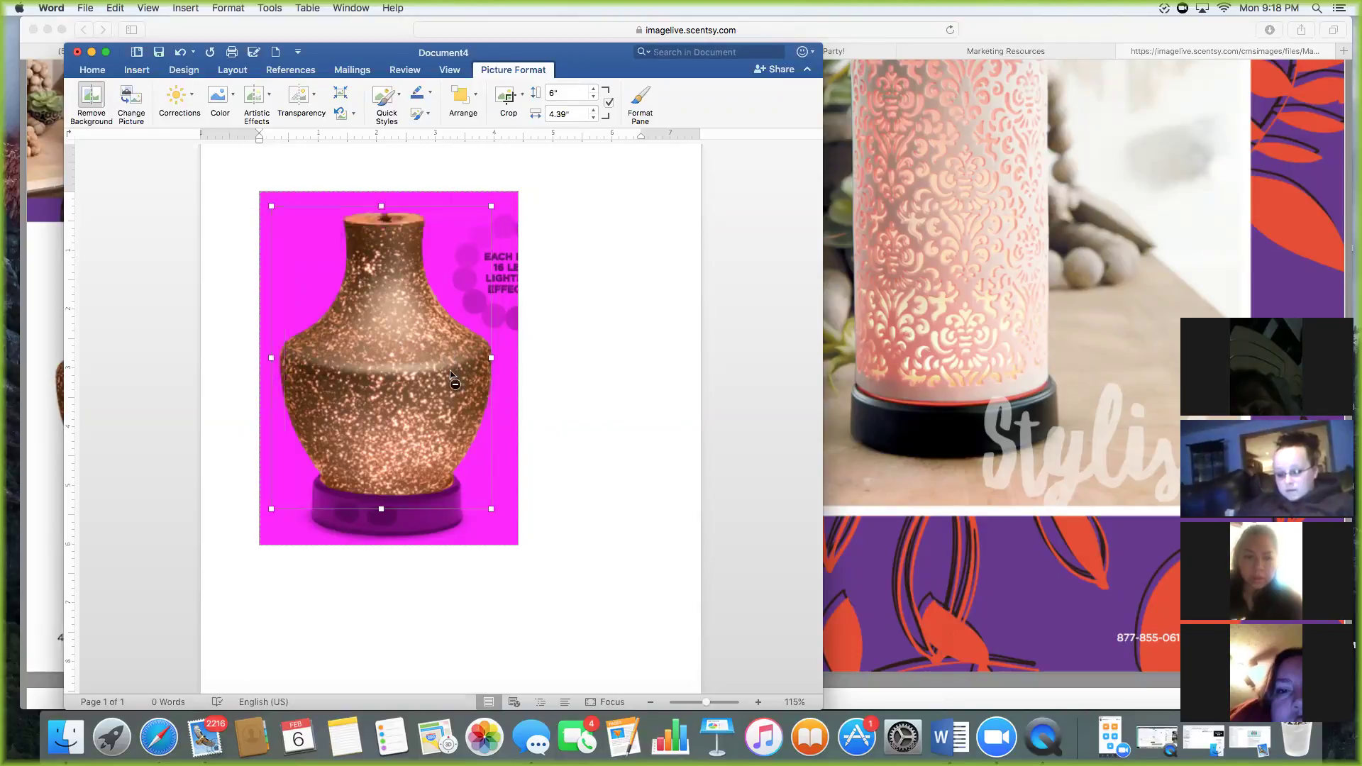
{"action": "left_click_drag", "start_coordinate": [489, 506], "coordinate": [503, 540]}
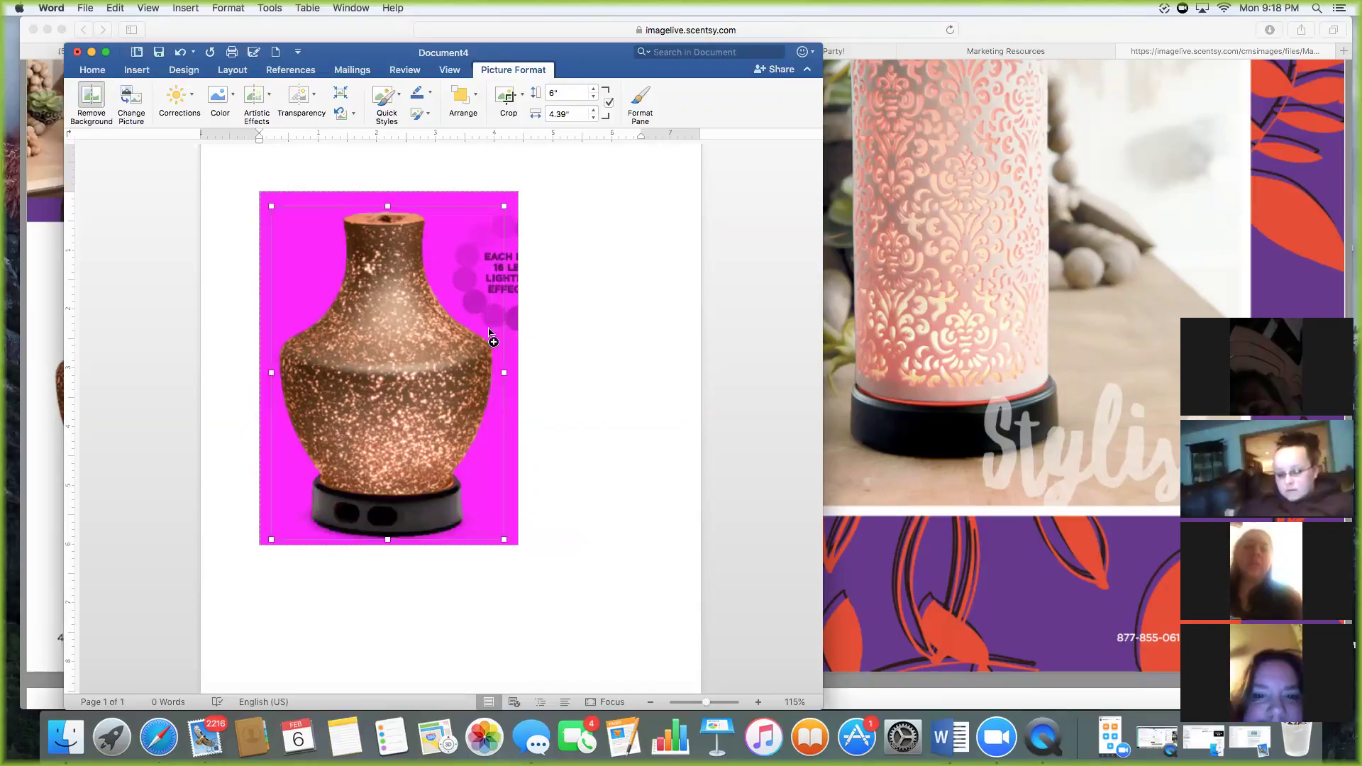
Mark the yellow circles beside the neck as kept, mark them for removal again, and apply the background removal.
{"action": "left_click", "coordinate": [472, 253]}
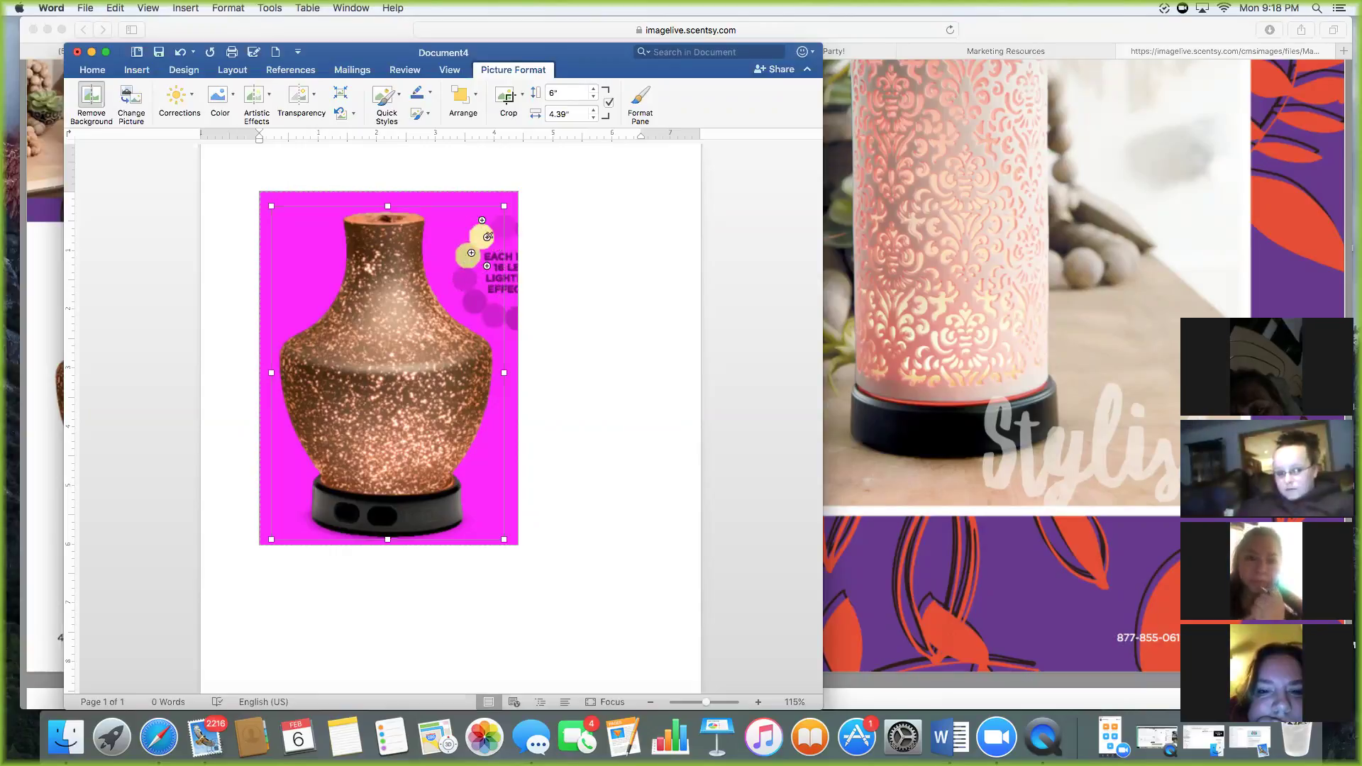
{"action": "left_click", "coordinate": [482, 266]}
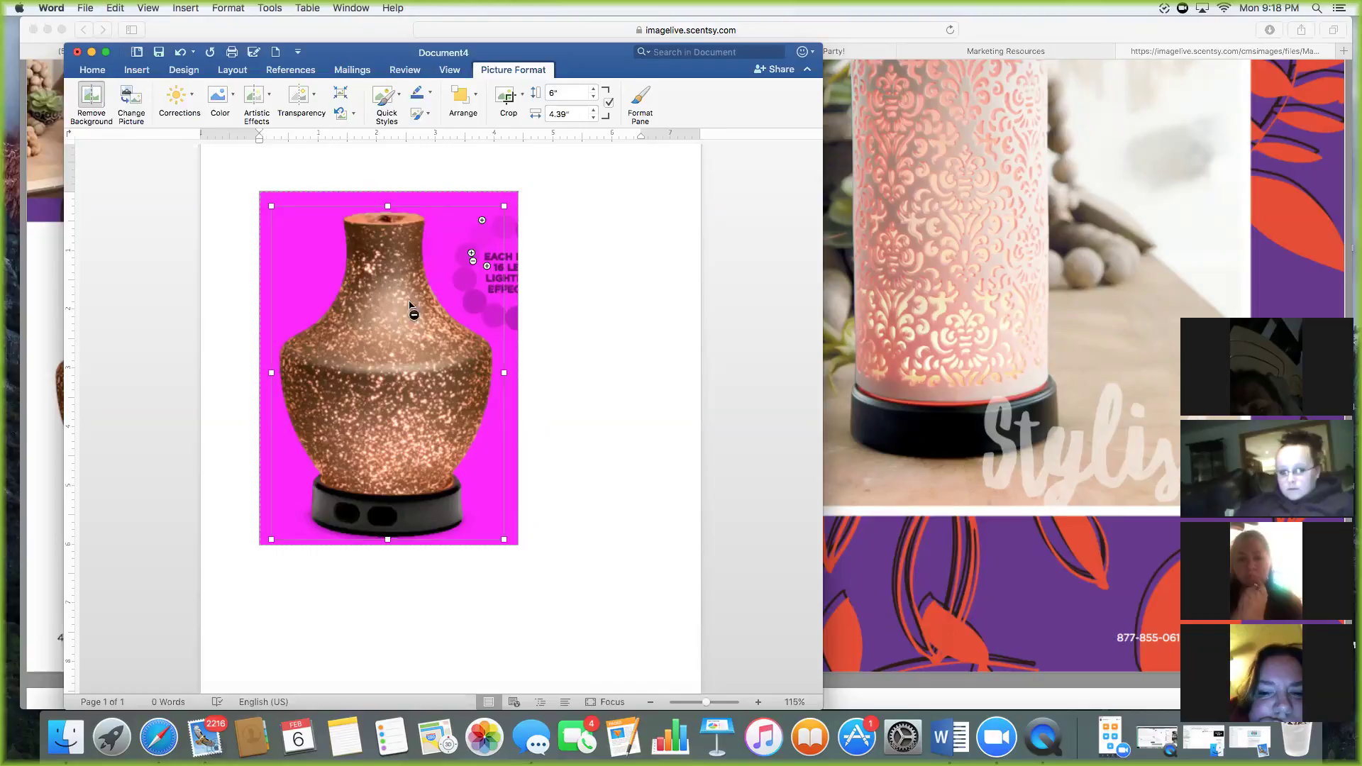
{"action": "left_click", "coordinate": [611, 312]}
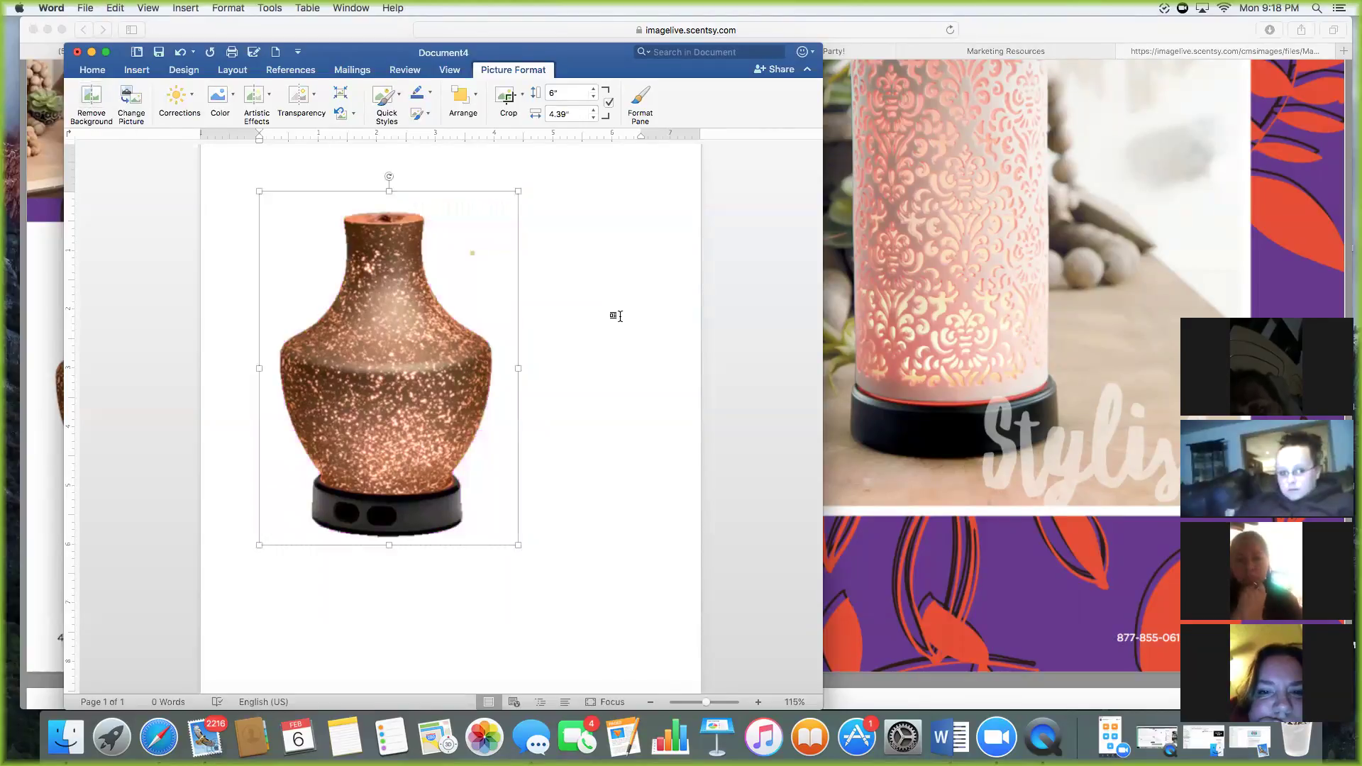
Reopen the background removal and clear the leftover yellow speck beside the diffuser's neck.
{"action": "left_click_drag", "start_coordinate": [387, 324], "coordinate": [420, 321]}
{"action": "left_click", "coordinate": [92, 99]}
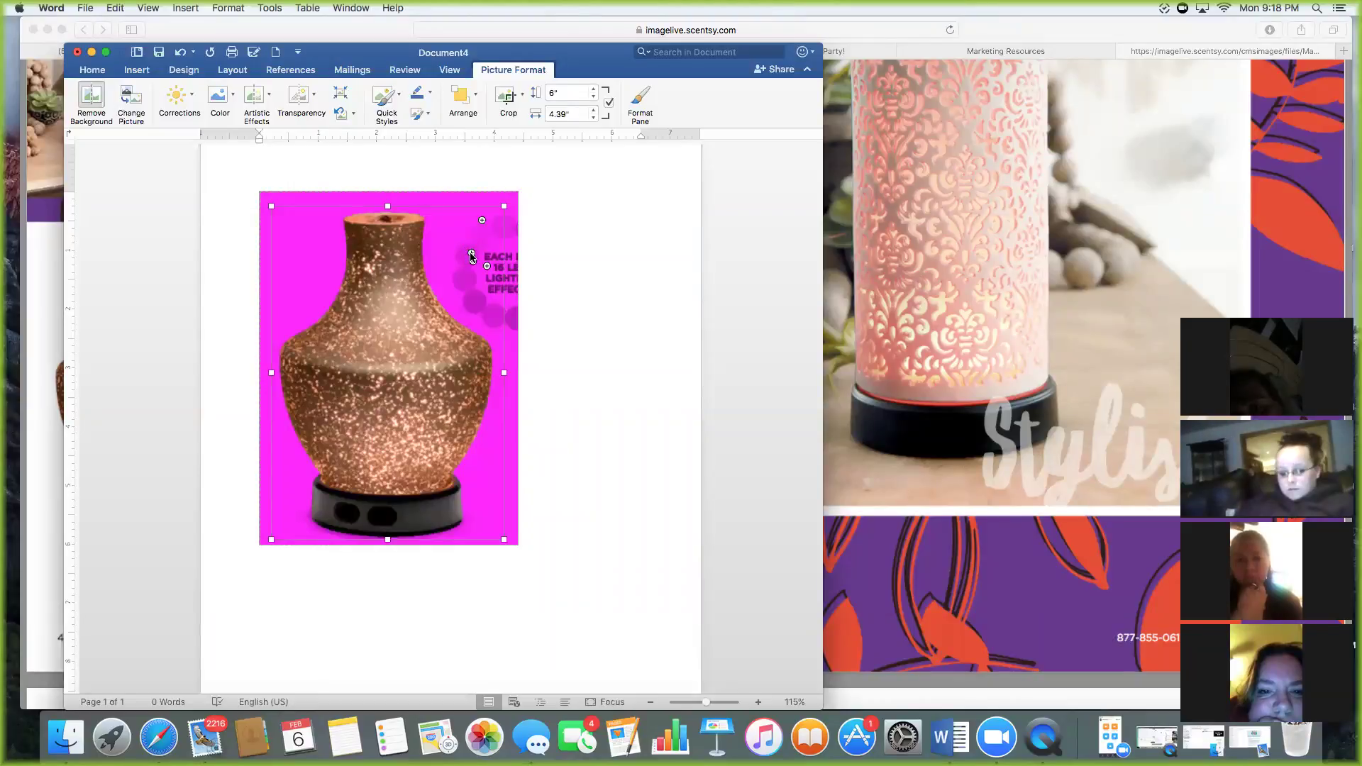
{"action": "left_click", "coordinate": [107, 113]}
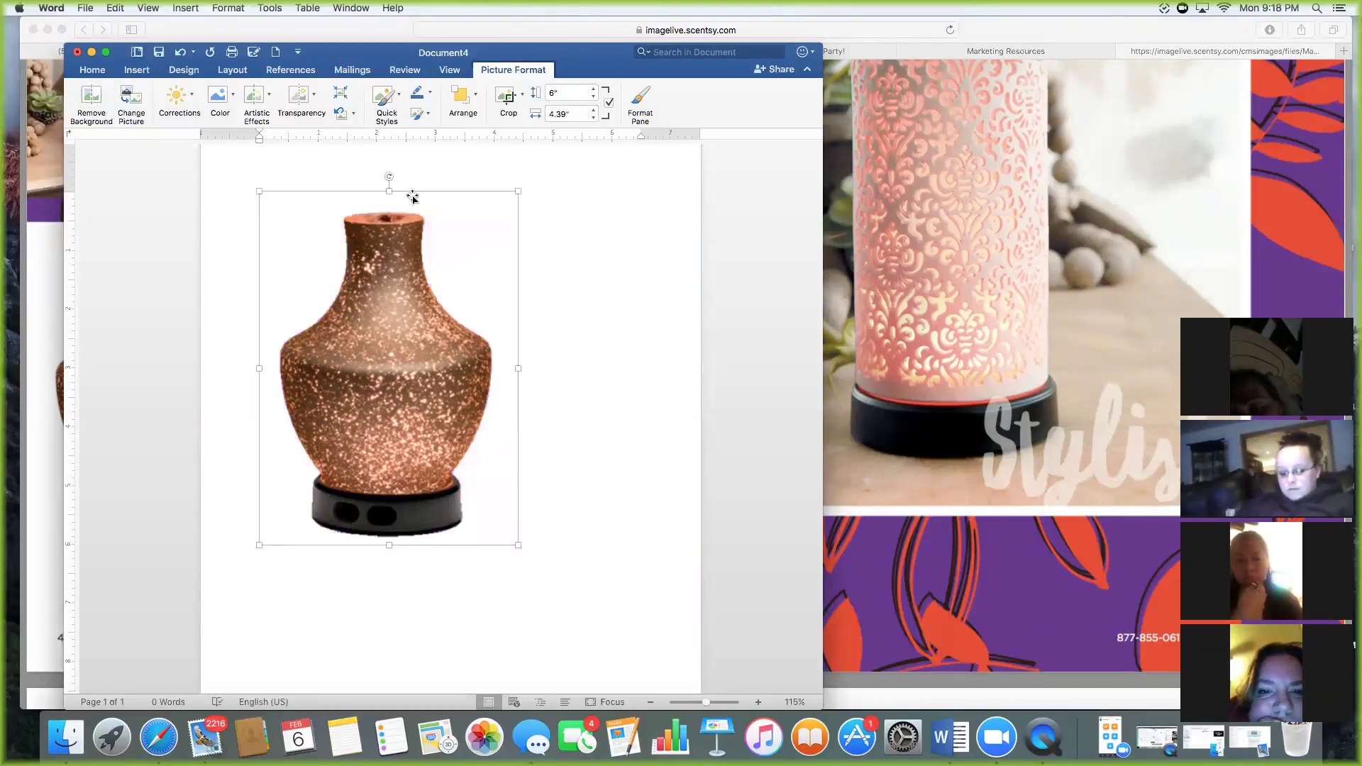
Save the background-free diffuser picture as a PNG named repose in the temporary pics folder.
{"action": "right_click", "coordinate": [427, 259]}
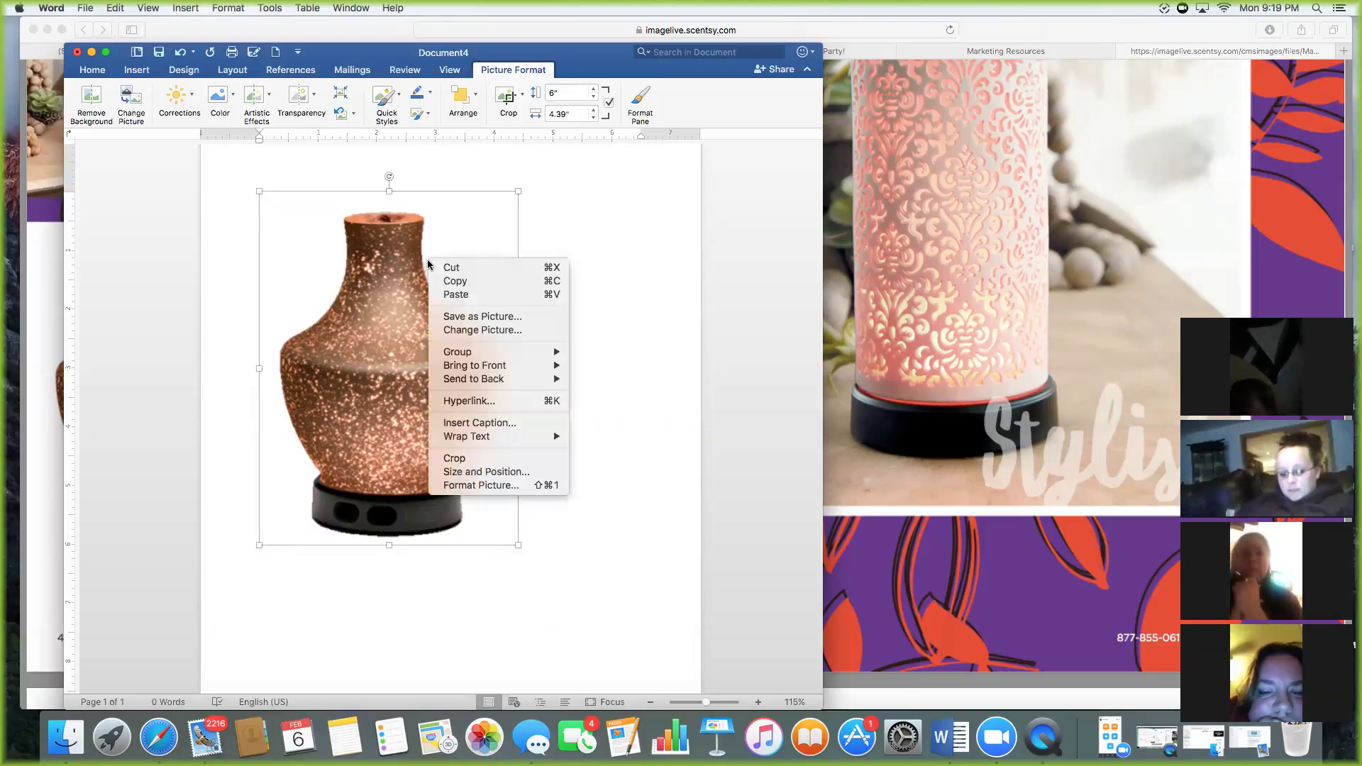
{"action": "left_click", "coordinate": [501, 323]}
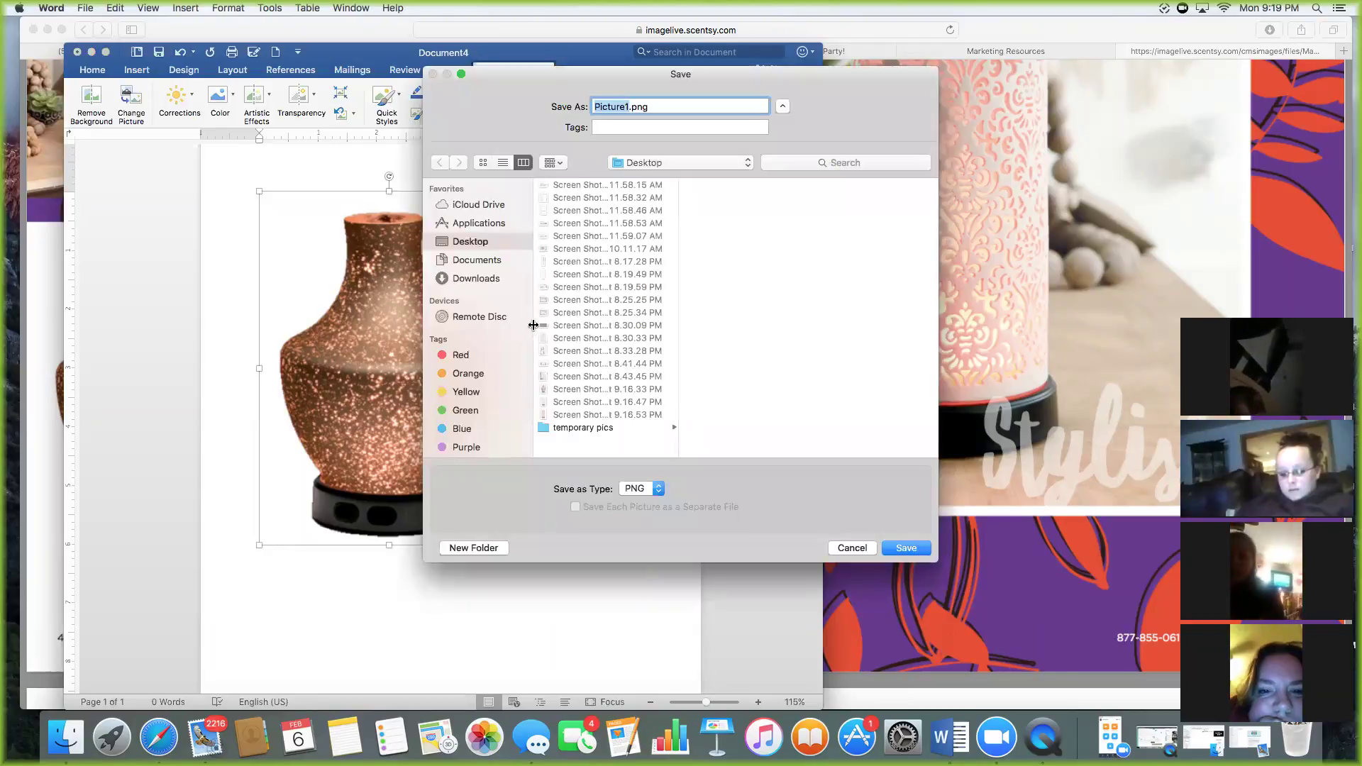
{"action": "left_click", "coordinate": [639, 490]}
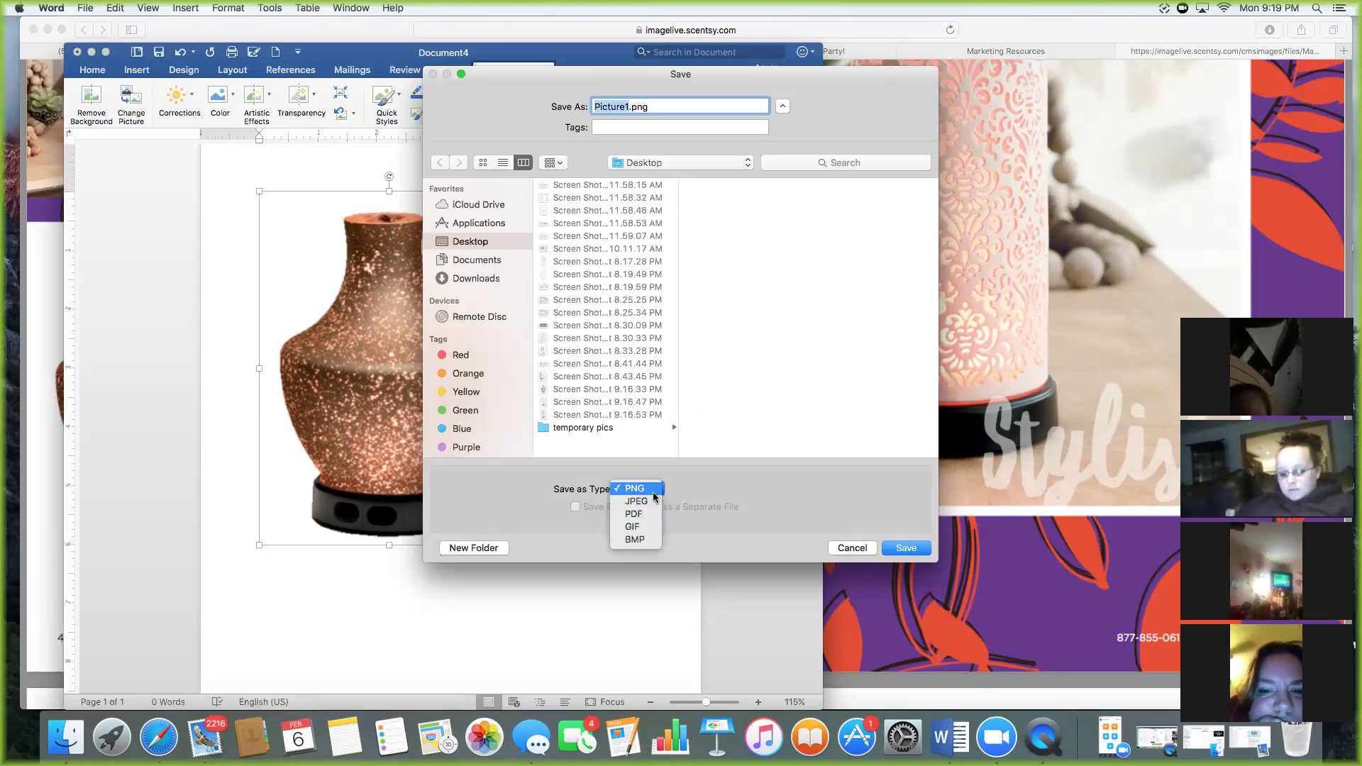
{"action": "left_click", "coordinate": [653, 492]}
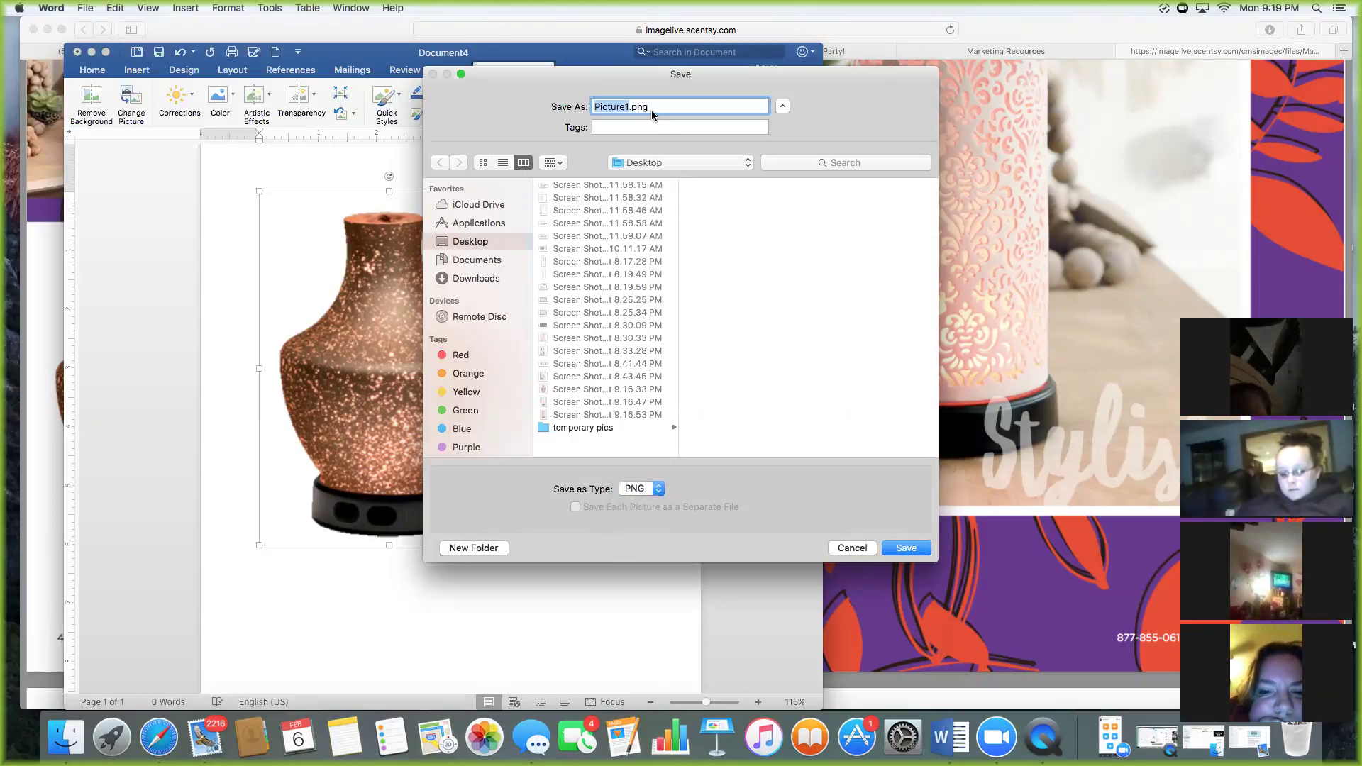
{"action": "type", "text": "repose"}
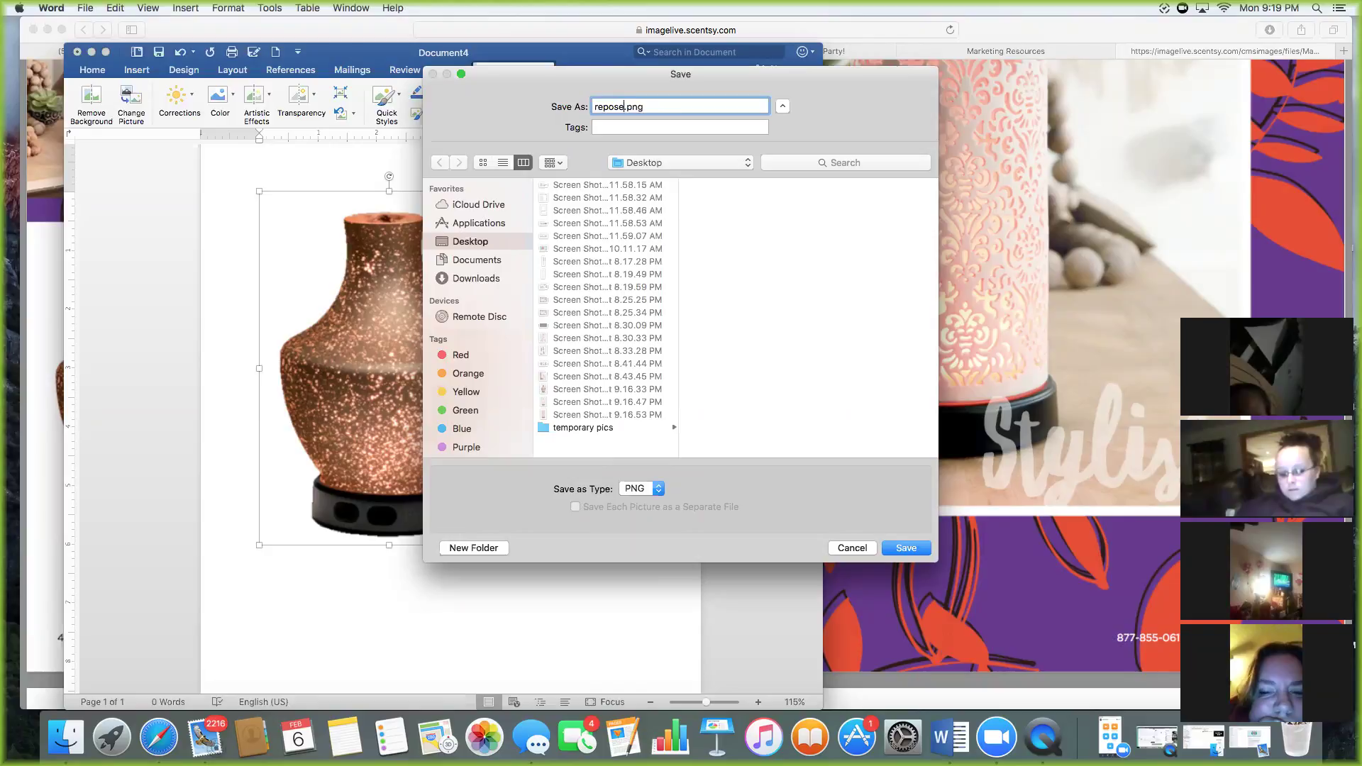
{"action": "left_click", "coordinate": [693, 163]}
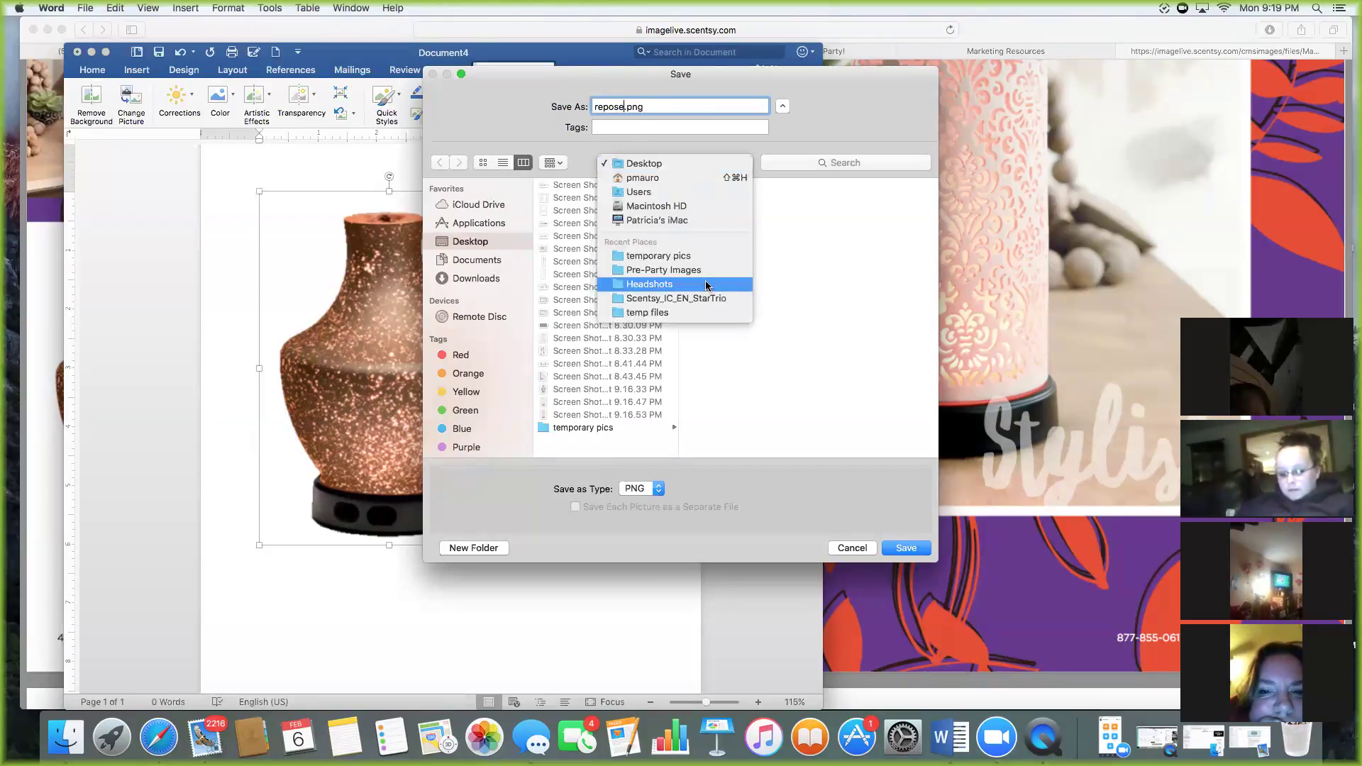
{"action": "left_click", "coordinate": [712, 258]}
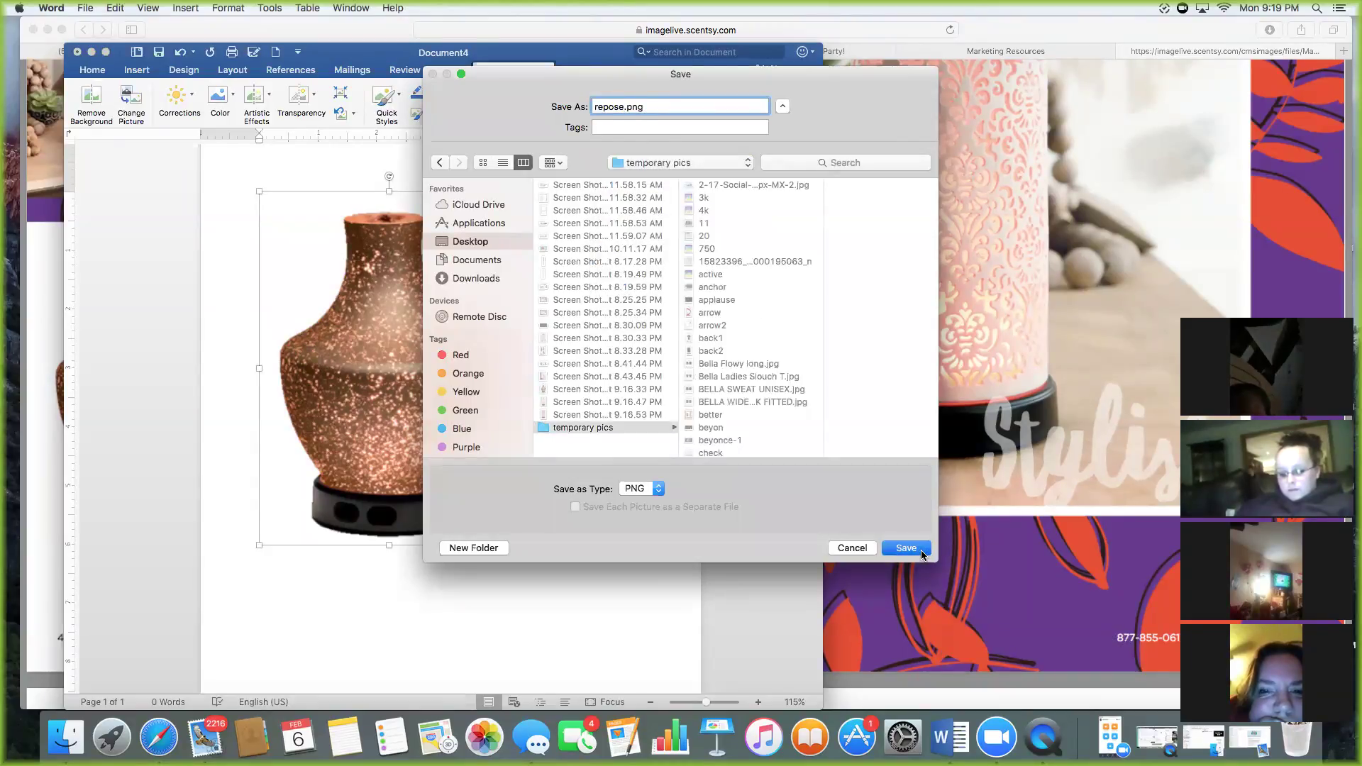
{"action": "left_click", "coordinate": [906, 548]}
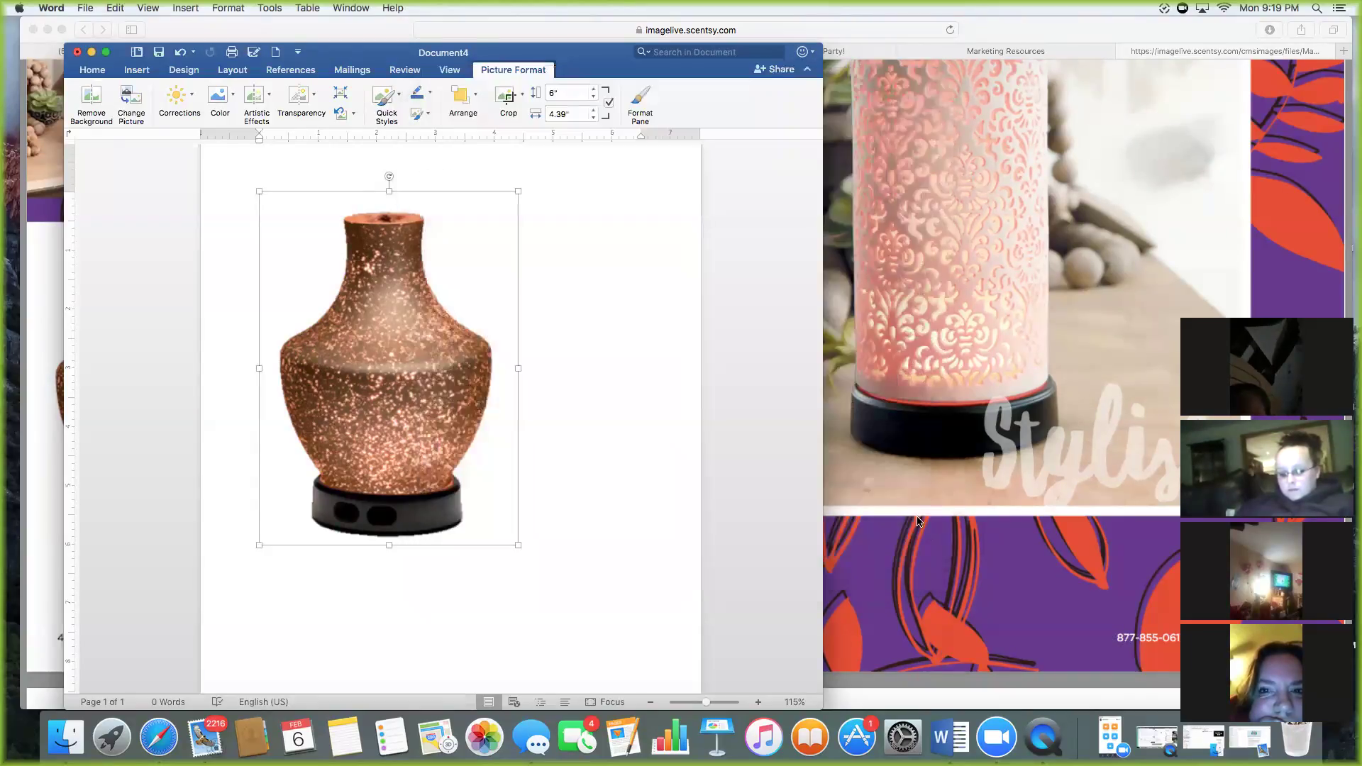
Minimize the Word document, switch to PicMonkey in Safari, and add the repose image from temporary pics as an overlay.
{"action": "left_click", "coordinate": [92, 53]}
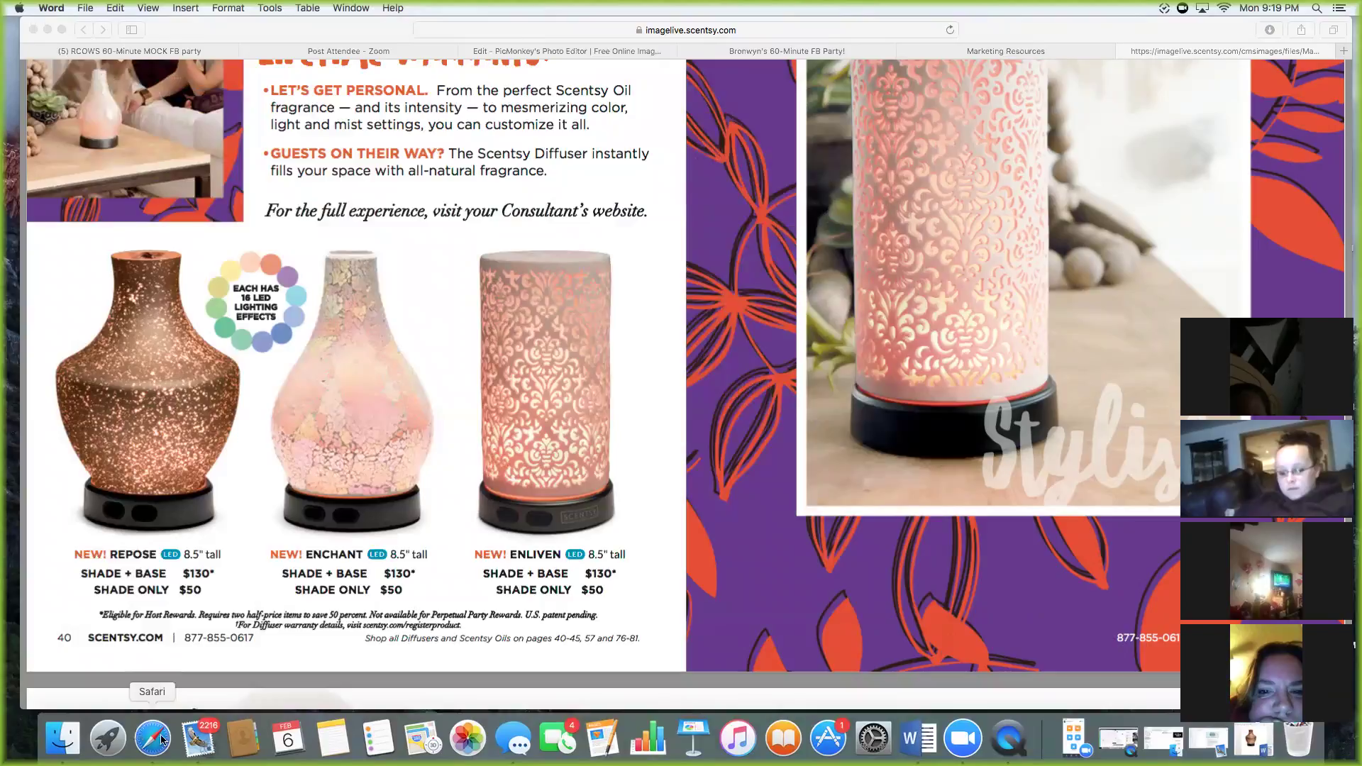
{"action": "left_click", "coordinate": [161, 741]}
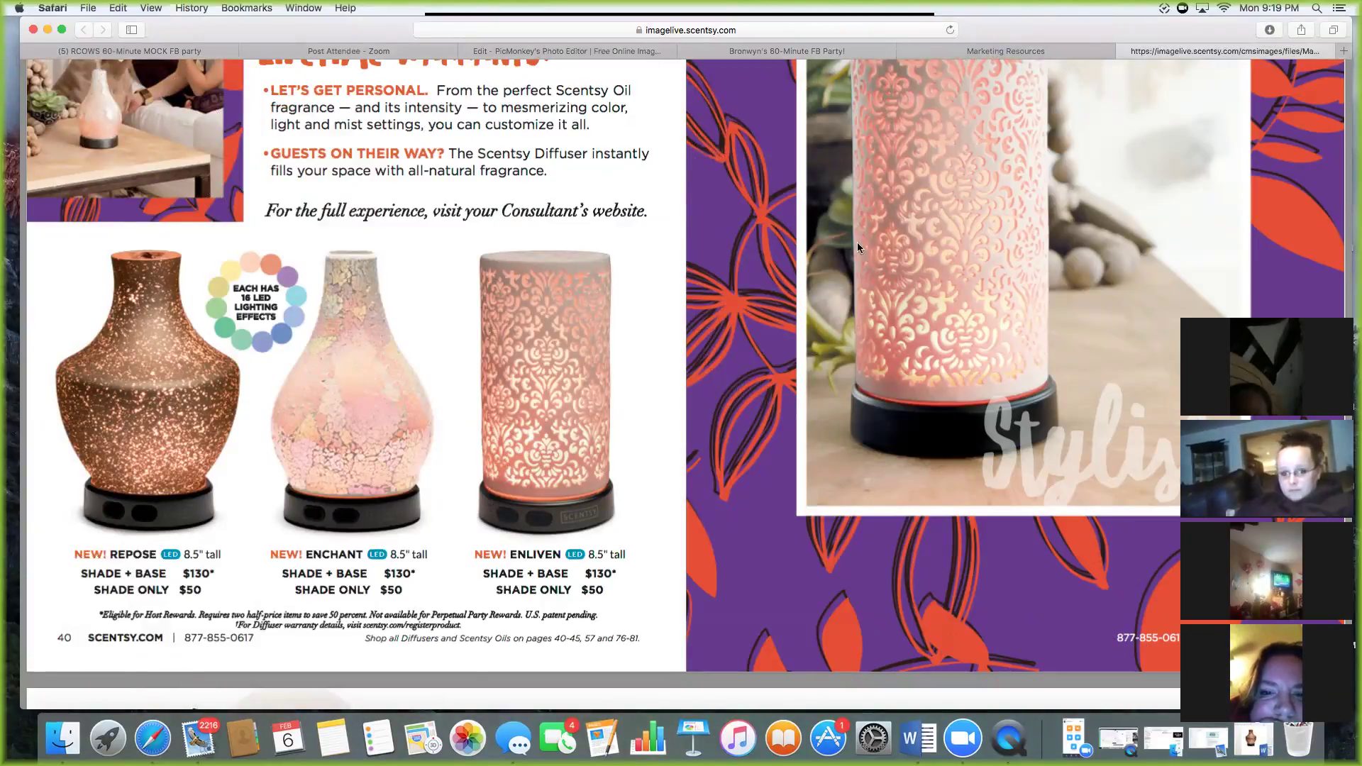
{"action": "left_click", "coordinate": [591, 51]}
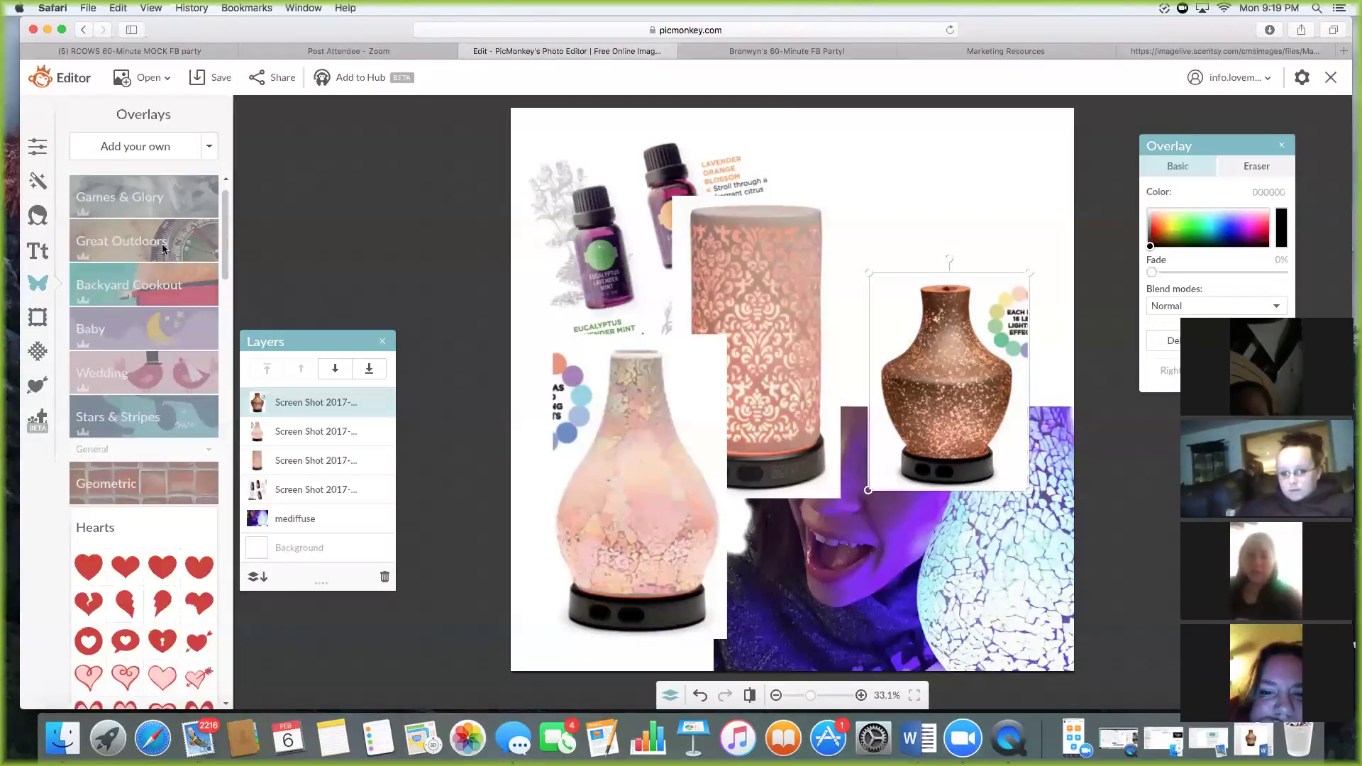
{"action": "left_click", "coordinate": [137, 147]}
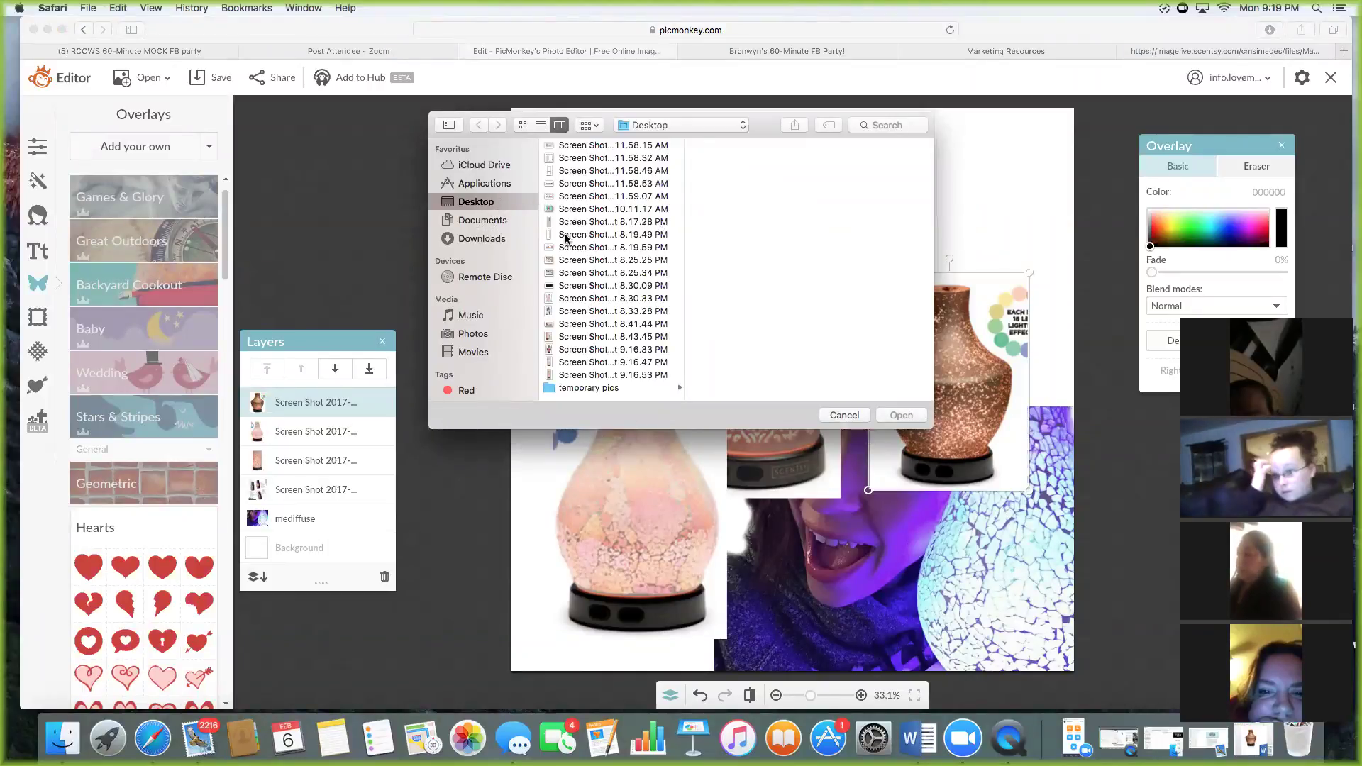
{"action": "left_click", "coordinate": [614, 389]}
{"action": "left_click", "coordinate": [756, 260]}
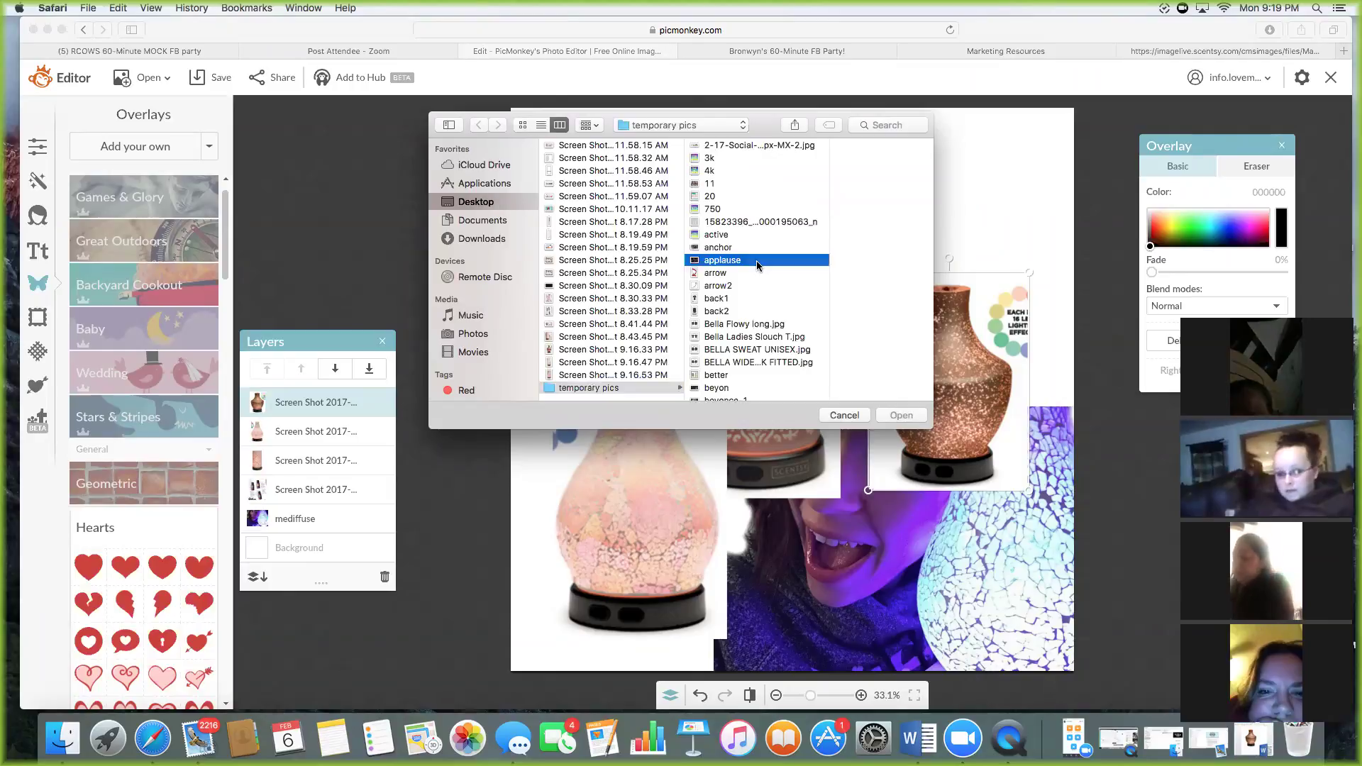
{"action": "key", "text": "Return"}
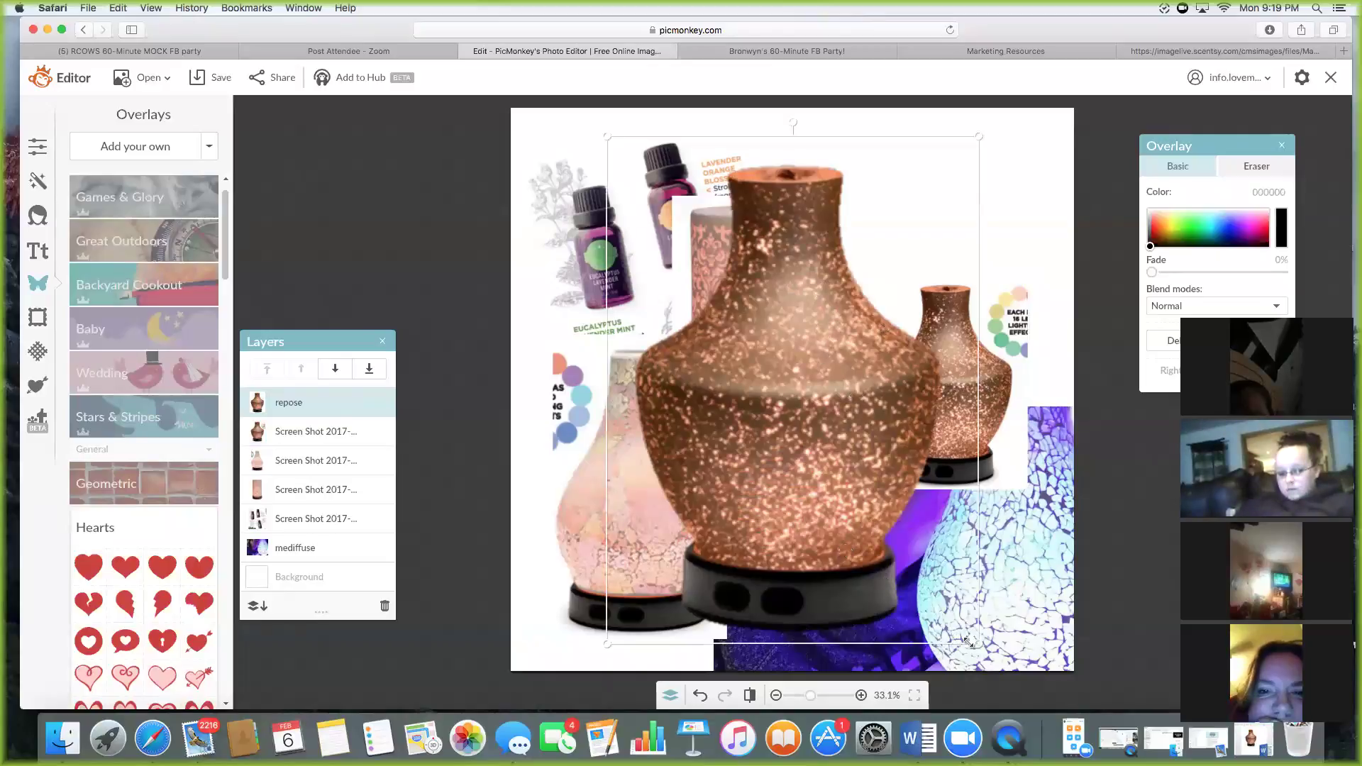
Shrink the repose overlay, position it left of the old Repose screenshot, and delete that screenshot overlay.
{"action": "left_click_drag", "start_coordinate": [972, 643], "coordinate": [889, 580]}
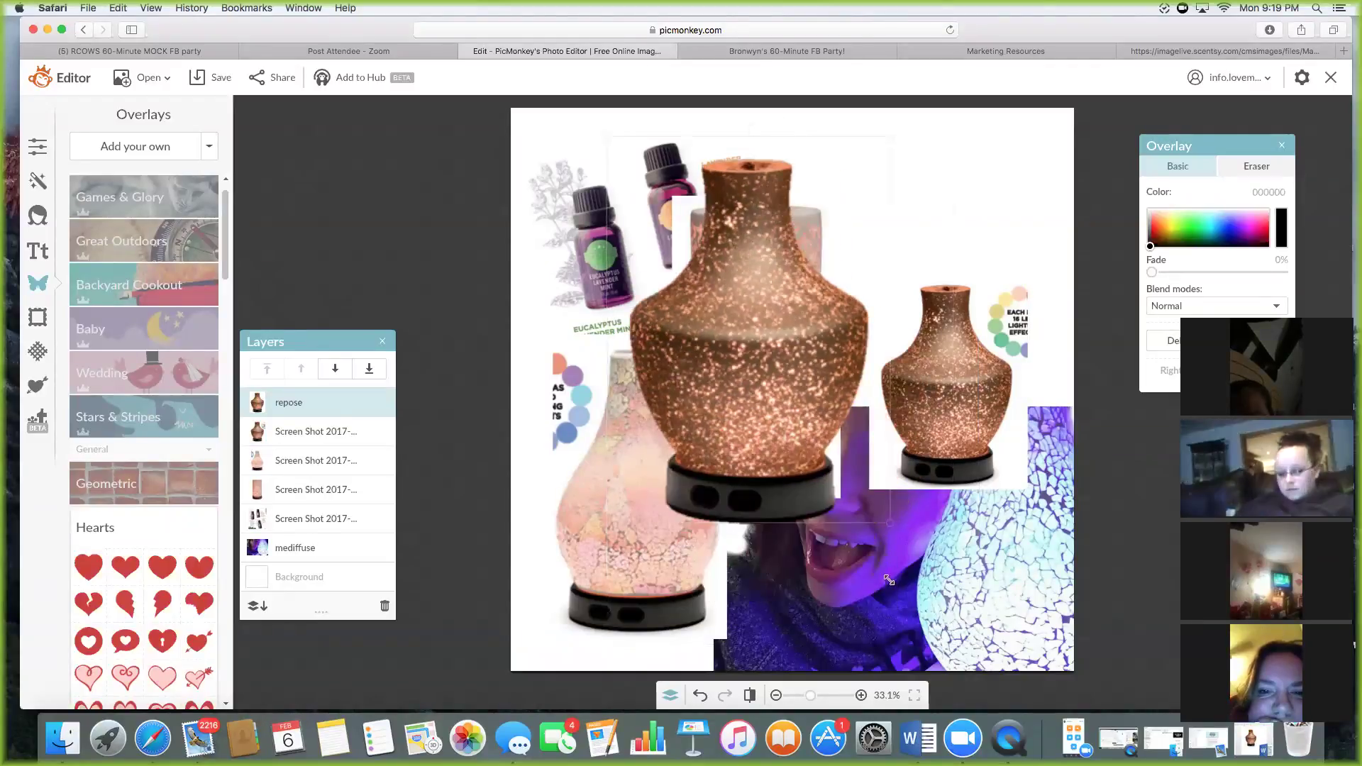
{"action": "left_click_drag", "start_coordinate": [806, 454], "coordinate": [875, 559]}
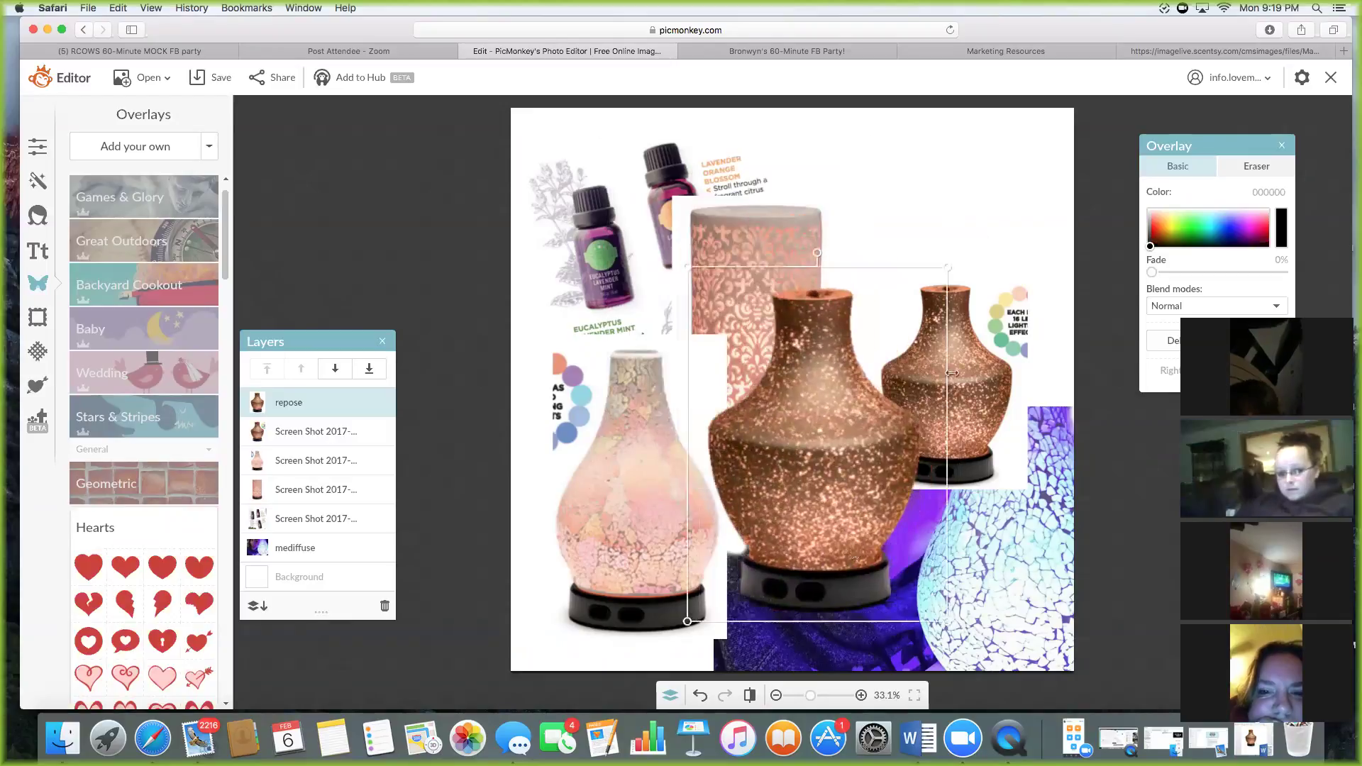
{"action": "left_click", "coordinate": [1016, 380]}
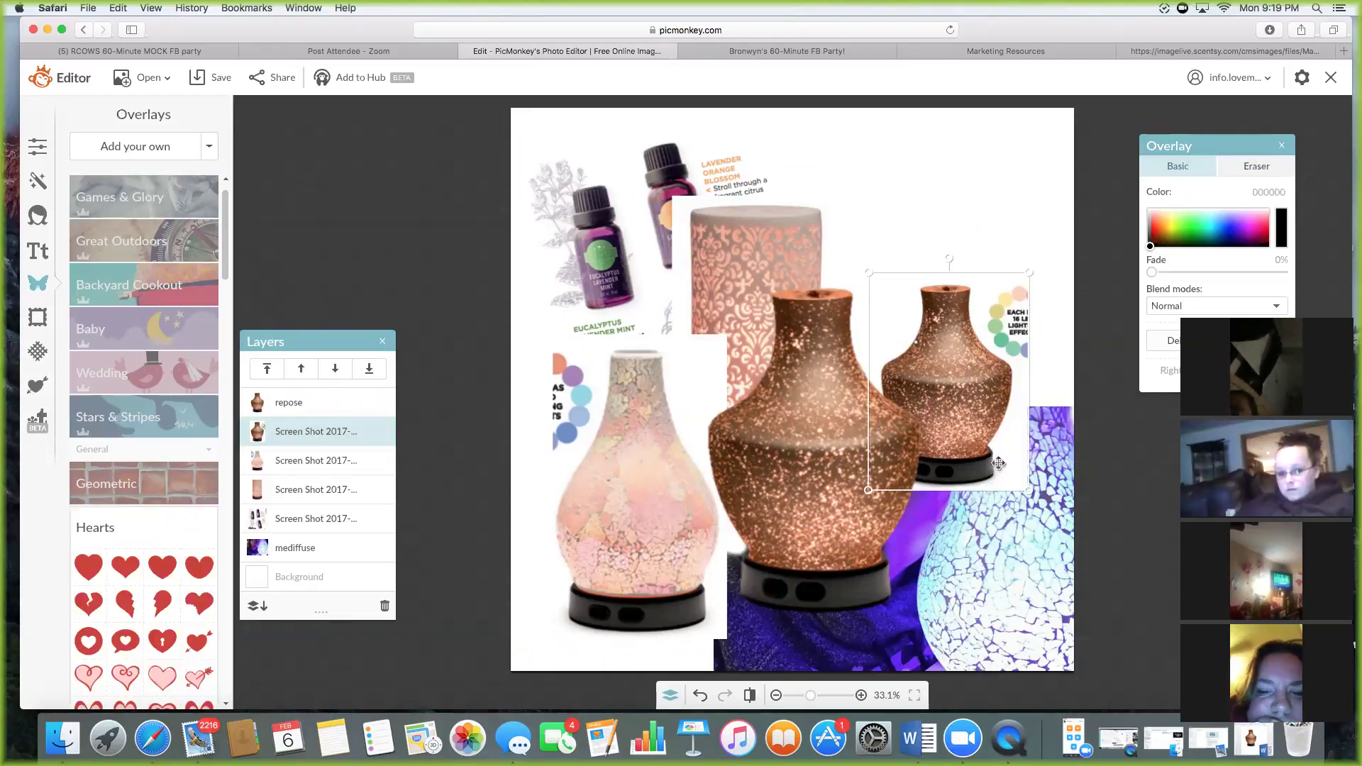
{"action": "left_click", "coordinate": [793, 481]}
{"action": "left_click_drag", "start_coordinate": [867, 519], "coordinate": [949, 534]}
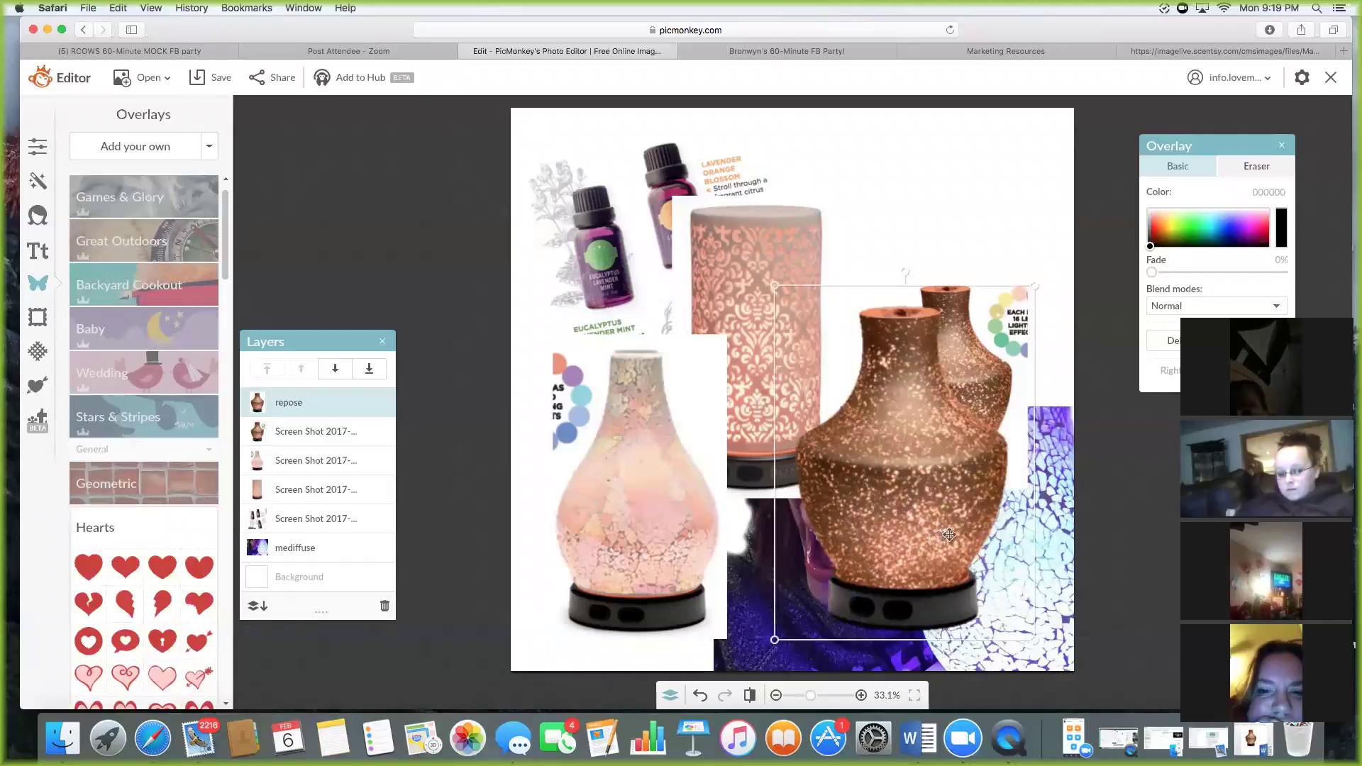
{"action": "left_click_drag", "start_coordinate": [922, 473], "coordinate": [824, 469]}
{"action": "left_click", "coordinate": [1019, 316]}
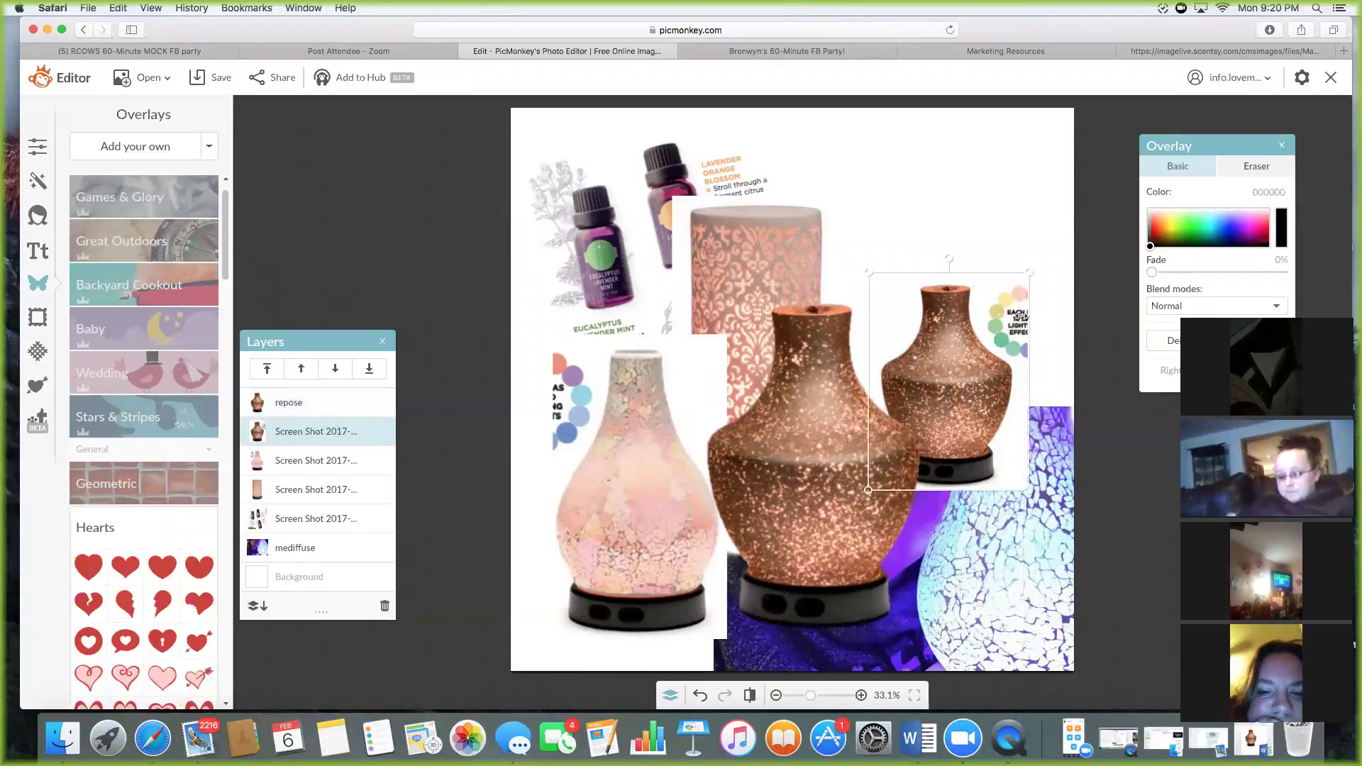
{"action": "key", "text": "Delete"}
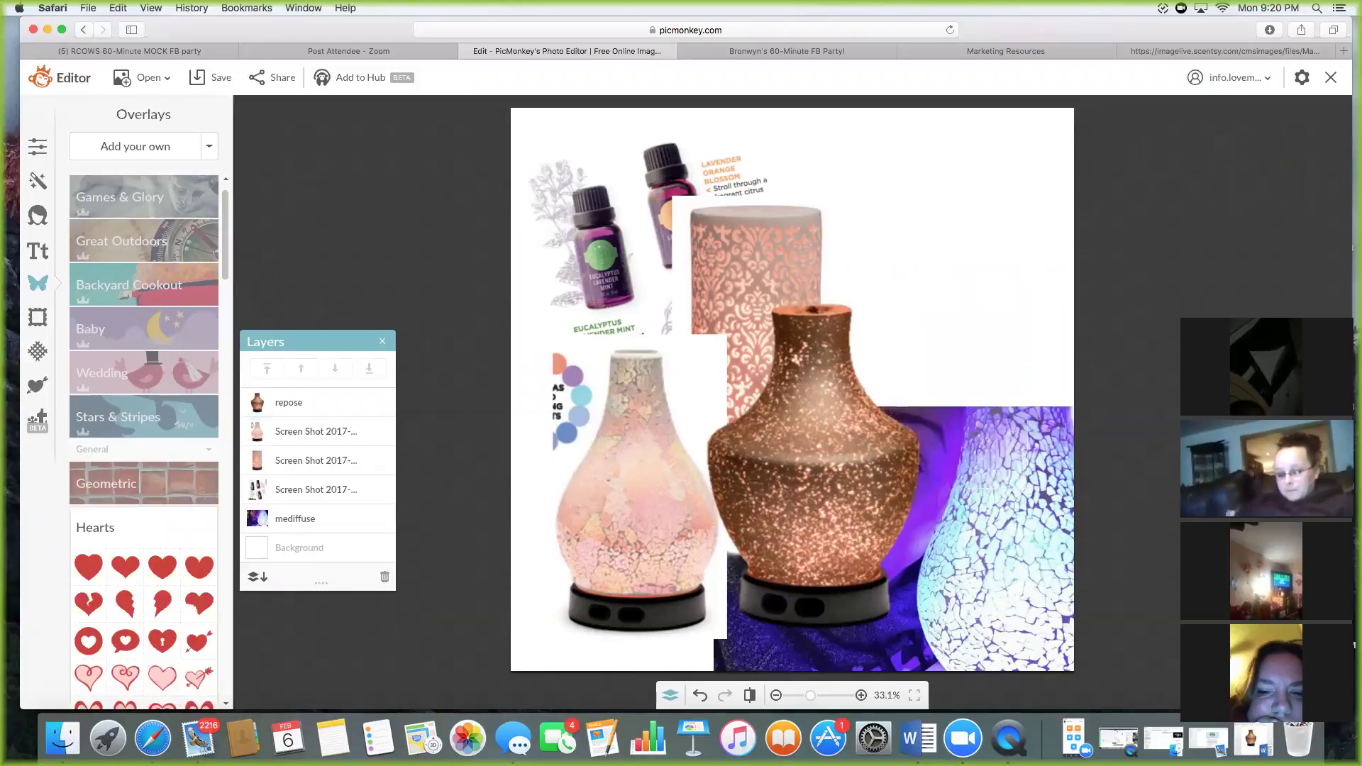
Shrink the repose overlay further and place it in the upper-right corner of the canvas.
{"action": "left_click", "coordinate": [774, 456]}
{"action": "left_click_drag", "start_coordinate": [947, 639], "coordinate": [861, 521]}
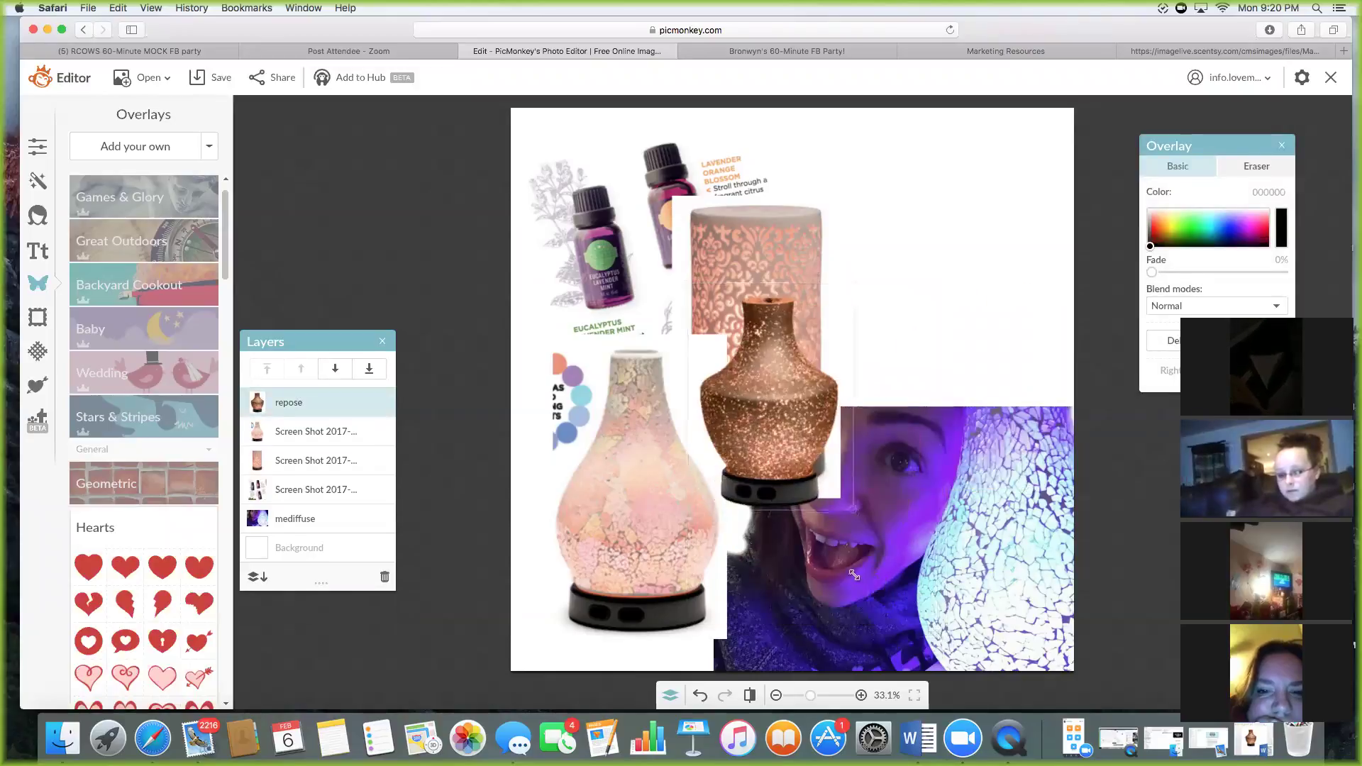
{"action": "left_click_drag", "start_coordinate": [798, 405], "coordinate": [992, 226]}
Shrink the cylindrical diffuser, place it just left of the repose diffuser, and reduce the repose overlay slightly to match.
{"action": "left_click", "coordinate": [747, 269]}
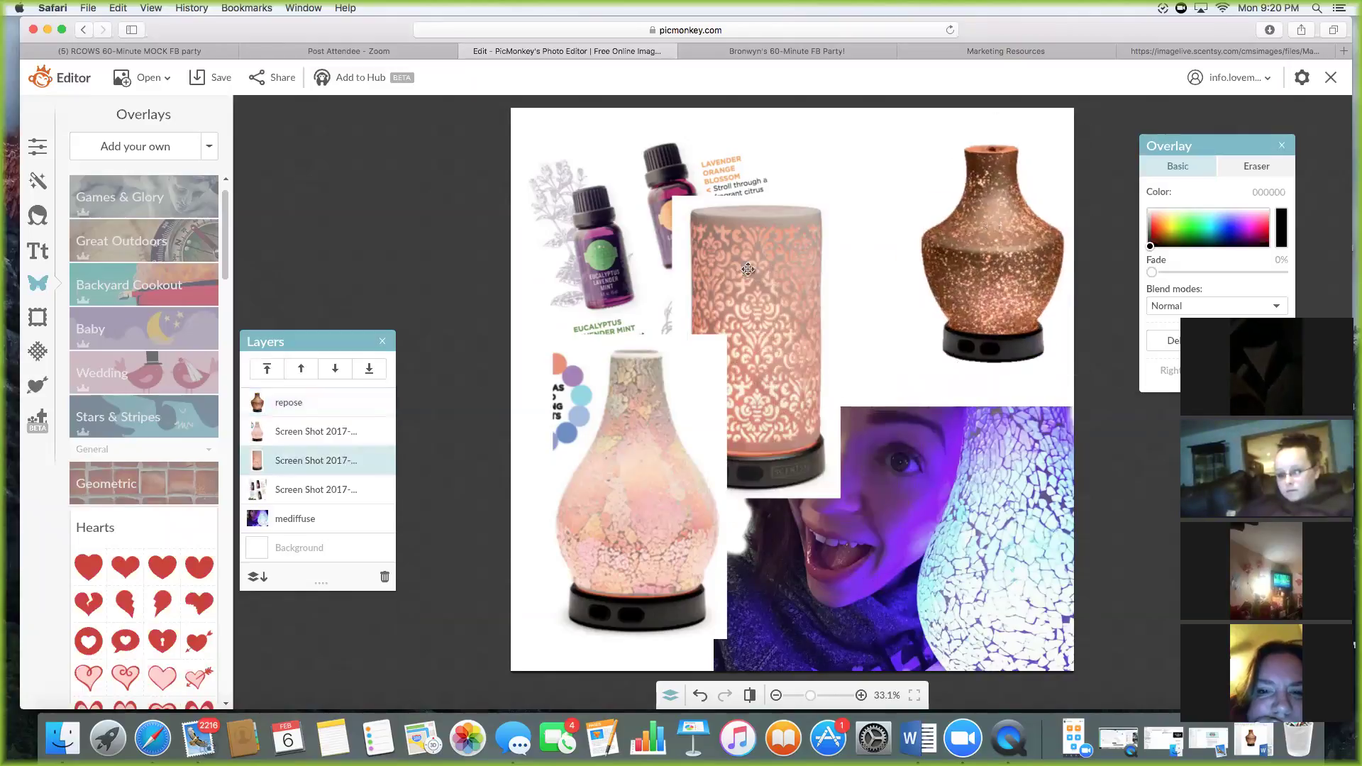
{"action": "left_click_drag", "start_coordinate": [840, 498], "coordinate": [793, 427]}
{"action": "left_click_drag", "start_coordinate": [734, 307], "coordinate": [871, 243]}
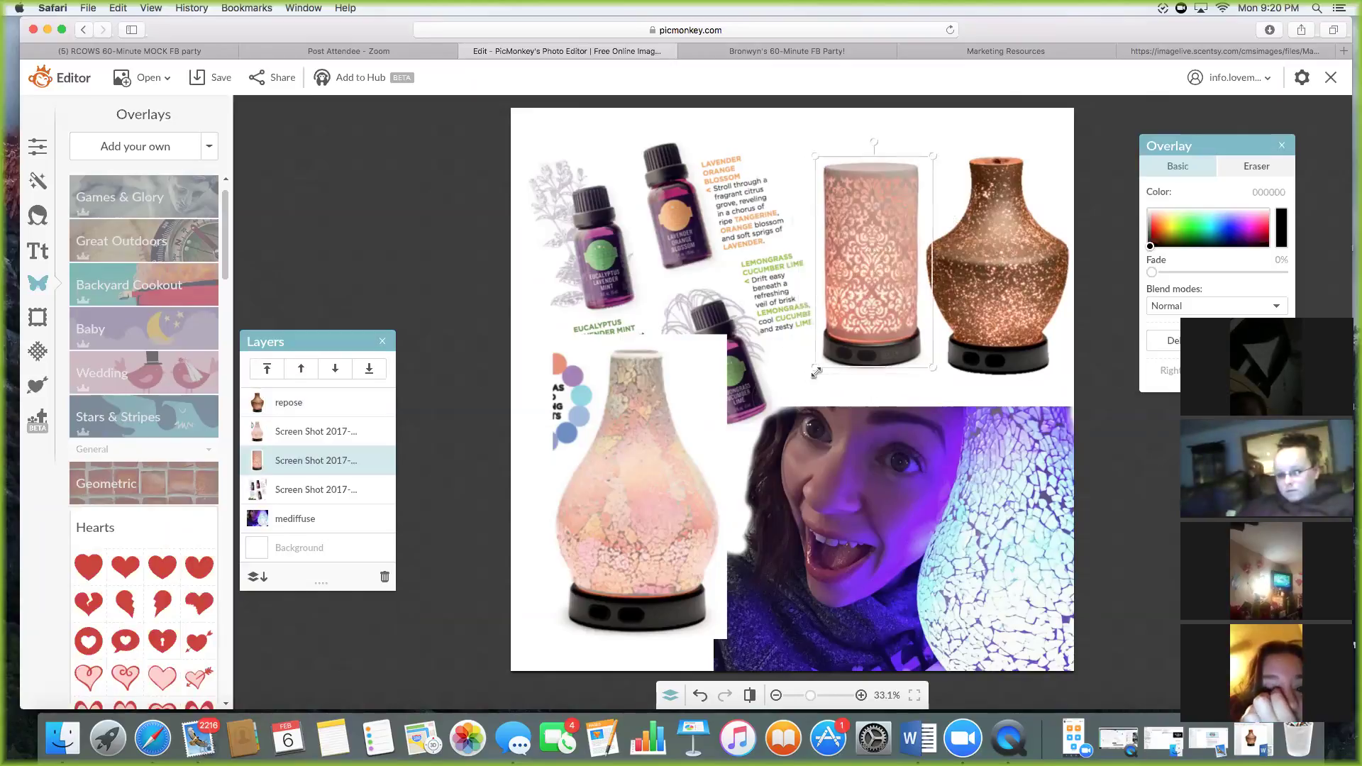
{"action": "left_click_drag", "start_coordinate": [811, 374], "coordinate": [838, 338]}
{"action": "left_click", "coordinate": [1000, 341]}
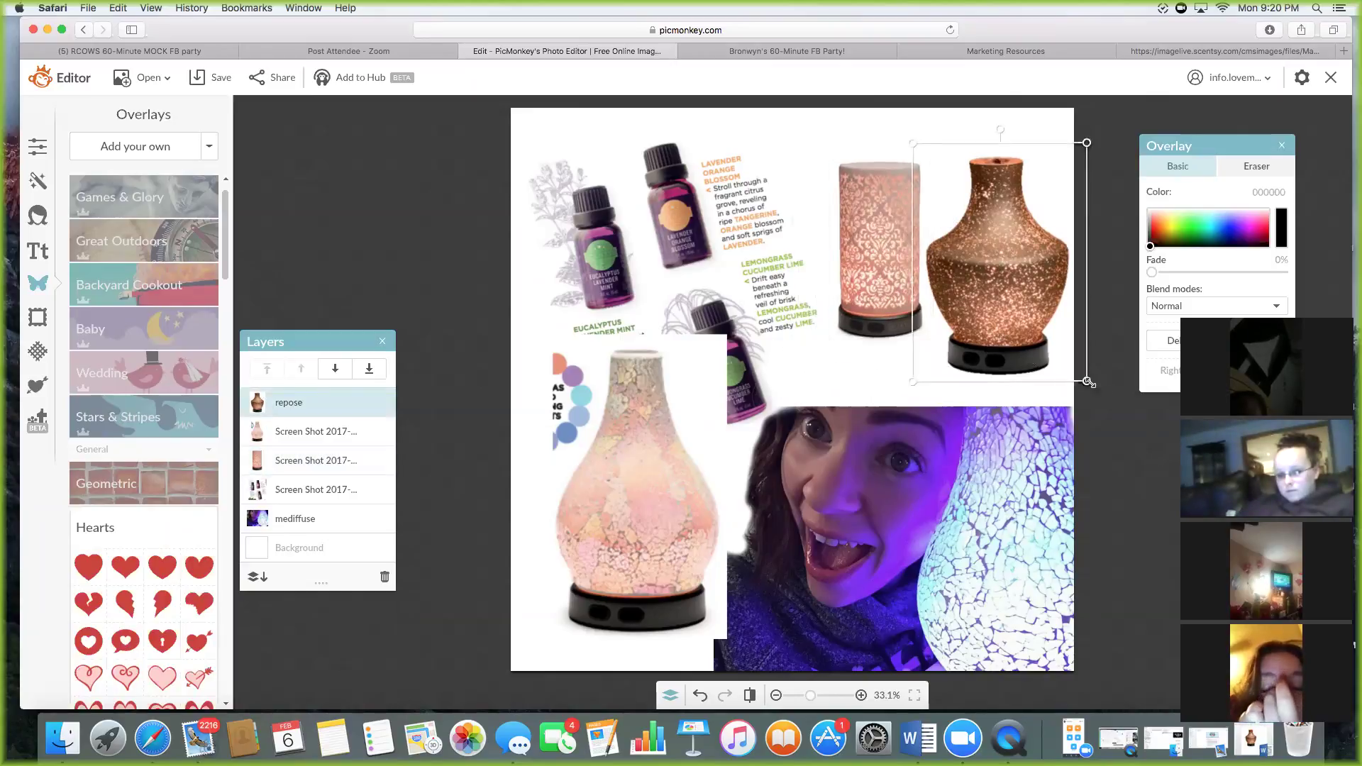
{"action": "left_click_drag", "start_coordinate": [1088, 382], "coordinate": [1073, 368]}
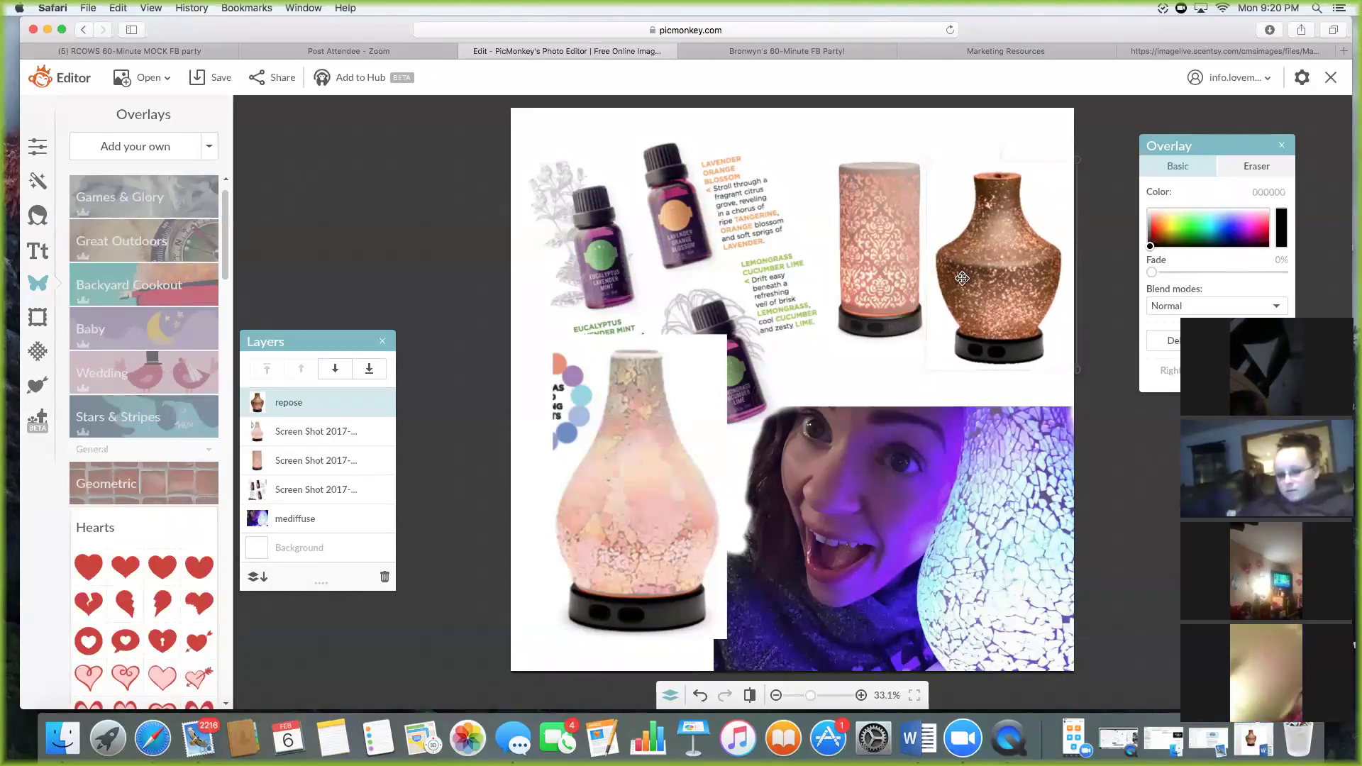
Shrink the pink Enchant diffuser overlay and erase the leftover colored circles and text beside its neck.
{"action": "left_click", "coordinate": [623, 481]}
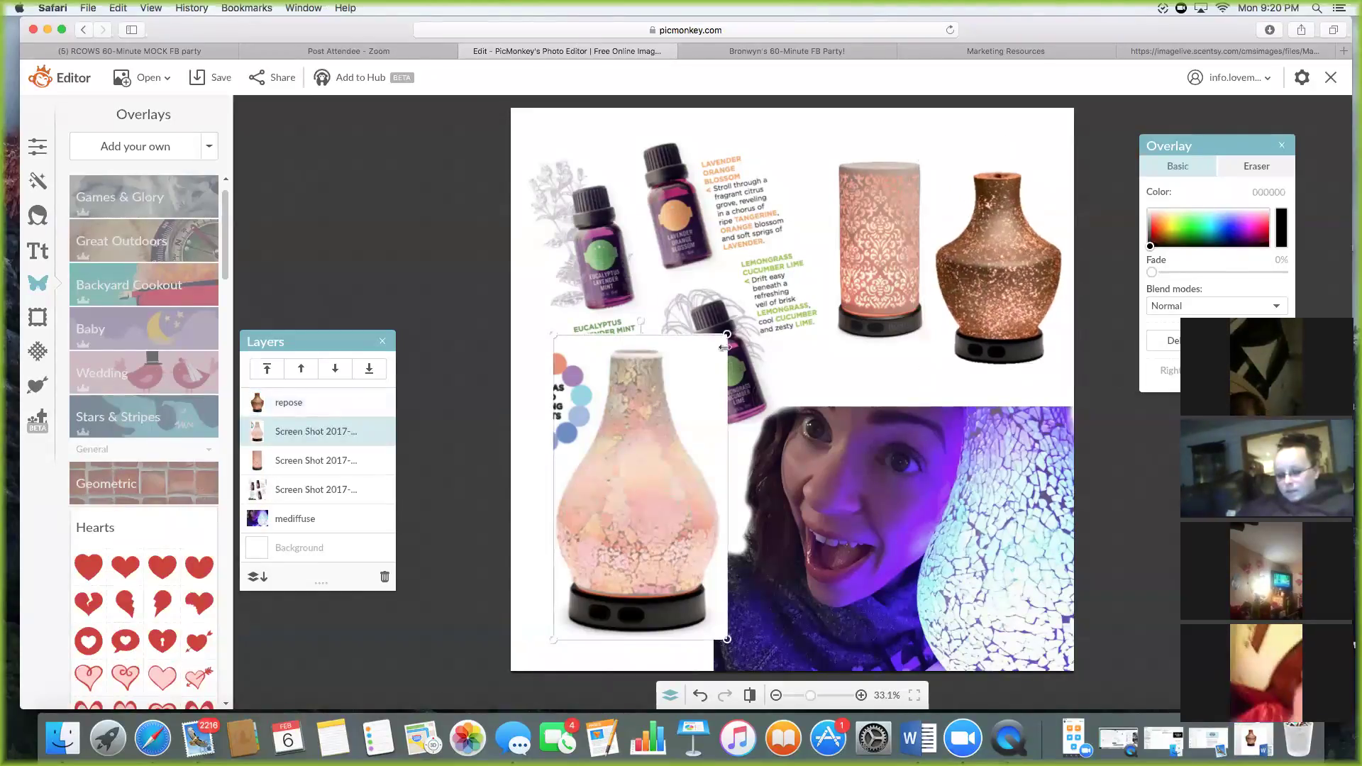
{"action": "left_click_drag", "start_coordinate": [726, 335], "coordinate": [683, 416]}
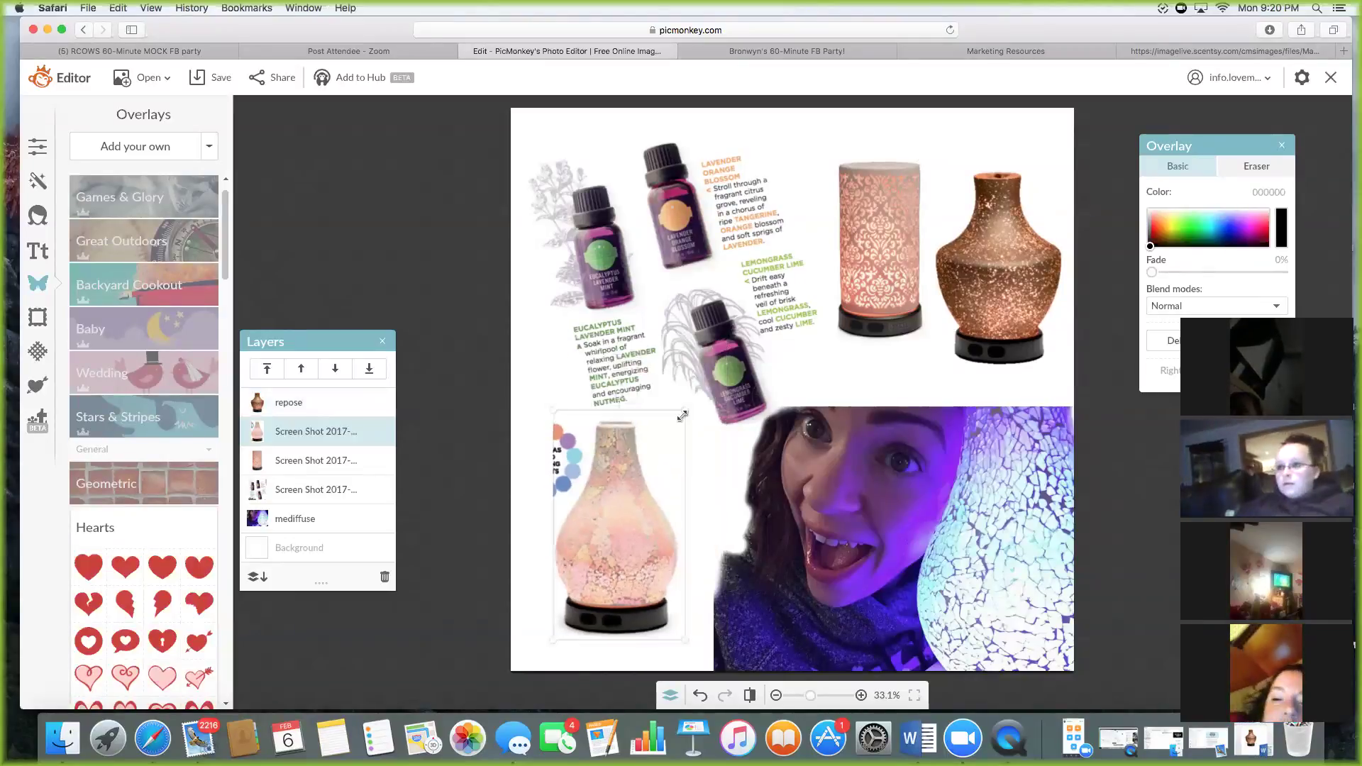
{"action": "left_click", "coordinate": [1255, 168]}
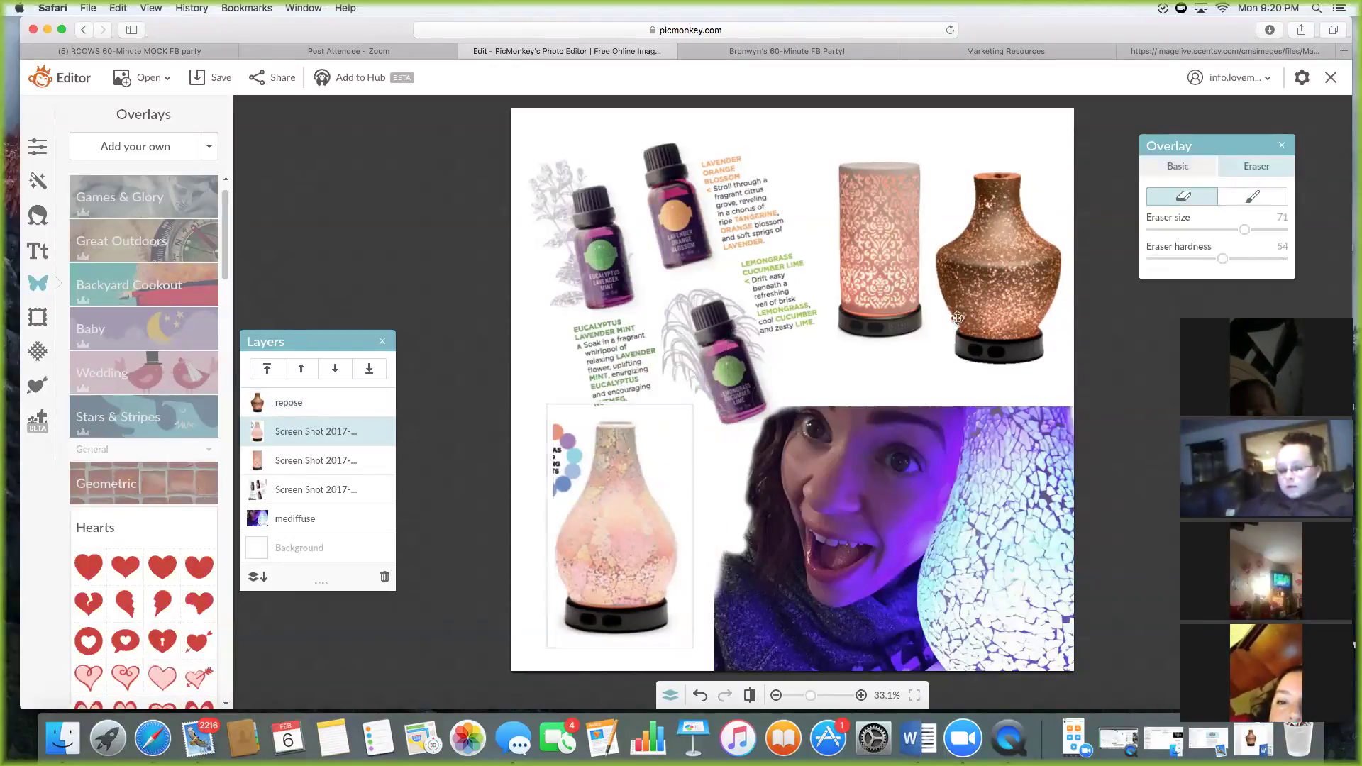
{"action": "left_click", "coordinate": [563, 431]}
{"action": "left_click_drag", "start_coordinate": [563, 458], "coordinate": [561, 475]}
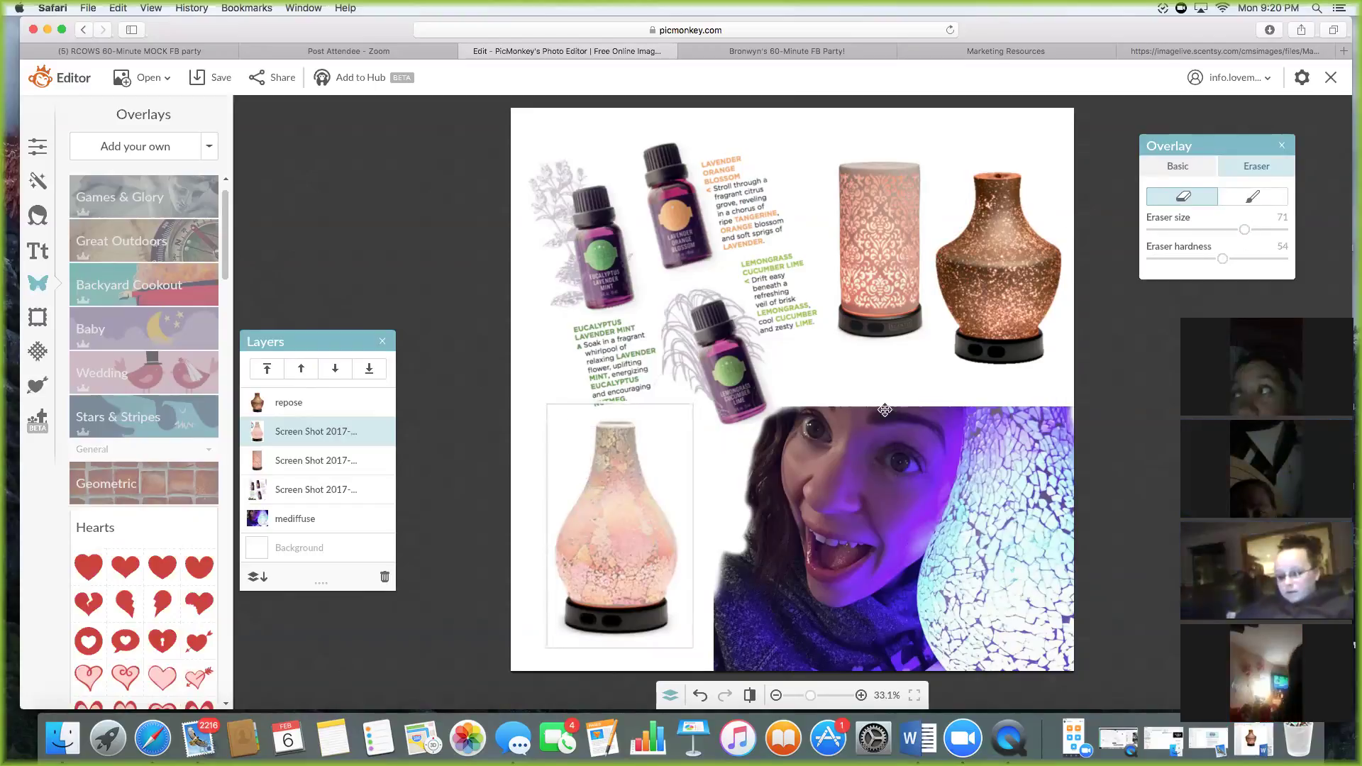
{"action": "left_click", "coordinate": [872, 358]}
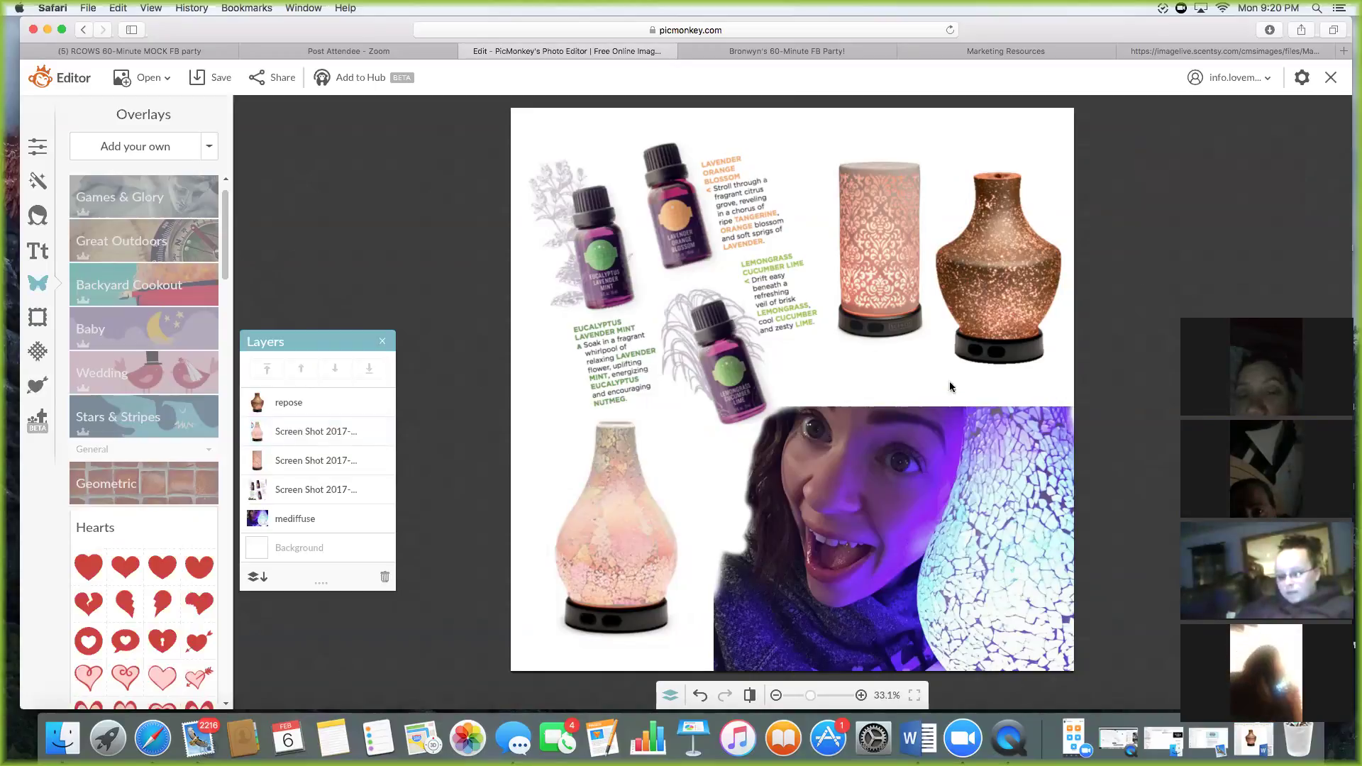
Delete the mediffuse selfie overlay and move the oil bottles overlay to the lower right of the canvas.
{"action": "left_click", "coordinate": [910, 443]}
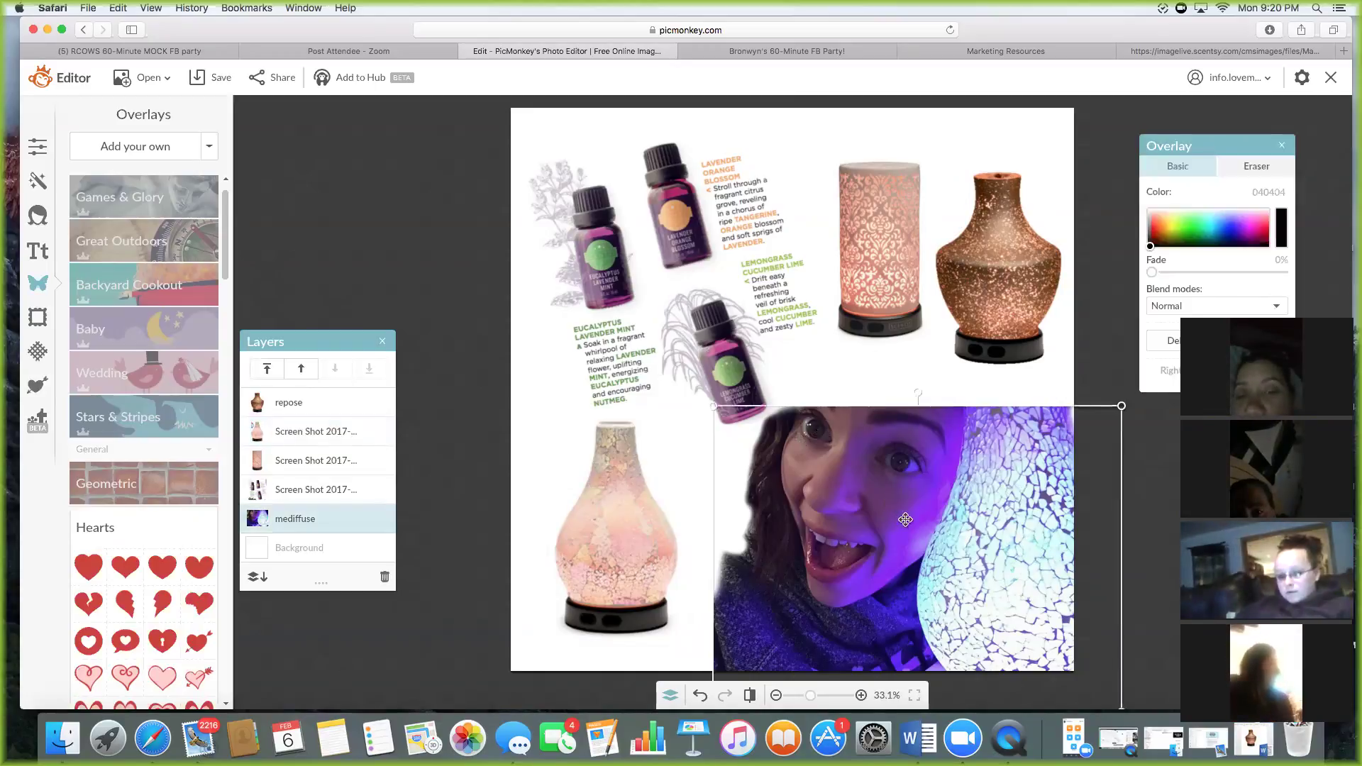
{"action": "key", "text": "Delete"}
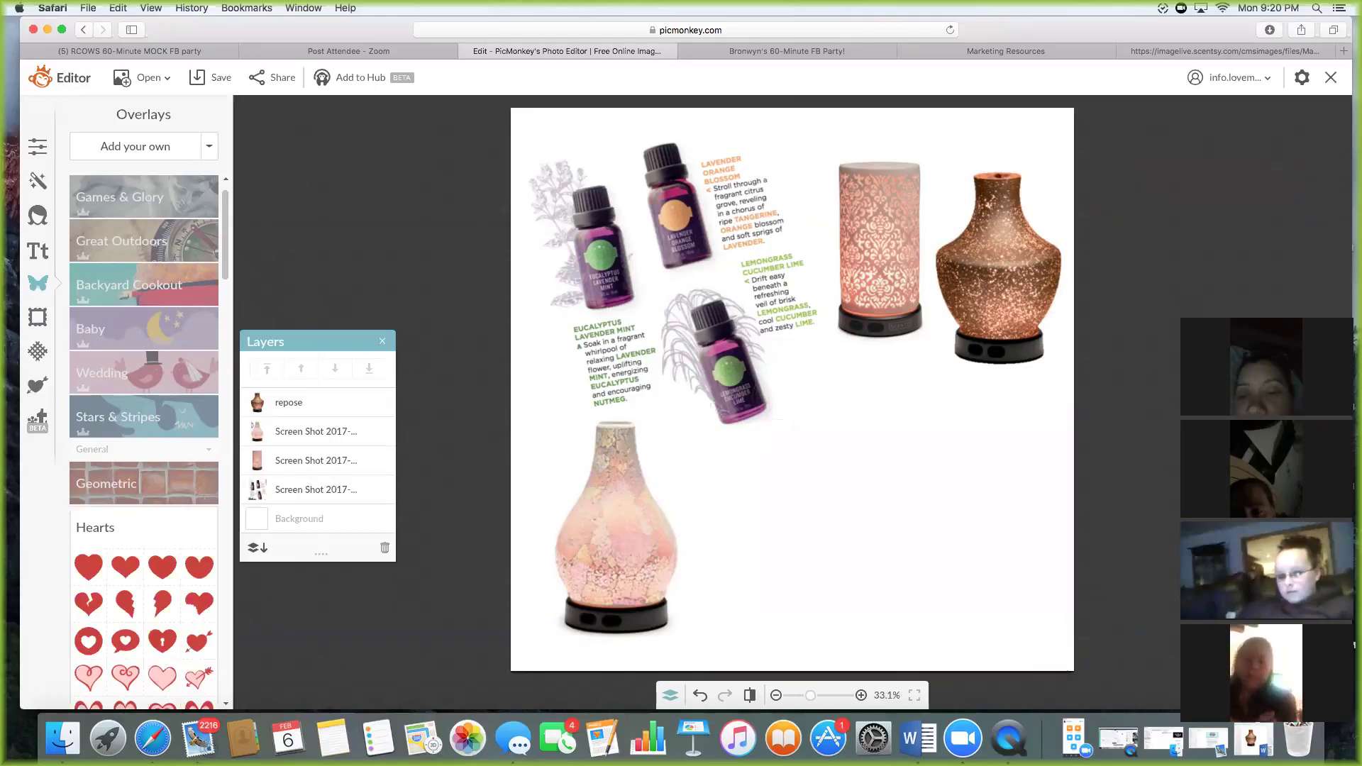
{"action": "left_click_drag", "start_coordinate": [712, 231], "coordinate": [935, 458]}
Nudge the oil bottles right, move the cylindrical diffuser to the canvas's upper left, and place the pink diffuser below it, slightly overlapping.
{"action": "left_click", "coordinate": [858, 242]}
{"action": "left_click_drag", "start_coordinate": [858, 241], "coordinate": [779, 259]}
{"action": "left_click_drag", "start_coordinate": [610, 503], "coordinate": [678, 283]}
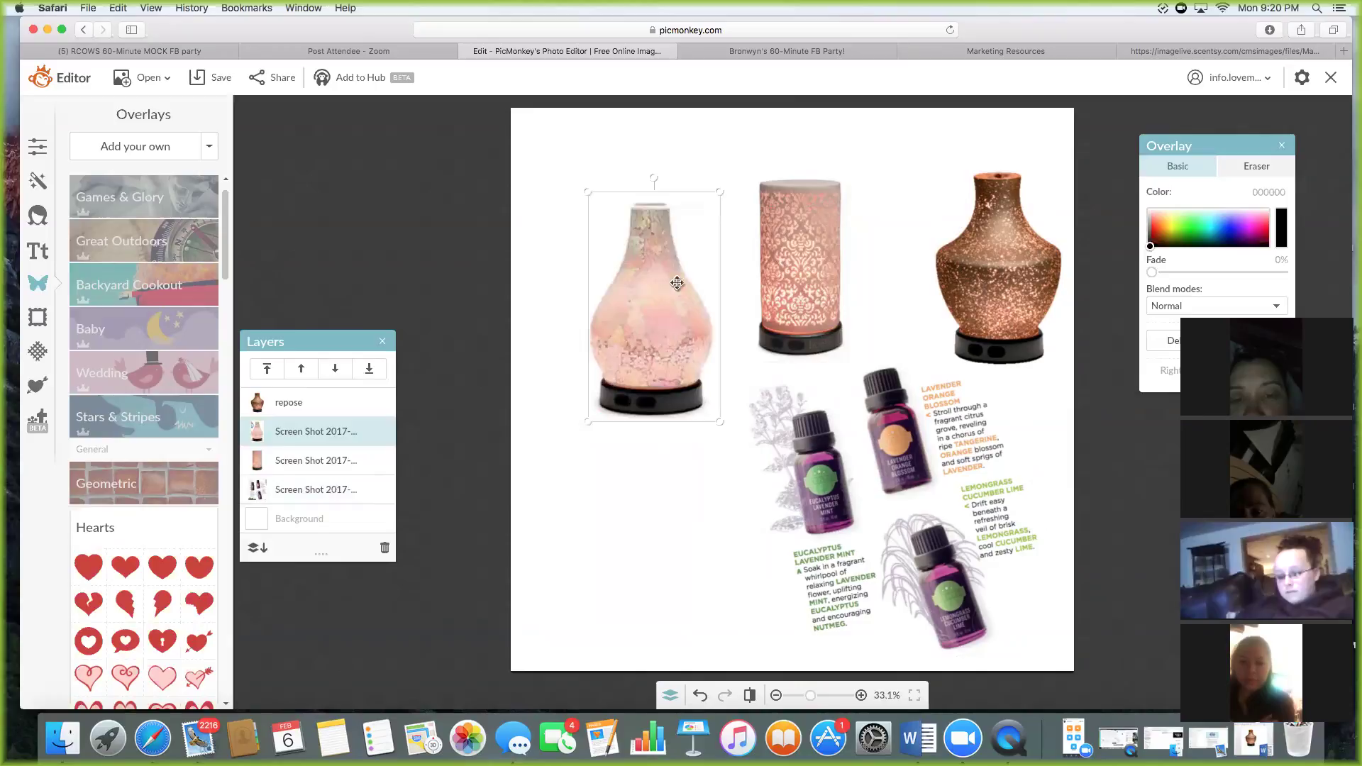
{"action": "left_click_drag", "start_coordinate": [867, 459], "coordinate": [877, 462]}
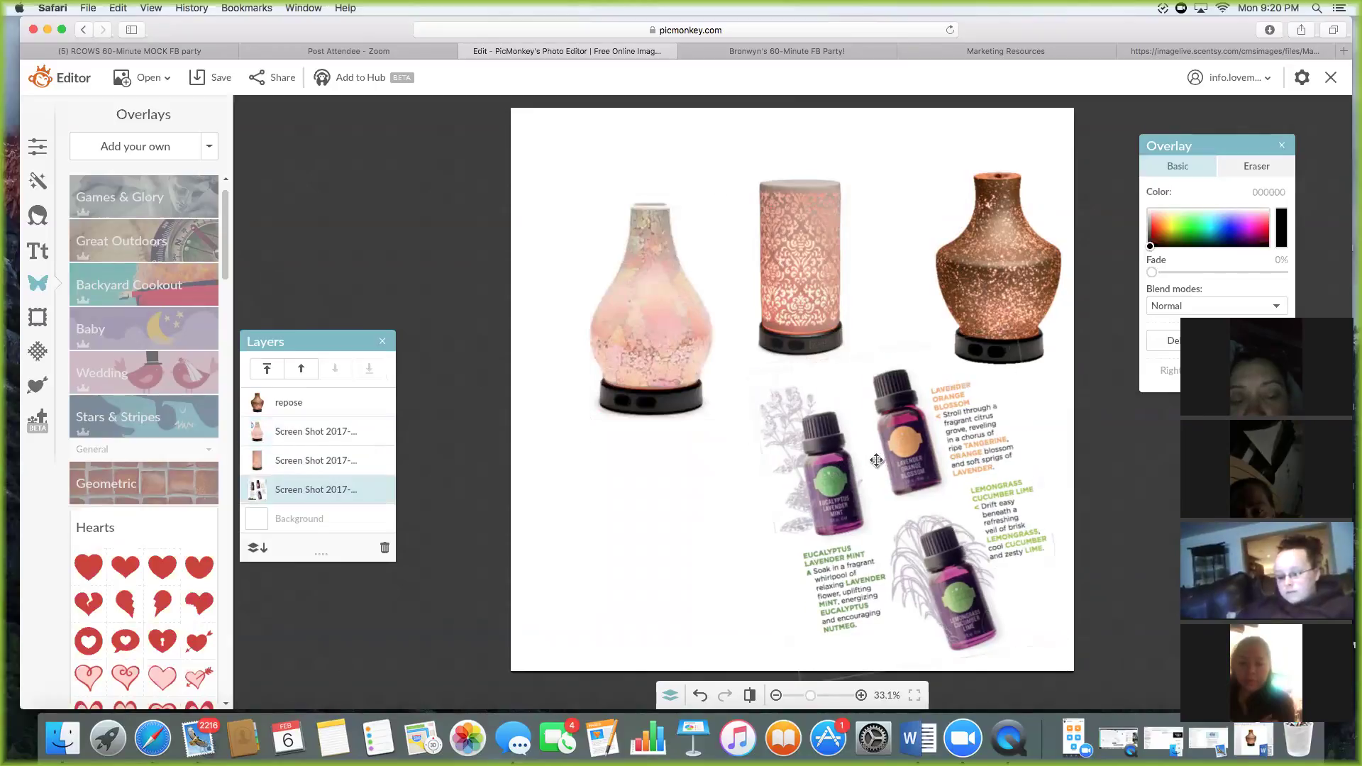
{"action": "left_click_drag", "start_coordinate": [678, 312], "coordinate": [709, 375]}
{"action": "left_click_drag", "start_coordinate": [787, 267], "coordinate": [582, 267]}
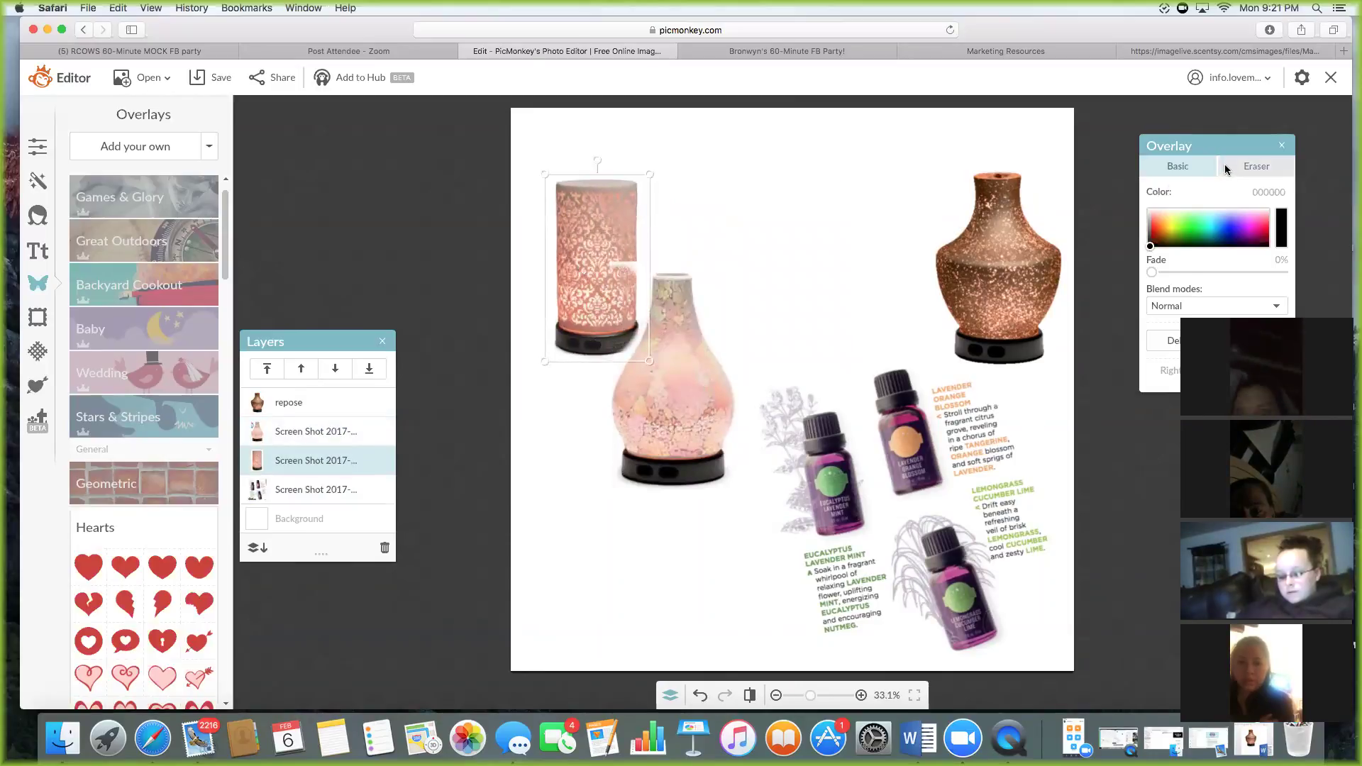
{"action": "left_click", "coordinate": [1257, 166]}
{"action": "left_click_drag", "start_coordinate": [585, 291], "coordinate": [628, 254]}
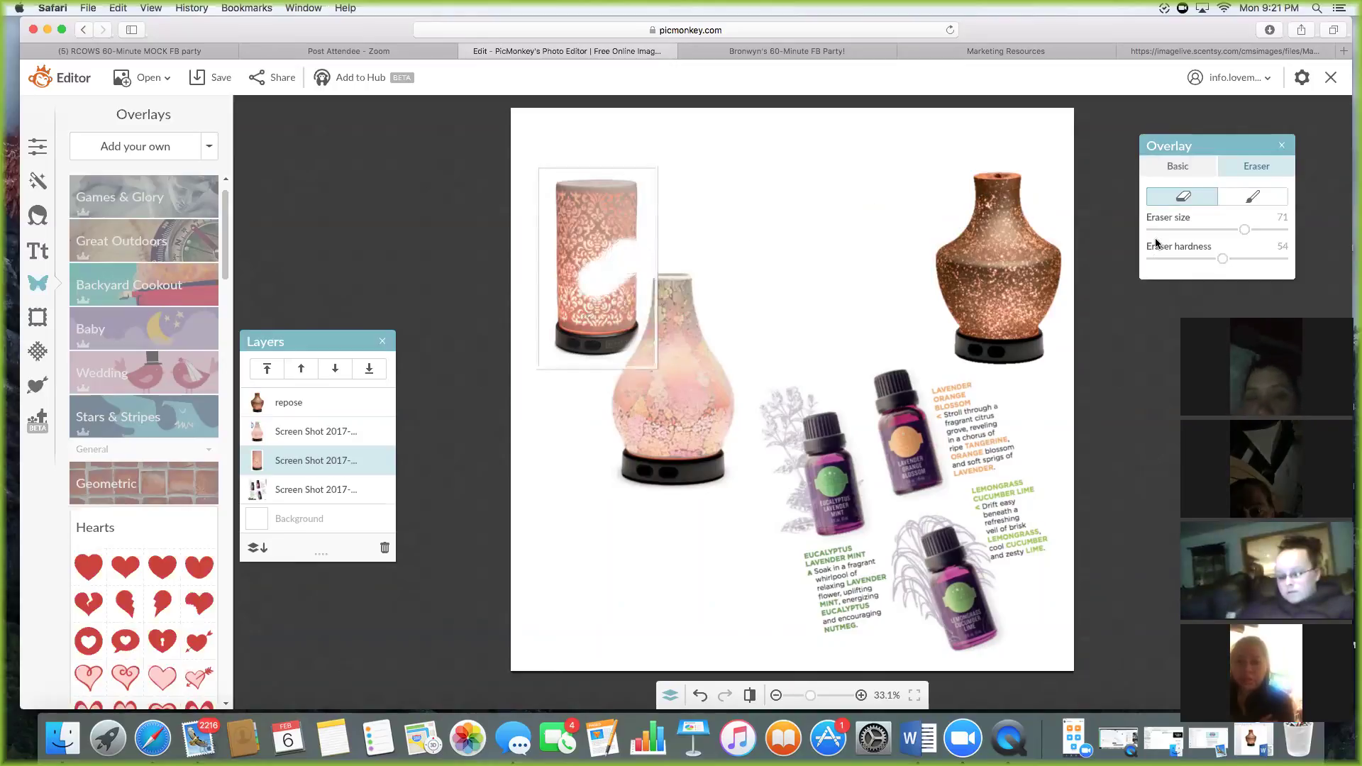
{"action": "left_click", "coordinate": [701, 694]}
Erase the pink diffuser overlay's white background where it covers the edge and base of the cylindrical diffuser.
{"action": "left_click", "coordinate": [708, 394]}
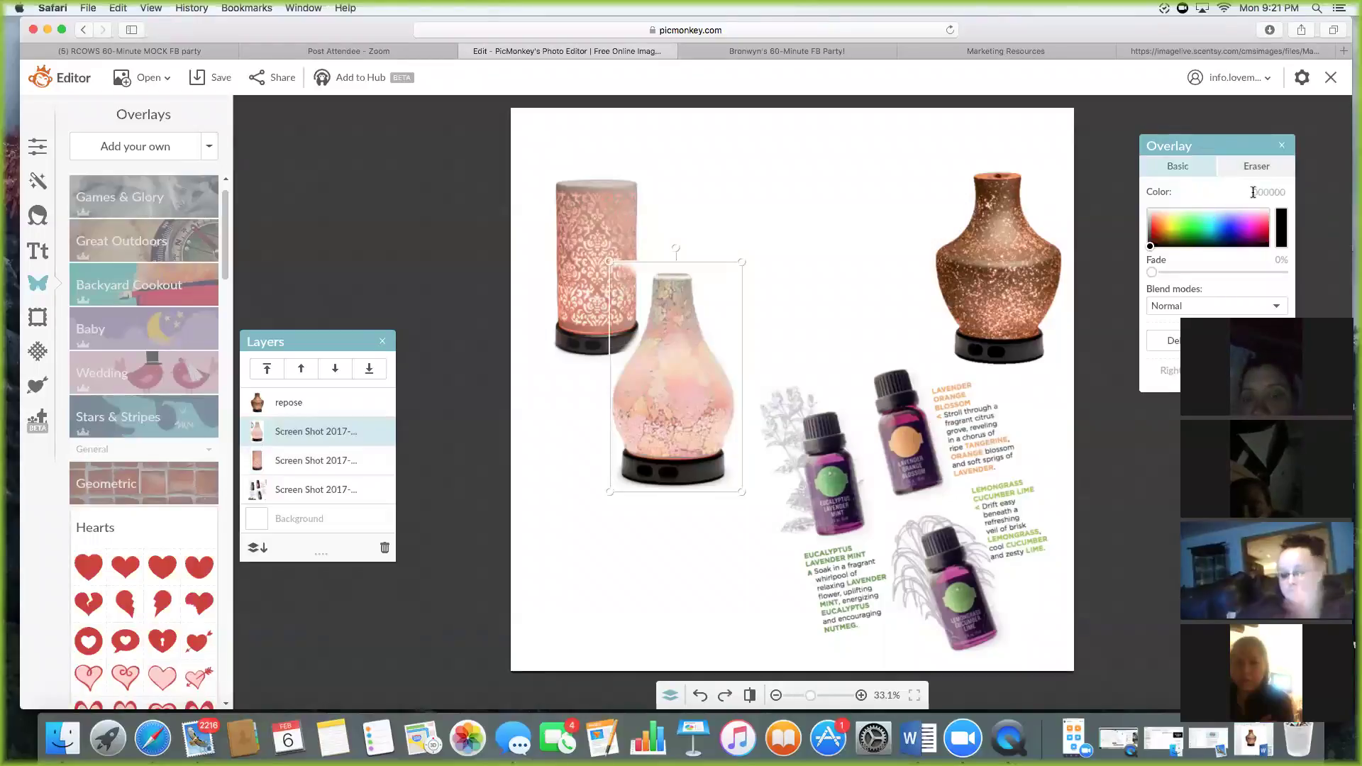
{"action": "left_click", "coordinate": [1256, 166]}
{"action": "left_click_drag", "start_coordinate": [639, 309], "coordinate": [645, 282]}
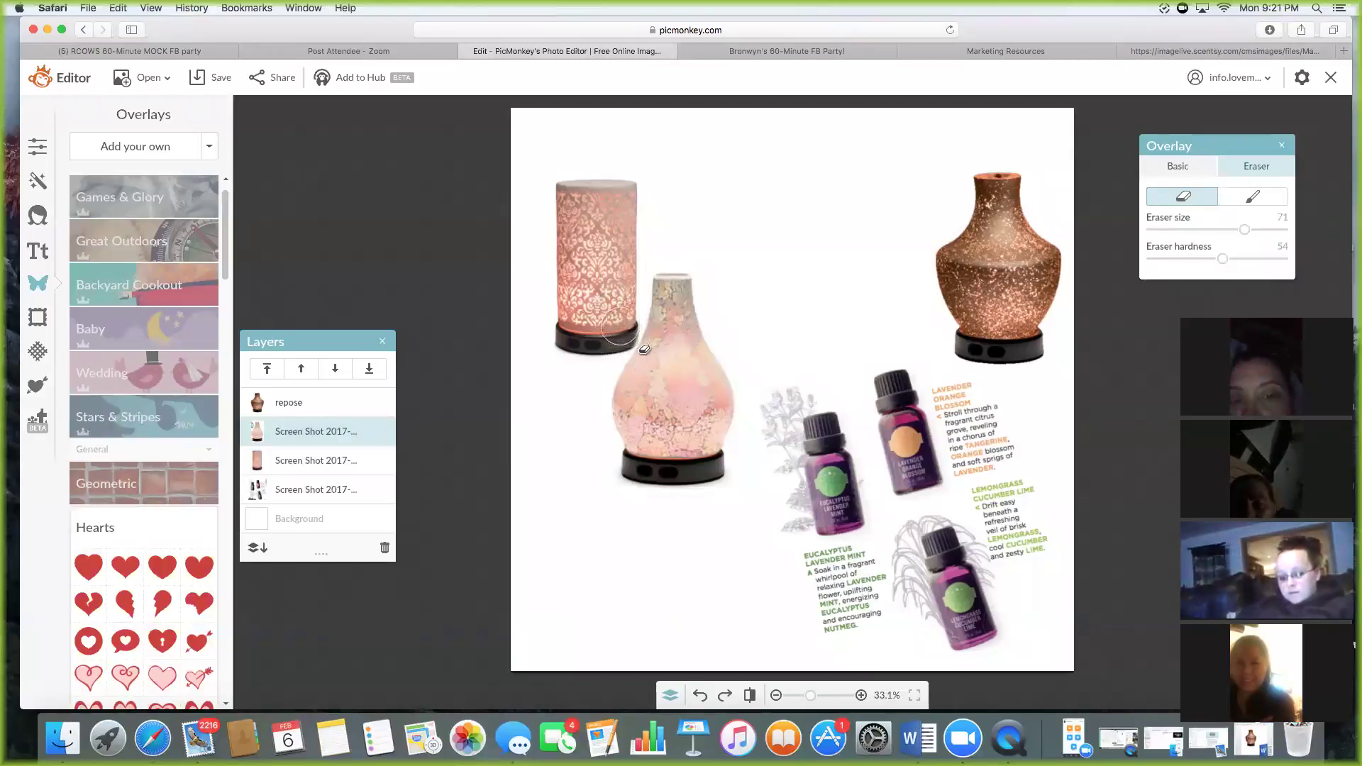
{"action": "left_click_drag", "start_coordinate": [646, 349], "coordinate": [645, 345]}
Move the repose diffuser to the canvas's lower left and shift the pink diffuser slightly right and down.
{"action": "left_click", "coordinate": [964, 264]}
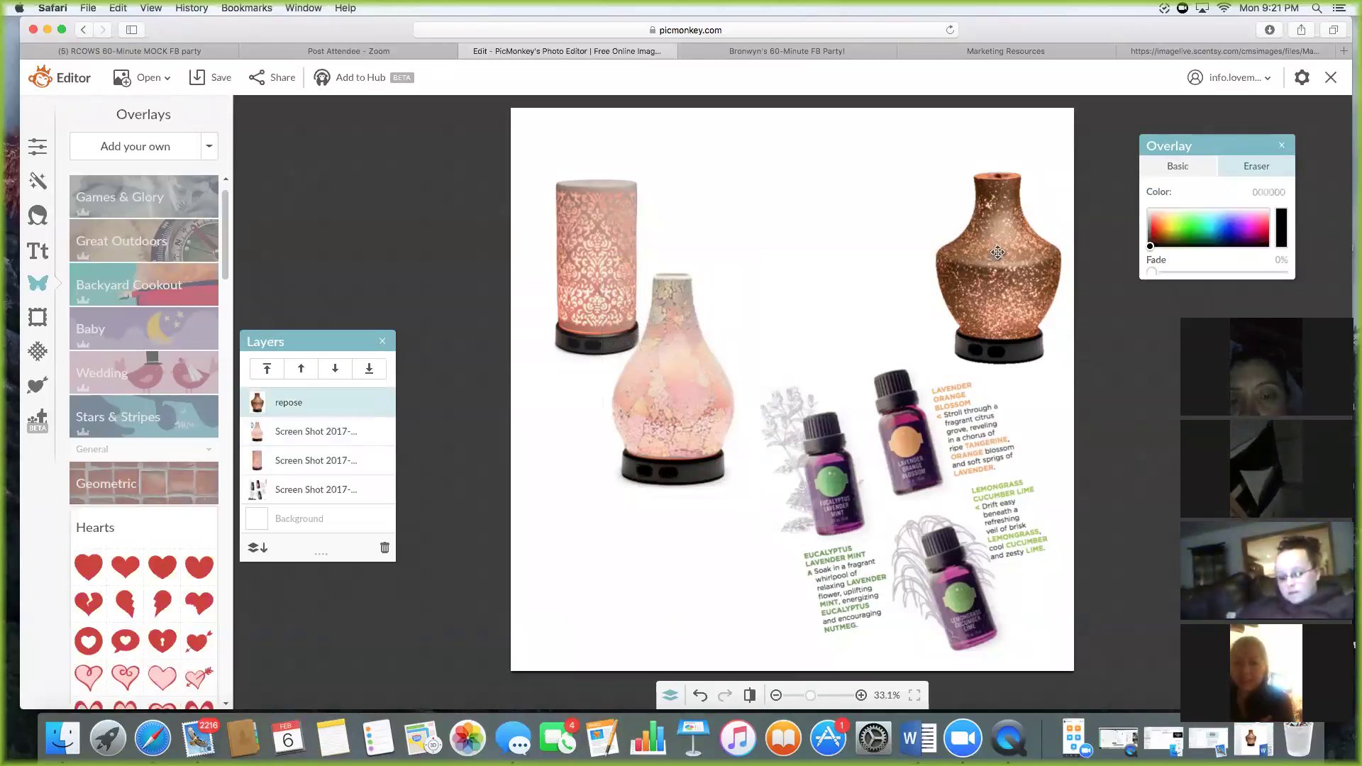
{"action": "left_click_drag", "start_coordinate": [996, 256], "coordinate": [591, 531]}
{"action": "left_click_drag", "start_coordinate": [671, 432], "coordinate": [663, 445]}
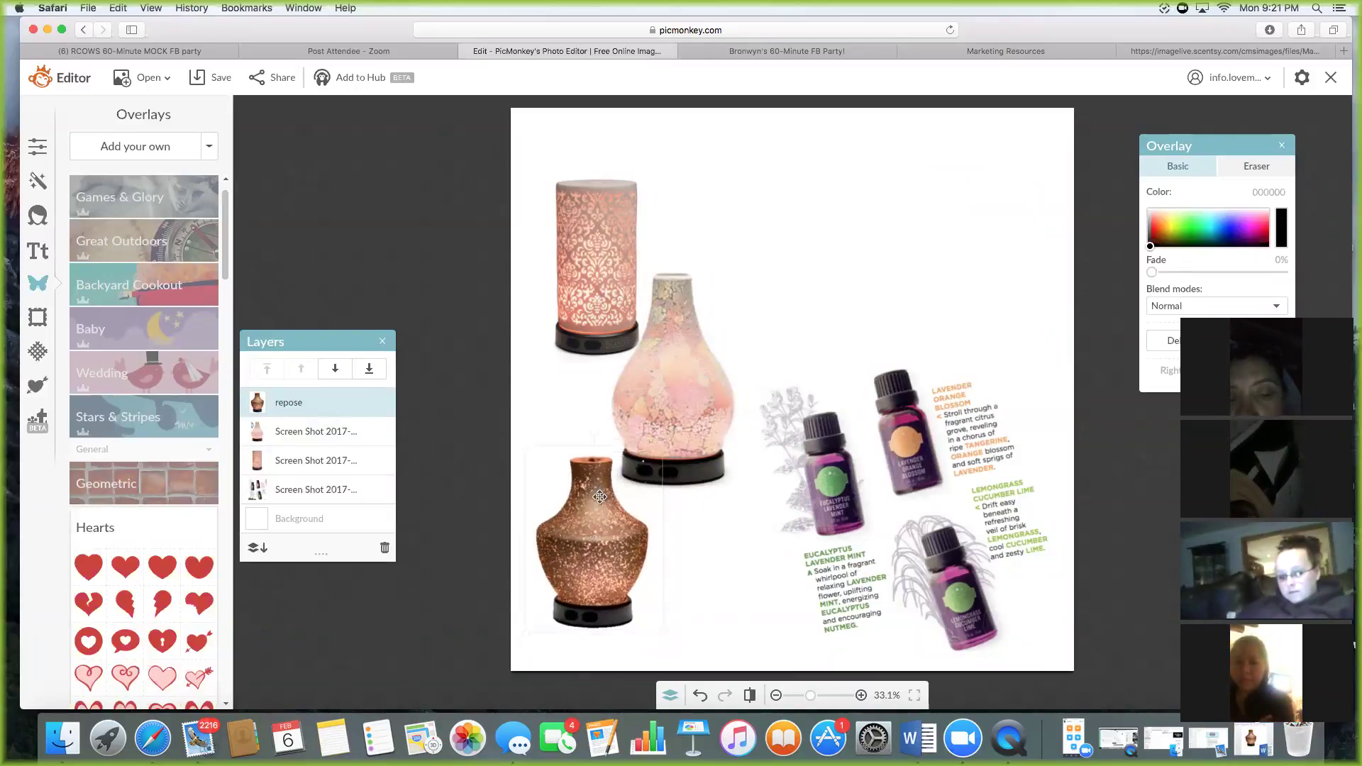
{"action": "left_click", "coordinate": [657, 336]}
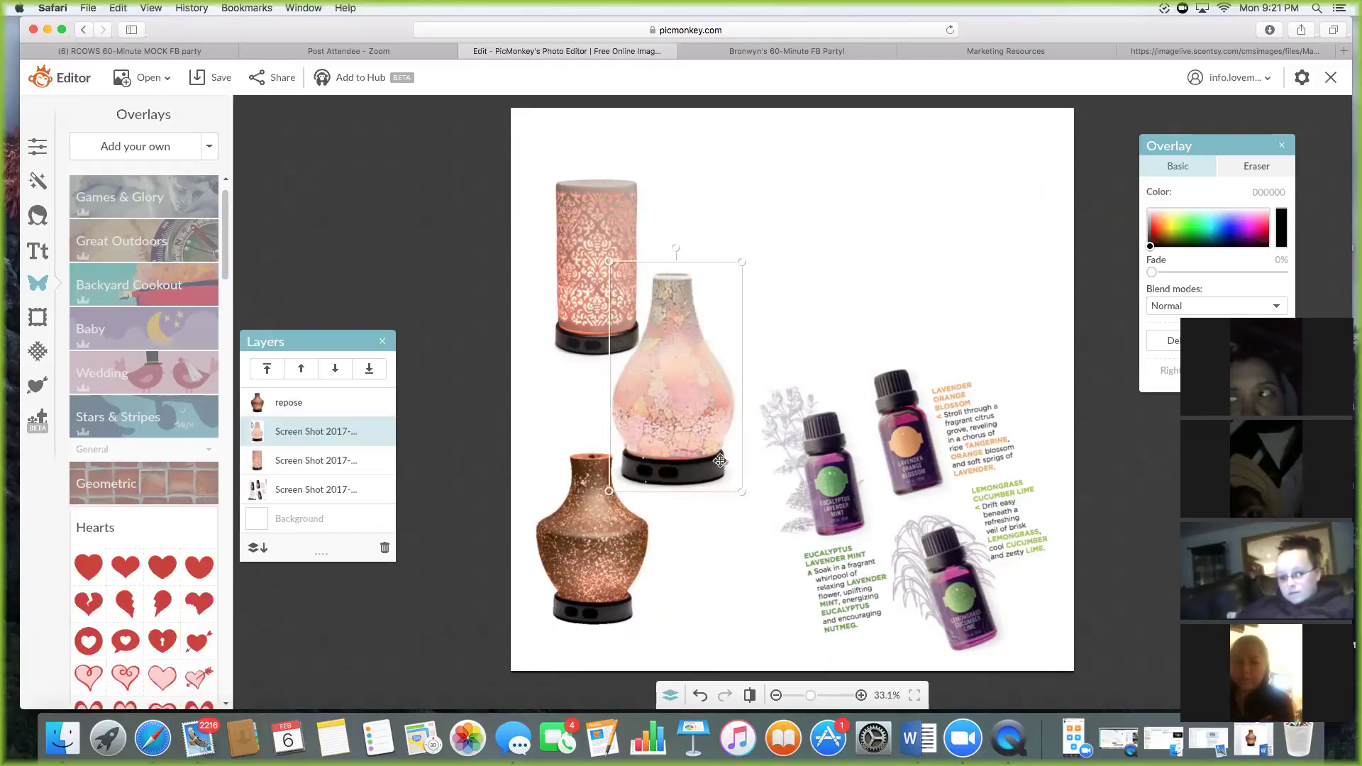
{"action": "left_click_drag", "start_coordinate": [737, 492], "coordinate": [721, 438]}
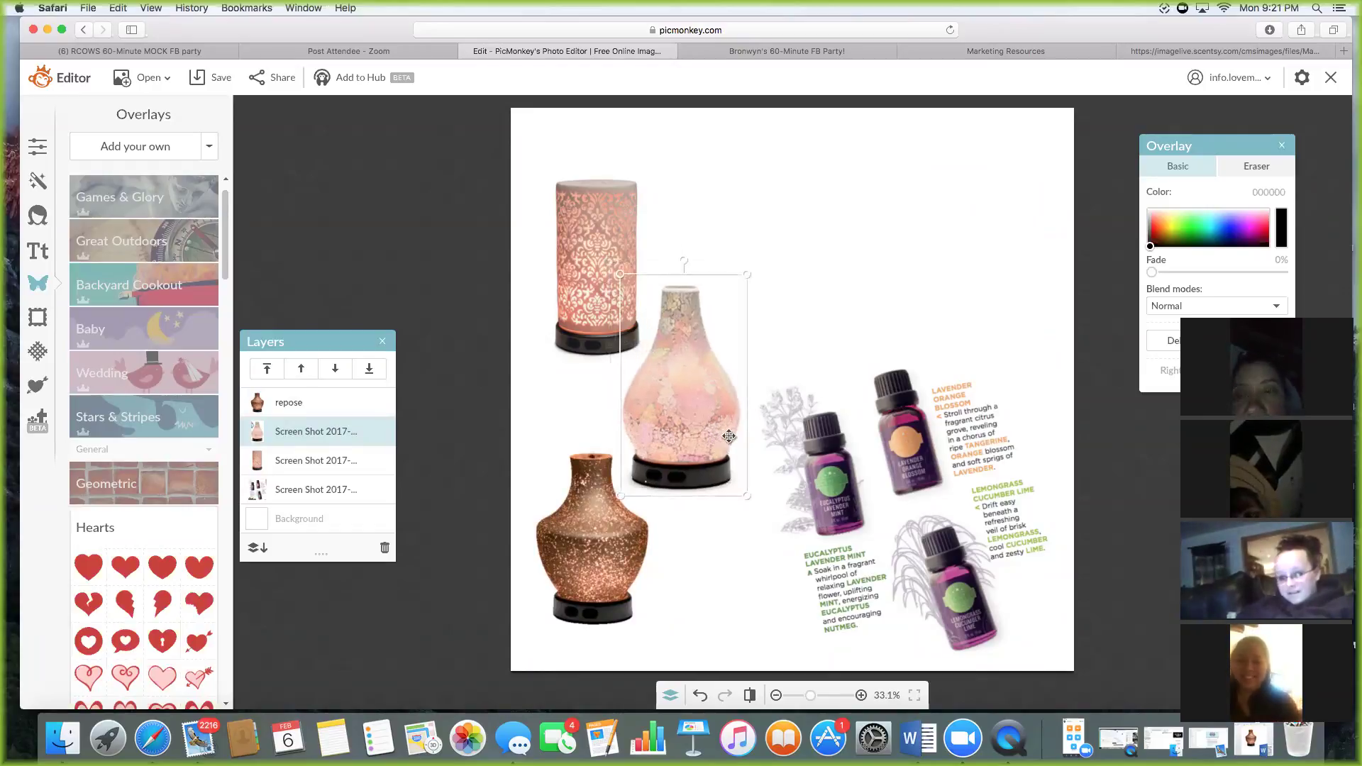
Rotate the oil bottles overlay clockwise, then enlarge it and shift it up and left beside the diffusers.
{"action": "left_click", "coordinate": [897, 423]}
{"action": "left_click_drag", "start_coordinate": [902, 342], "coordinate": [952, 341]}
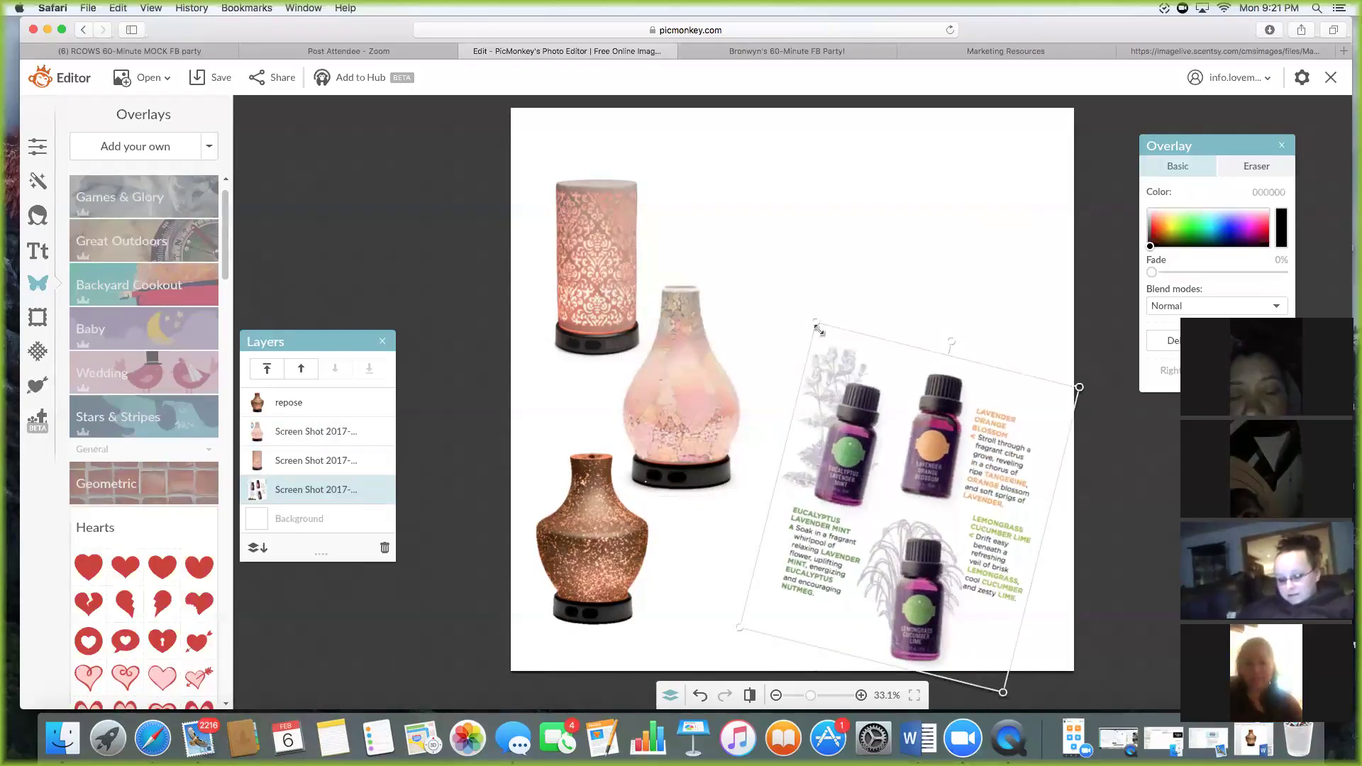
{"action": "left_click_drag", "start_coordinate": [818, 323], "coordinate": [757, 280]}
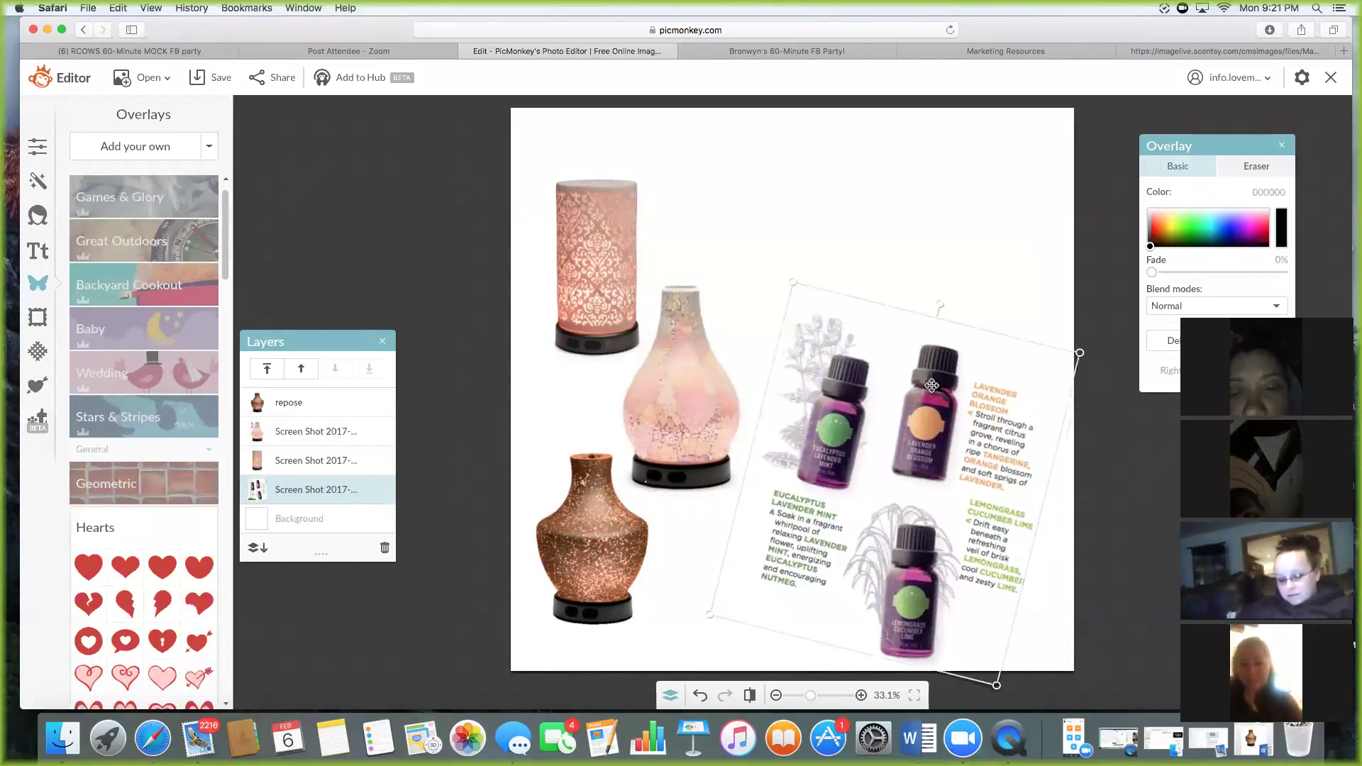
{"action": "left_click_drag", "start_coordinate": [947, 396], "coordinate": [922, 372]}
{"action": "left_click", "coordinate": [975, 257]}
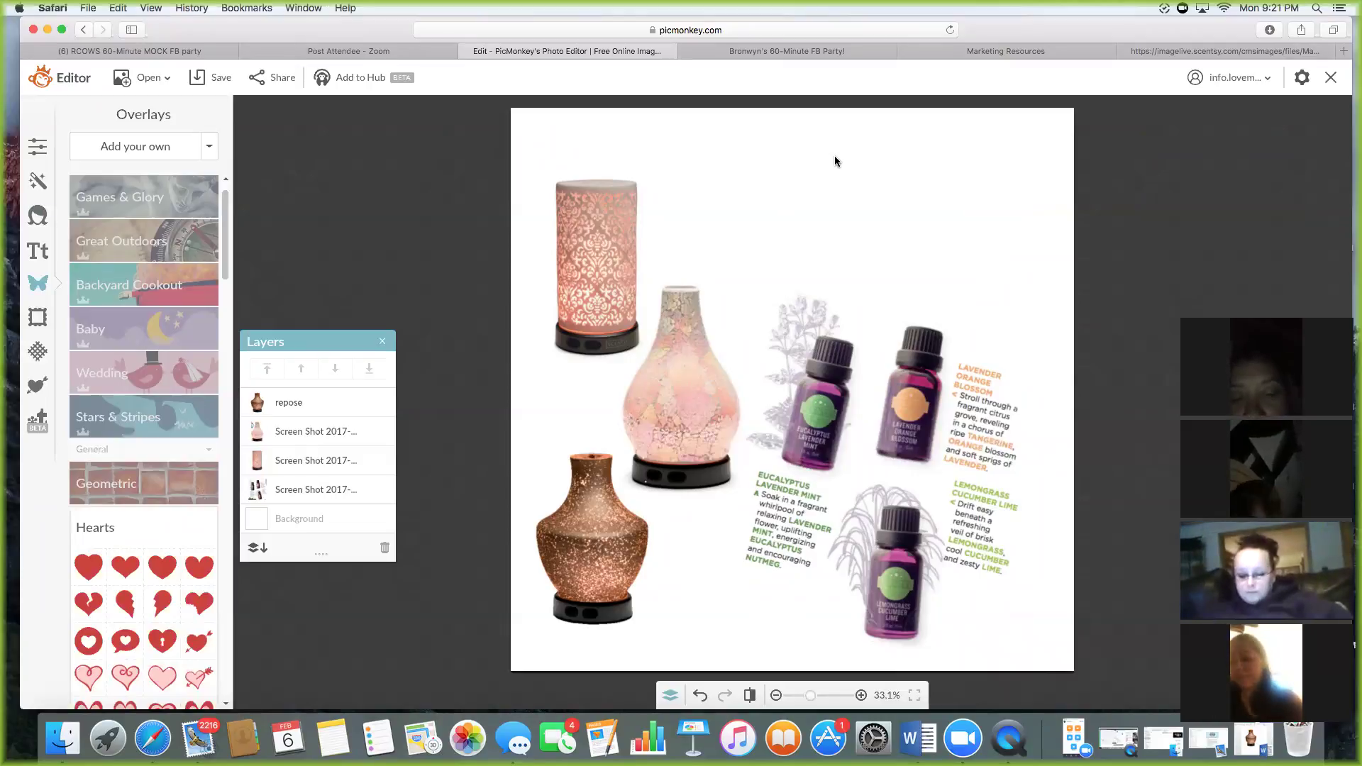
Add a text layer reading "Scentsy Diffusers" to the canvas.
{"action": "left_click", "coordinate": [36, 253]}
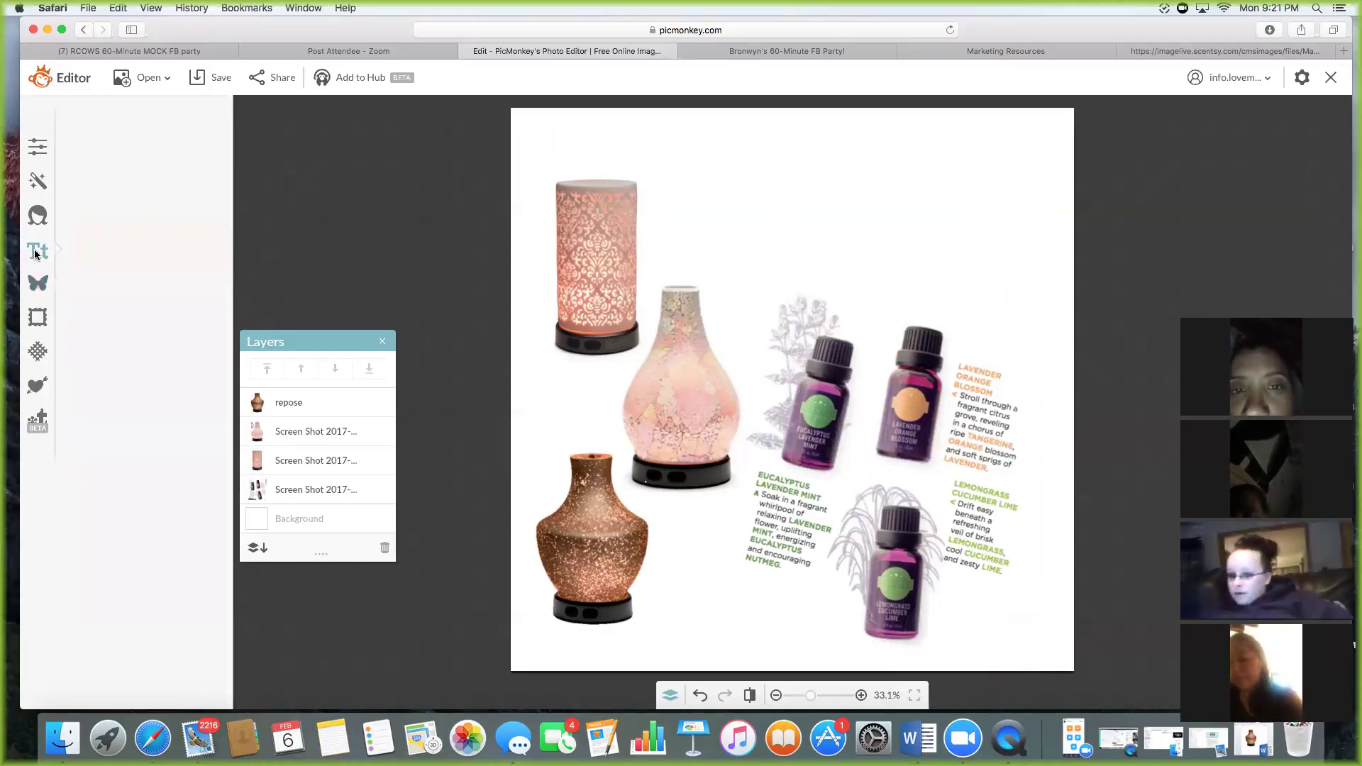
{"action": "left_click", "coordinate": [163, 144]}
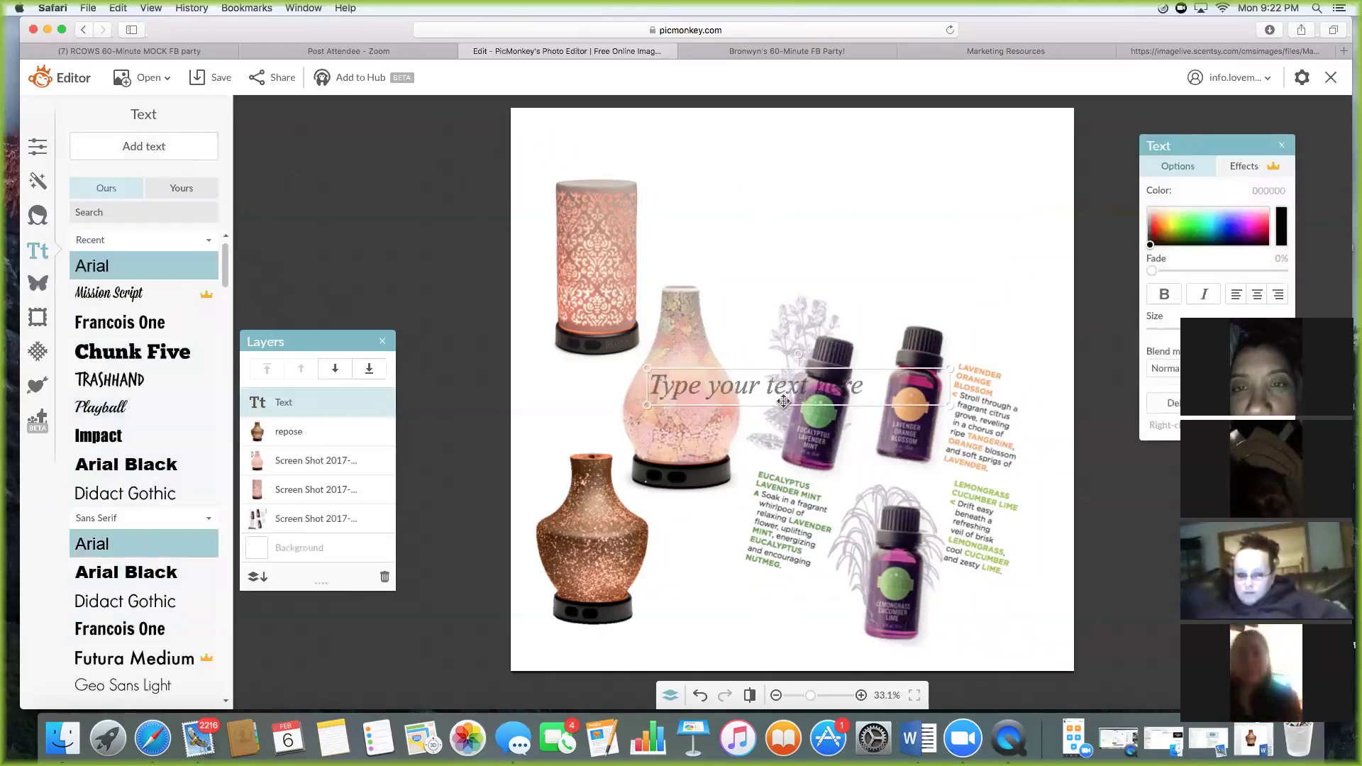
{"action": "left_click", "coordinate": [753, 398]}
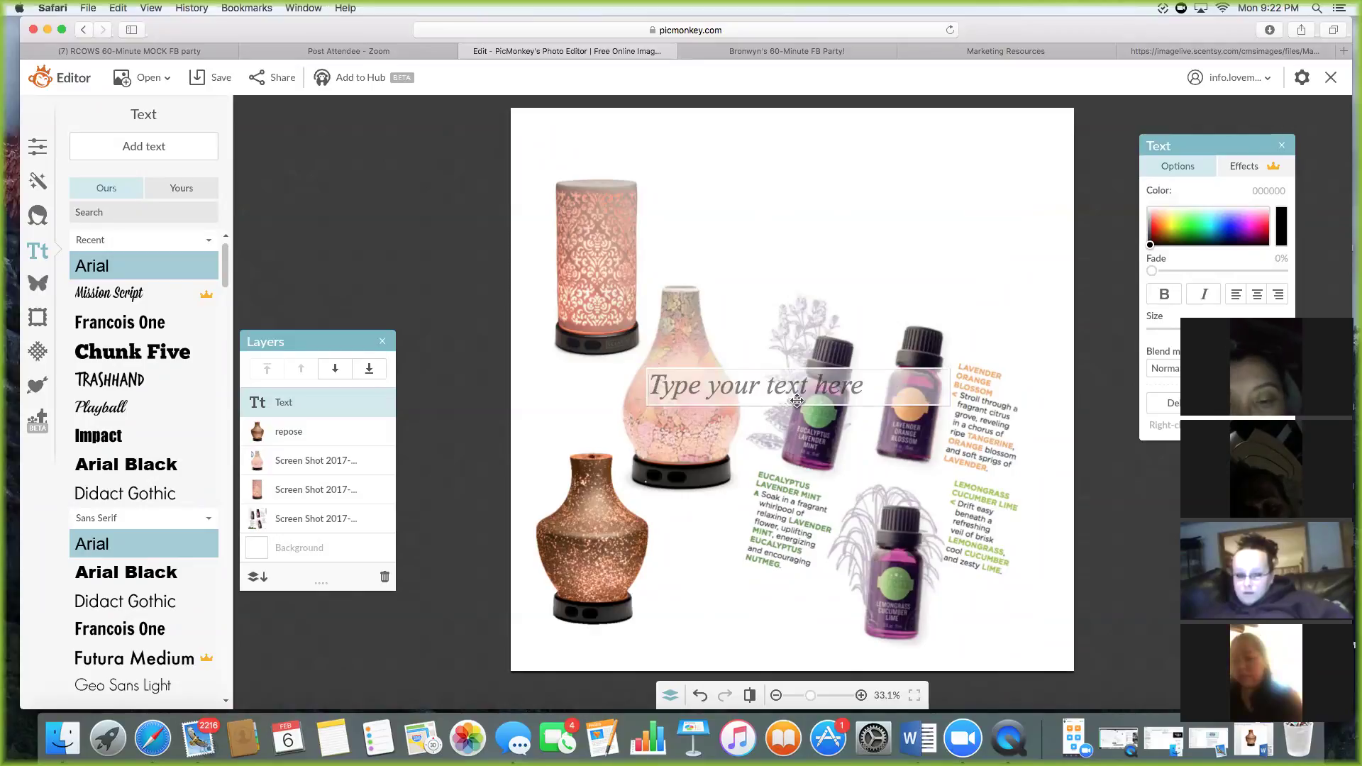
{"action": "type", "text": "Scents Di"}
{"action": "key", "text": "BackSpace"}
{"action": "type", "text": "y Diff"}
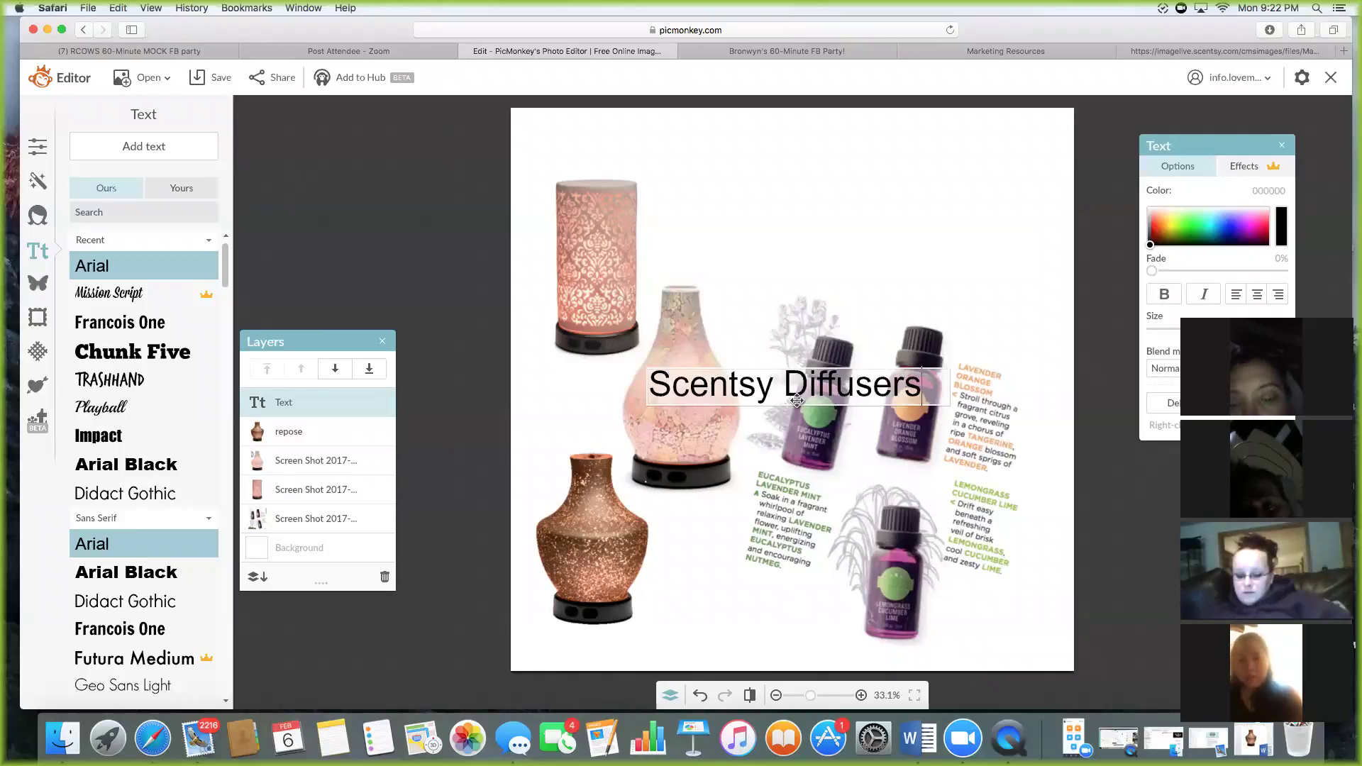
{"action": "key", "text": "Escape"}
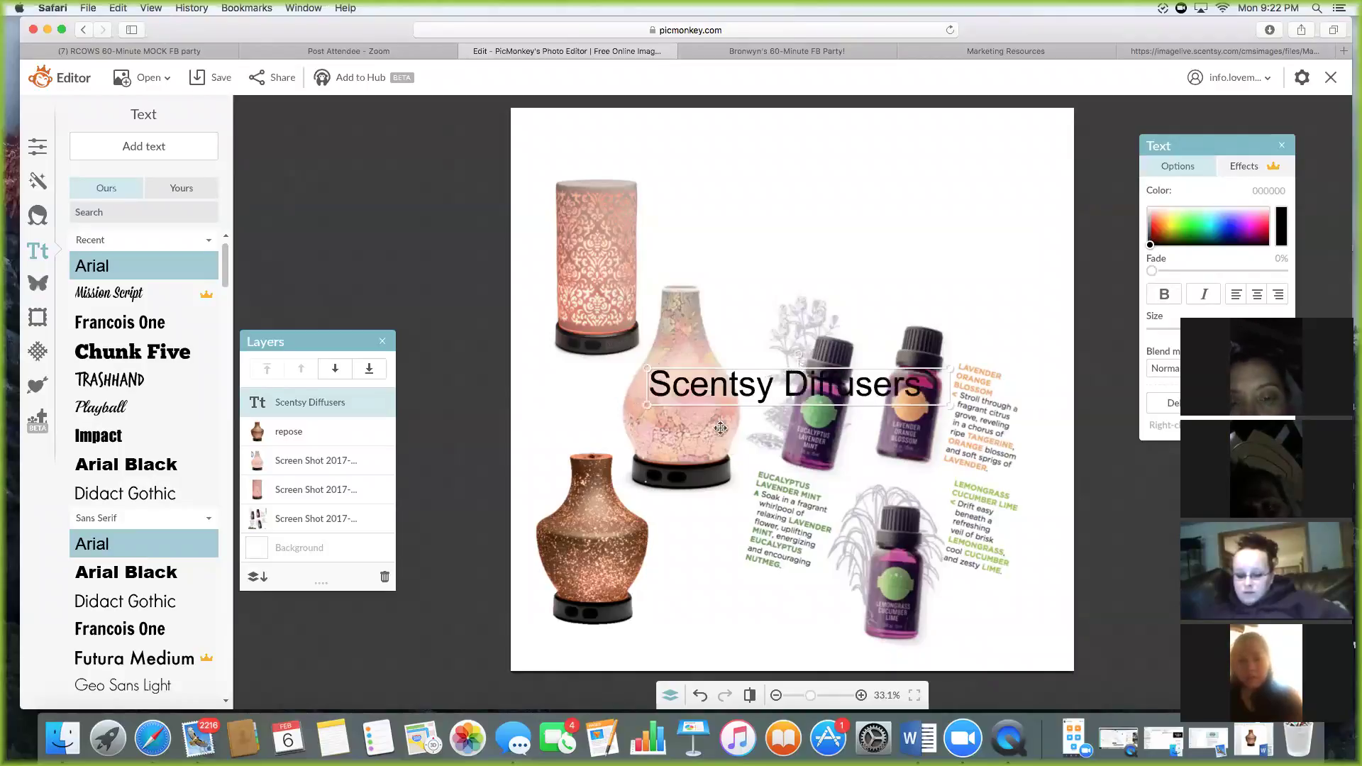
Move the title to the top of the canvas and widen its text box out to the canvas's right edge.
{"action": "left_click_drag", "start_coordinate": [661, 392], "coordinate": [683, 151]}
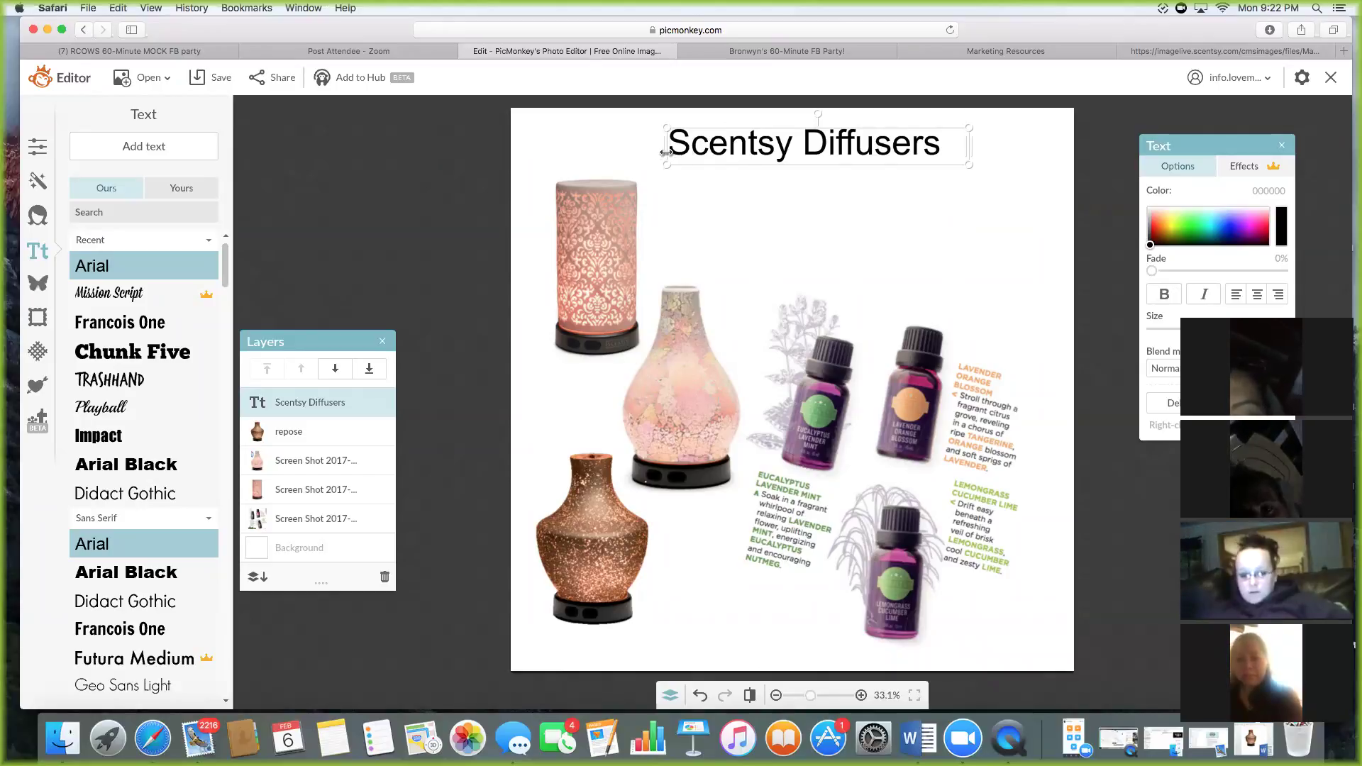
{"action": "left_click_drag", "start_coordinate": [668, 152], "coordinate": [642, 152]}
{"action": "left_click_drag", "start_coordinate": [965, 143], "coordinate": [1072, 147]}
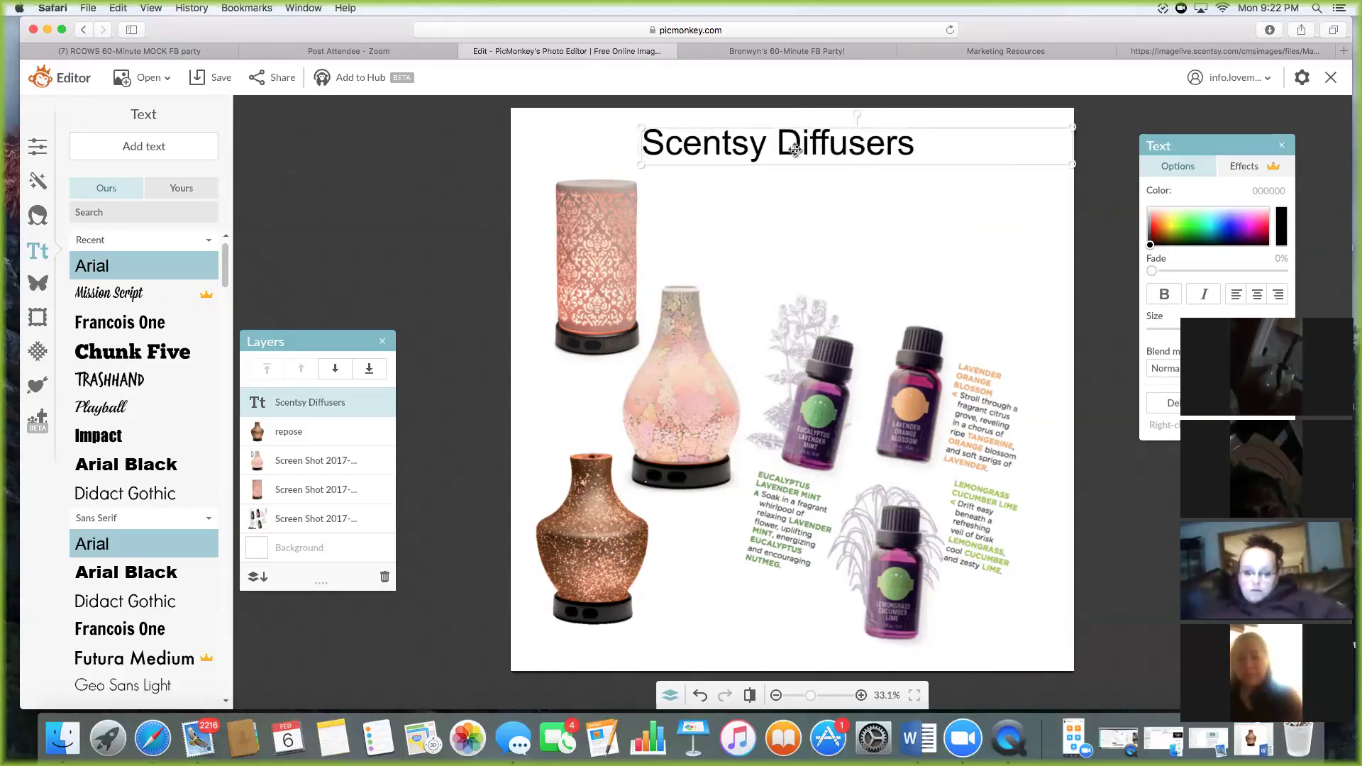
Center the title in its text box and style it in Mission Script with the green color a7cb5b.
{"action": "left_click", "coordinate": [167, 292]}
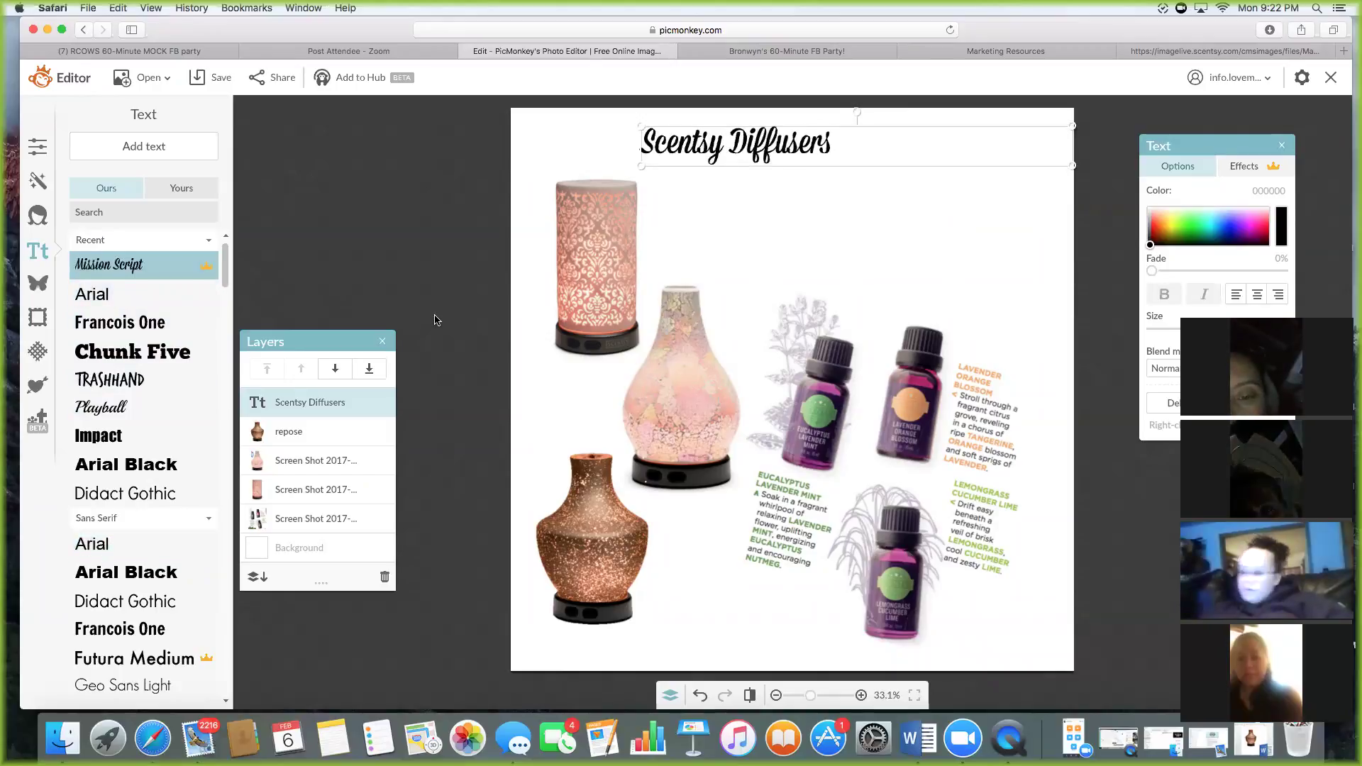
{"action": "left_click", "coordinate": [1257, 295]}
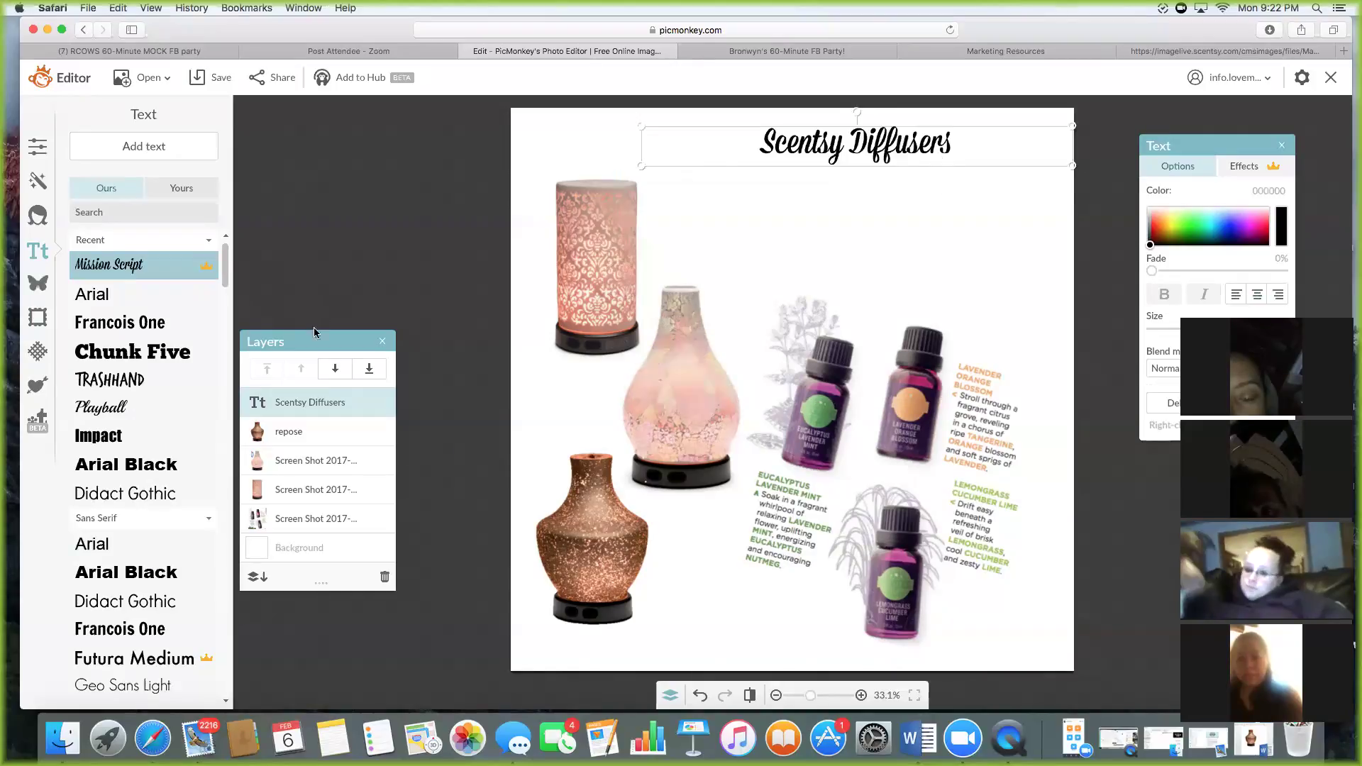
{"action": "left_click", "coordinate": [133, 351]}
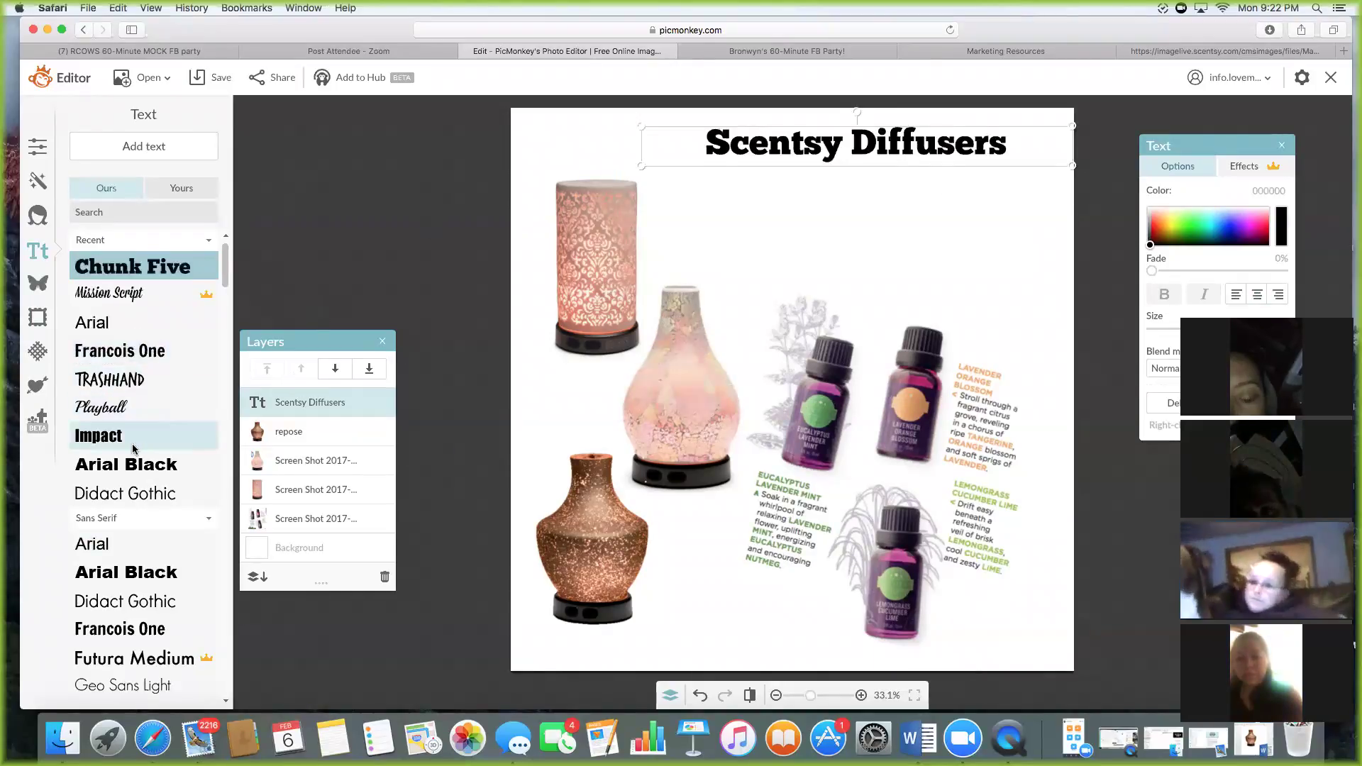
{"action": "left_click", "coordinate": [127, 465]}
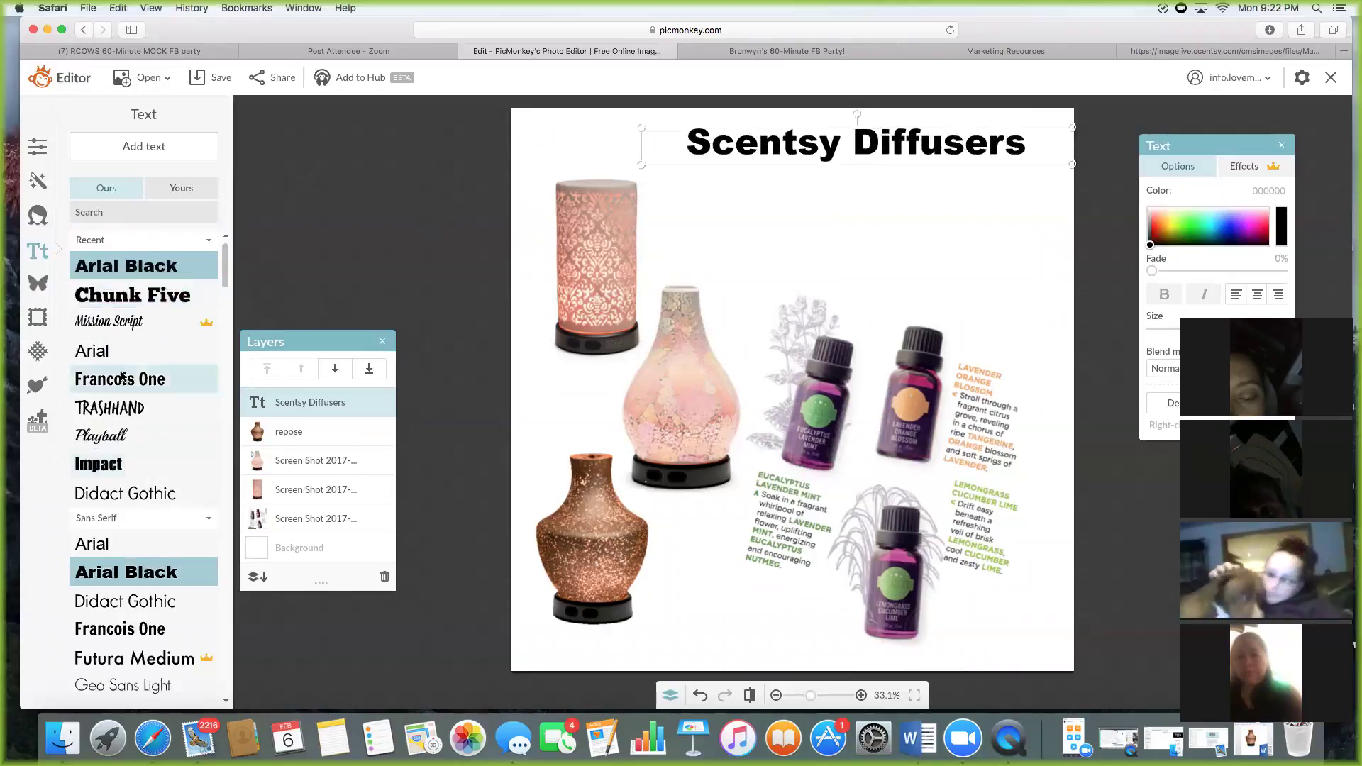
{"action": "left_click", "coordinate": [128, 381]}
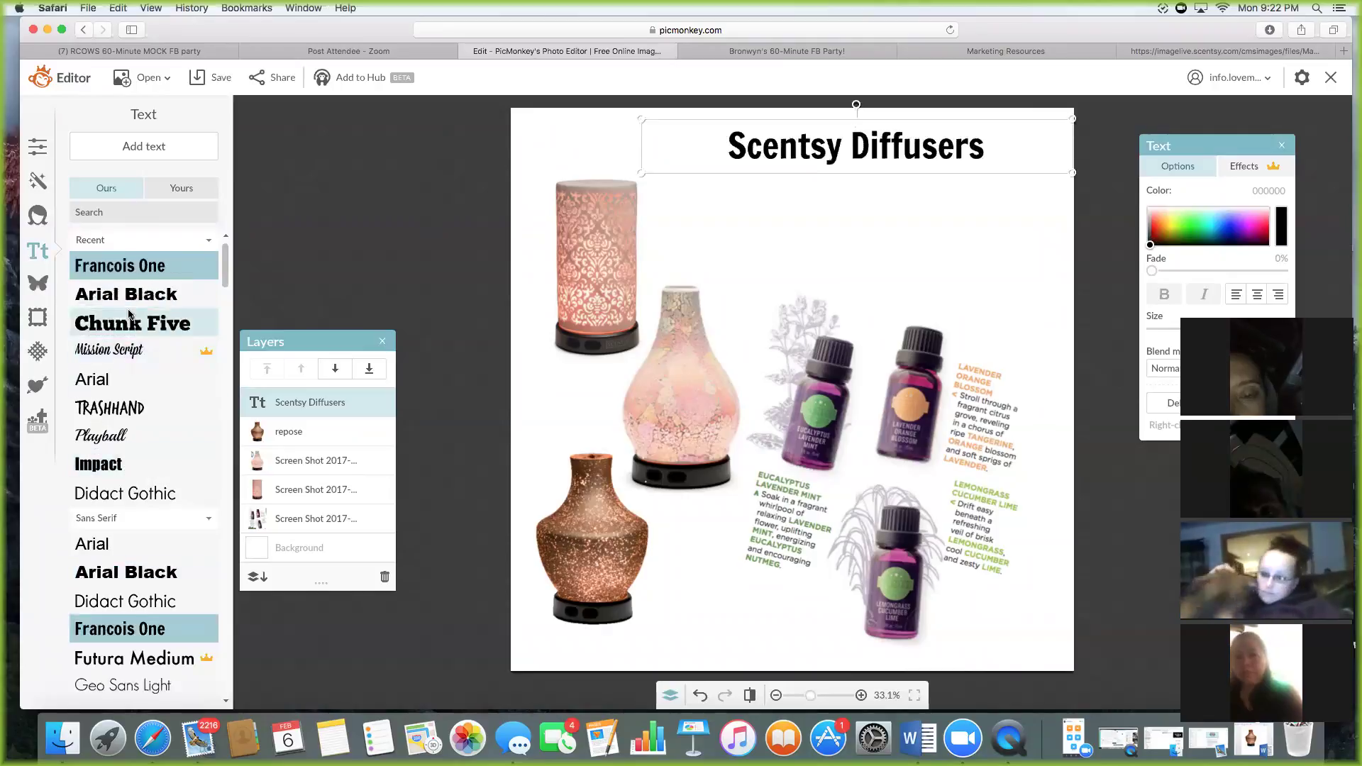
{"action": "left_click", "coordinate": [132, 350]}
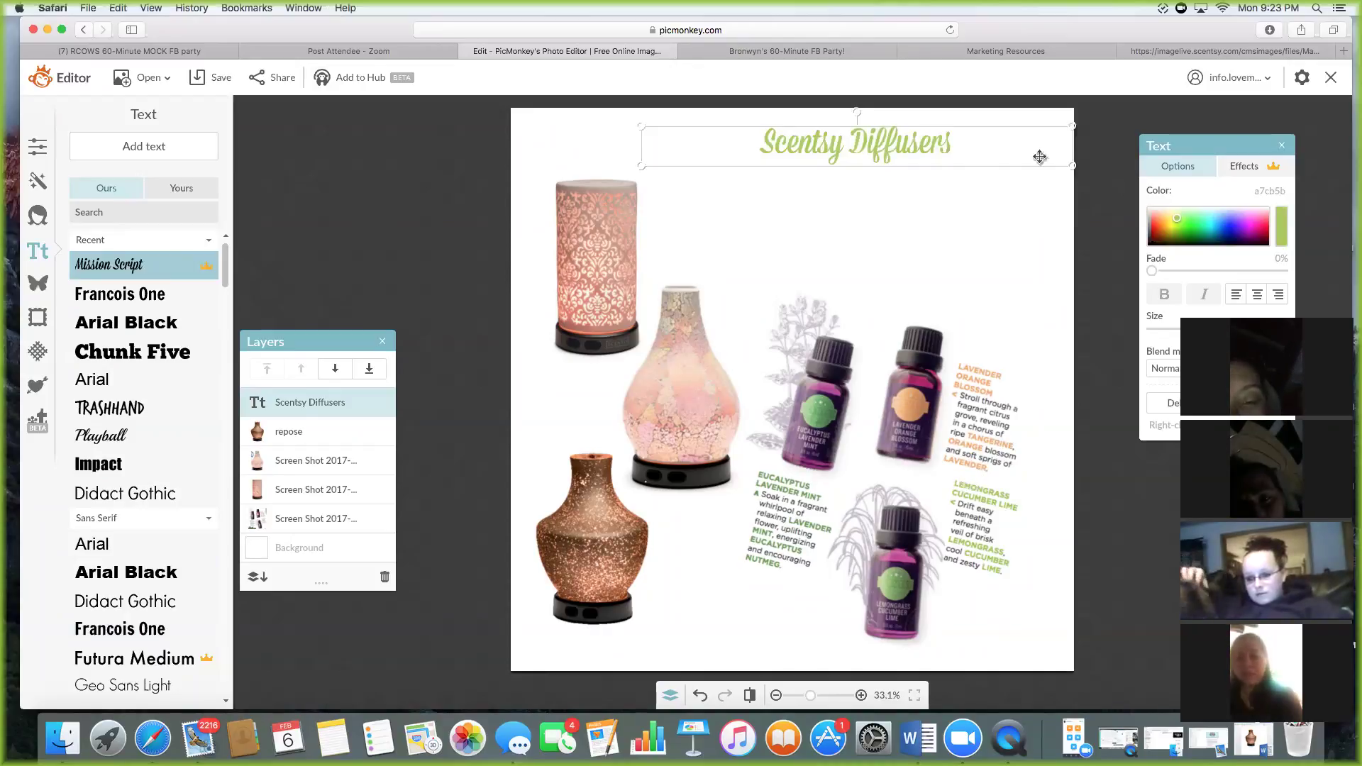
Enlarge the title to about size 336 and tilt it slightly clockwise above the products.
{"action": "left_click_drag", "start_coordinate": [1215, 143], "coordinate": [1196, 110]}
{"action": "left_click", "coordinate": [1172, 295]}
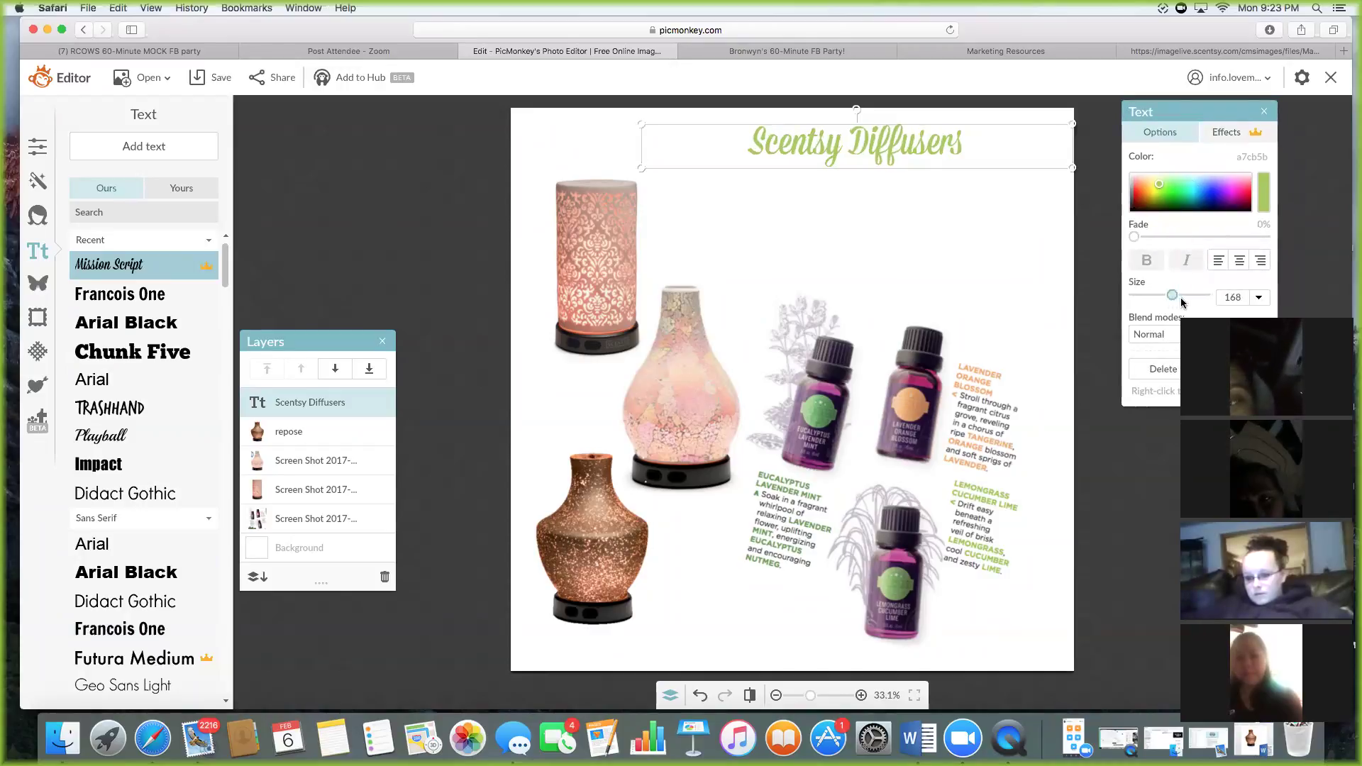
{"action": "left_click_drag", "start_coordinate": [1181, 300], "coordinate": [1191, 300]}
{"action": "left_click_drag", "start_coordinate": [926, 126], "coordinate": [925, 165]}
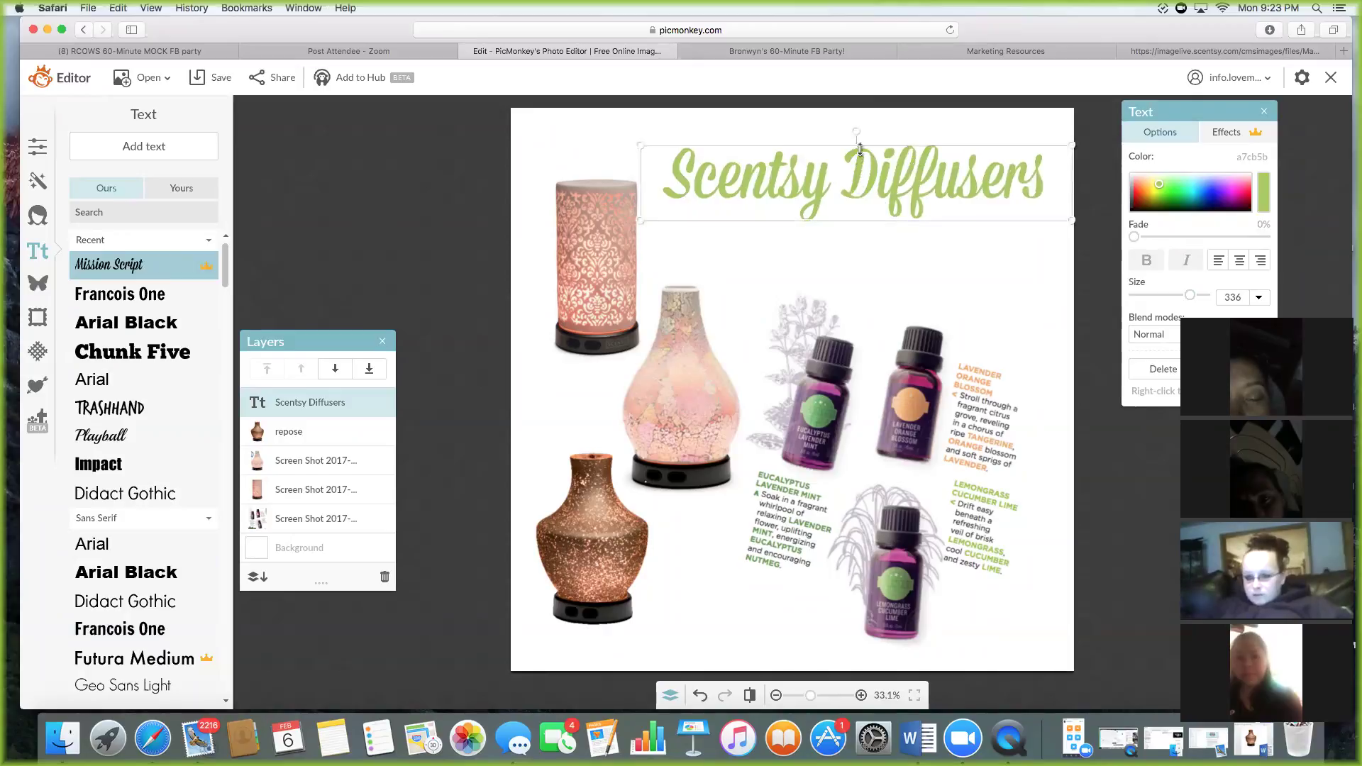
{"action": "mouse_move", "coordinate": [857, 135]}
{"action": "left_mouse_down"}
{"action": "mouse_move", "coordinate": [871, 137]}
{"action": "mouse_move", "coordinate": [855, 130]}
{"action": "left_mouse_up"}
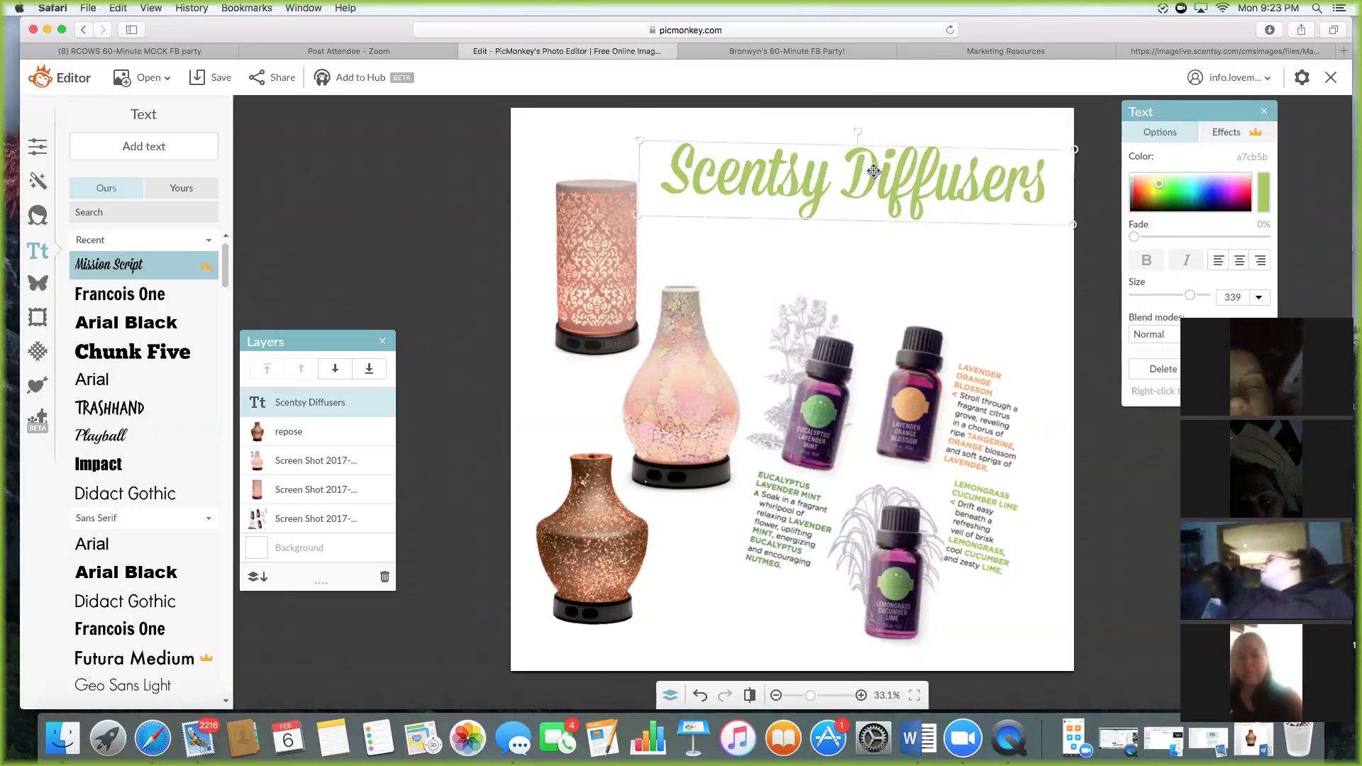
{"action": "left_click_drag", "start_coordinate": [873, 177], "coordinate": [852, 162]}
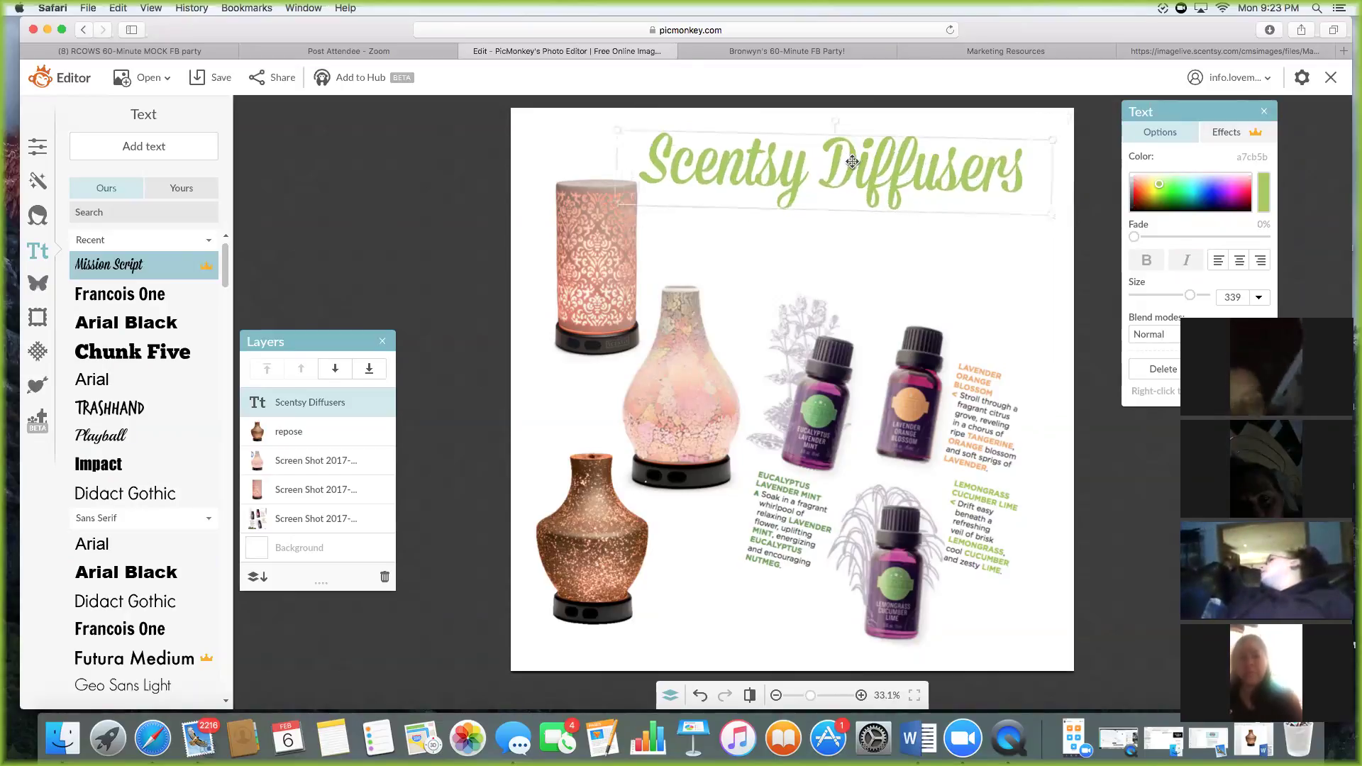
Duplicate the title in near-black 040404, send the copy to the back, and offset it slightly as a drop shadow.
{"action": "right_click", "coordinate": [915, 157]}
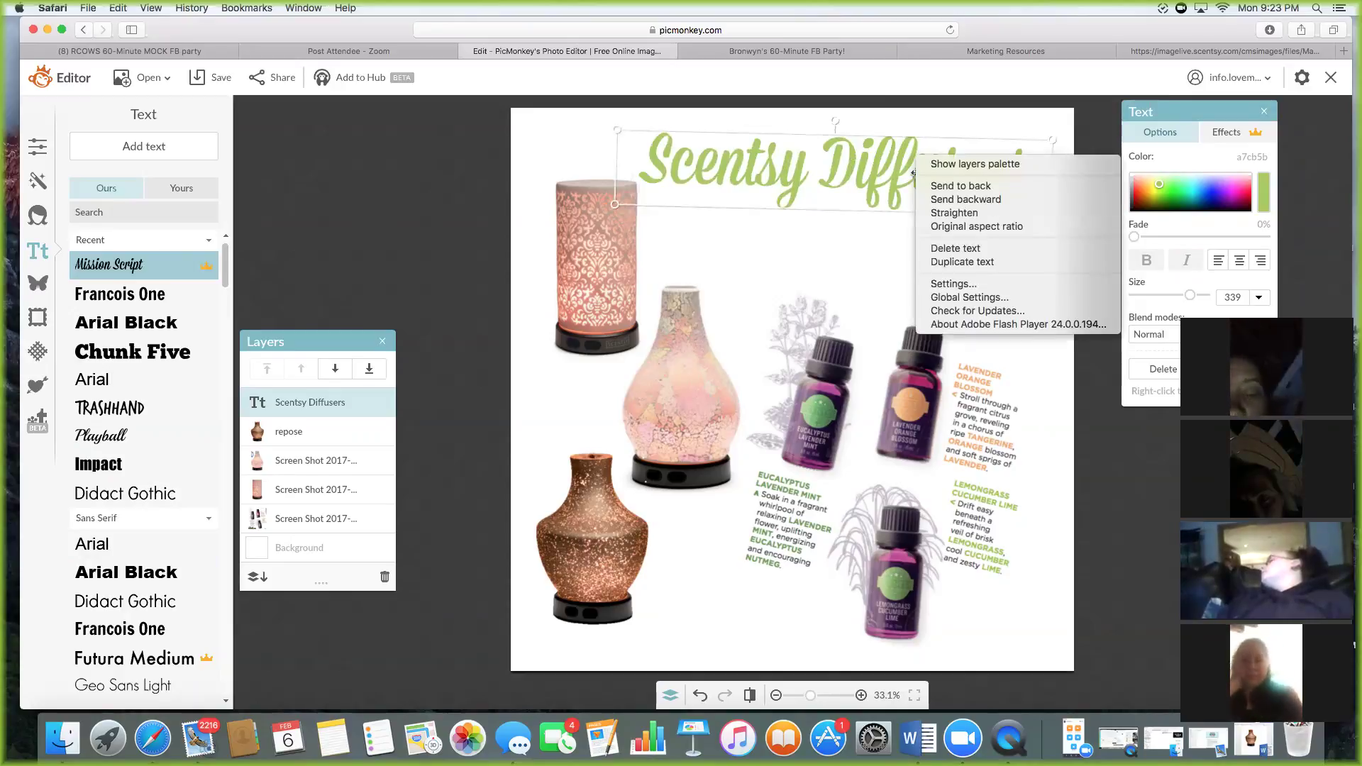
{"action": "left_click", "coordinate": [954, 262]}
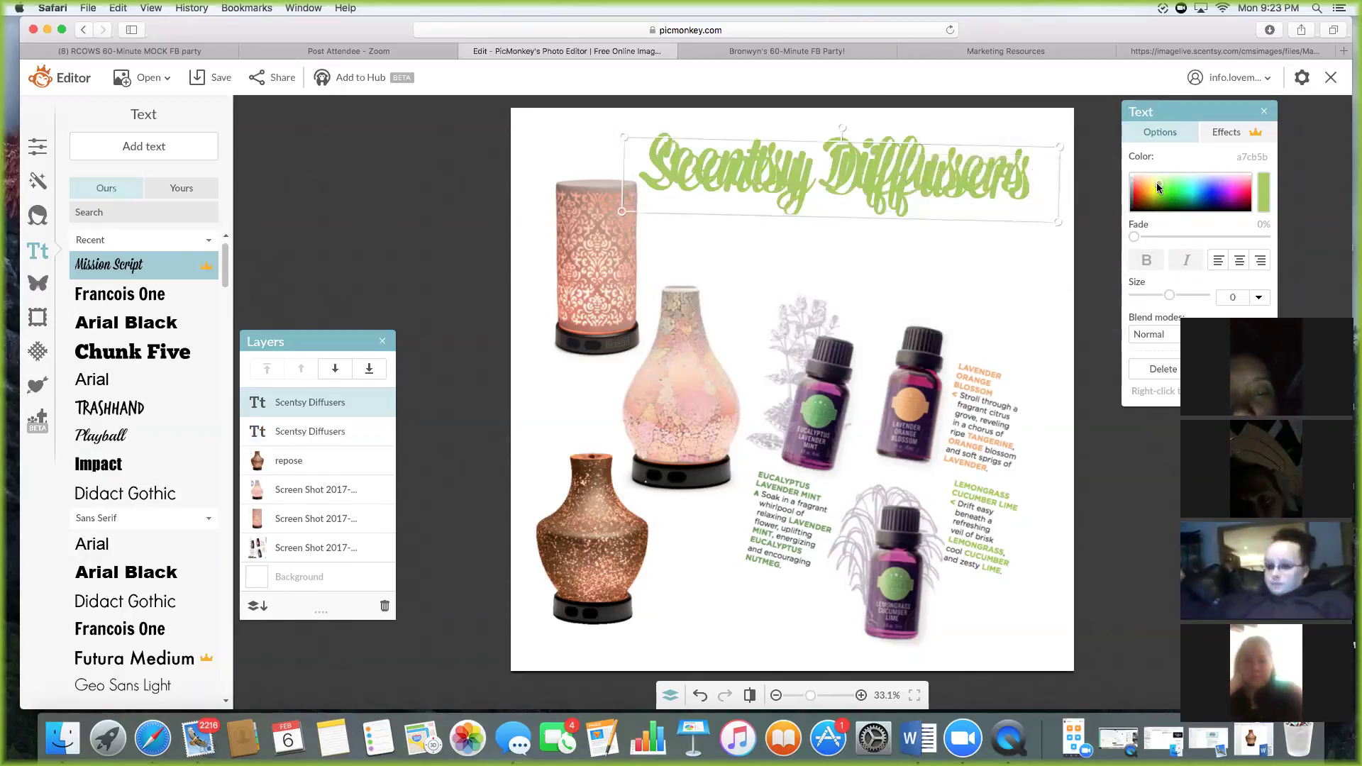
{"action": "left_click_drag", "start_coordinate": [1155, 190], "coordinate": [1131, 222]}
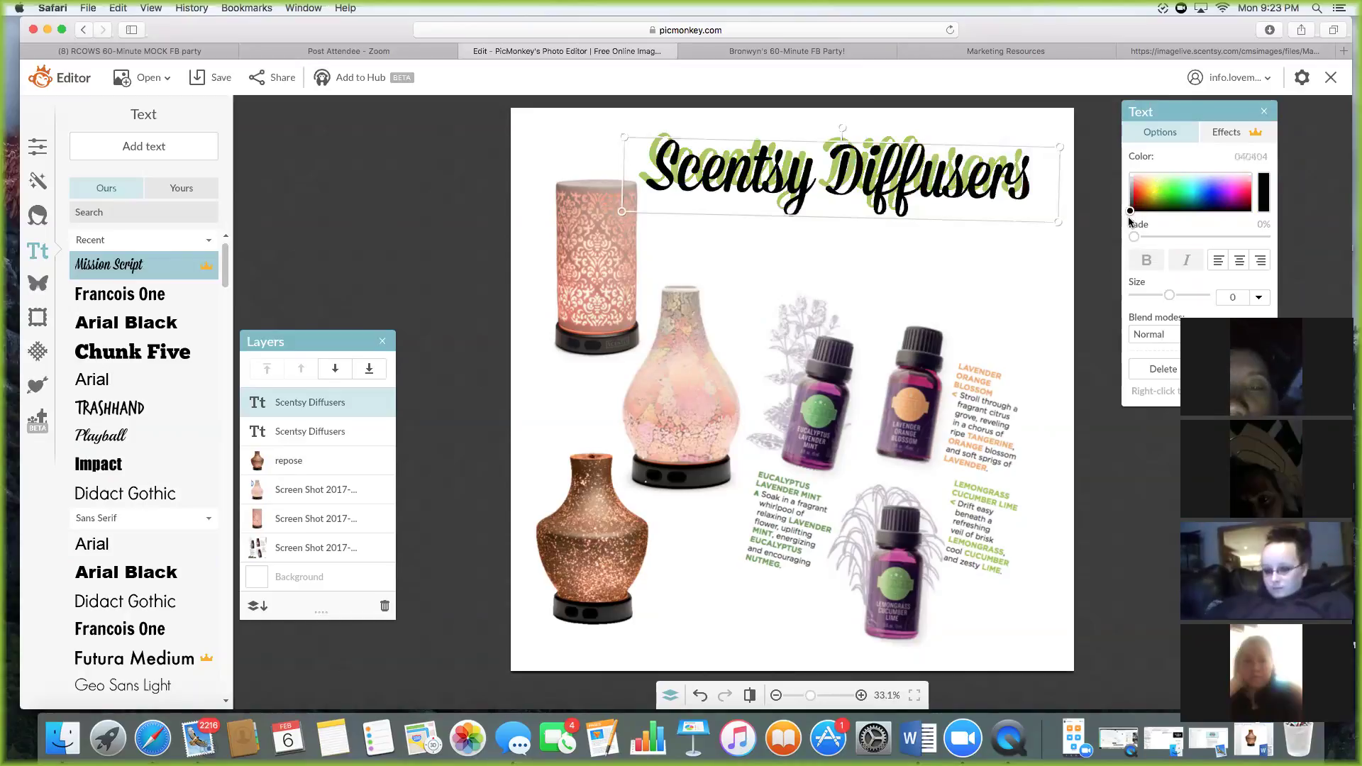
{"action": "right_click", "coordinate": [924, 193]}
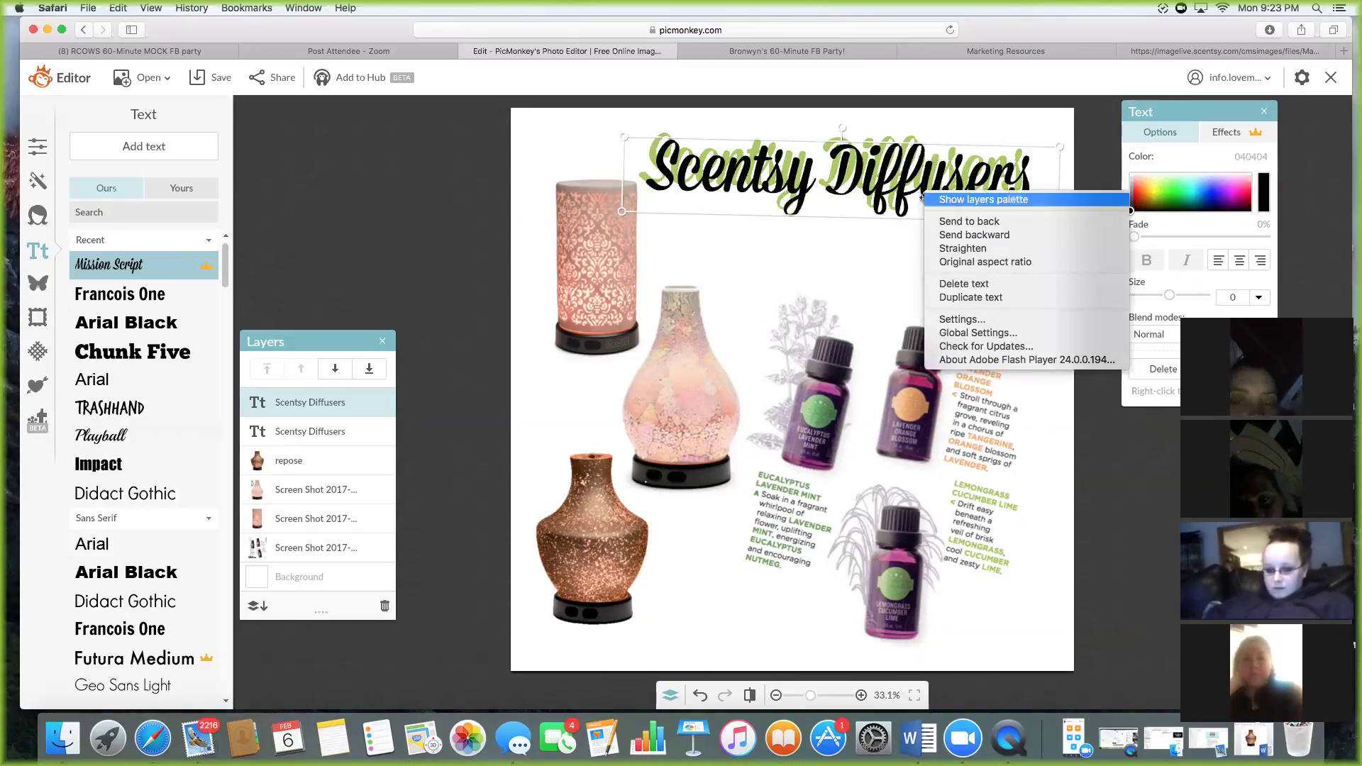
{"action": "left_click", "coordinate": [967, 222]}
{"action": "mouse_move", "coordinate": [918, 171]}
{"action": "left_mouse_down"}
{"action": "mouse_move", "coordinate": [934, 178]}
{"action": "mouse_move", "coordinate": [907, 165]}
{"action": "left_mouse_up"}
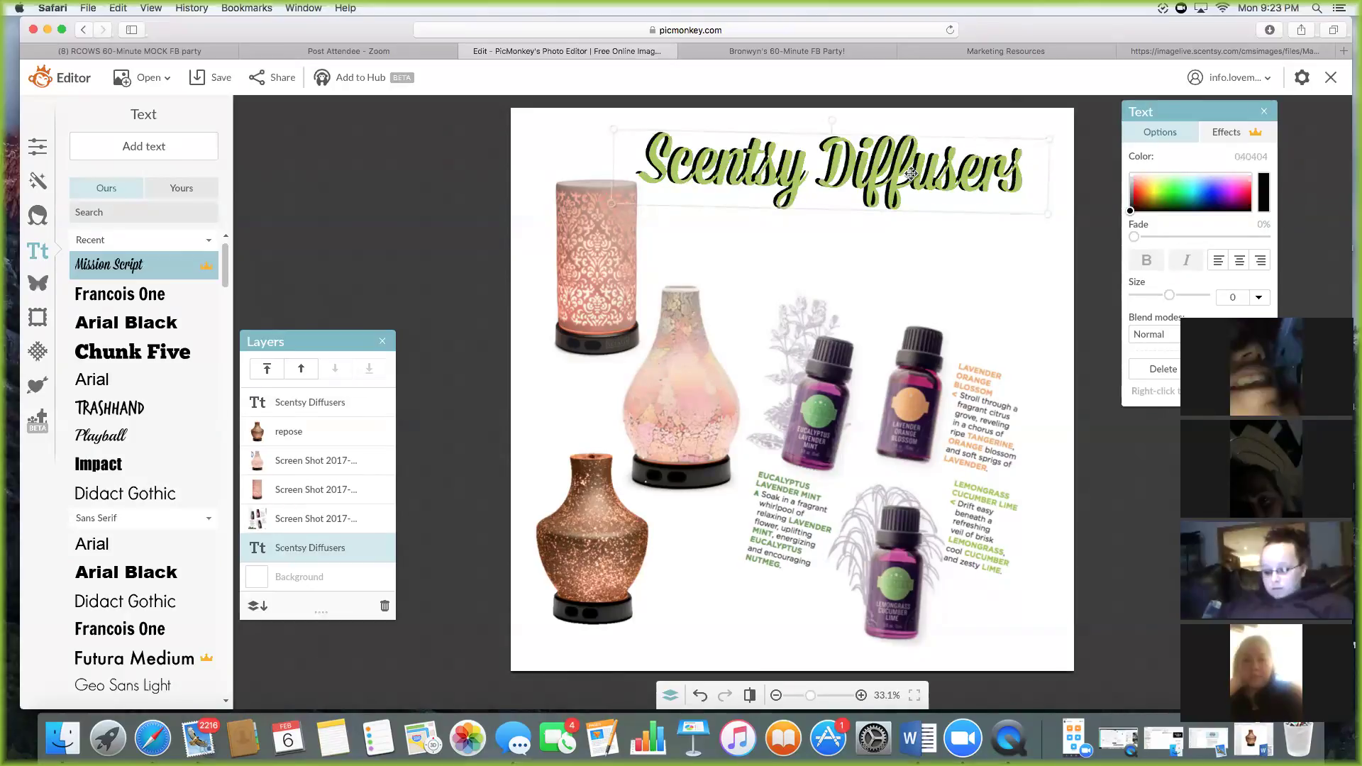
{"action": "left_click", "coordinate": [947, 221]}
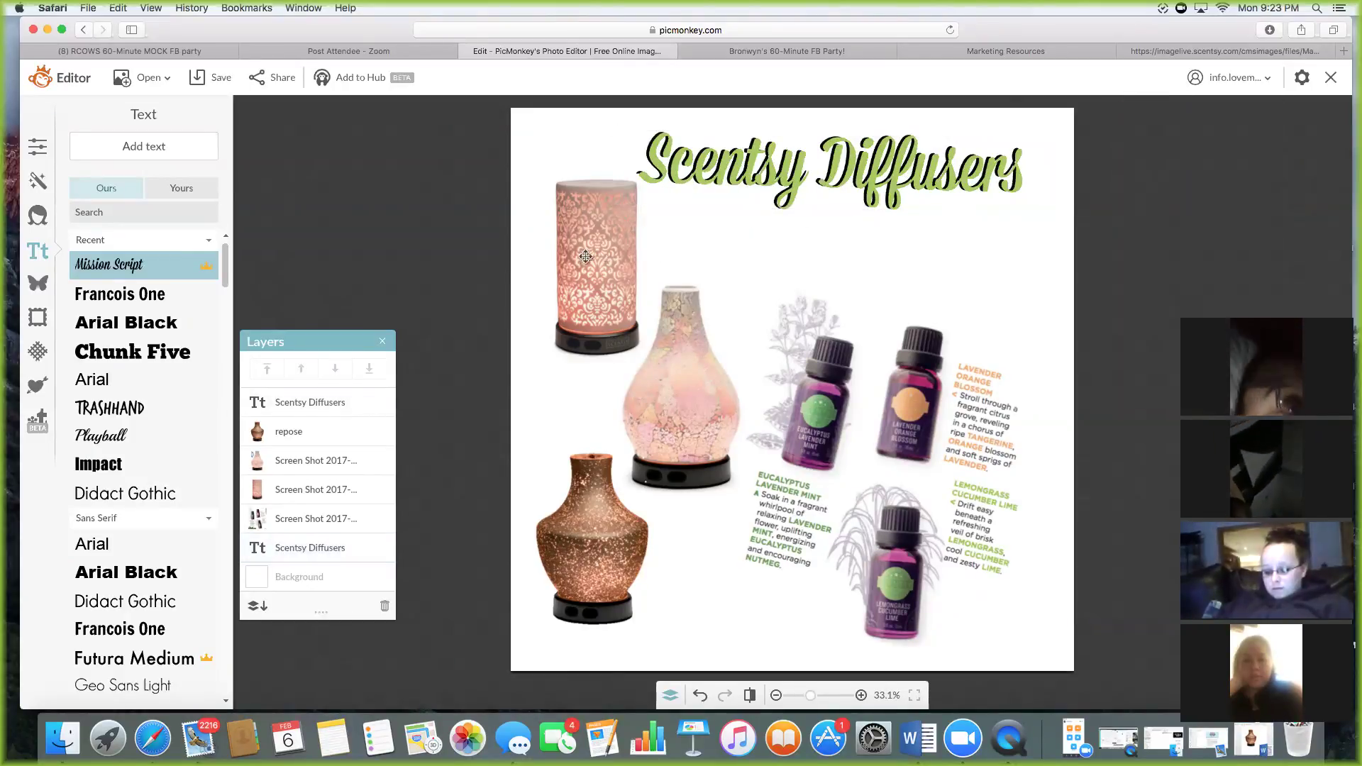
Shift the cylindrical diffuser slightly left and down, away from the title.
{"action": "left_click", "coordinate": [598, 233]}
{"action": "left_click_drag", "start_coordinate": [598, 232], "coordinate": [587, 238]}
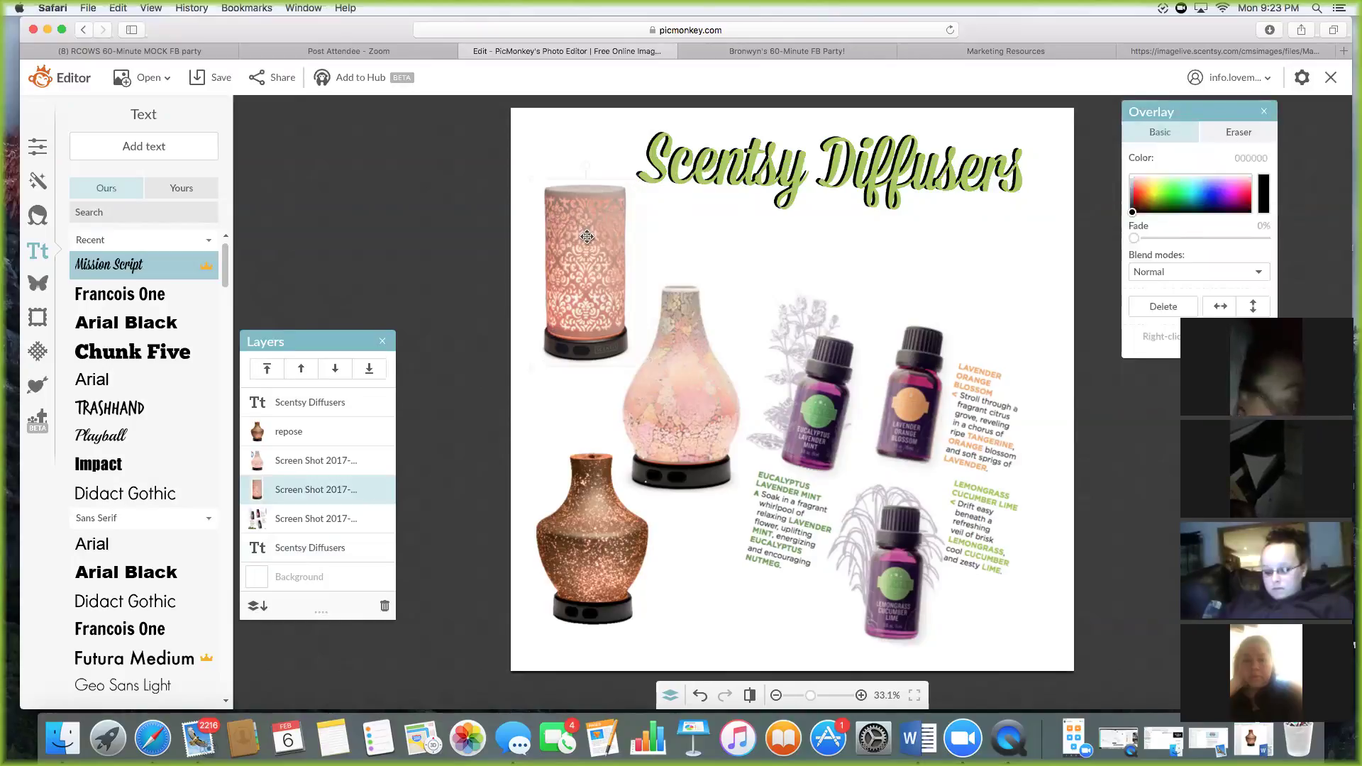
{"action": "left_click", "coordinate": [745, 231]}
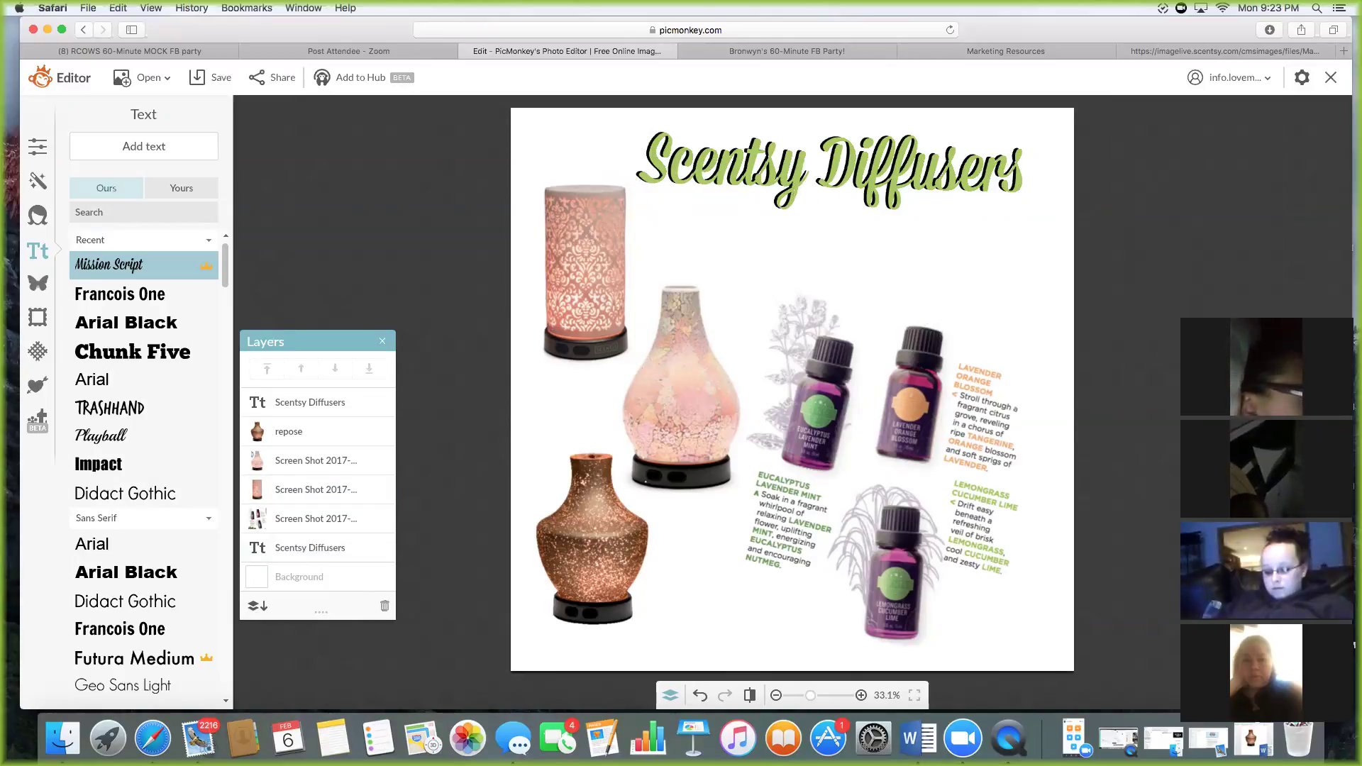
{"action": "left_click", "coordinate": [1002, 173]}
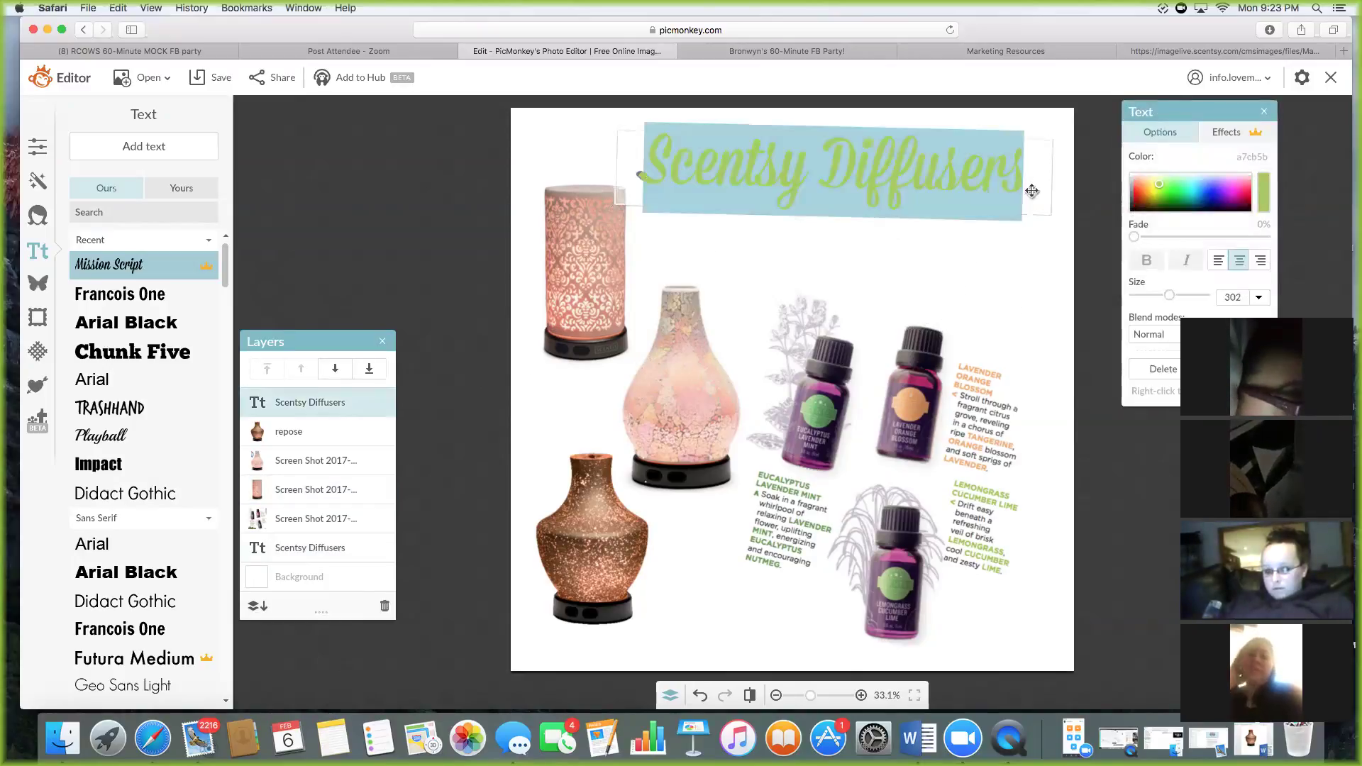
{"action": "left_click", "coordinate": [1032, 190]}
{"action": "type", "text": "!"}
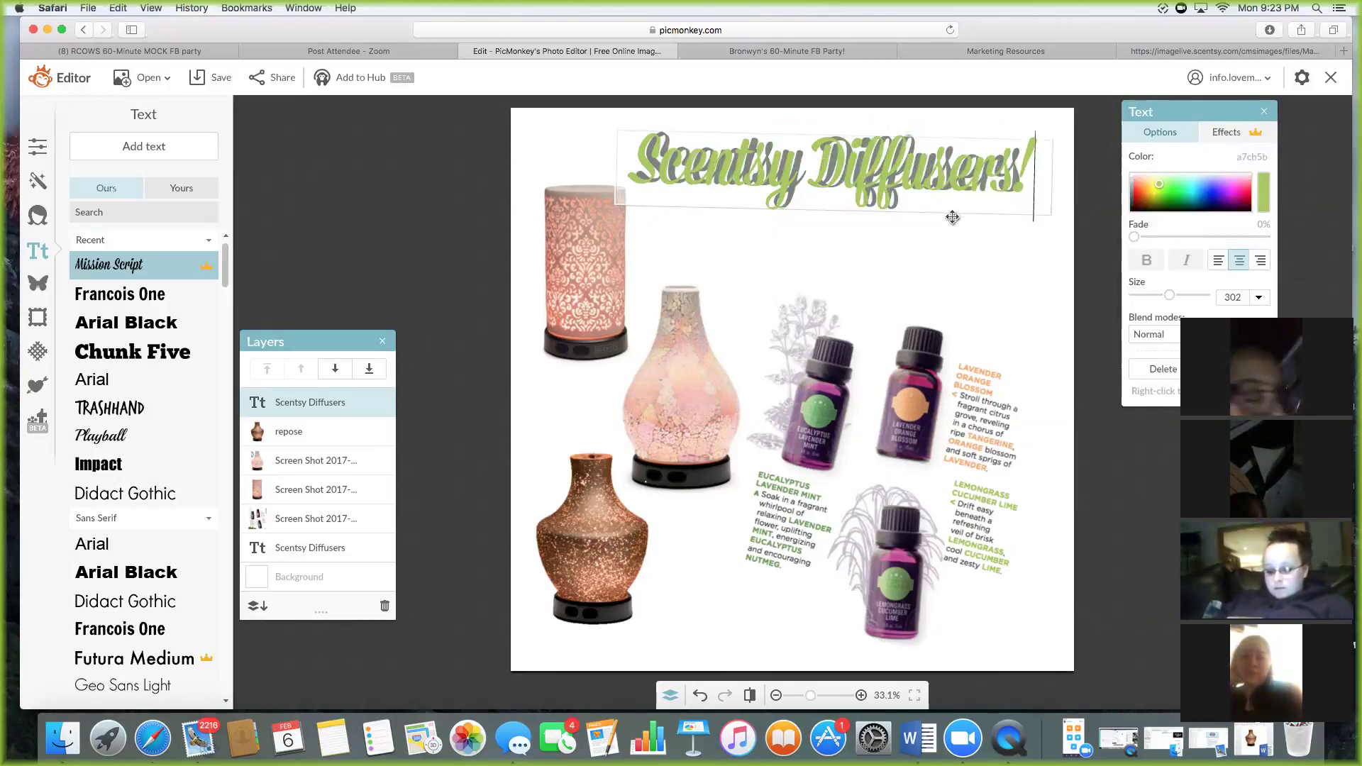
{"action": "key", "text": "BackSpace"}
{"action": "left_click", "coordinate": [962, 238]}
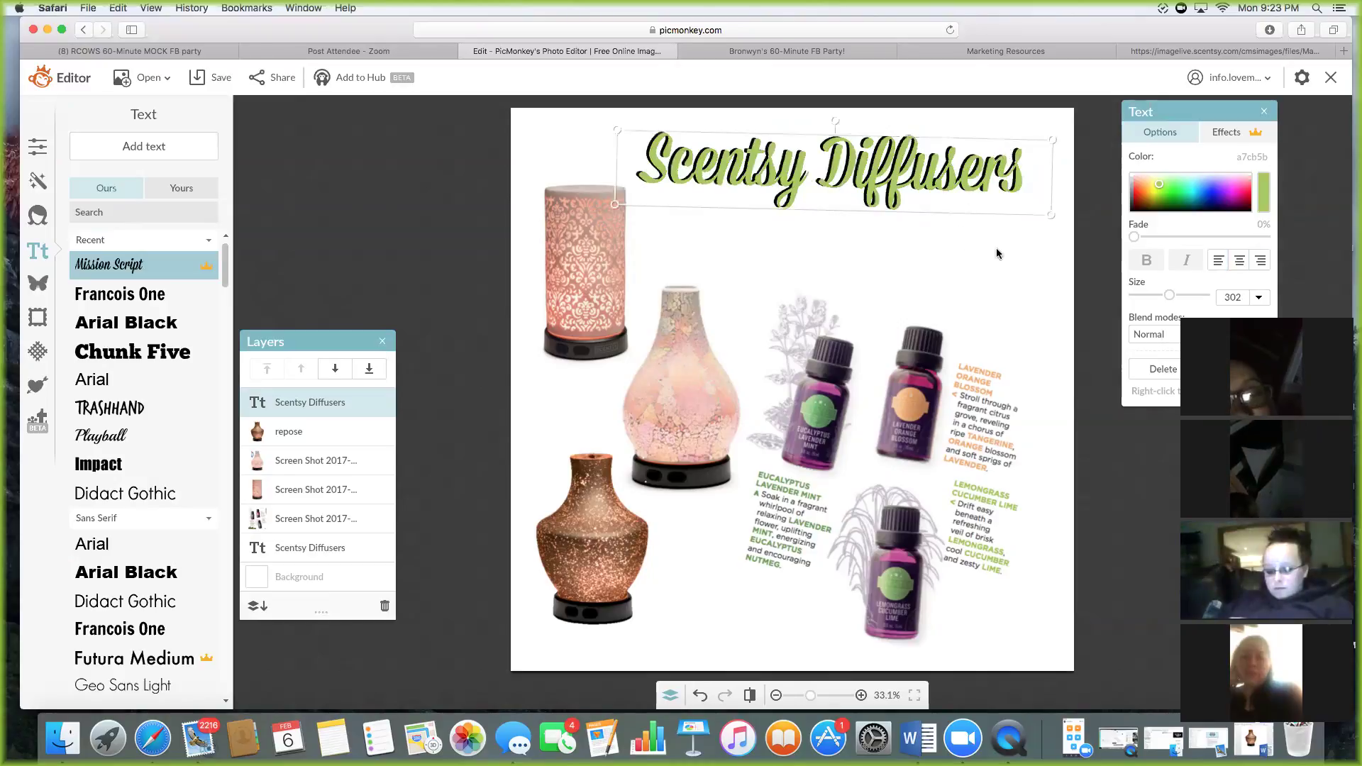
Nudge the green title slightly left and down to tighten the dark drop shadow behind it.
{"action": "left_click_drag", "start_coordinate": [874, 188], "coordinate": [871, 190]}
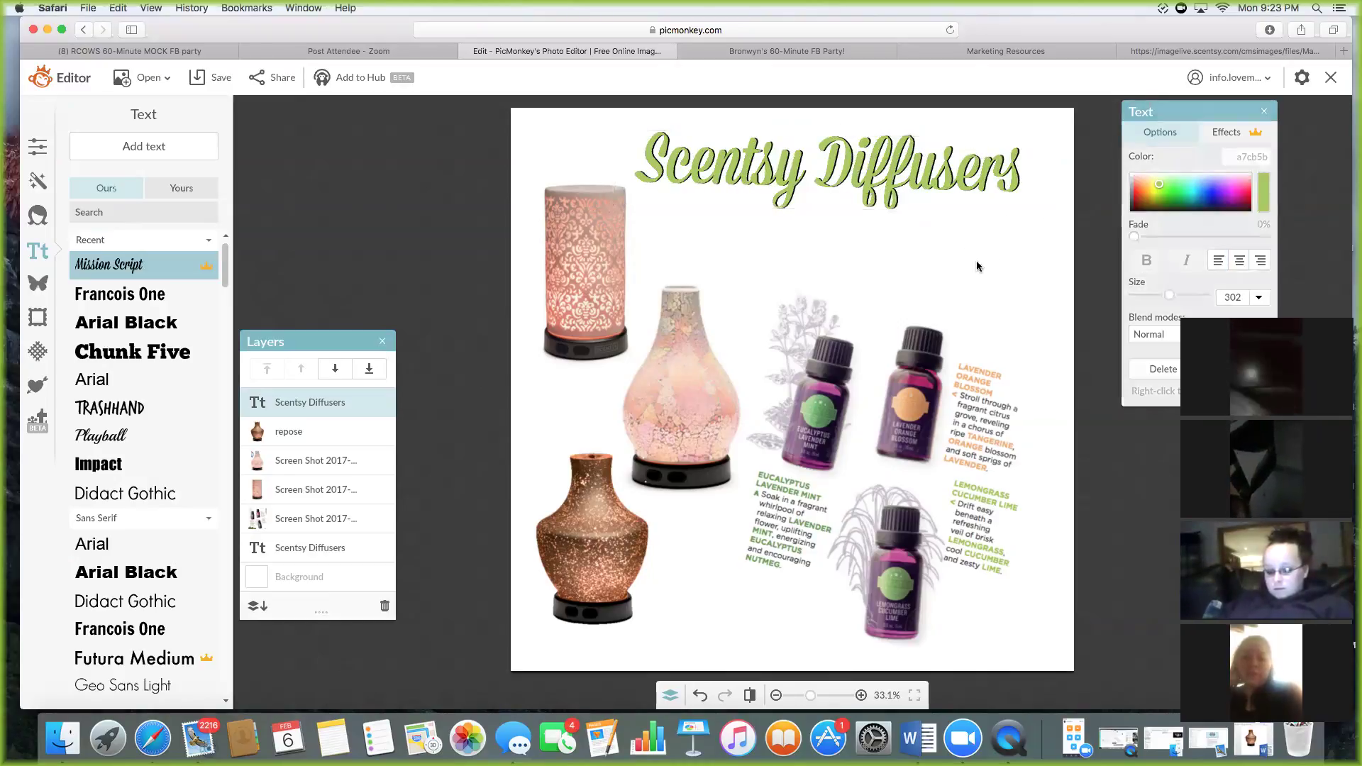
{"action": "left_click", "coordinate": [1105, 305]}
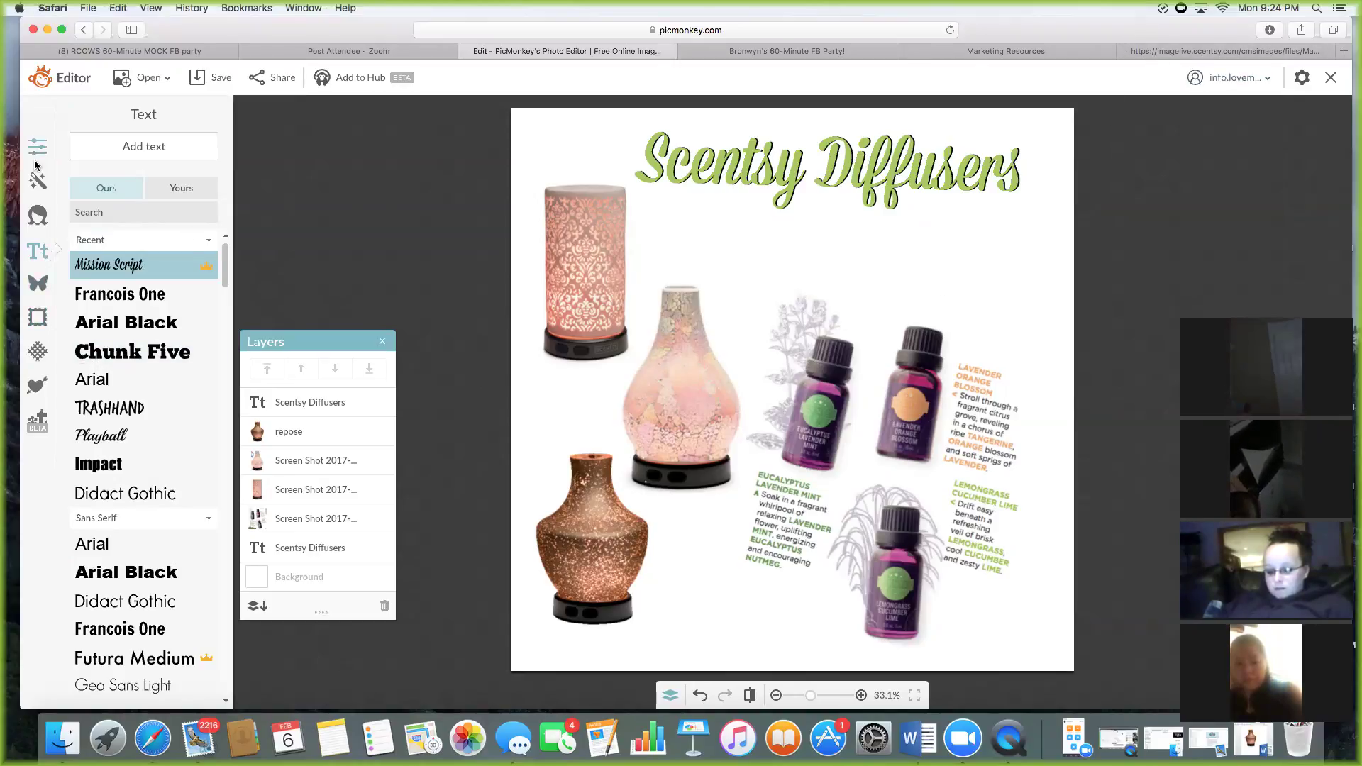
{"action": "left_click", "coordinate": [39, 226]}
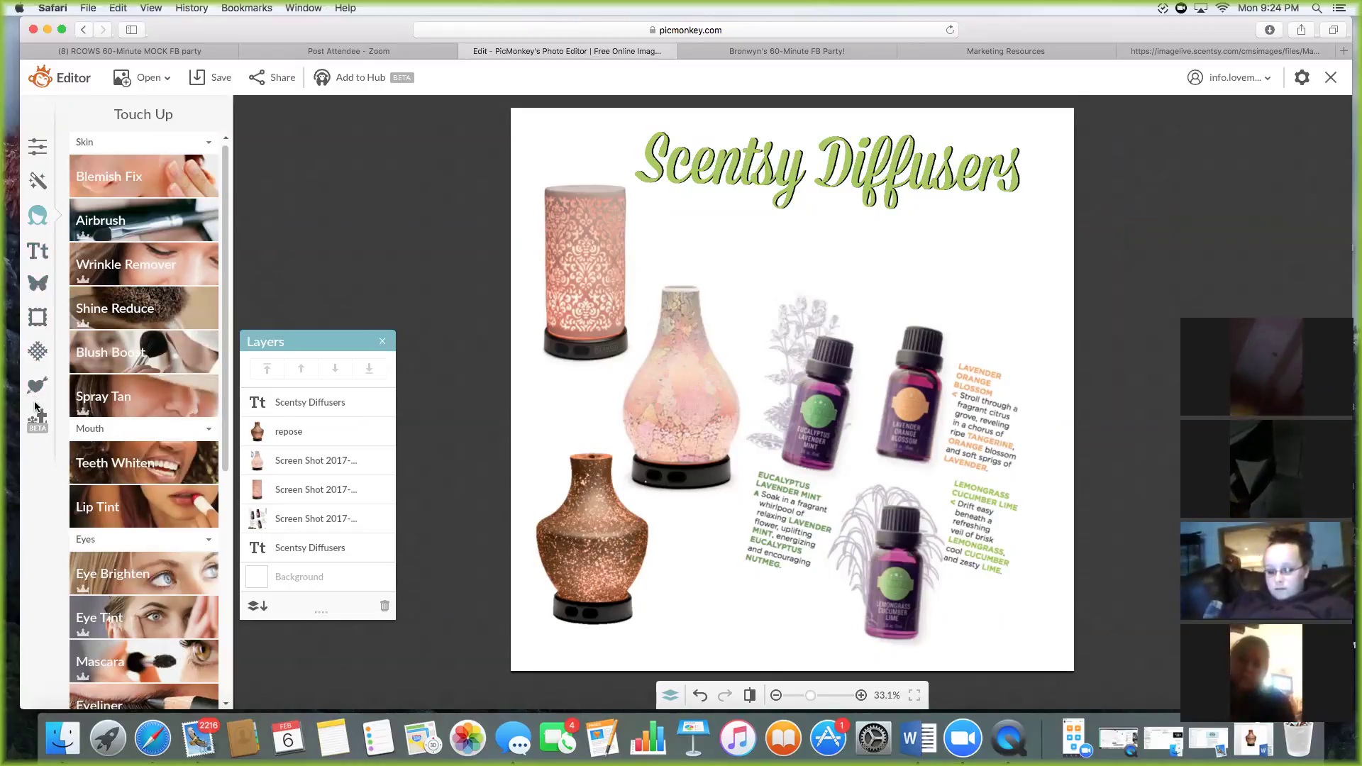
{"action": "left_click", "coordinate": [37, 146]}
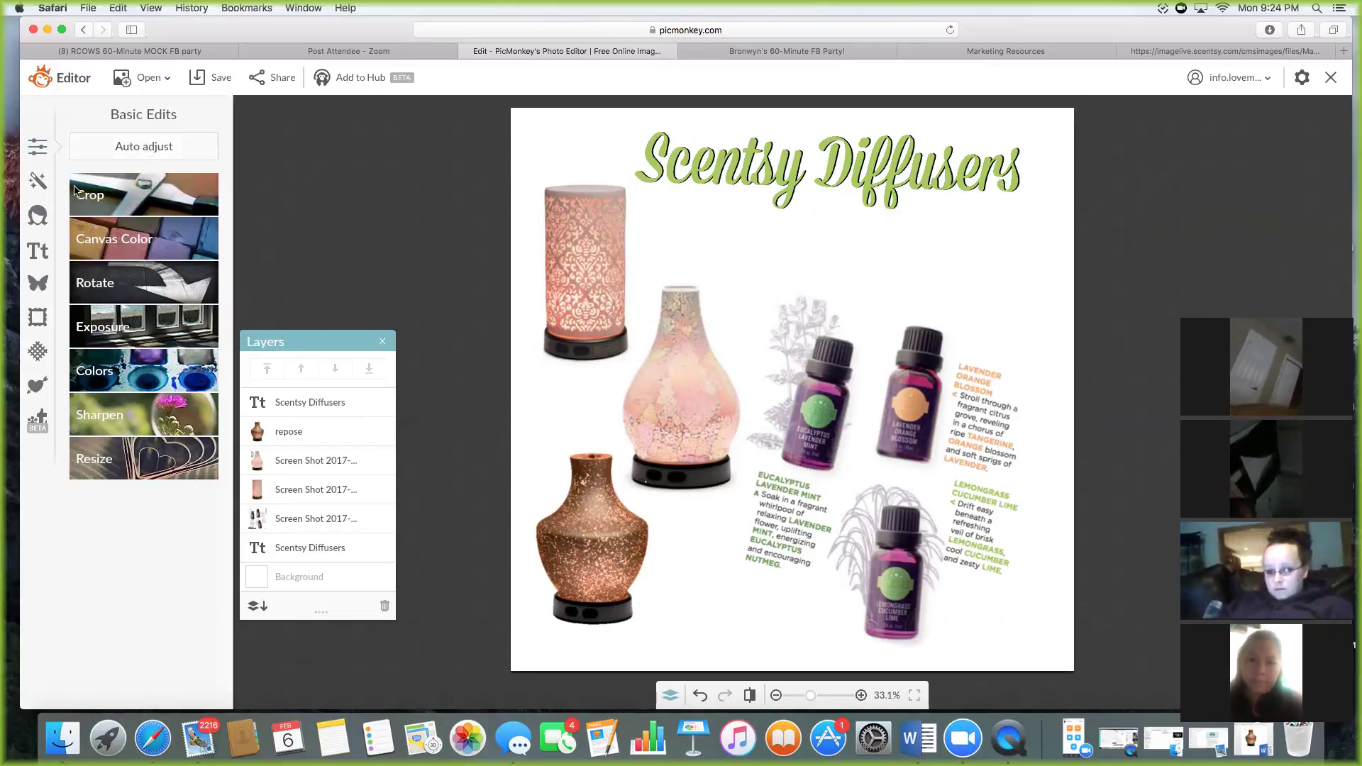
{"action": "left_click", "coordinate": [37, 215]}
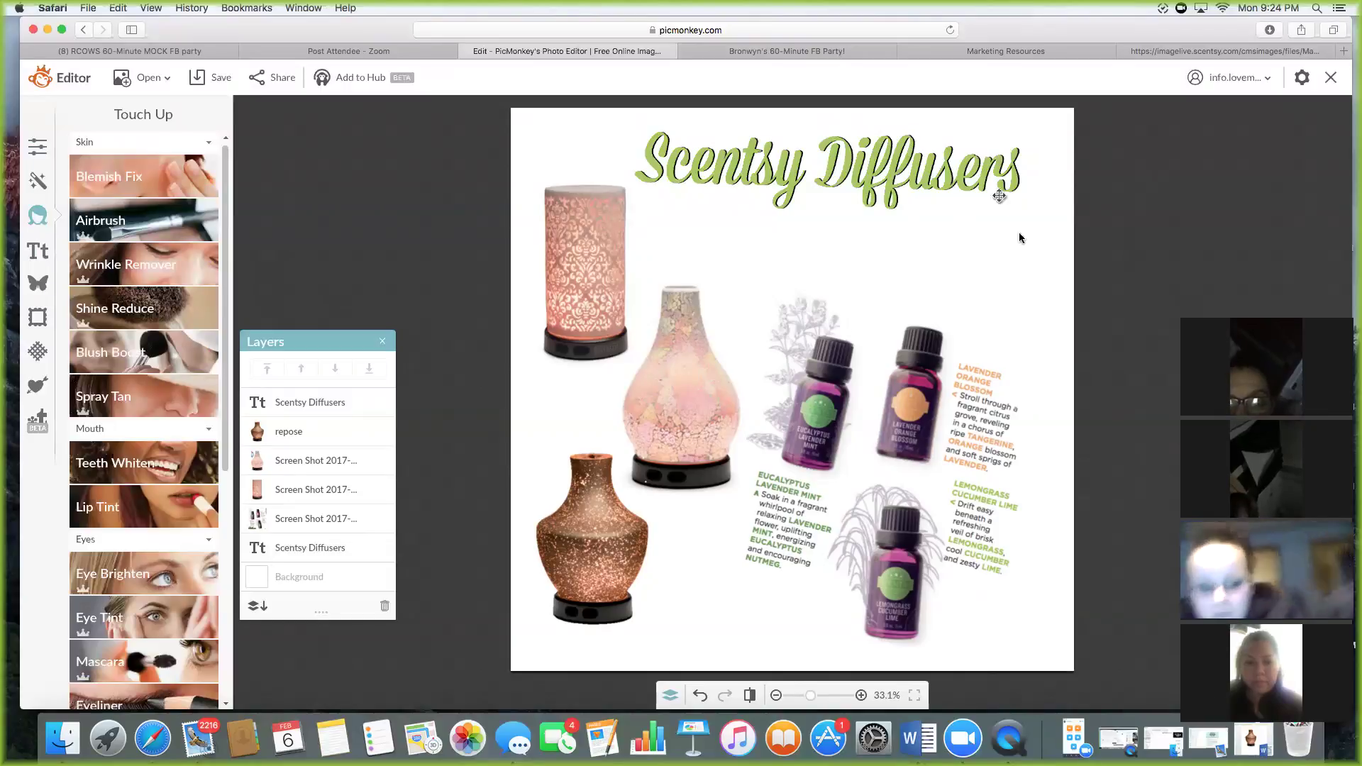
{"action": "left_click", "coordinate": [837, 54]}
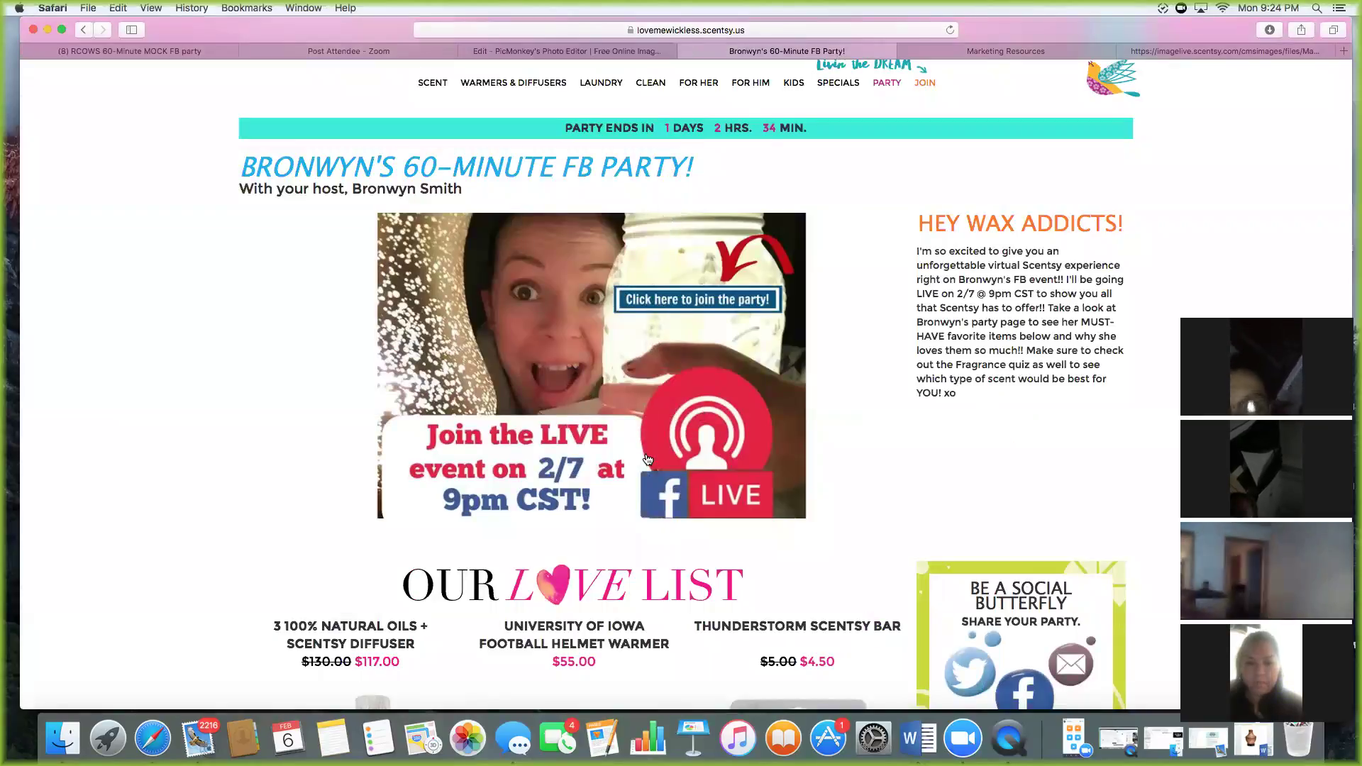
{"action": "left_click", "coordinate": [589, 54]}
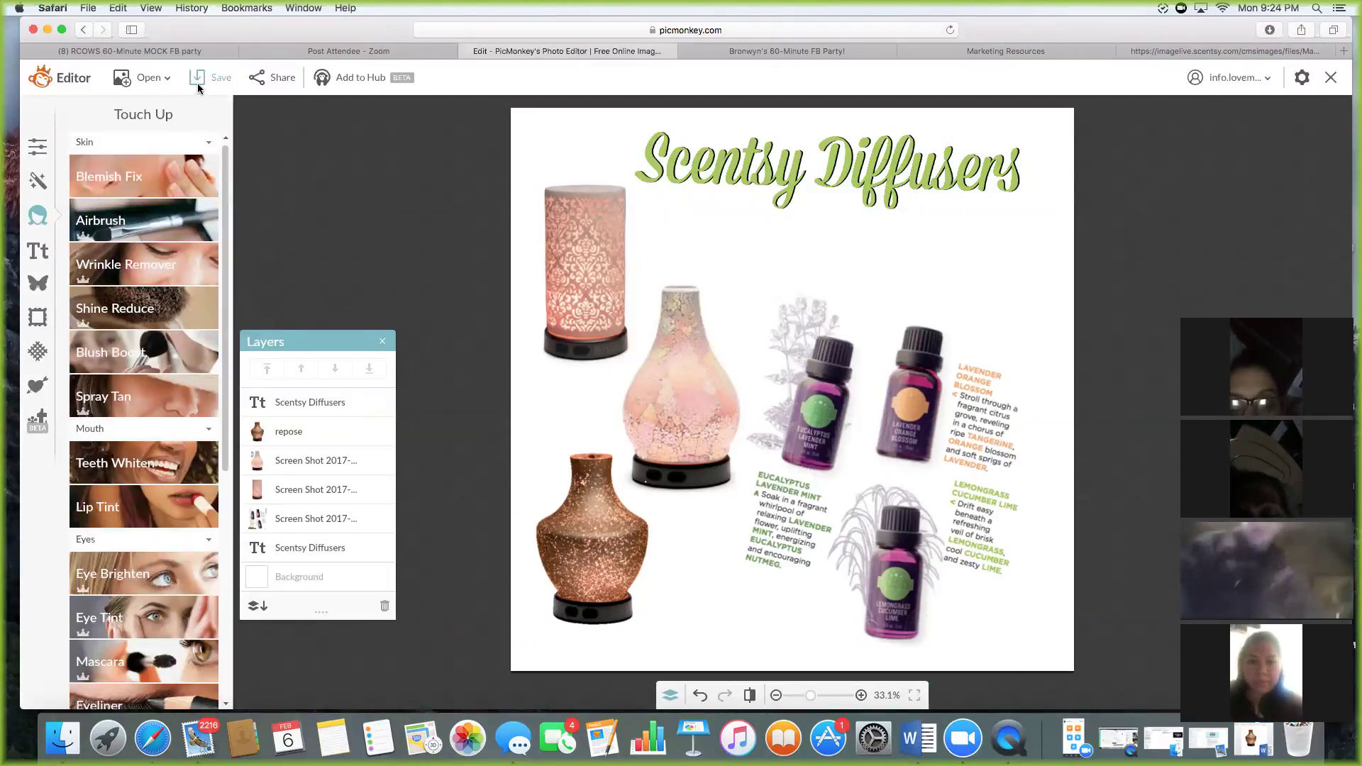
Save the finished graphic to the computer as a JPG named 1 and minimize its preview window.
{"action": "left_click", "coordinate": [218, 80]}
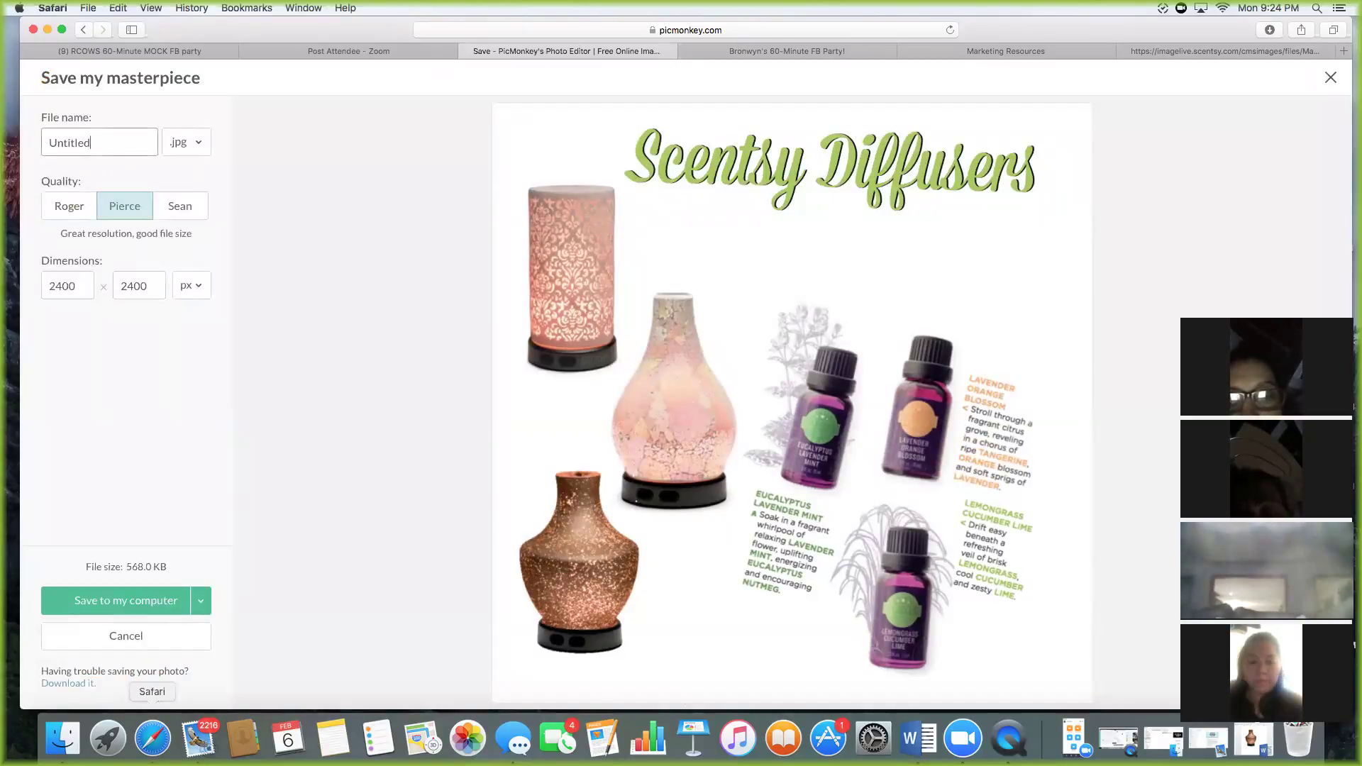
{"action": "left_click", "coordinate": [200, 602]}
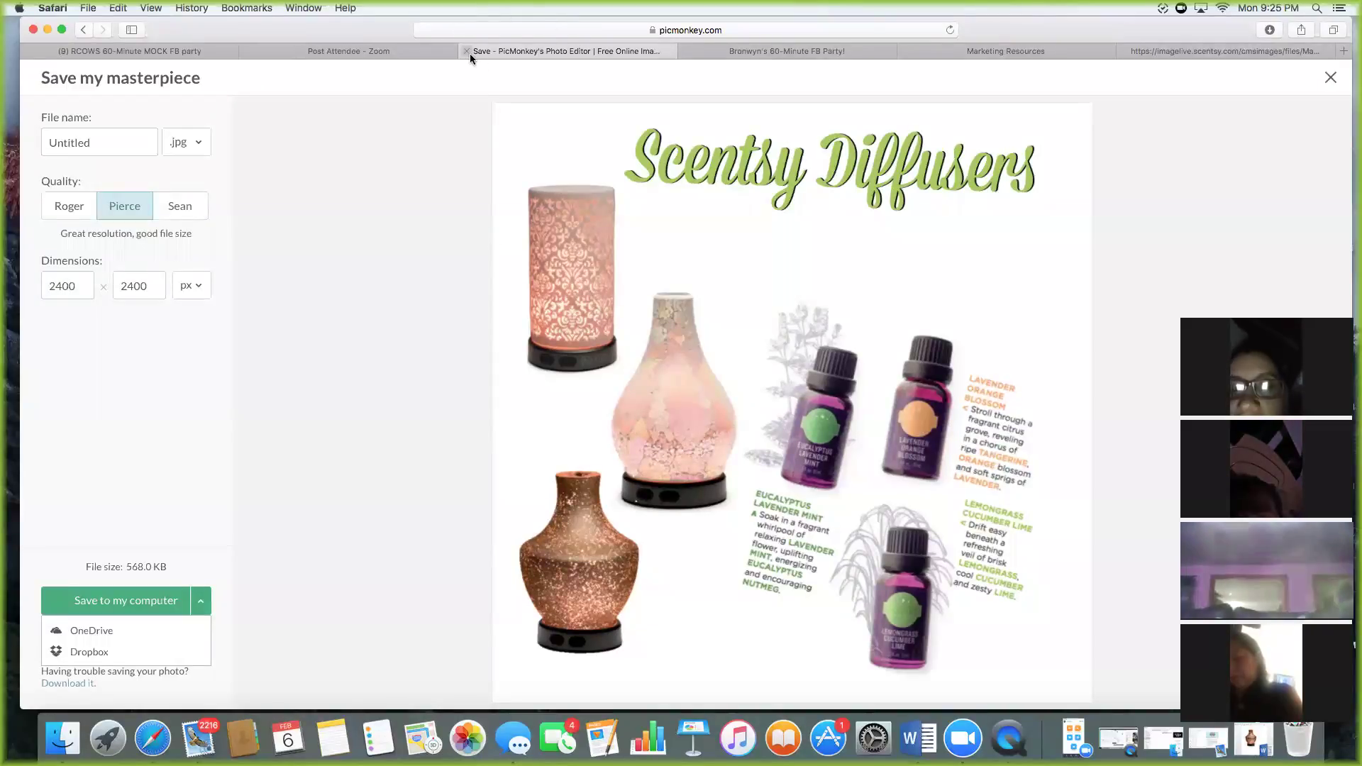
{"action": "left_click", "coordinate": [110, 142]}
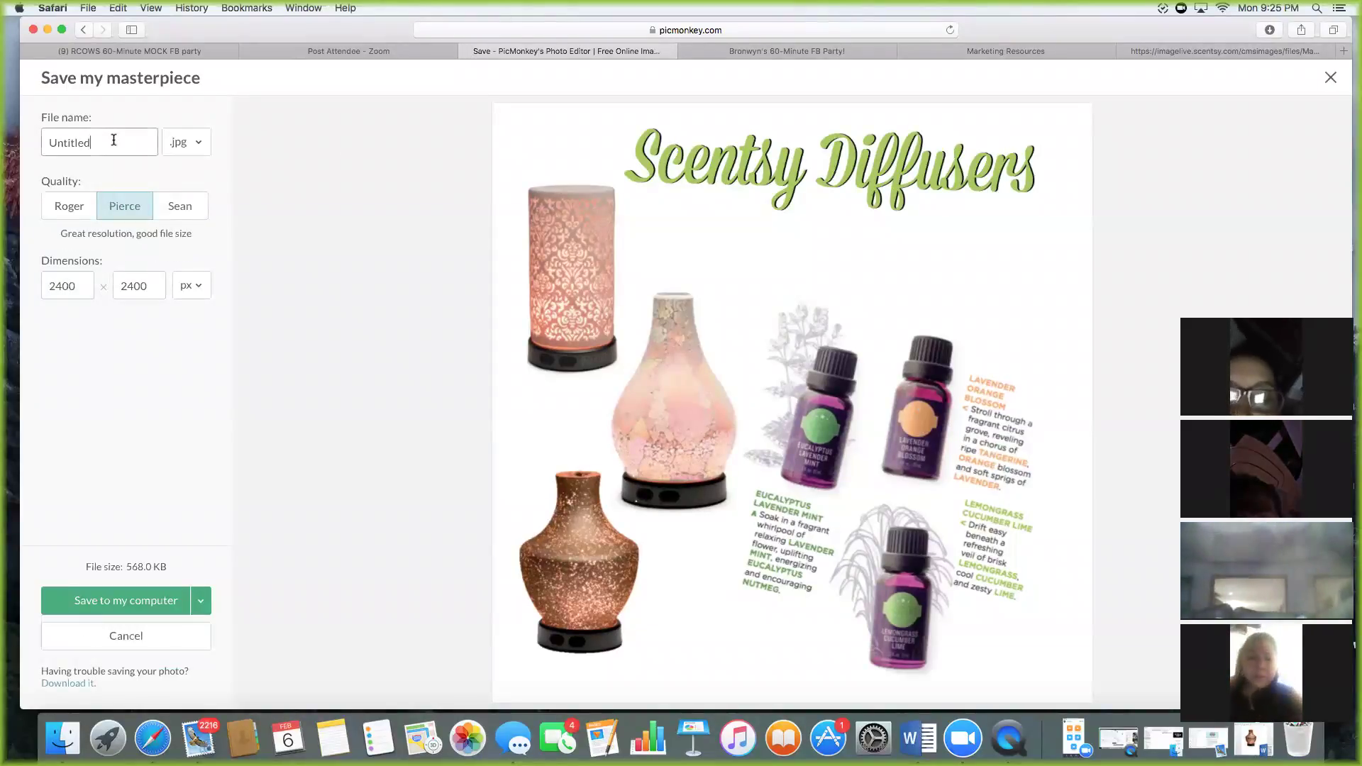
{"action": "double_click", "coordinate": [119, 140]}
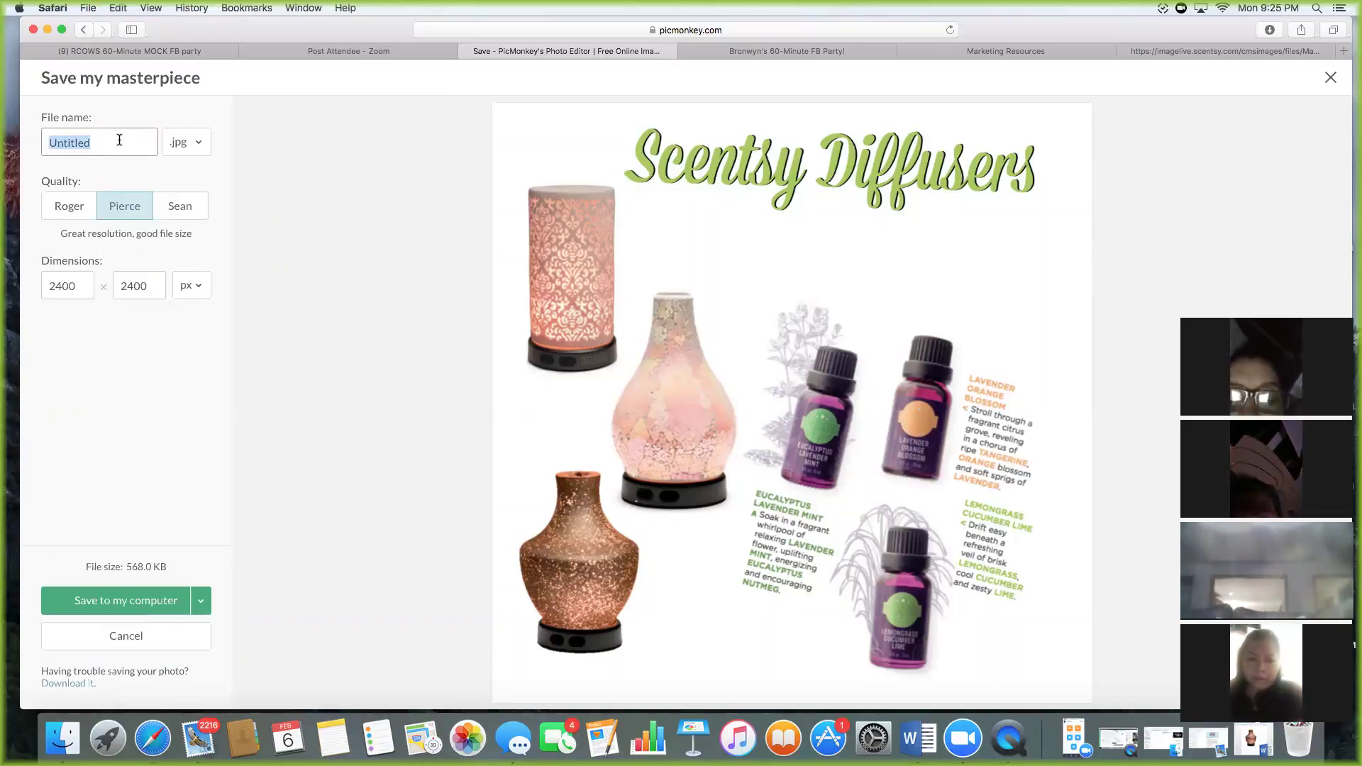
{"action": "type", "text": "1"}
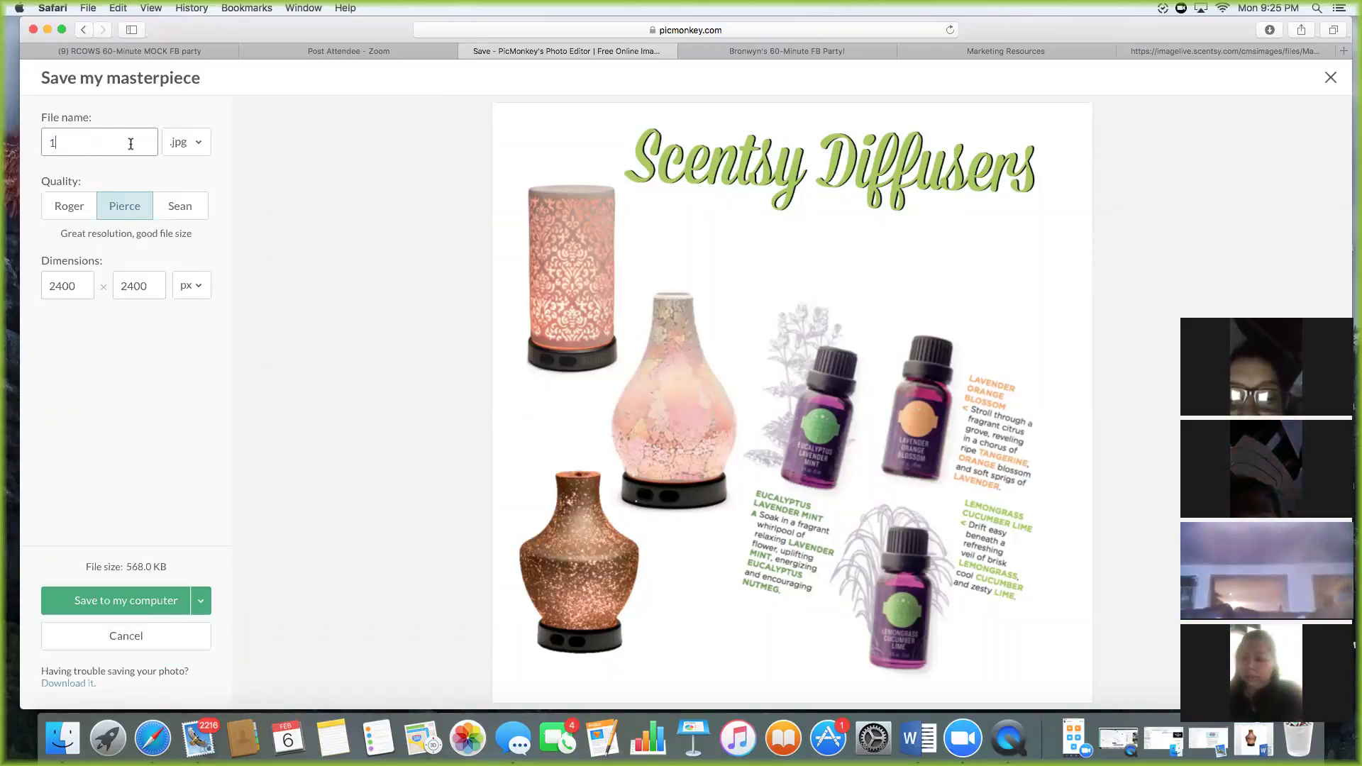
{"action": "left_click", "coordinate": [163, 603]}
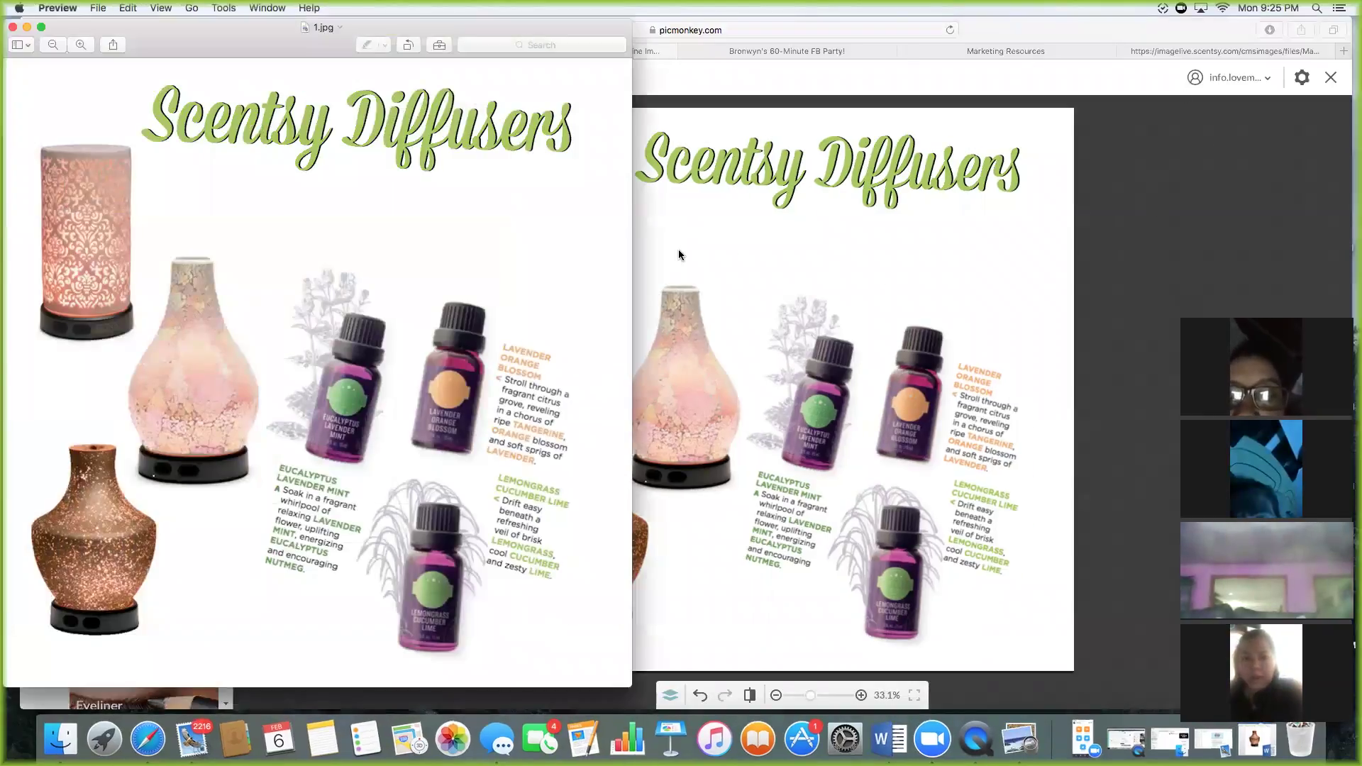
{"action": "left_click", "coordinate": [27, 27]}
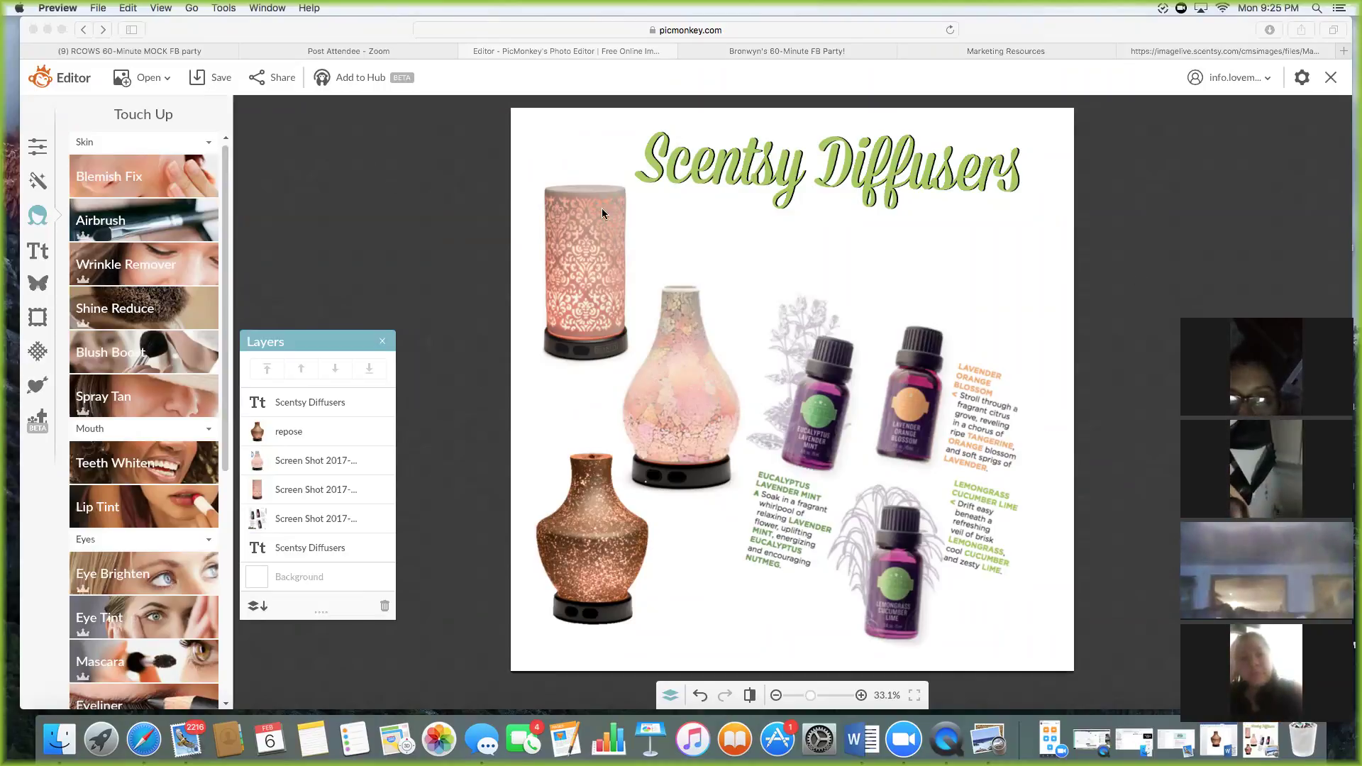
Close the finished design and open the selfie with the lit mosaic diffuser from the temporary pics folder for editing.
{"action": "left_click", "coordinate": [1334, 77]}
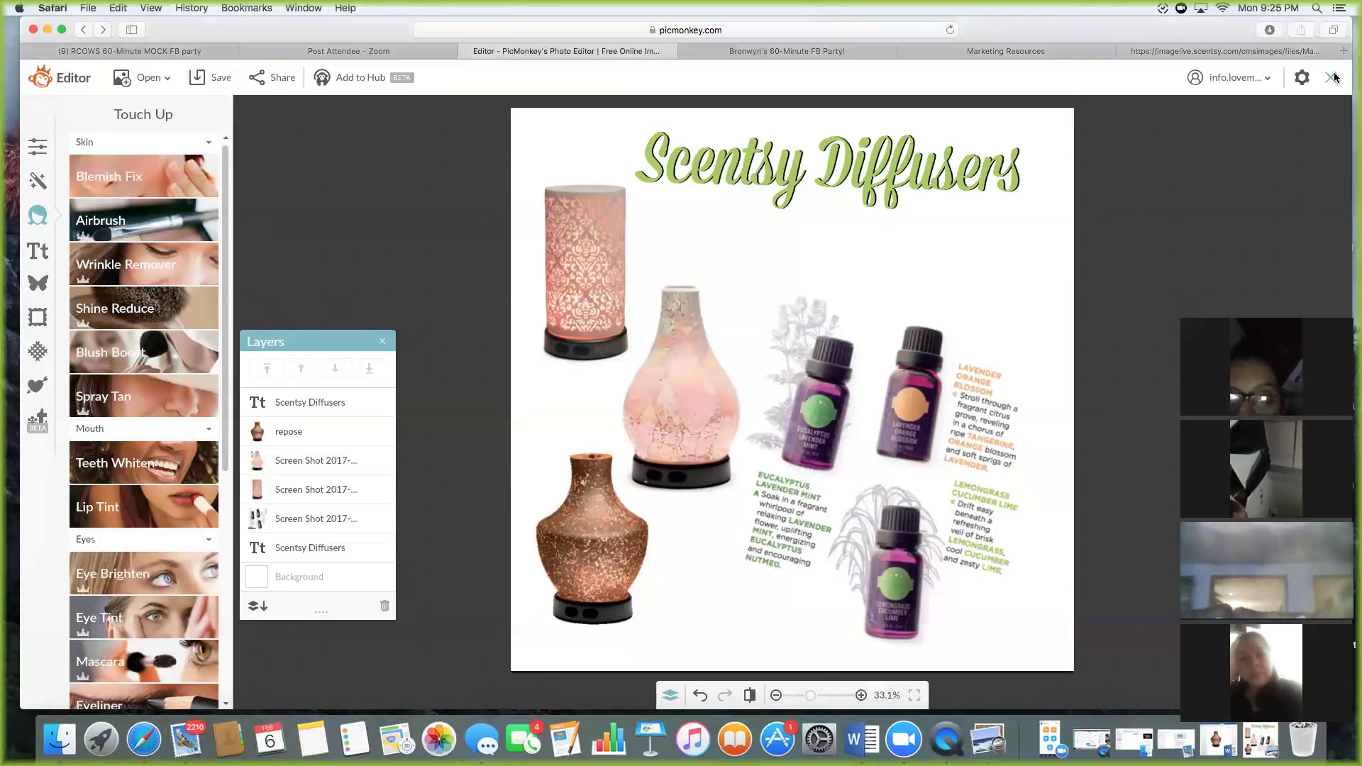
{"action": "left_click", "coordinate": [1330, 81]}
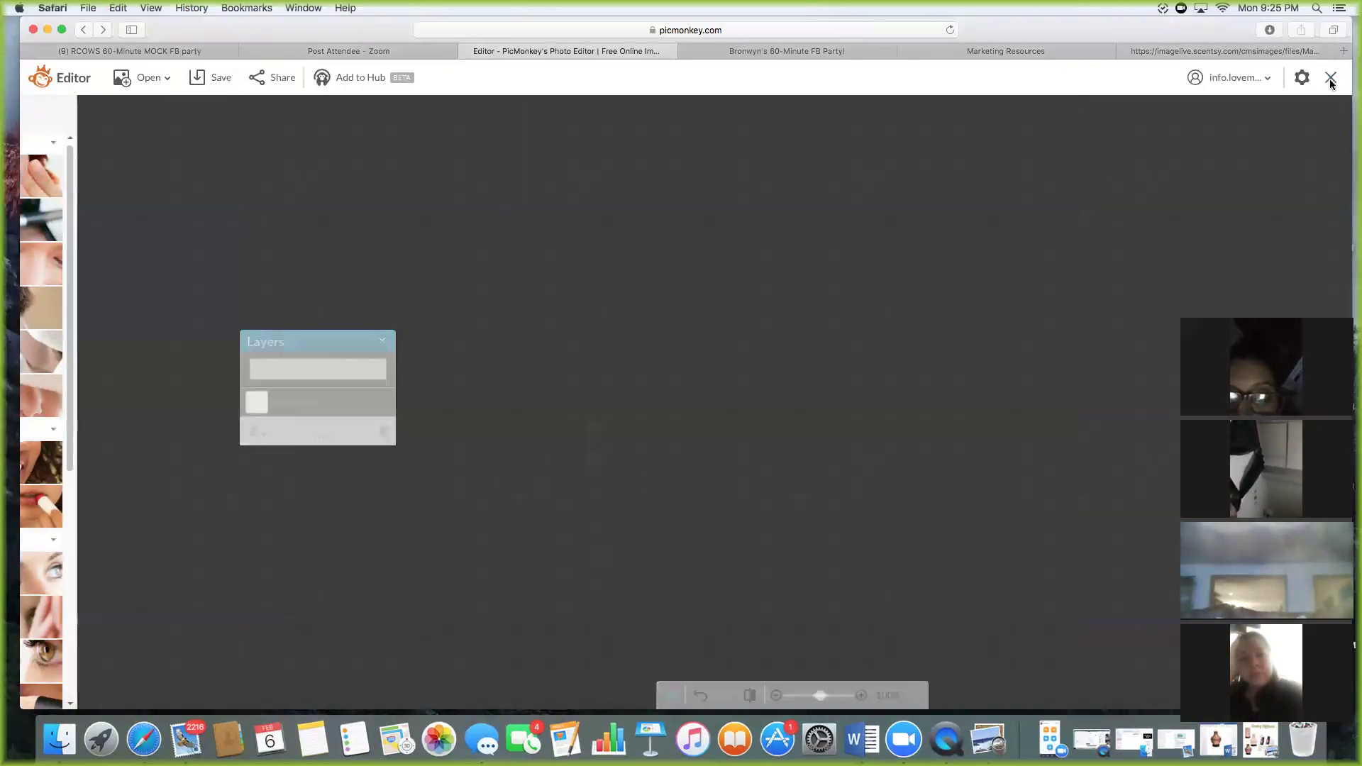
{"action": "mouse_move", "coordinate": [572, 103]}
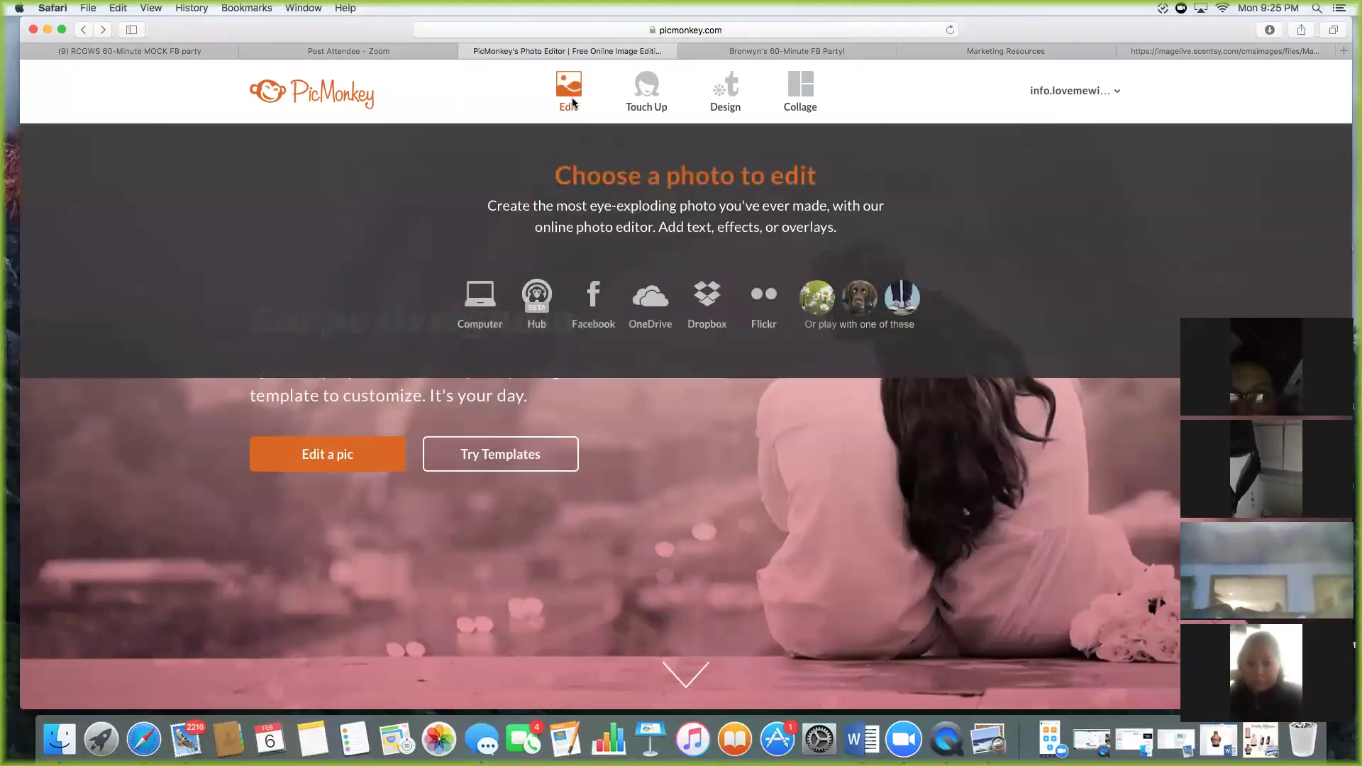
{"action": "mouse_move", "coordinate": [729, 105]}
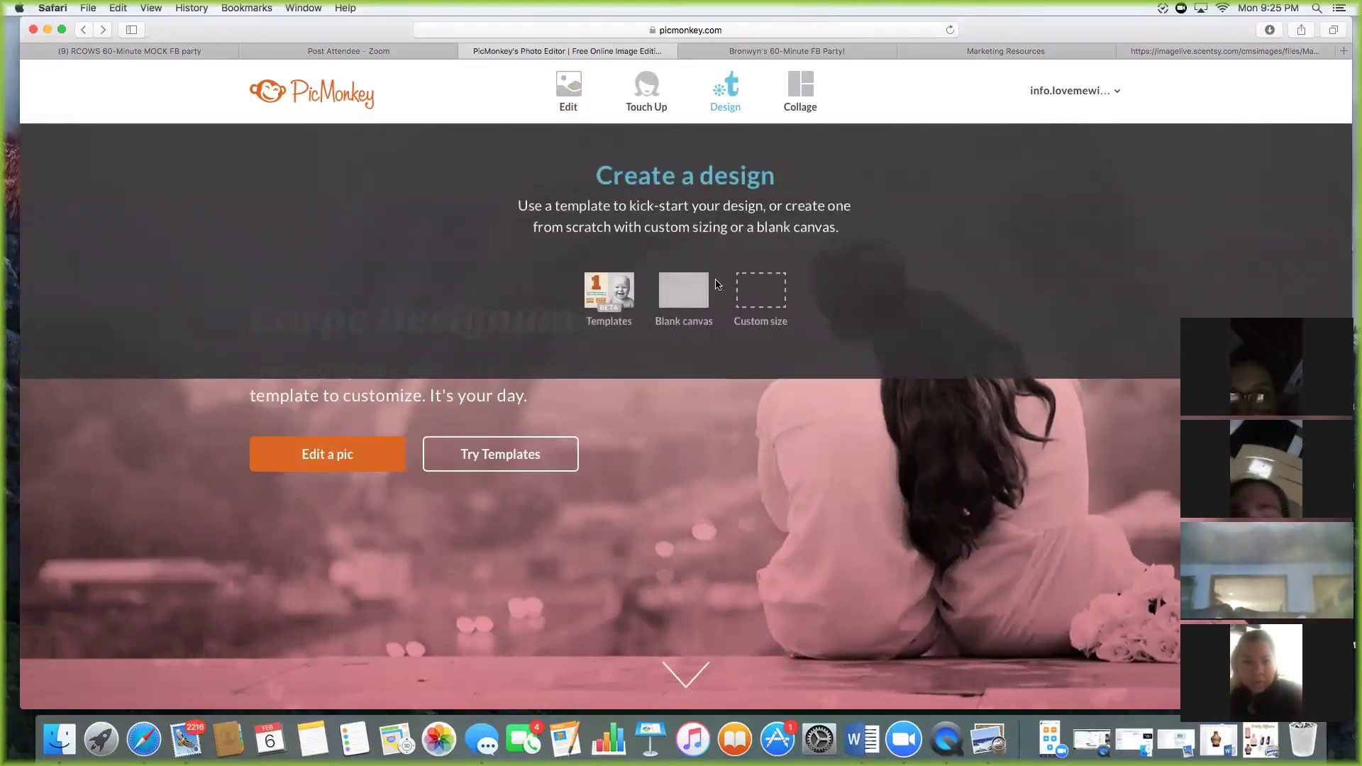
{"action": "mouse_move", "coordinate": [561, 80]}
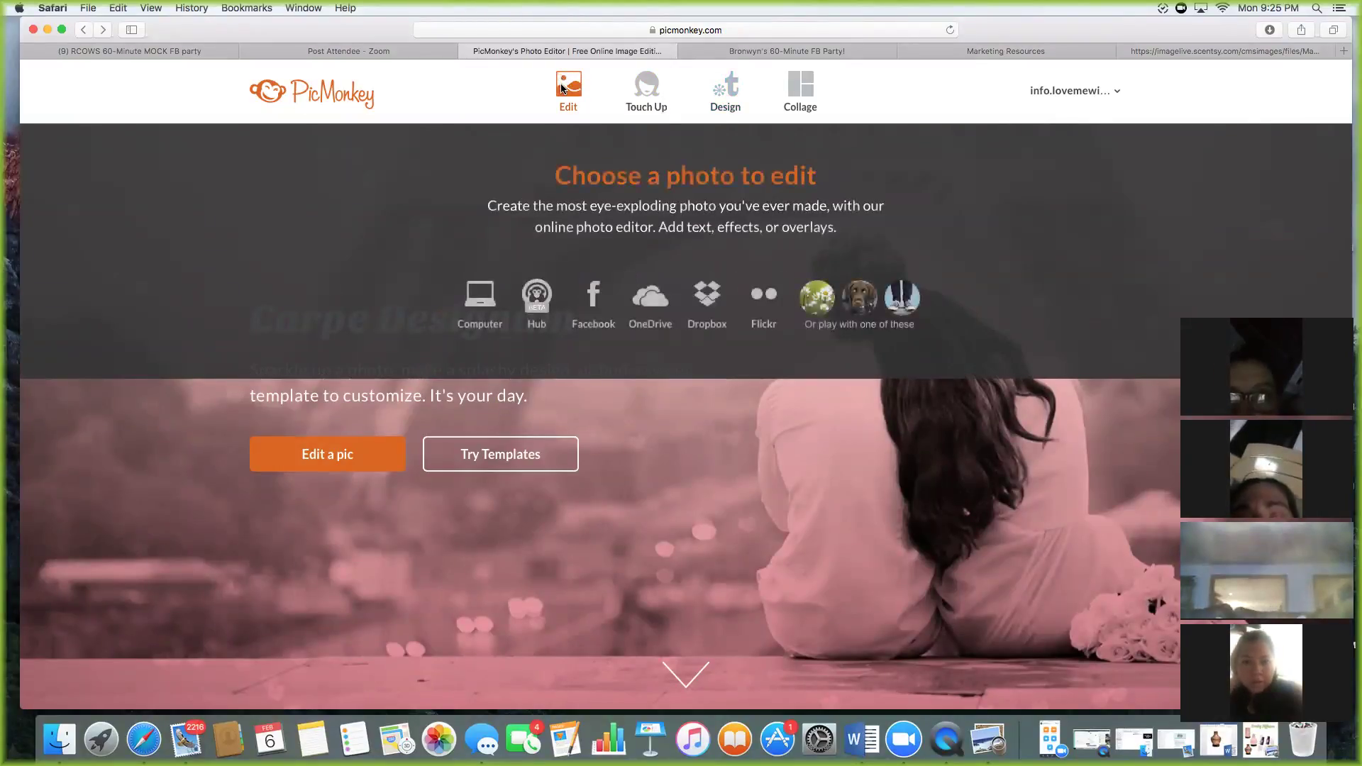
{"action": "left_click", "coordinate": [488, 296]}
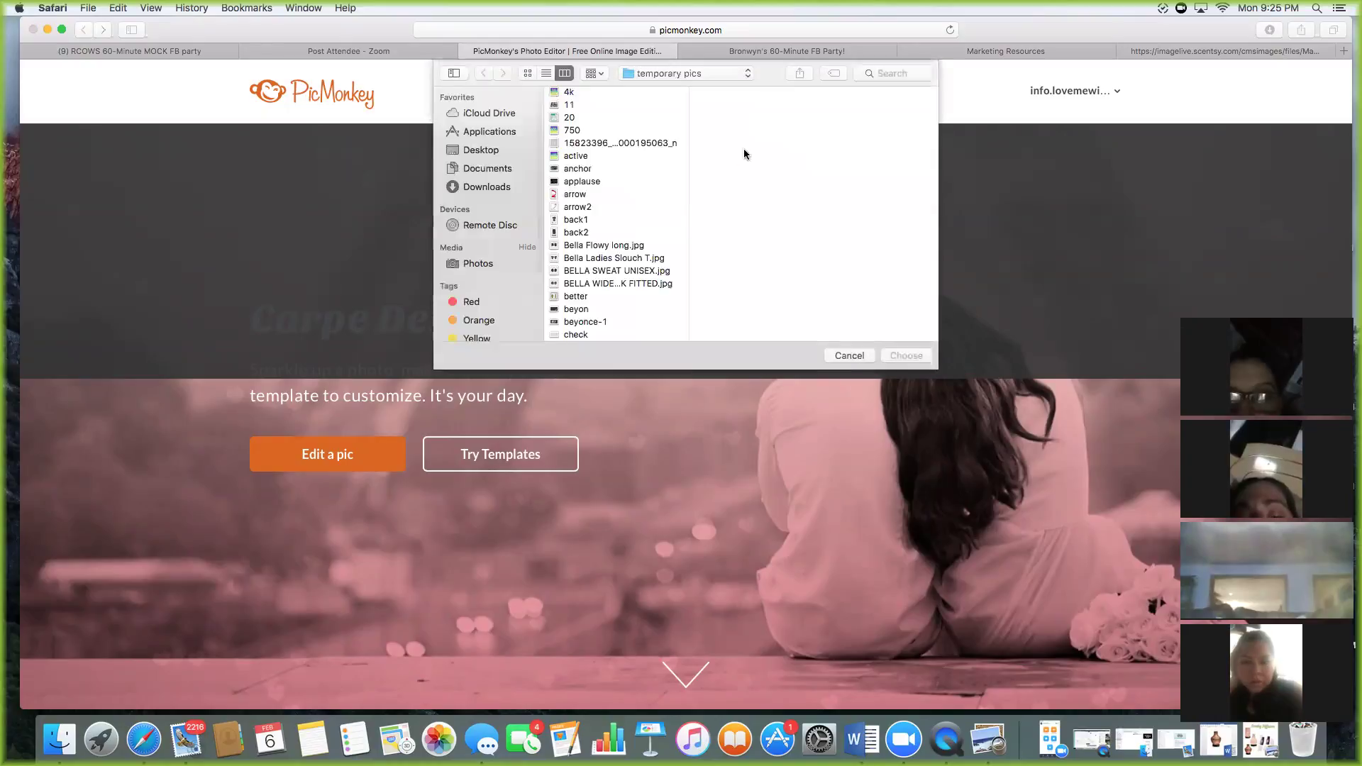
{"action": "left_click", "coordinate": [586, 271]}
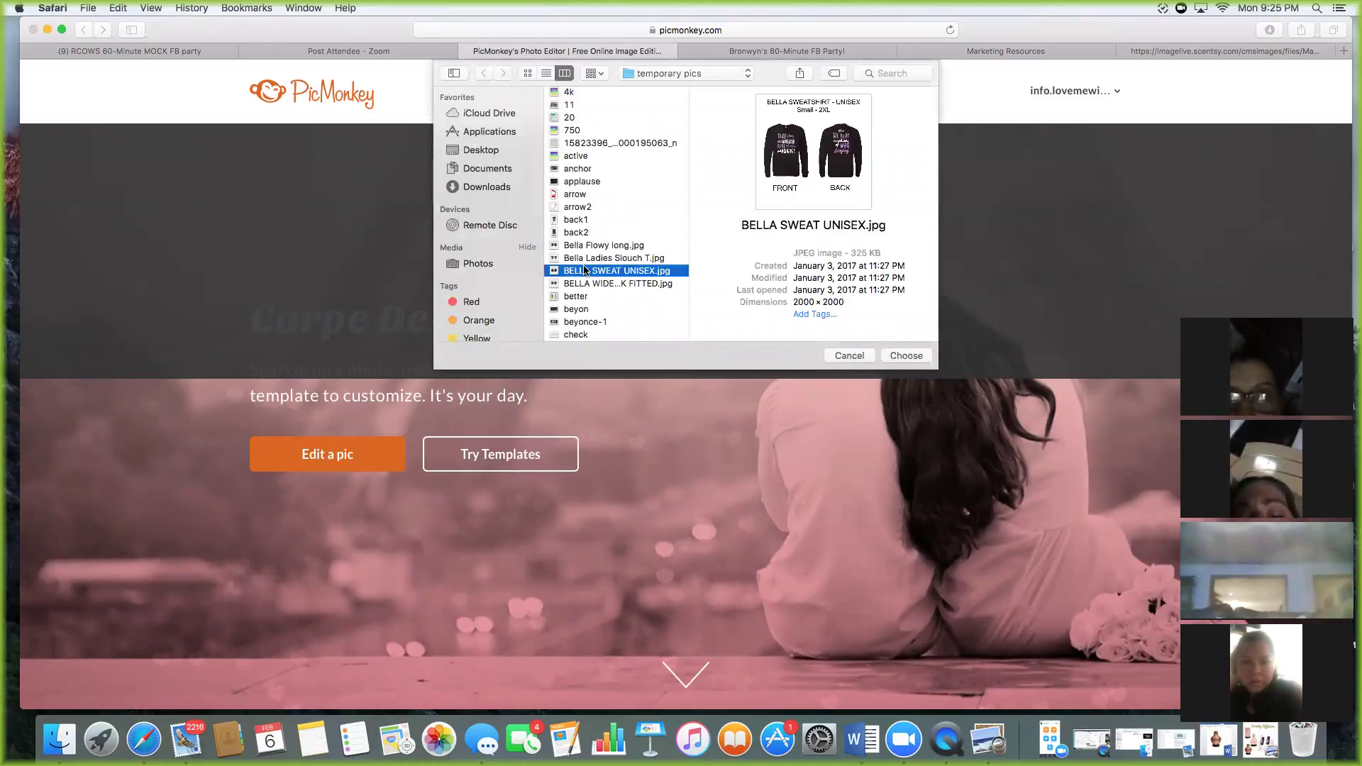
{"action": "key", "text": "o"}
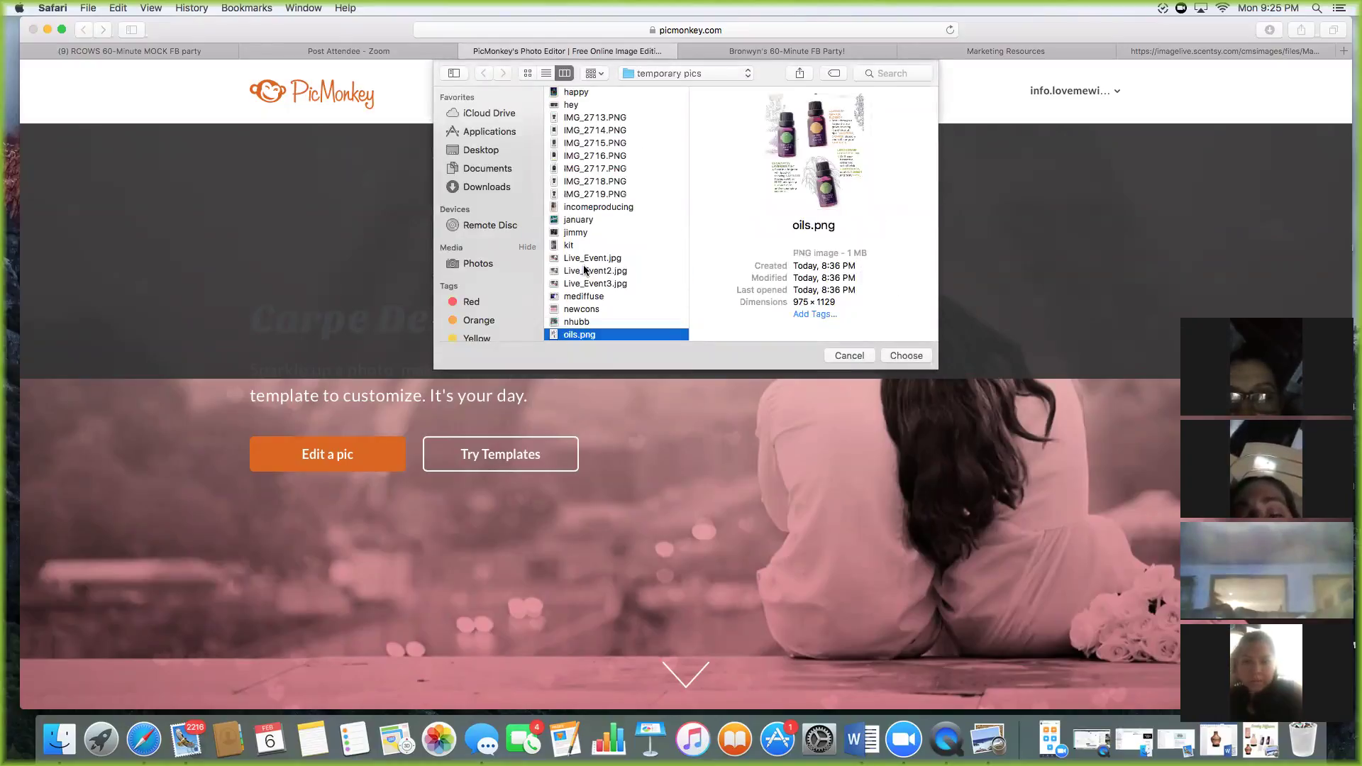
{"action": "scroll", "coordinate": [584, 270], "scroll_direction": "down", "scroll_amount": 1}
{"action": "left_click", "coordinate": [584, 272]}
{"action": "left_click", "coordinate": [907, 355]}
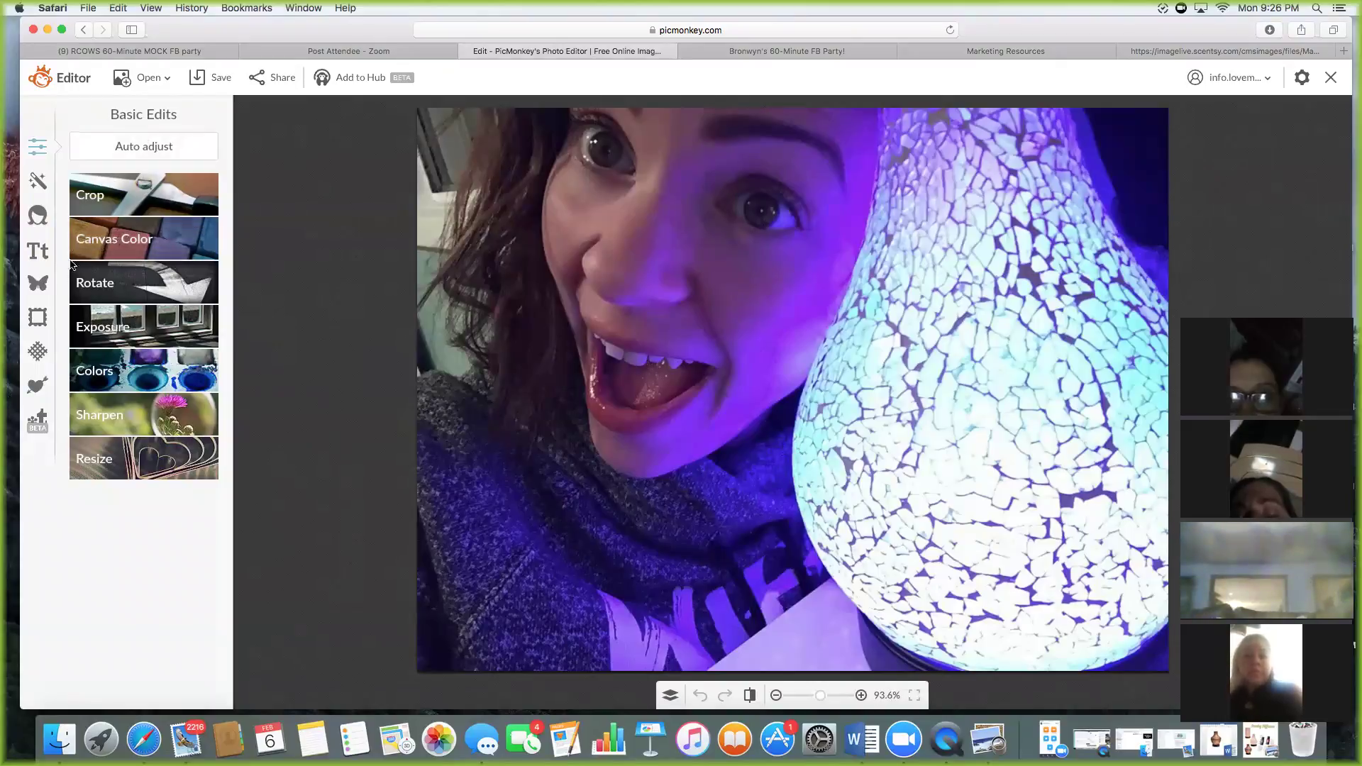
Start adding a custom overlay image and browse through Documents, Business and Photos to the Business Pics folder.
{"action": "left_click", "coordinate": [39, 285]}
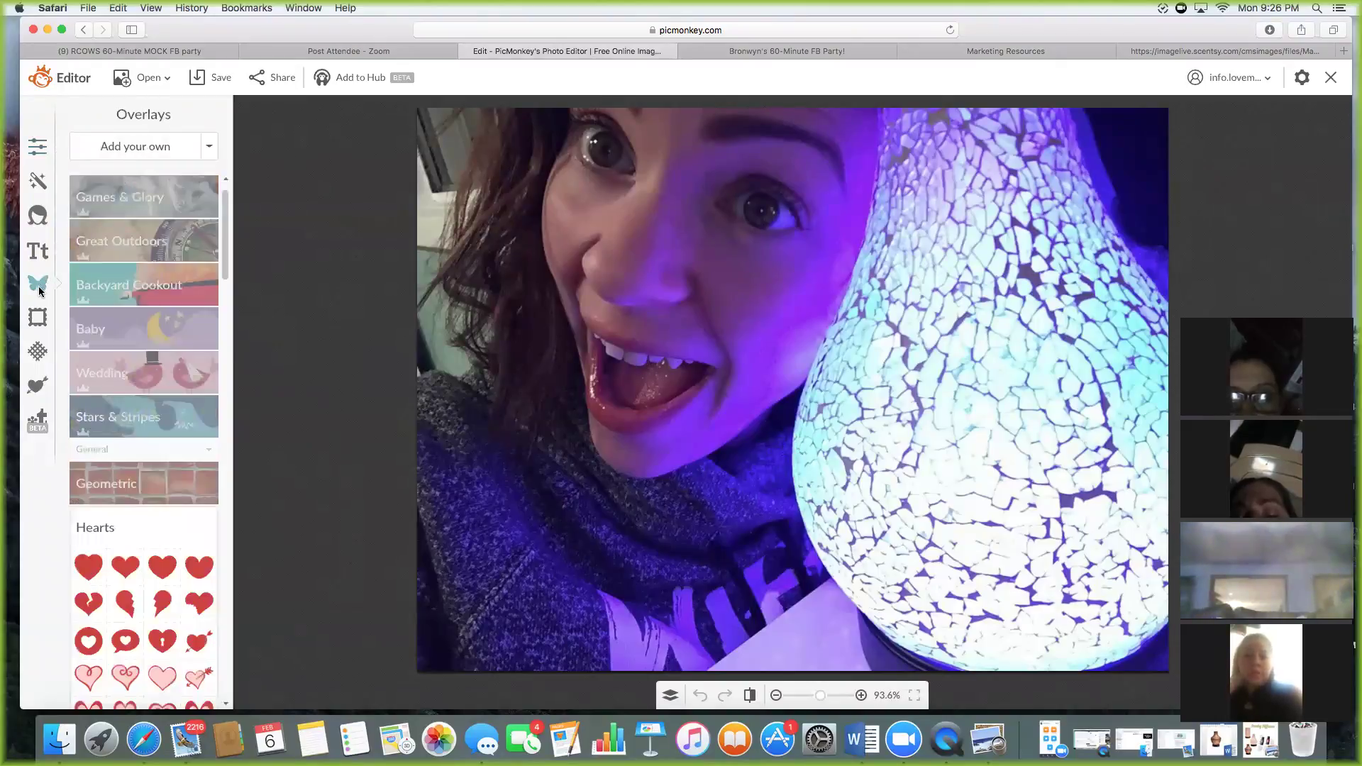
{"action": "left_click", "coordinate": [159, 146]}
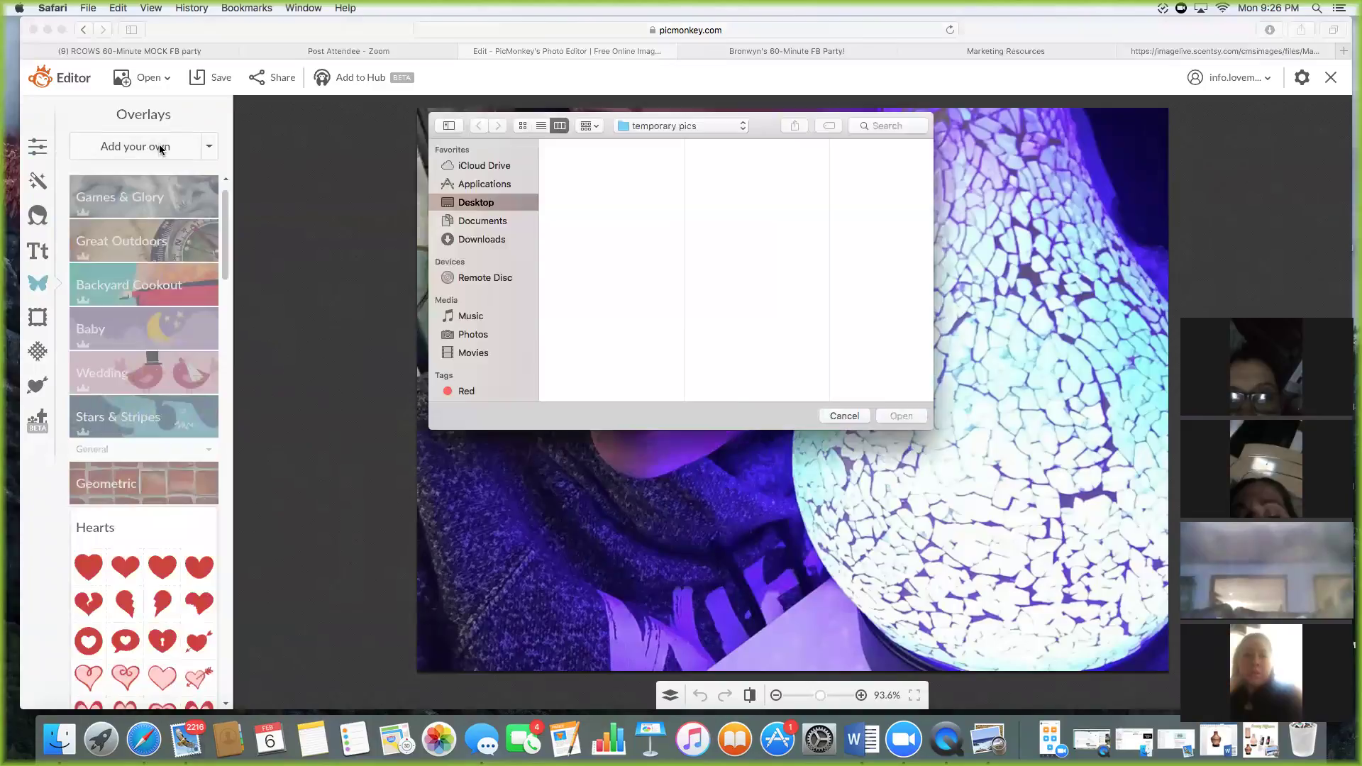
{"action": "left_click", "coordinate": [497, 221]}
{"action": "left_click", "coordinate": [566, 147]}
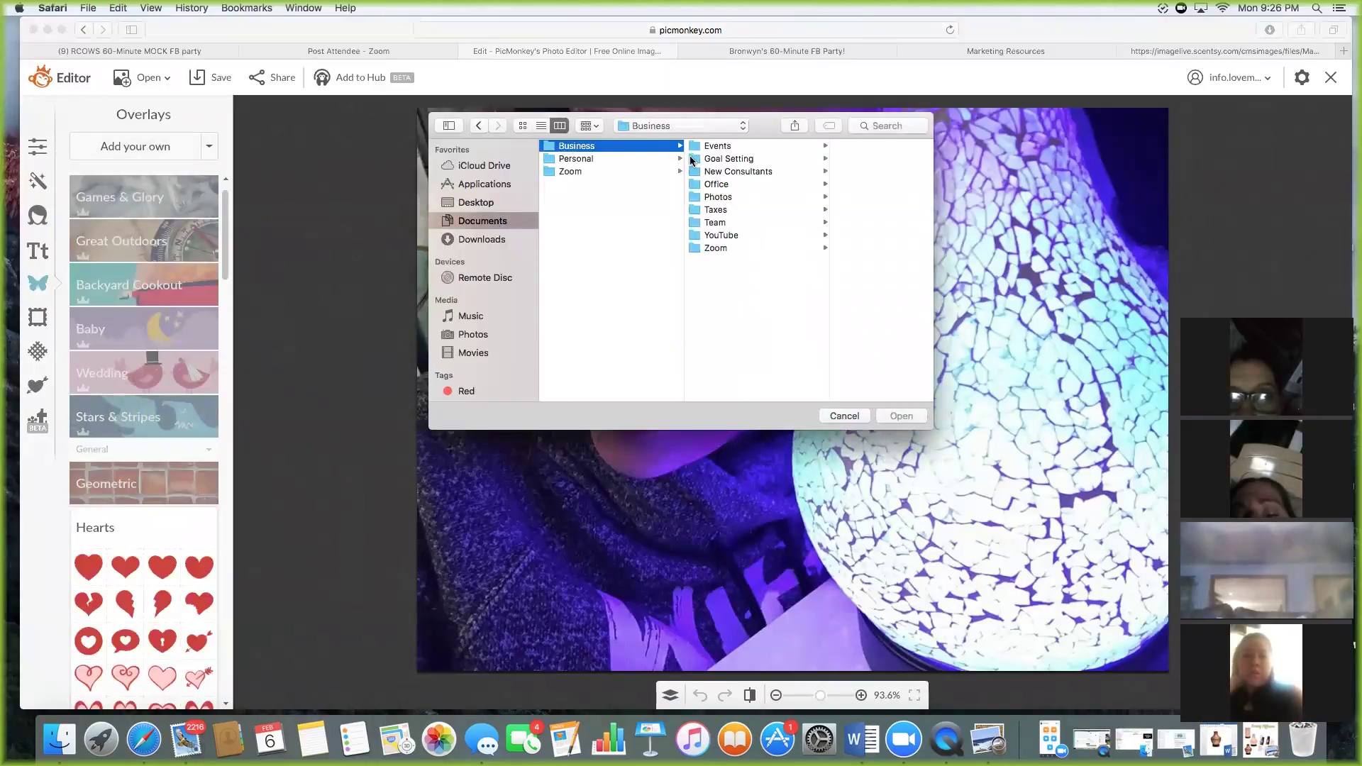
{"action": "left_click", "coordinate": [733, 198]}
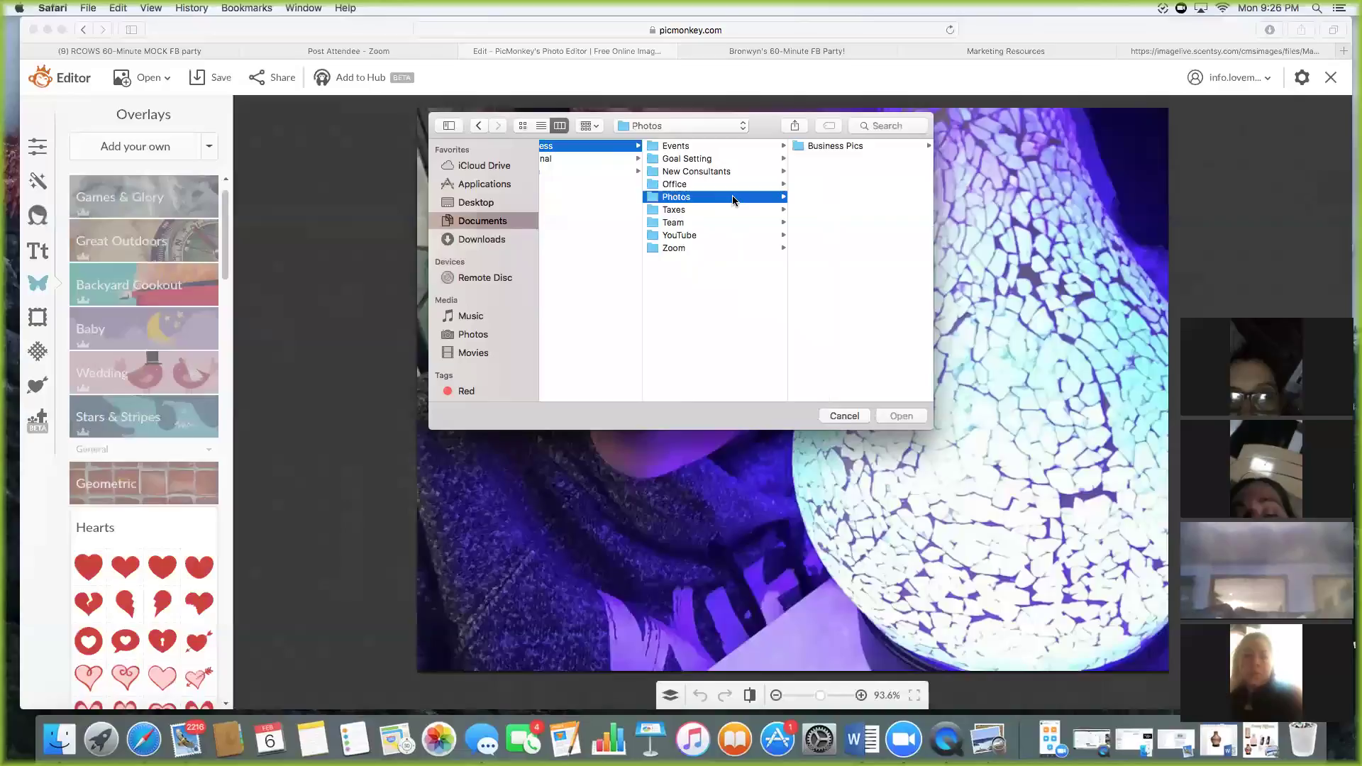
{"action": "left_click", "coordinate": [819, 147]}
{"action": "left_click", "coordinate": [851, 147]}
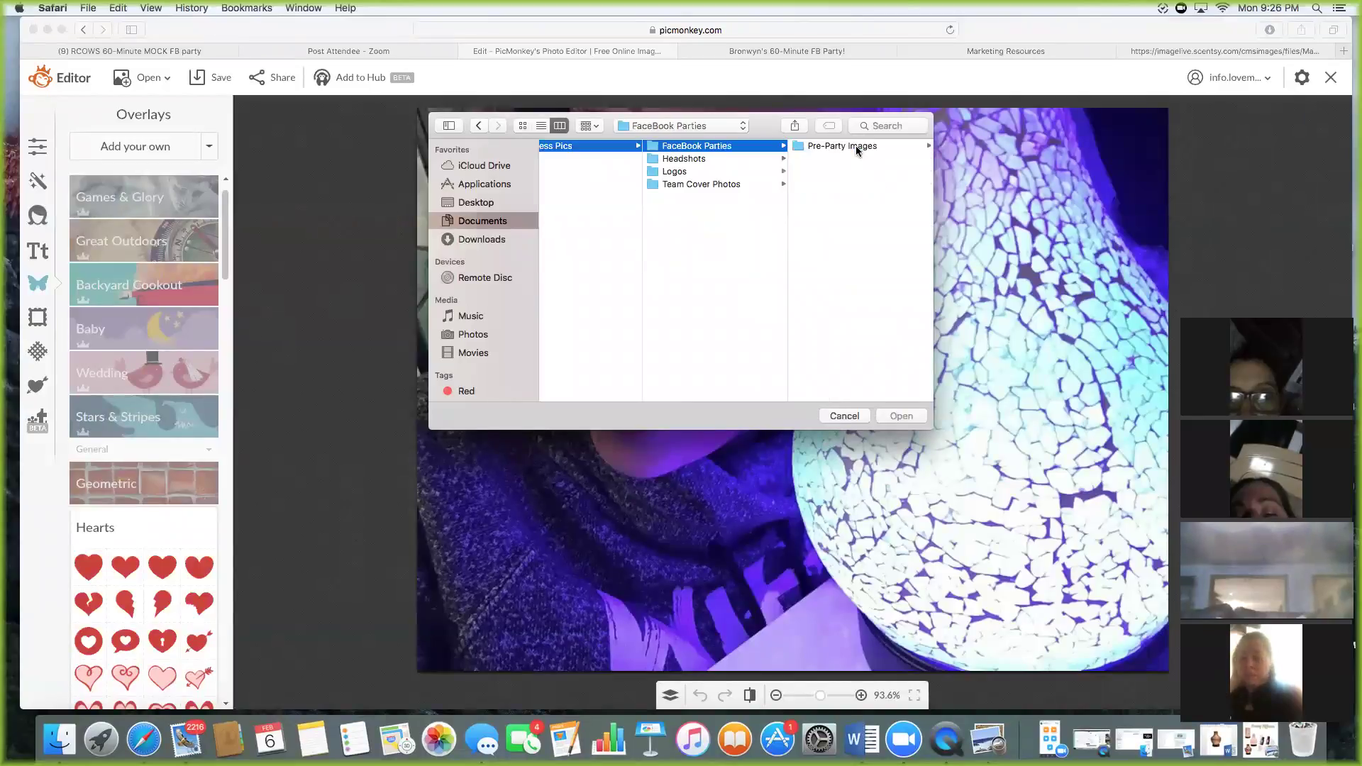
{"action": "left_click", "coordinate": [837, 147]}
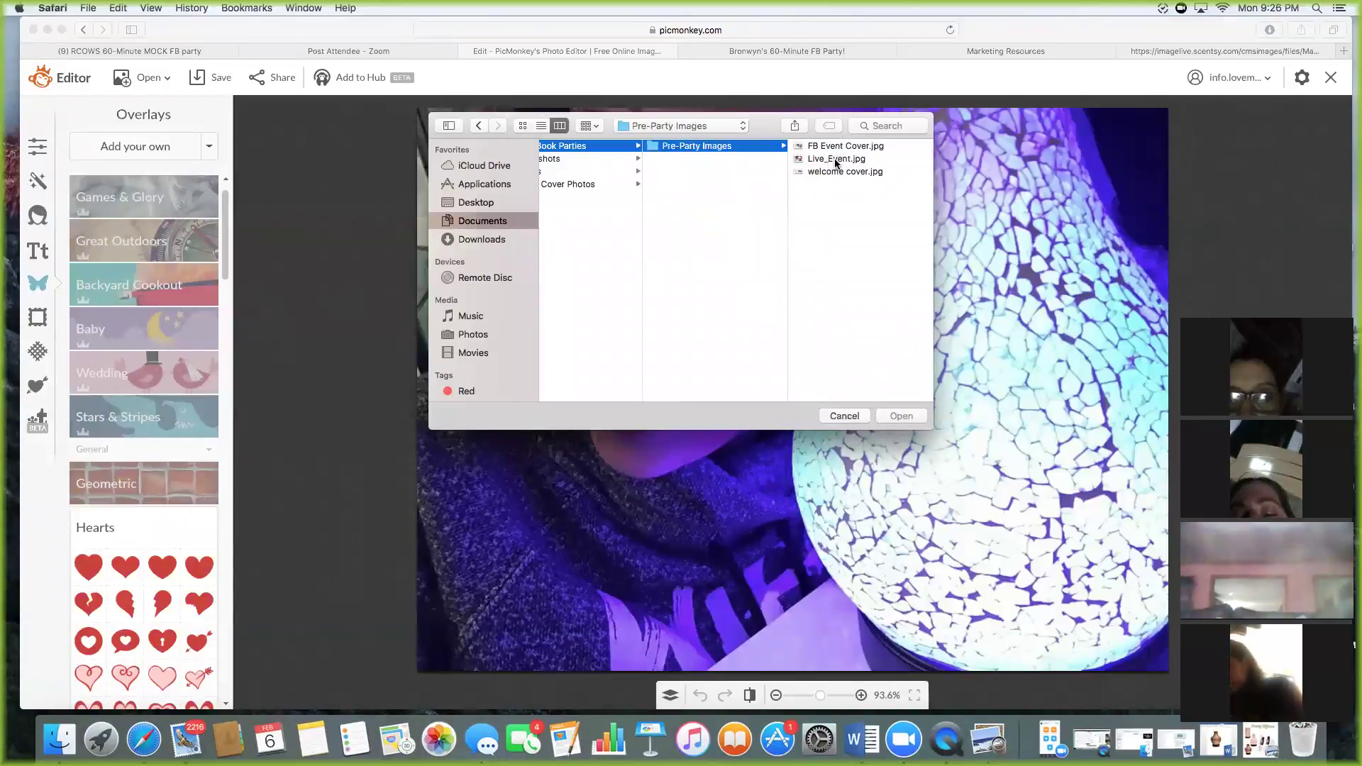
{"action": "left_click", "coordinate": [834, 160]}
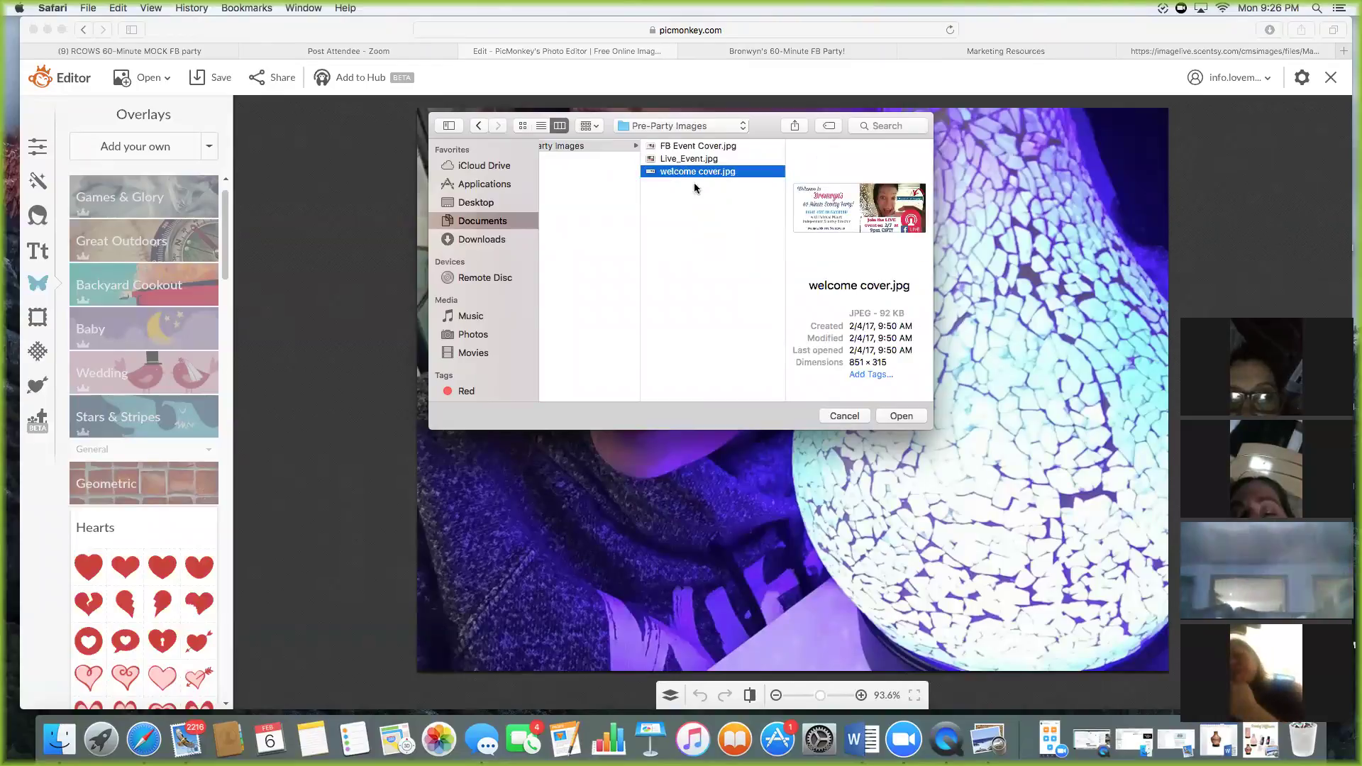
Add smallFBlivelogo_transp from the Logos folder as an overlay and place it, enlarged, in the photo's lower-right corner.
{"action": "scroll", "coordinate": [702, 178], "scroll_direction": "left", "scroll_amount": 5}
{"action": "left_click", "coordinate": [750, 171]}
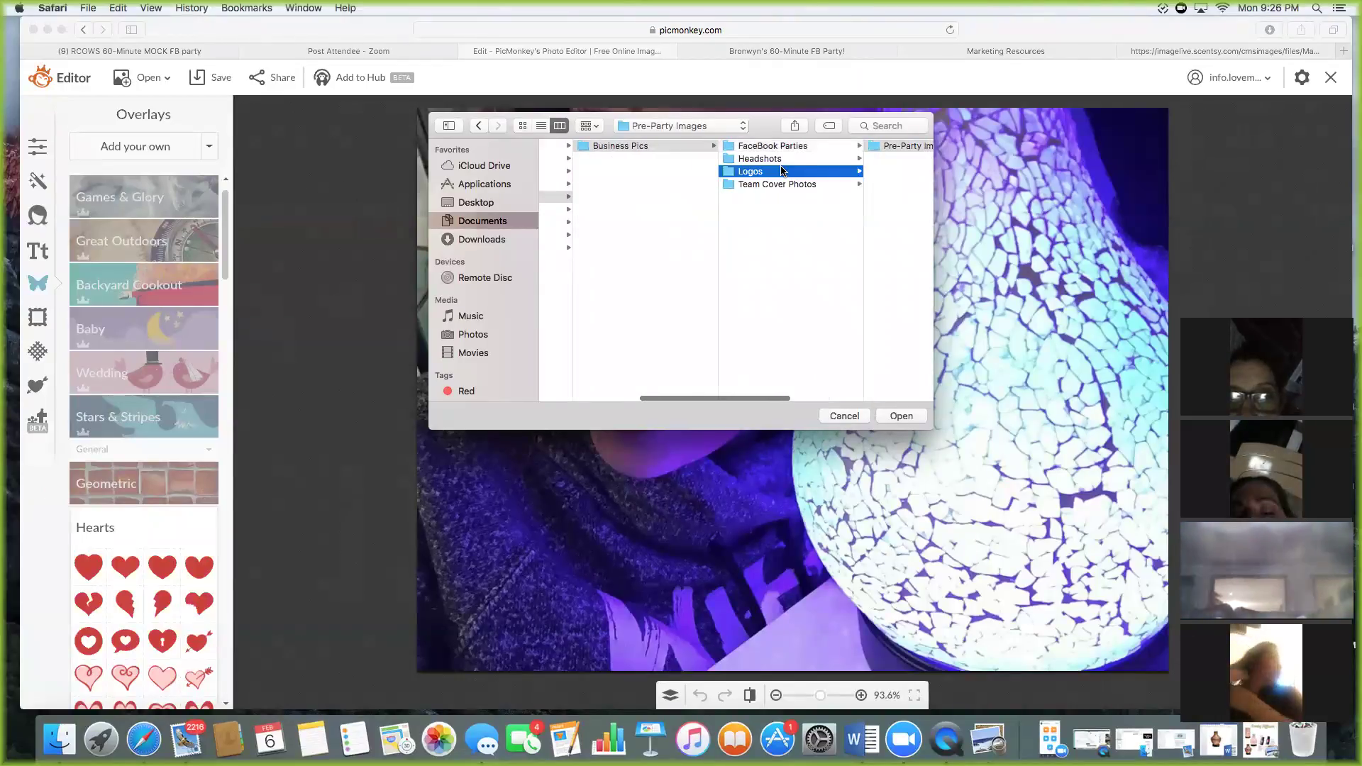
{"action": "left_click", "coordinate": [805, 174]}
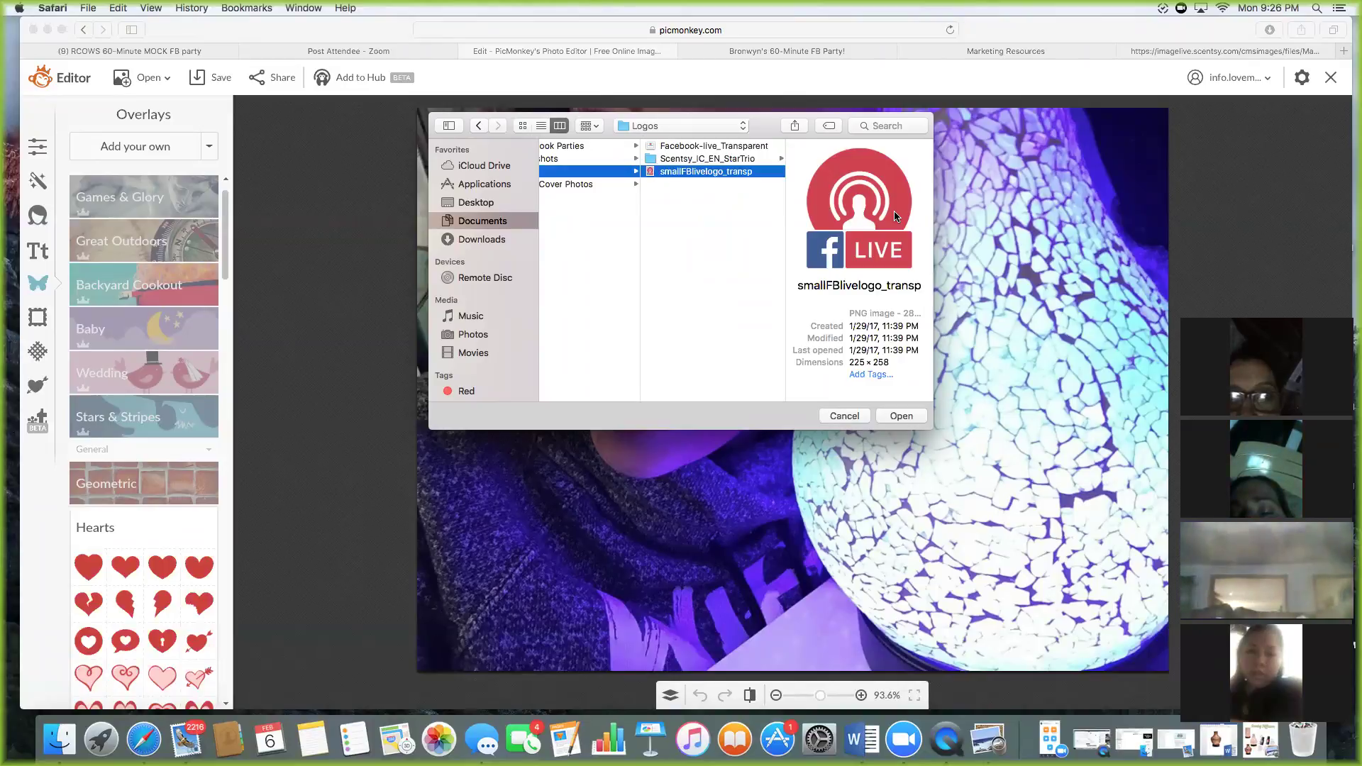
{"action": "left_click", "coordinate": [901, 417]}
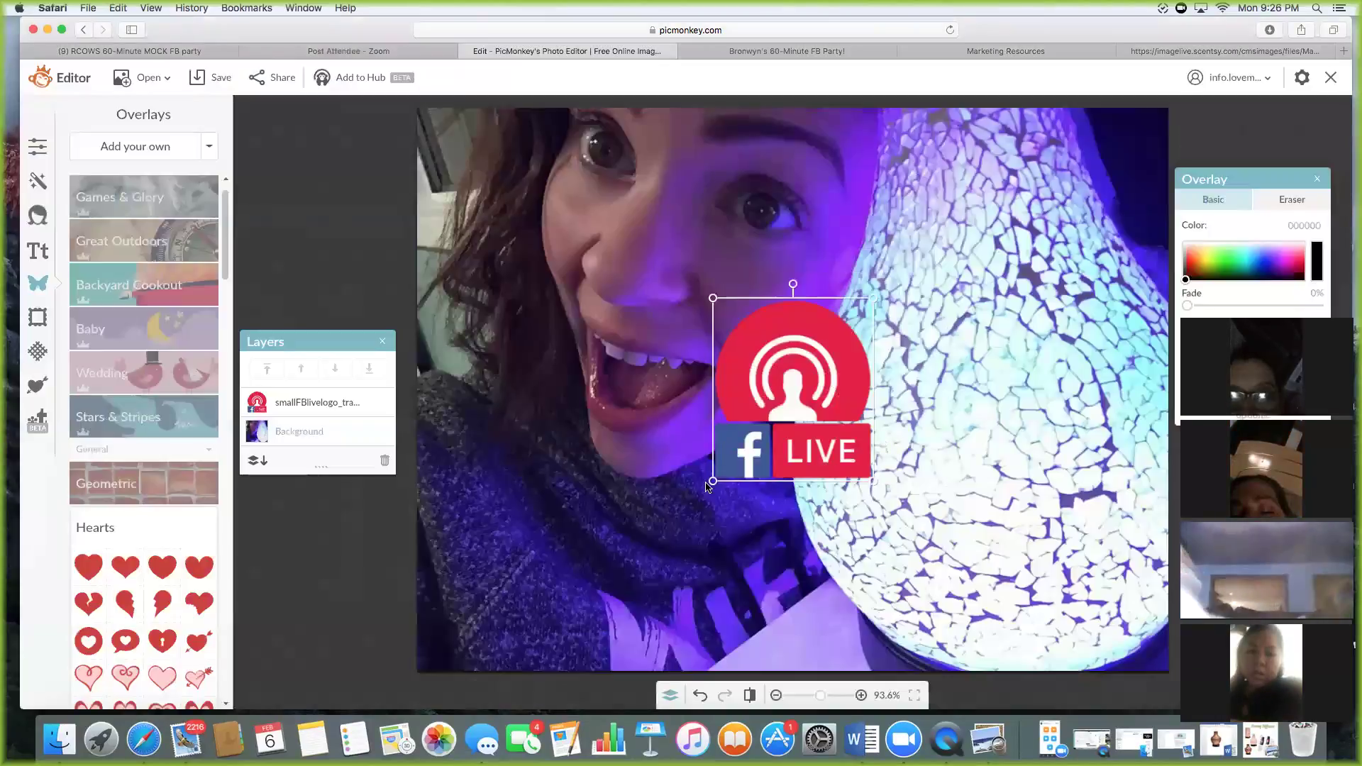
{"action": "left_click_drag", "start_coordinate": [713, 482], "coordinate": [612, 593]}
{"action": "left_click_drag", "start_coordinate": [748, 518], "coordinate": [1042, 607]}
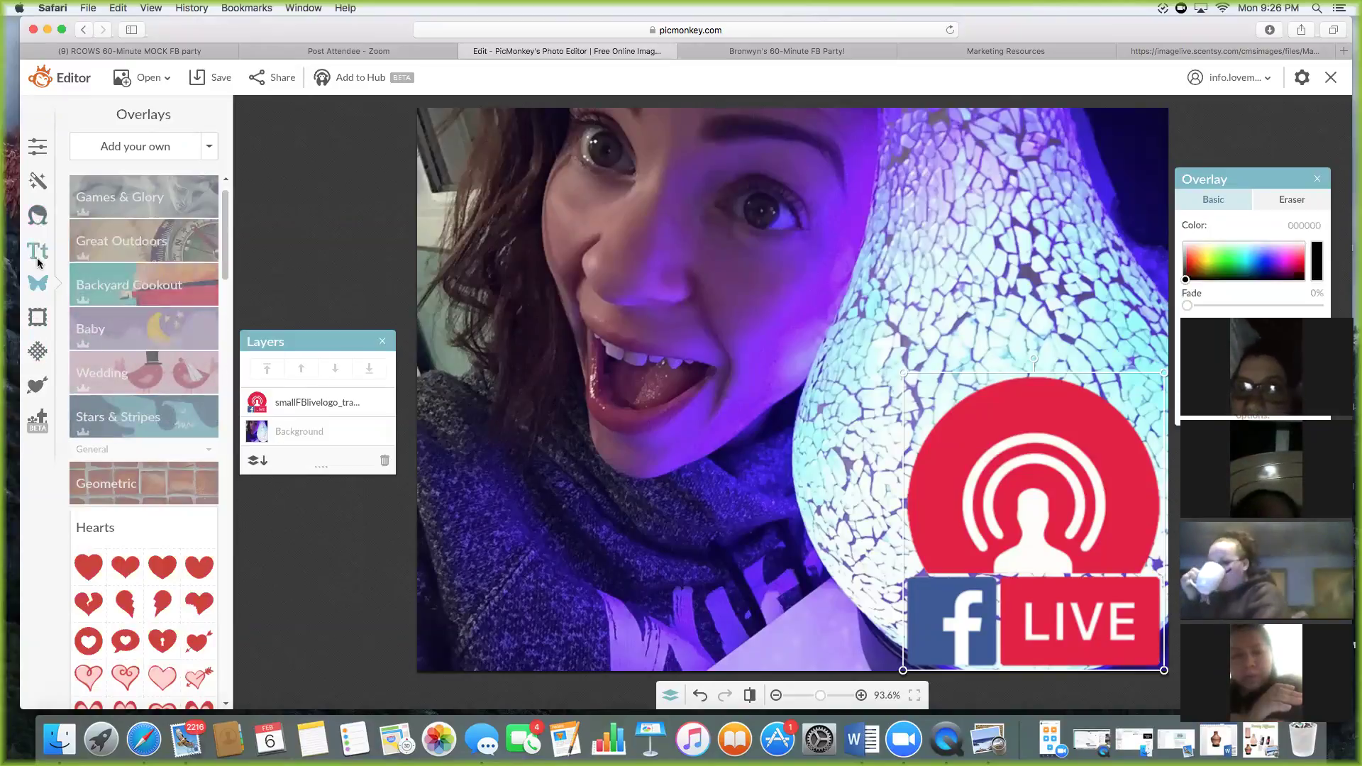
Add a solid rectangle from the Geometric overlays and enlarge it to cover the photo's lower-left area up to the logo.
{"action": "left_click", "coordinate": [146, 206]}
{"action": "left_click", "coordinate": [382, 341]}
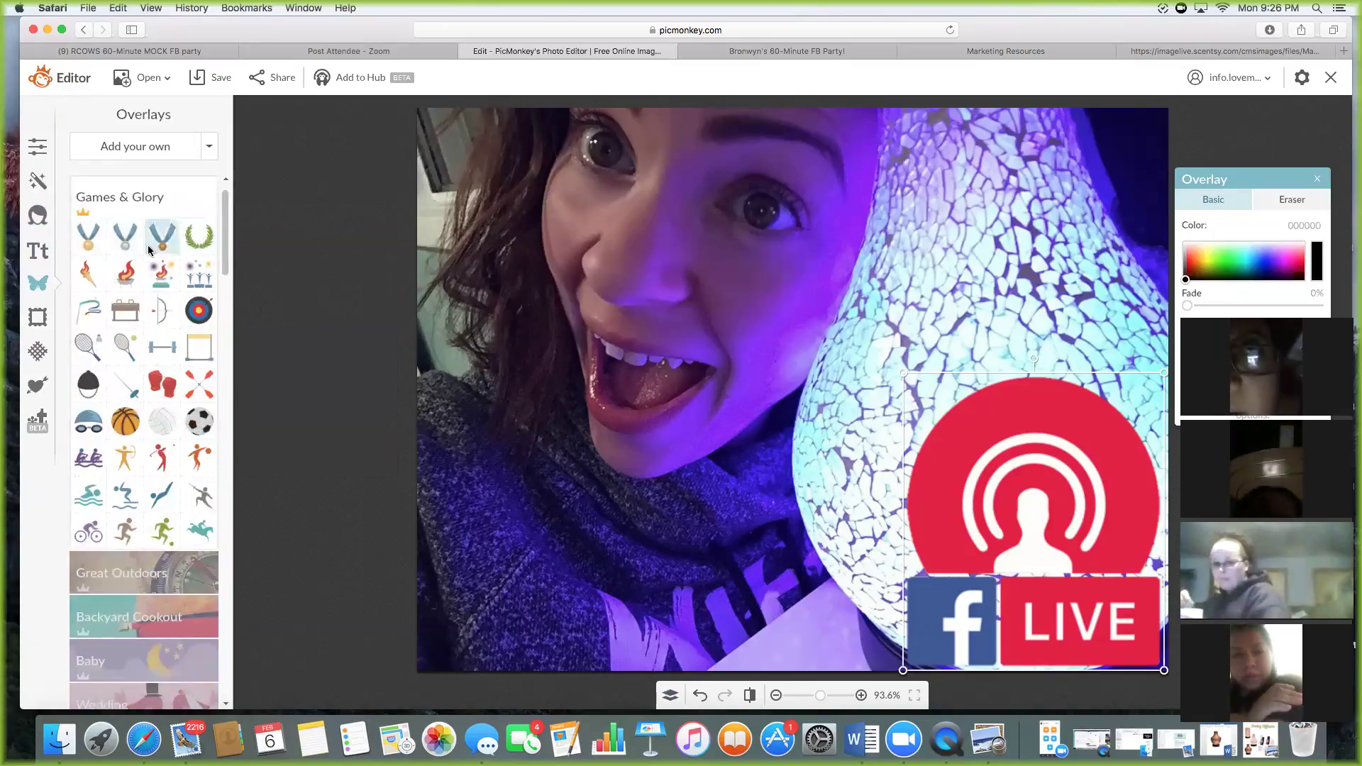
{"action": "scroll", "coordinate": [170, 354], "scroll_direction": "down", "scroll_amount": 10}
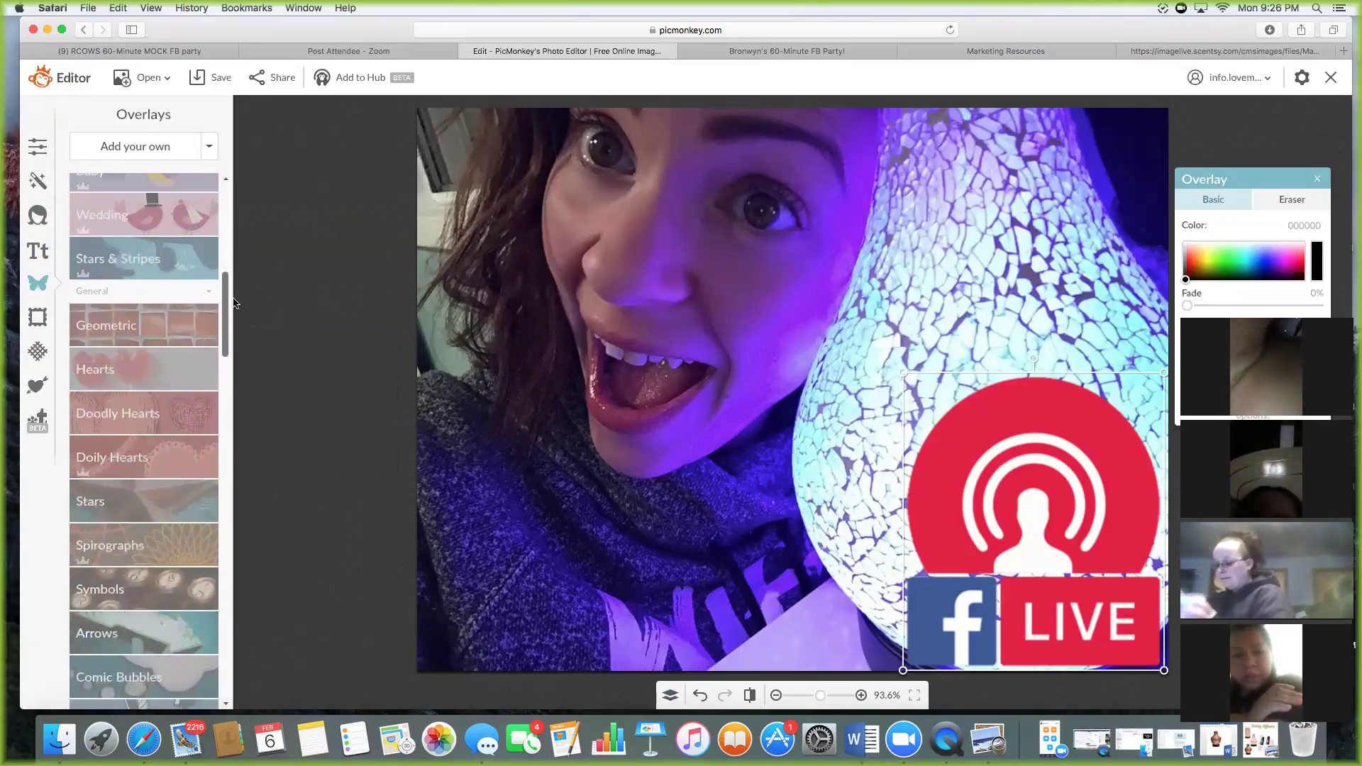
{"action": "left_click", "coordinate": [166, 349]}
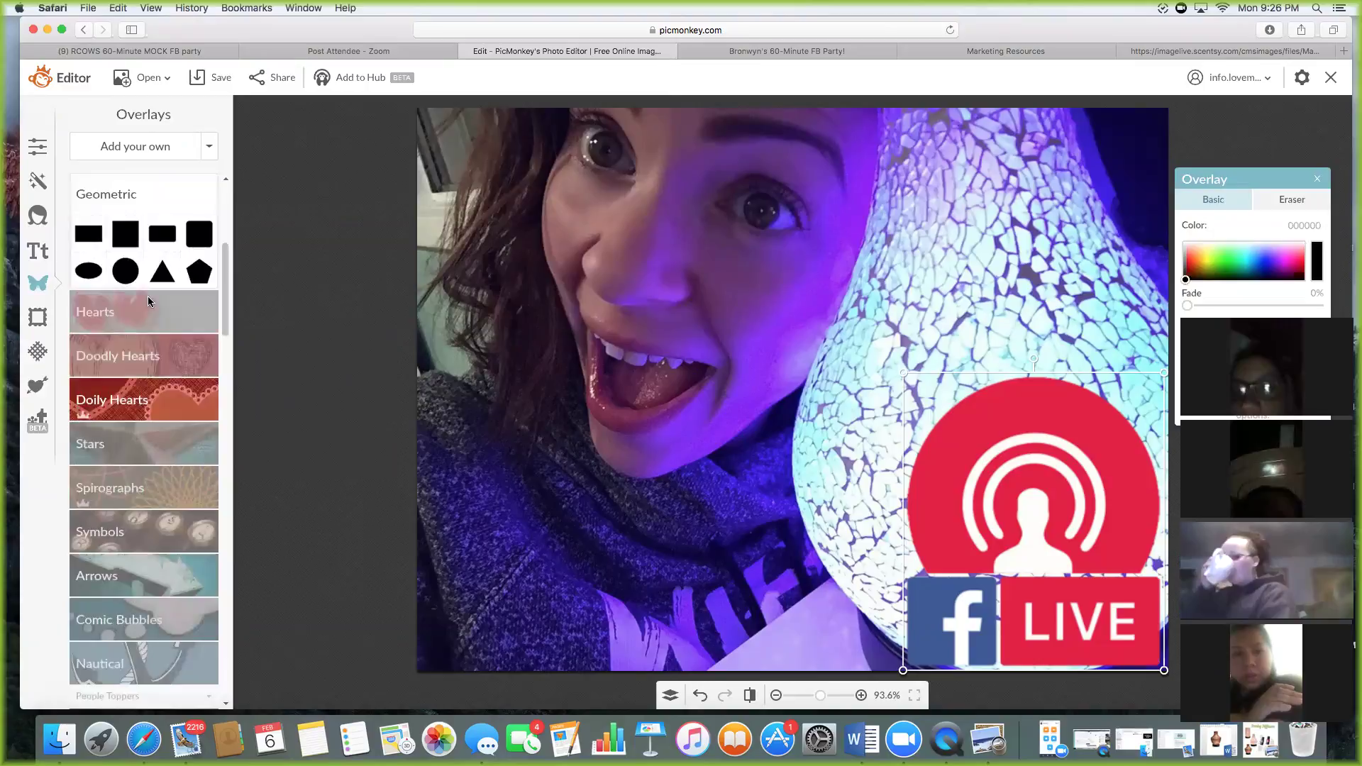
{"action": "left_click", "coordinate": [88, 233]}
{"action": "left_click_drag", "start_coordinate": [735, 389], "coordinate": [426, 532]}
{"action": "left_click_drag", "start_coordinate": [586, 459], "coordinate": [614, 568]}
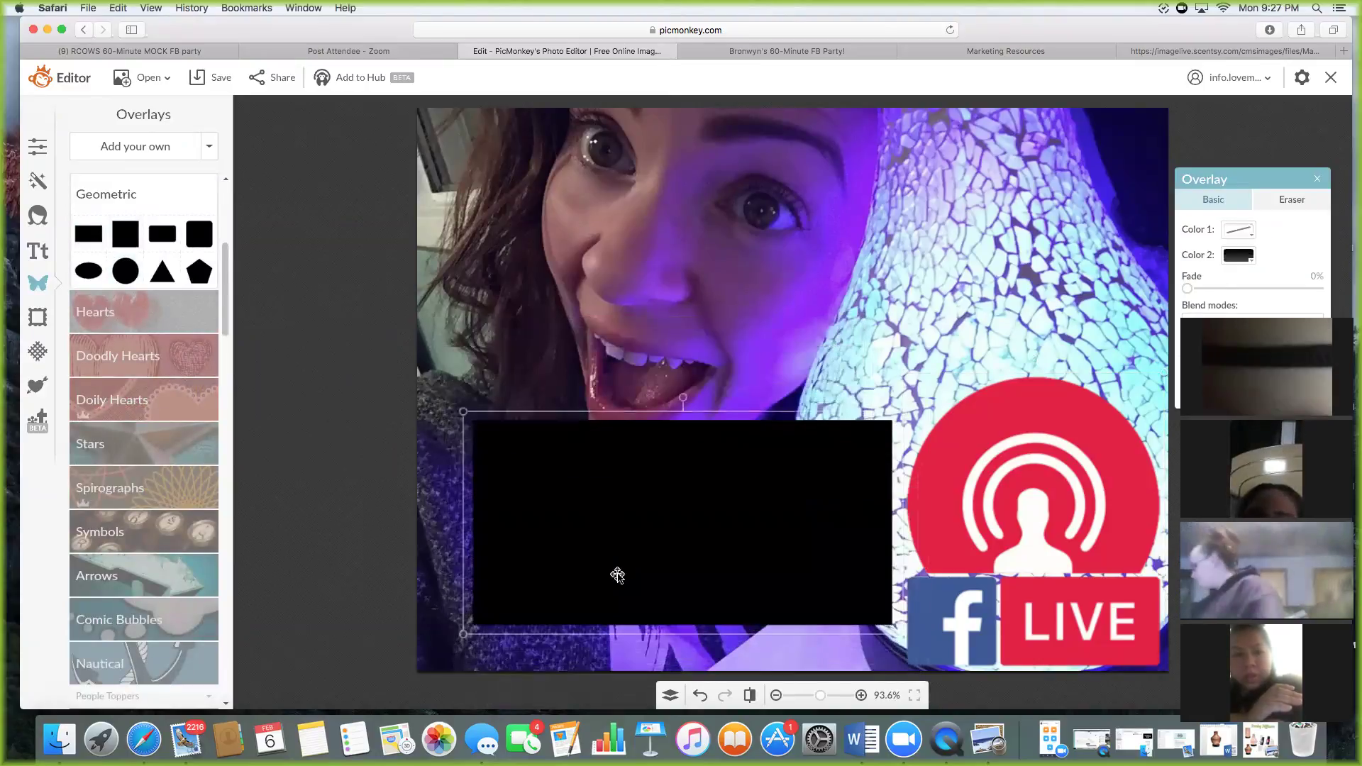
{"action": "left_click_drag", "start_coordinate": [464, 633], "coordinate": [415, 671]}
{"action": "left_click_drag", "start_coordinate": [566, 595], "coordinate": [581, 520]}
{"action": "left_click_drag", "start_coordinate": [428, 594], "coordinate": [386, 629]}
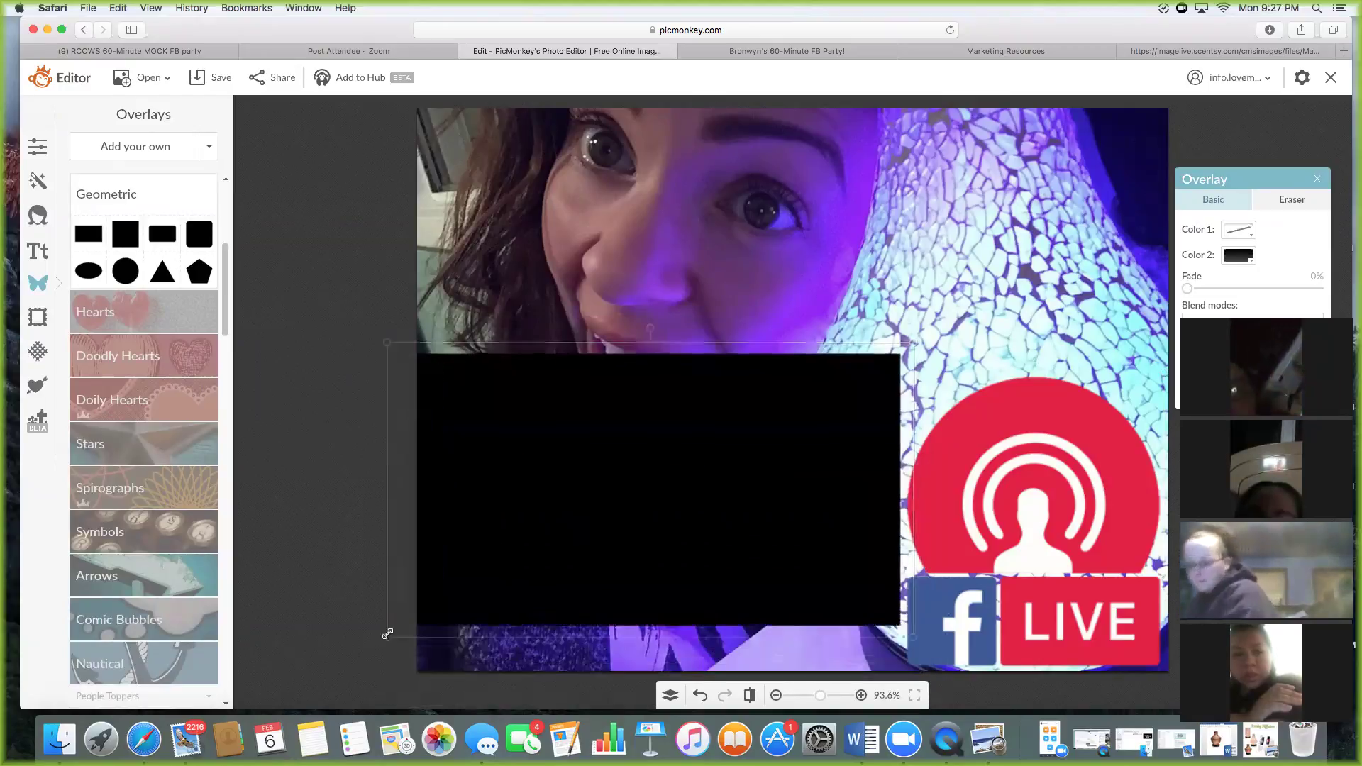
{"action": "left_click_drag", "start_coordinate": [615, 514], "coordinate": [633, 660]}
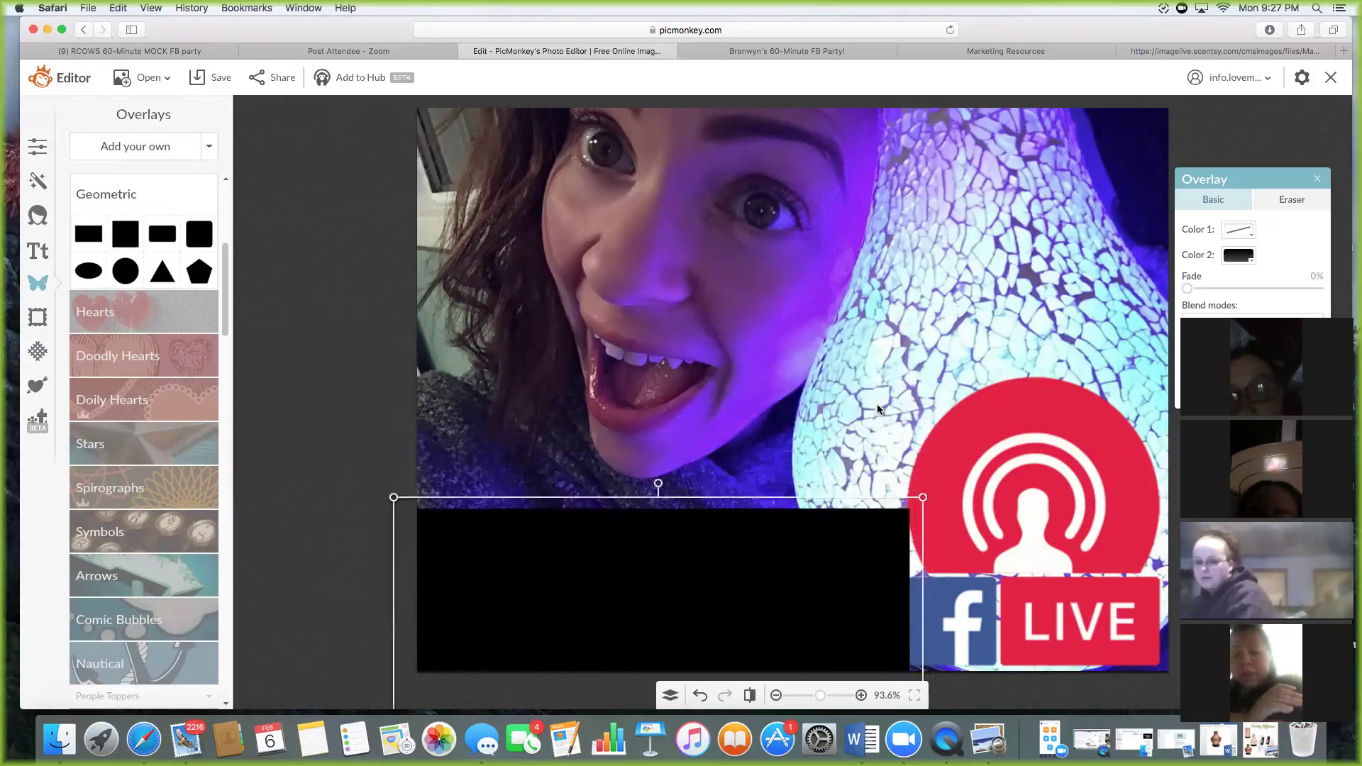
Change the rectangle's fill to white by sampling a bright spot on the diffuser.
{"action": "left_click", "coordinate": [1247, 260]}
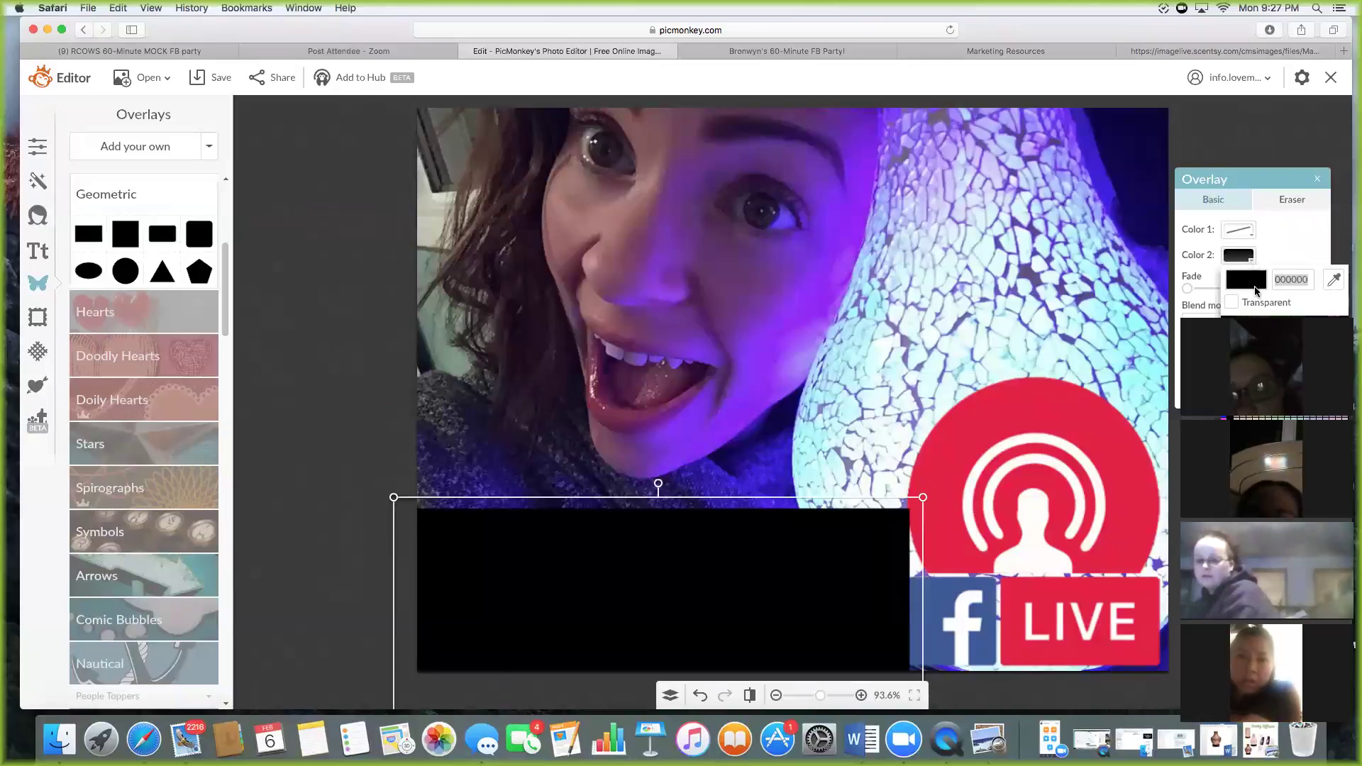
{"action": "left_click", "coordinate": [1340, 283]}
{"action": "left_click", "coordinate": [820, 443]}
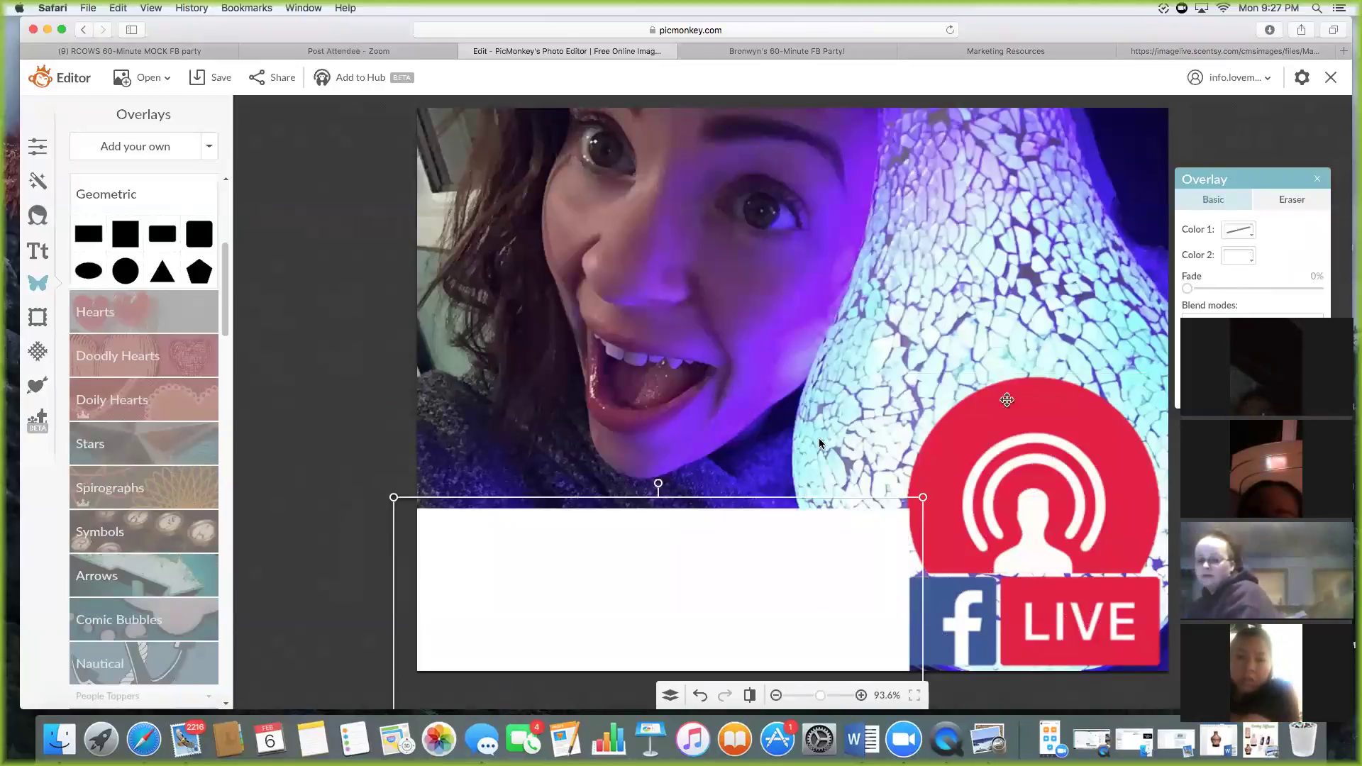
Bring the Facebook Live logo to the front and shift it slightly left so it overlaps the white rectangle.
{"action": "left_click_drag", "start_coordinate": [936, 647], "coordinate": [1005, 621]}
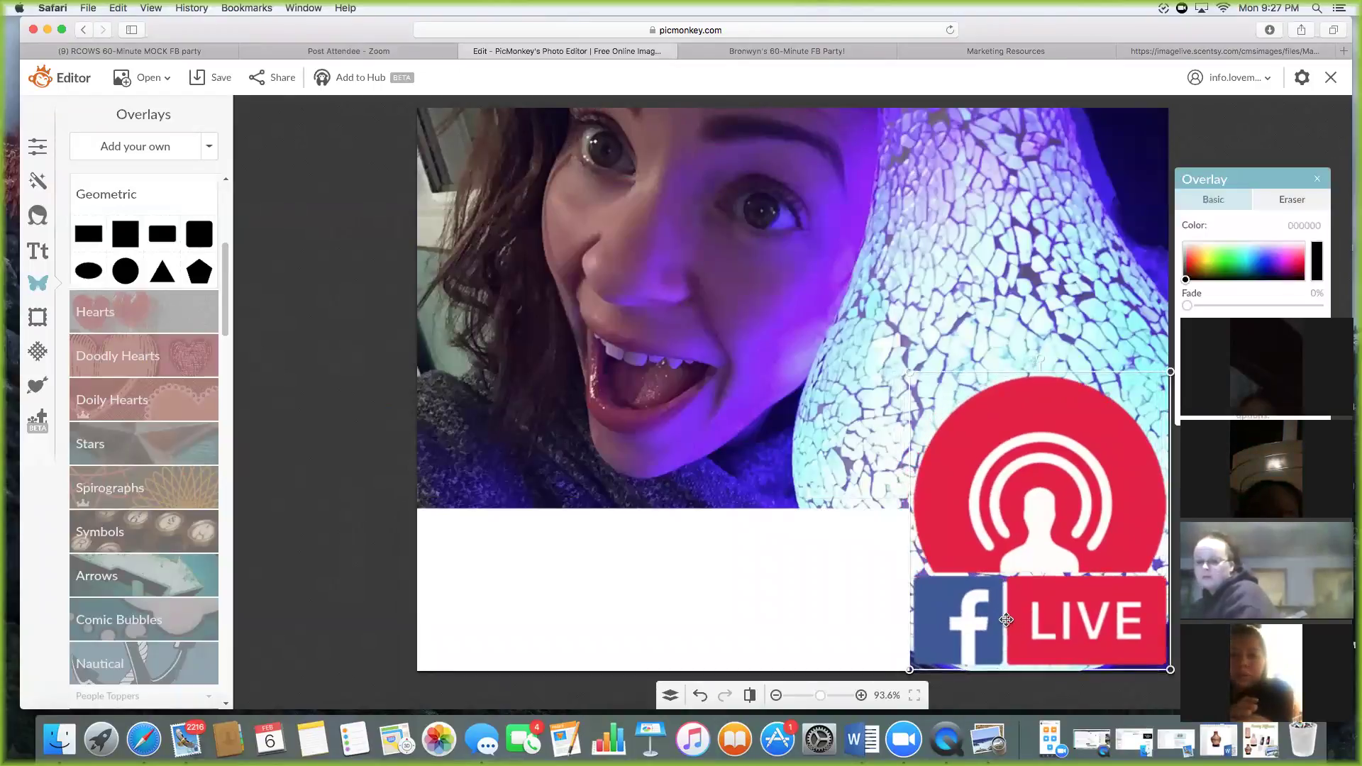
{"action": "right_click", "coordinate": [1005, 621]}
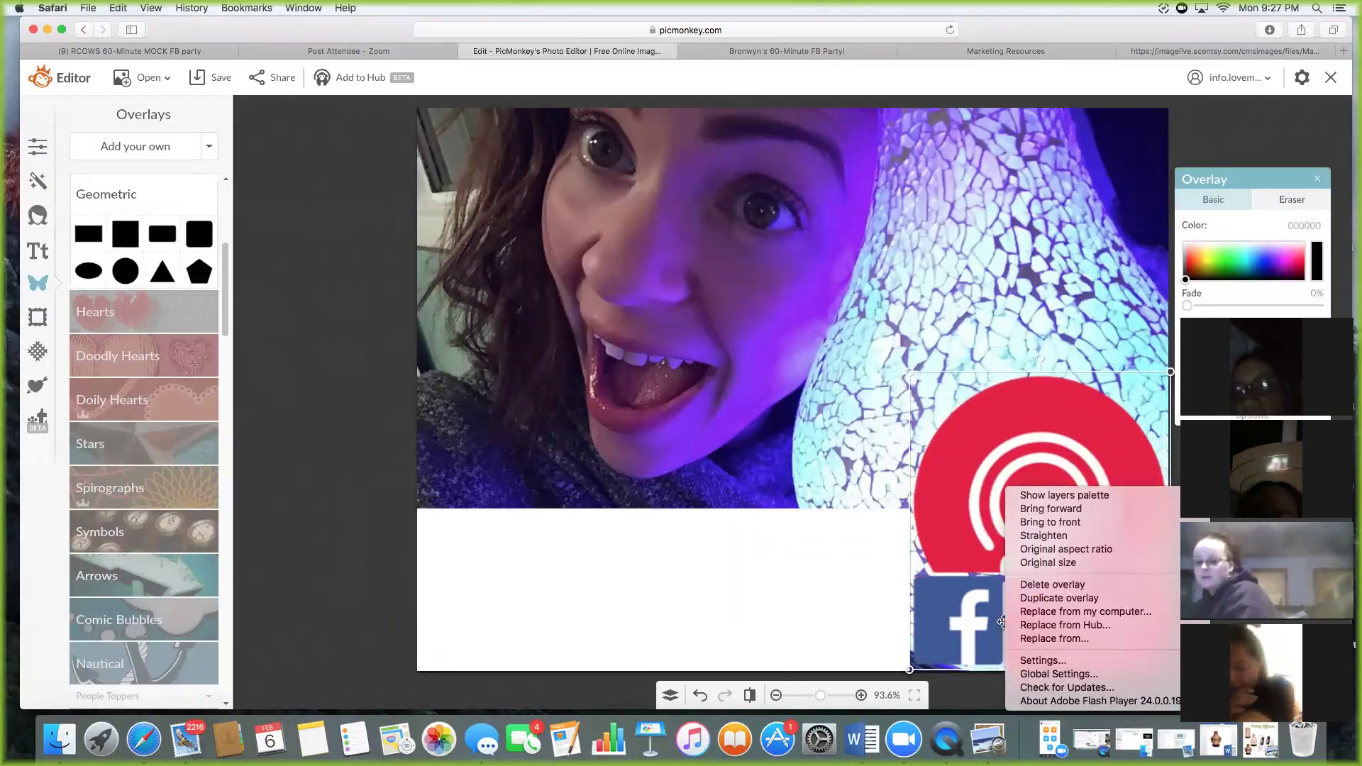
{"action": "left_click", "coordinate": [1050, 522]}
{"action": "left_click_drag", "start_coordinate": [1002, 550], "coordinate": [968, 547]}
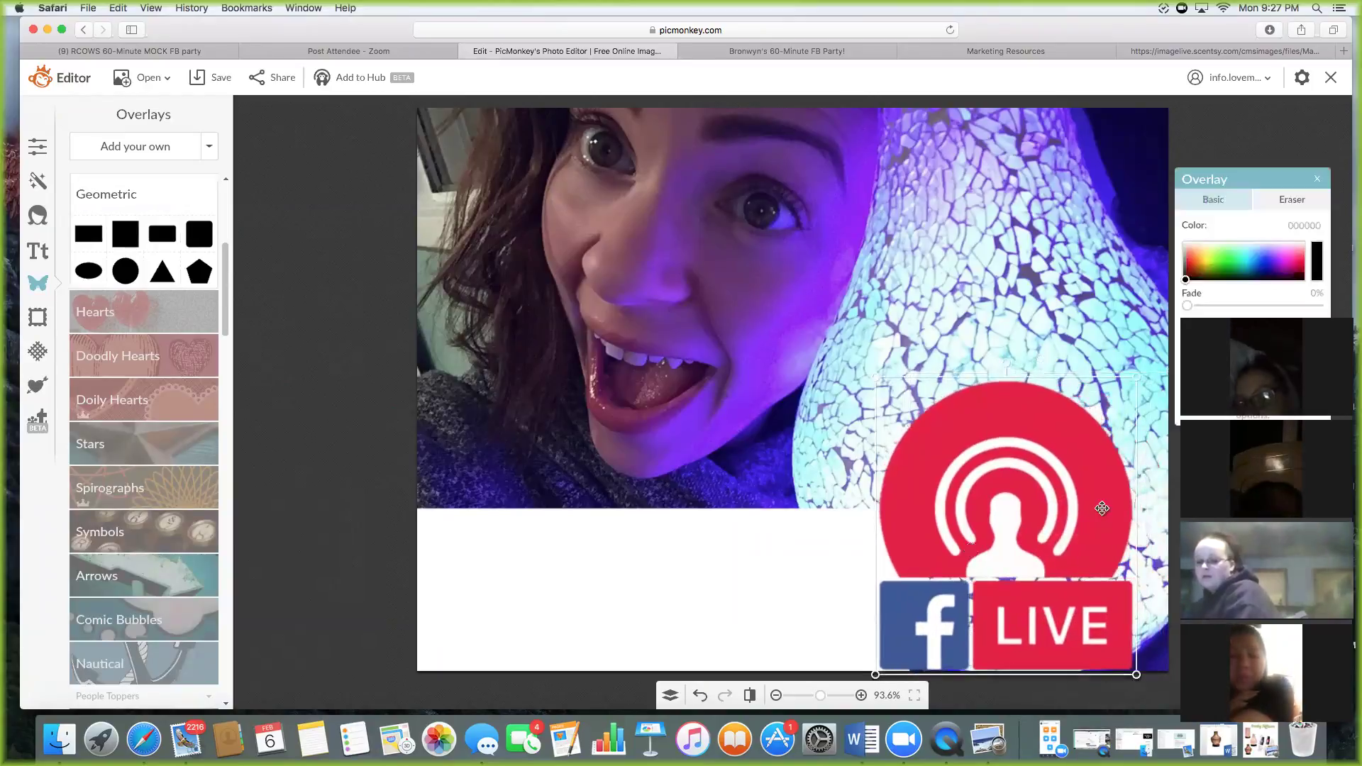
Add a text box in Mission Script reading "Join the LIVE Event on 2/8".
{"action": "left_click", "coordinate": [738, 556]}
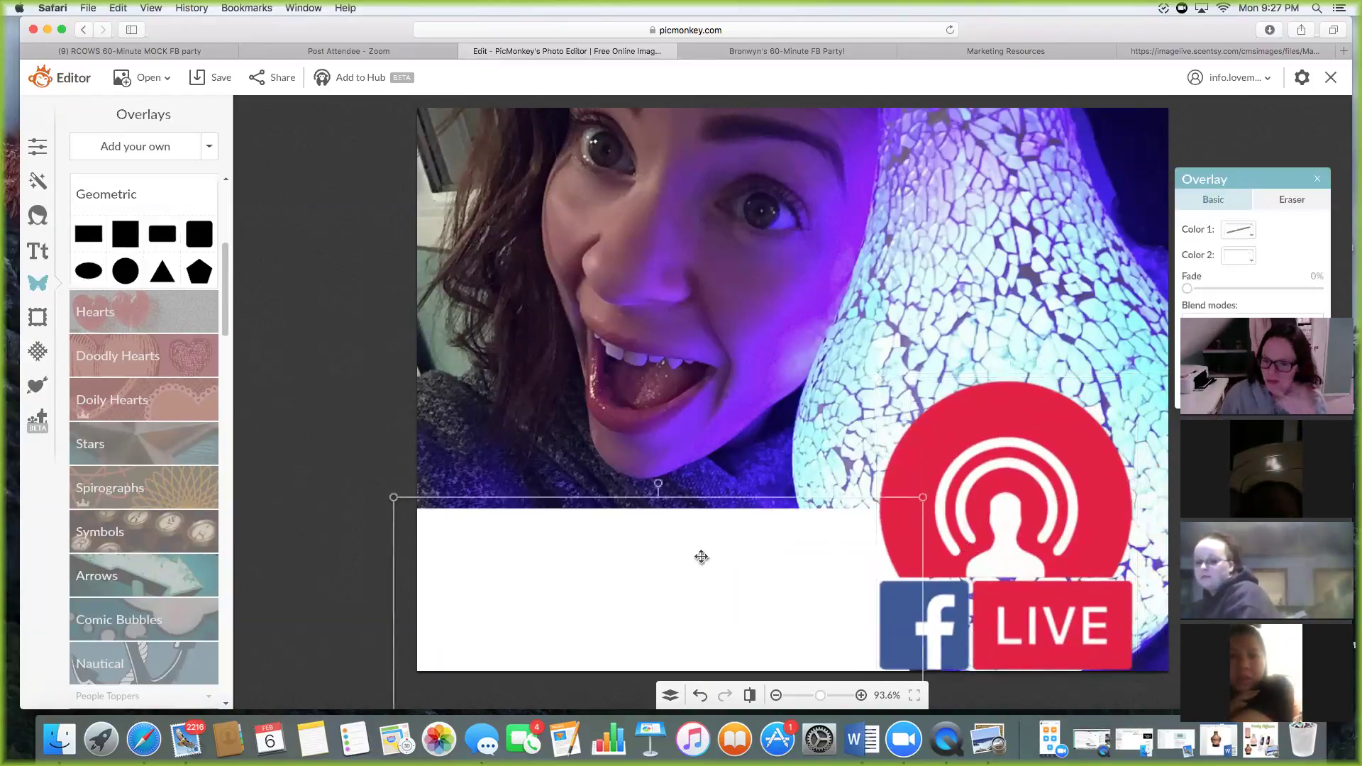
{"action": "left_click", "coordinate": [38, 251]}
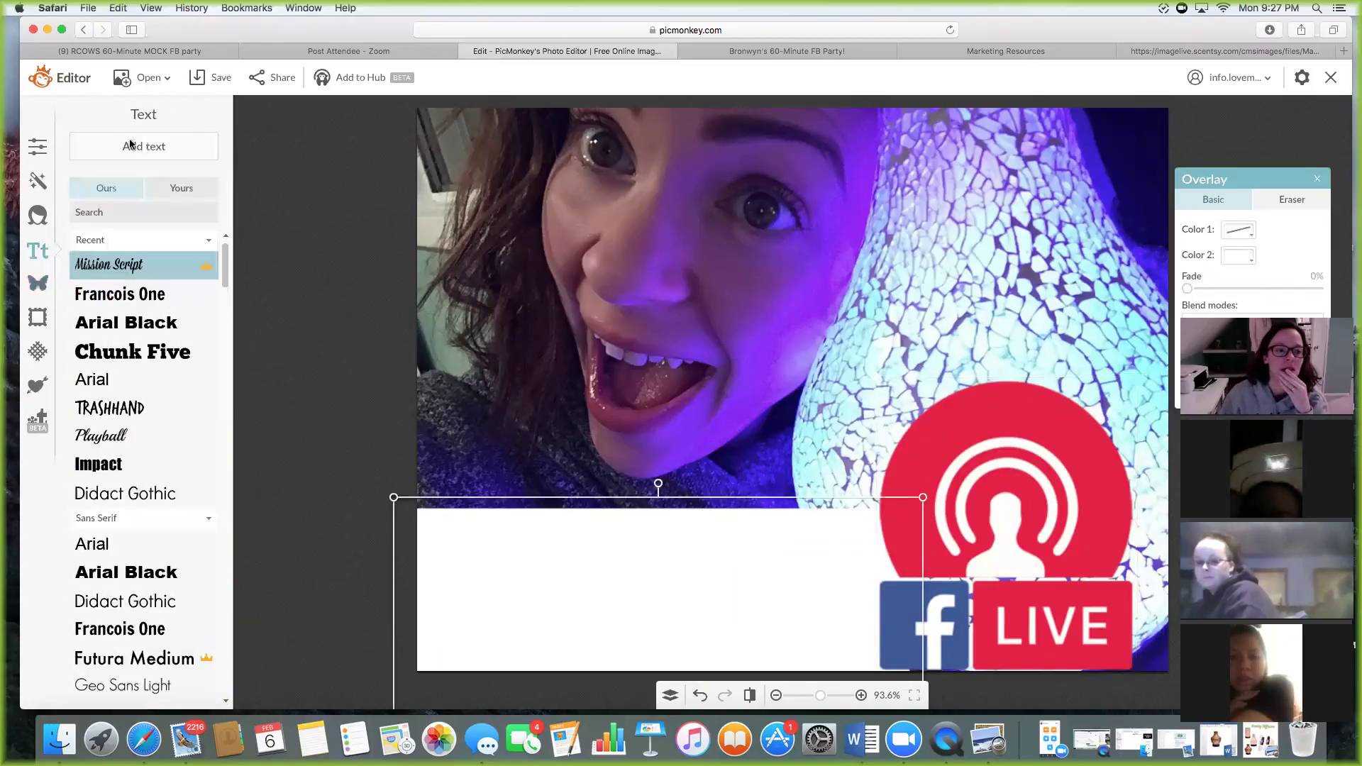
{"action": "left_click", "coordinate": [145, 147]}
{"action": "left_click", "coordinate": [716, 363]}
{"action": "type", "text": "9oin the Live xV"}
{"action": "key", "text": "BackSpace"}
{"action": "key", "text": "BackSpace"}
{"action": "key", "text": "BackSpace"}
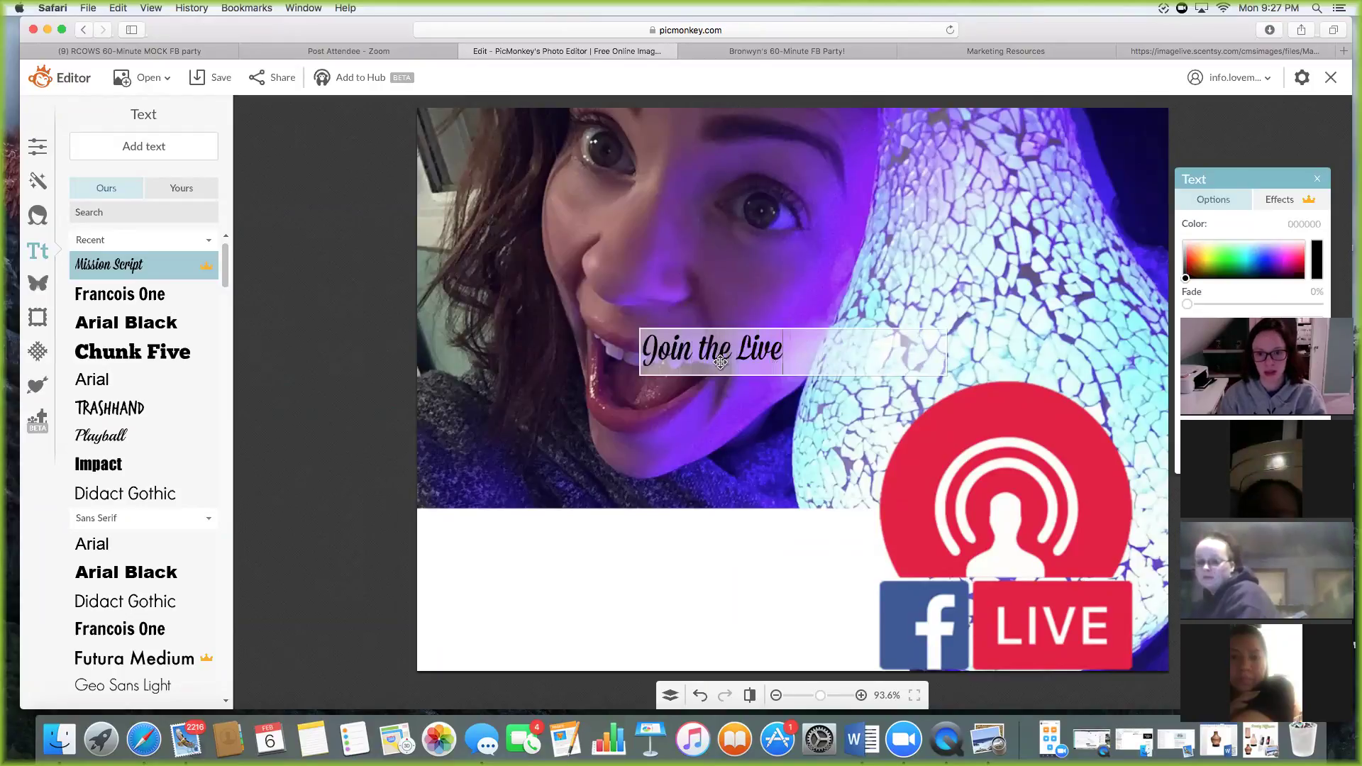
{"action": "type", "text": "IVE Event on 2/8"}
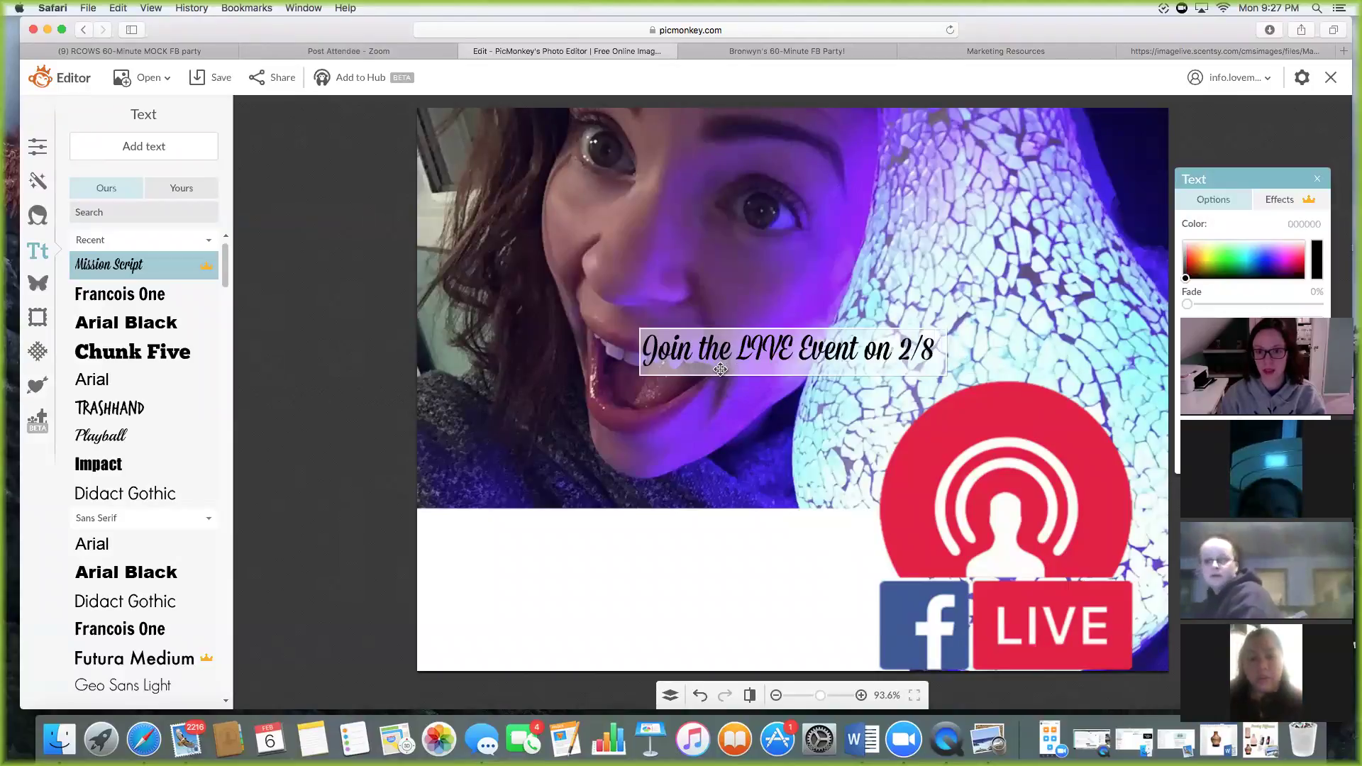
Add a second line reading "at 9pm EST" to the event text and finish editing it.
{"action": "key", "text": "Return"}
{"action": "type", "text": "at 9pm"}
{"action": "key", "text": "BackSpace"}
{"action": "key", "text": "BackSpace"}
{"action": "key", "text": "BackSpace"}
{"action": "type", "text": "9pm"}
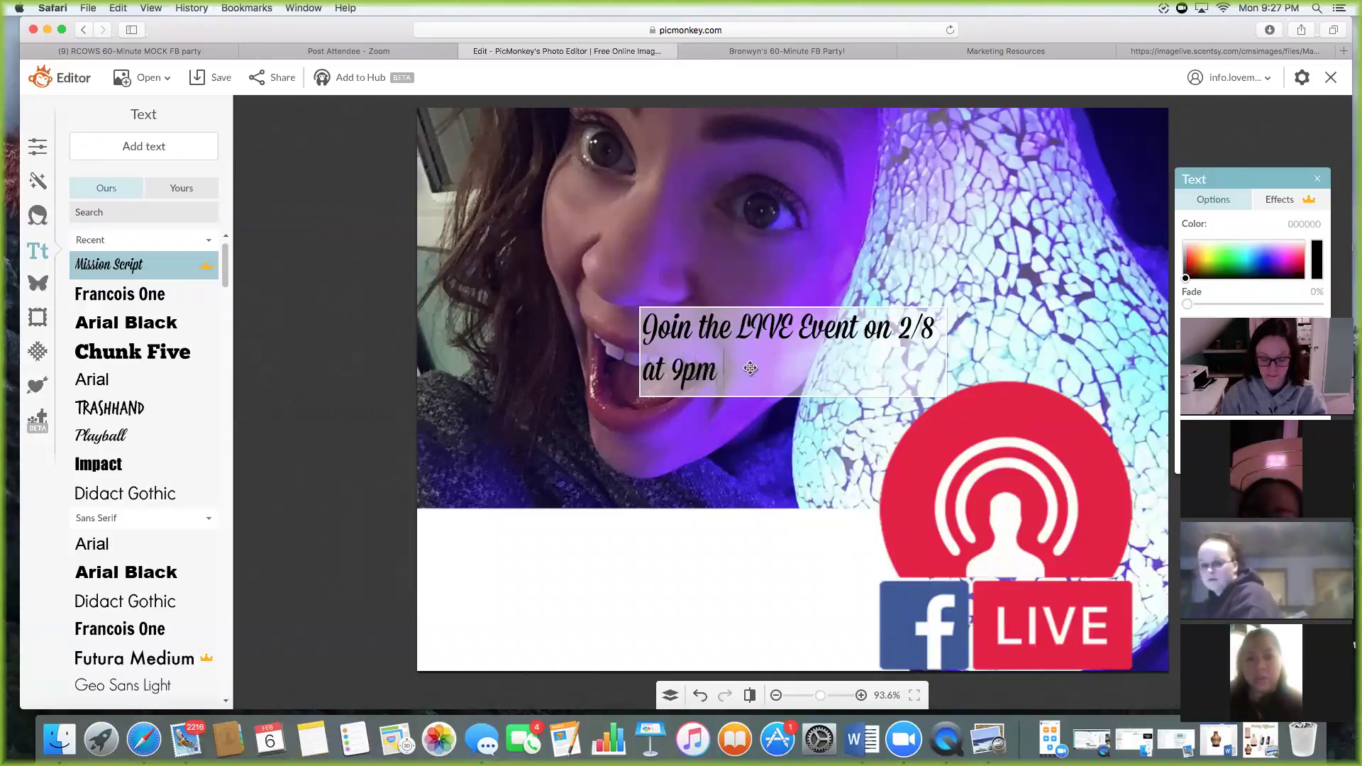
{"action": "type", "text": " EST"}
{"action": "left_click", "coordinate": [750, 367]}
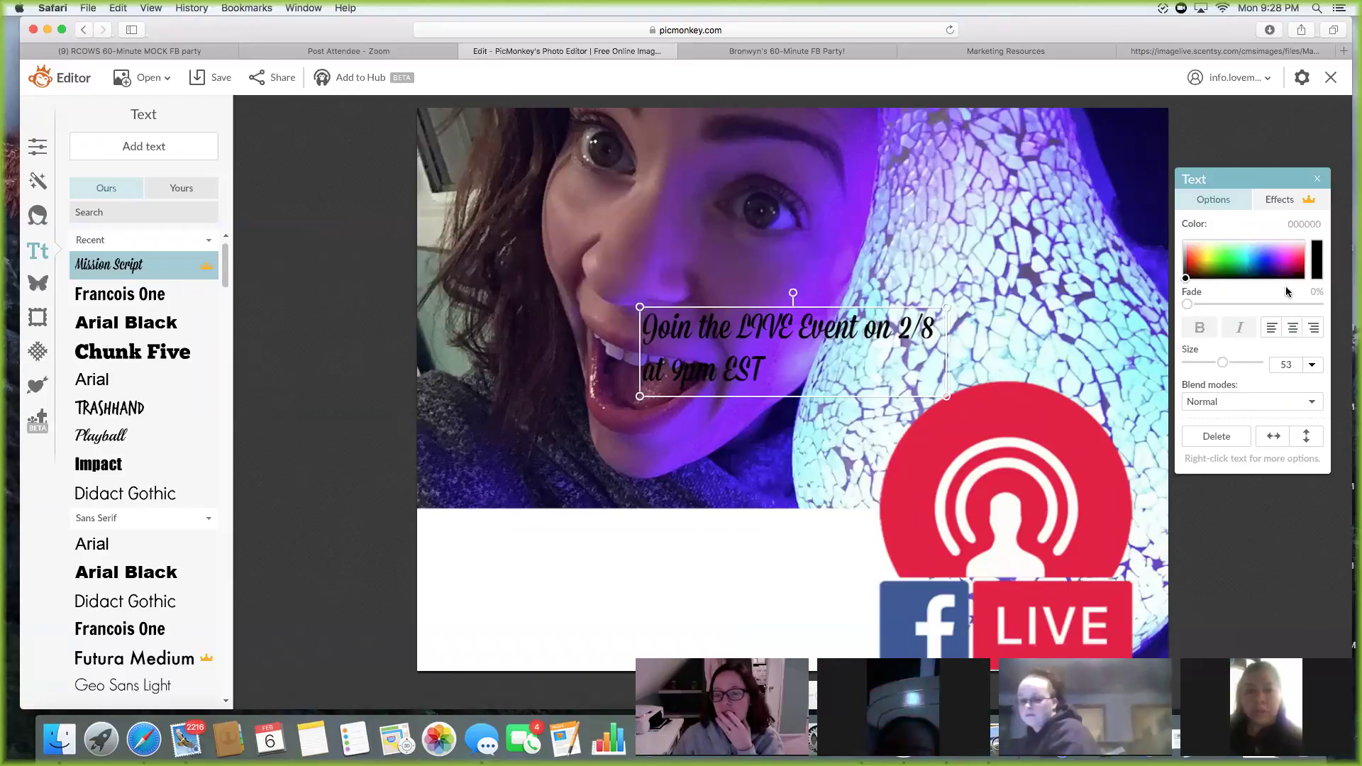
Center-align the event text on the white rectangle and set it in Chunk Five at size 67, widening its text box to fit.
{"action": "left_click", "coordinate": [1293, 328]}
{"action": "left_click_drag", "start_coordinate": [765, 348], "coordinate": [600, 548]}
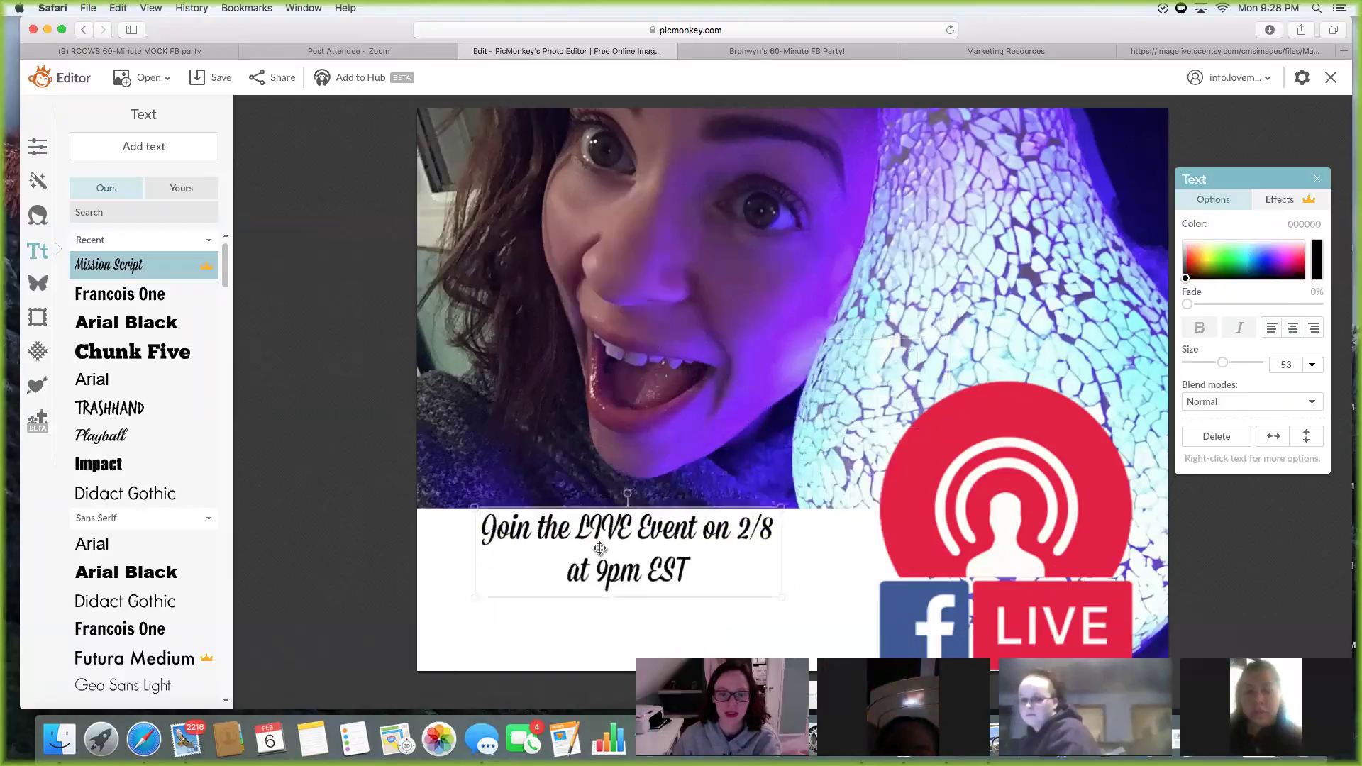
{"action": "left_click", "coordinate": [160, 352]}
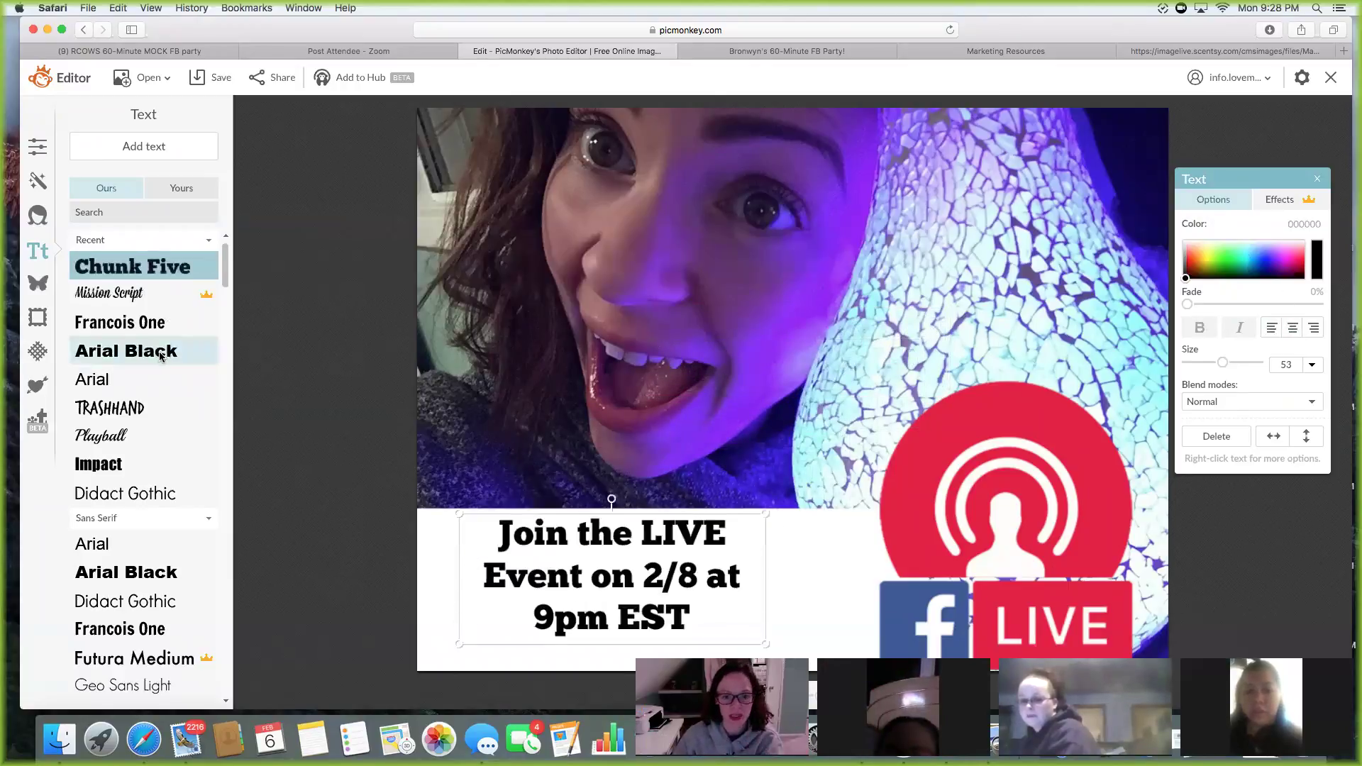
{"action": "left_click_drag", "start_coordinate": [767, 611], "coordinate": [867, 605]}
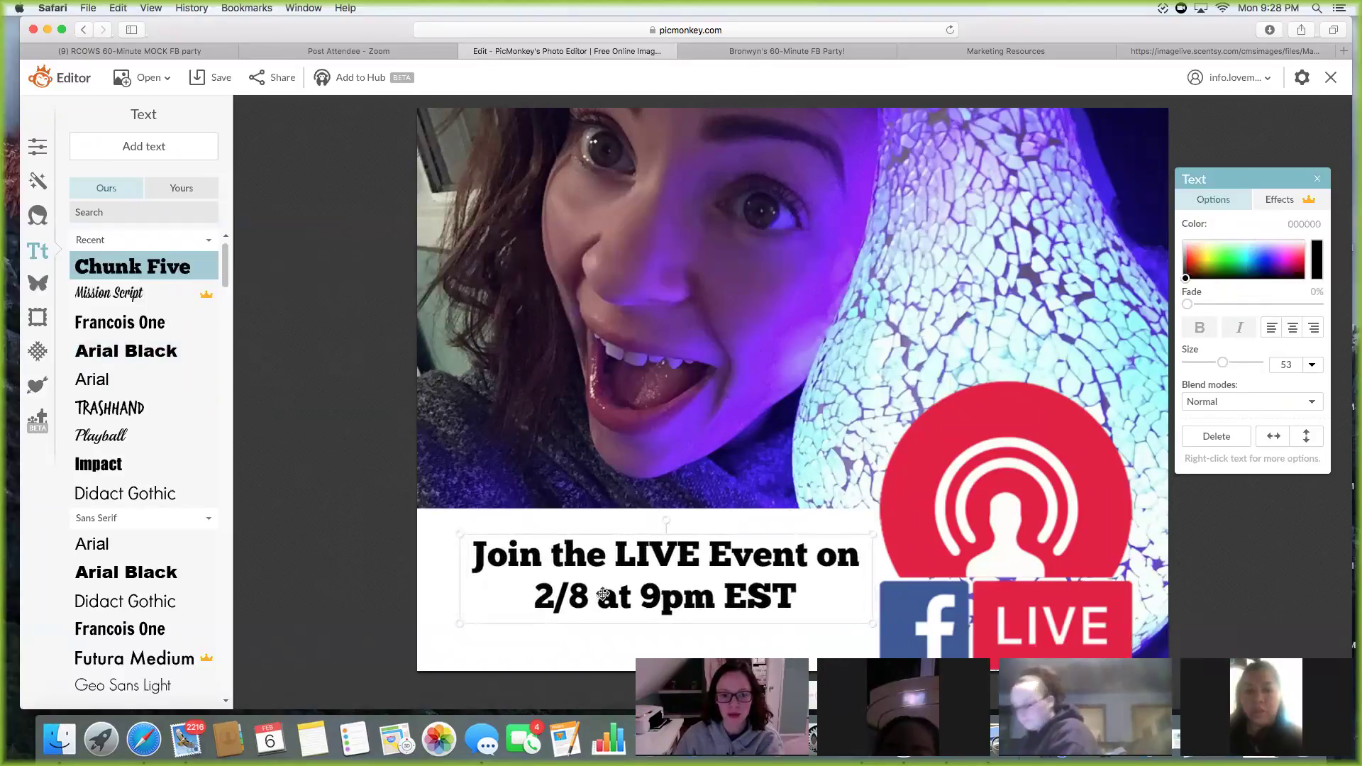
{"action": "left_click_drag", "start_coordinate": [457, 576], "coordinate": [424, 576]}
{"action": "mouse_move", "coordinate": [1222, 365]}
{"action": "left_mouse_down"}
{"action": "mouse_move", "coordinate": [1242, 365]}
{"action": "mouse_move", "coordinate": [1229, 369]}
{"action": "left_mouse_up"}
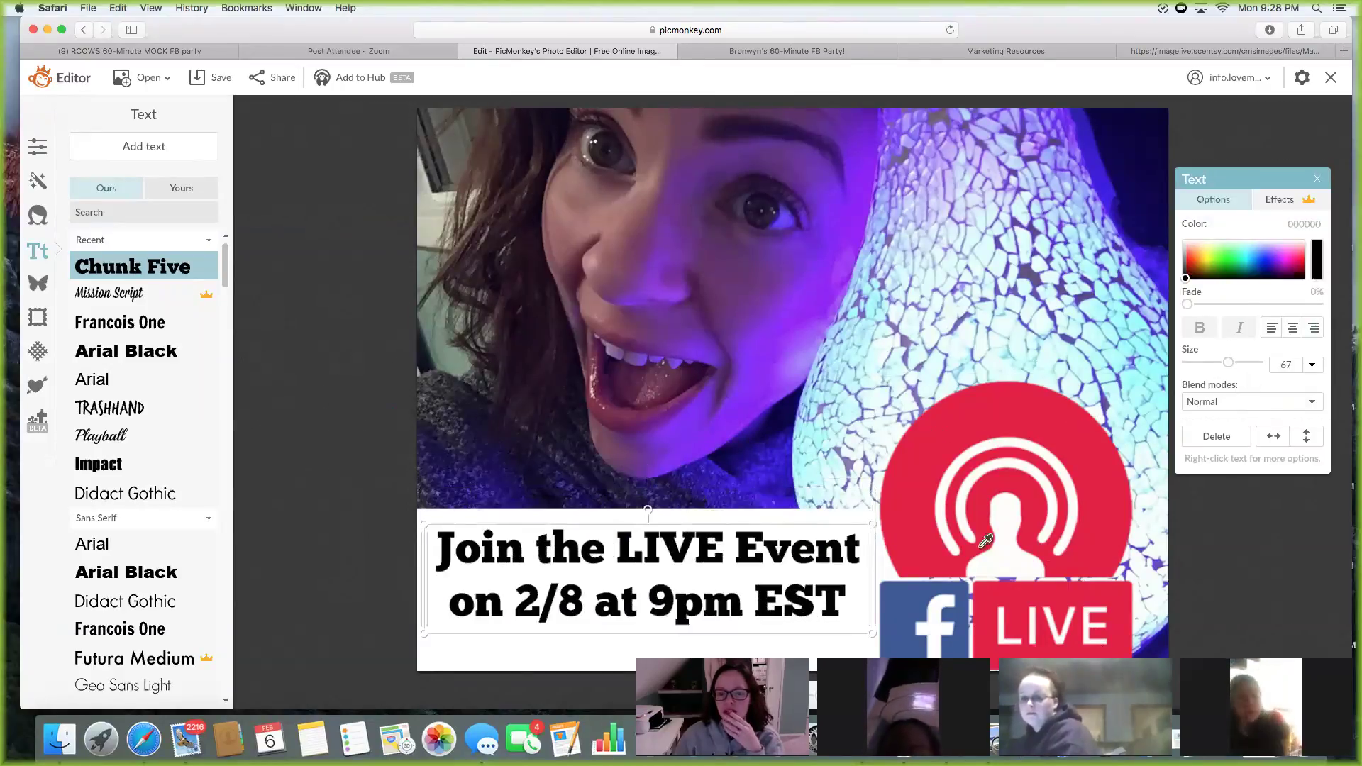
Color the event text with the blue sampled from the Facebook logo and the word LIVE with the logo's red.
{"action": "left_click", "coordinate": [900, 604]}
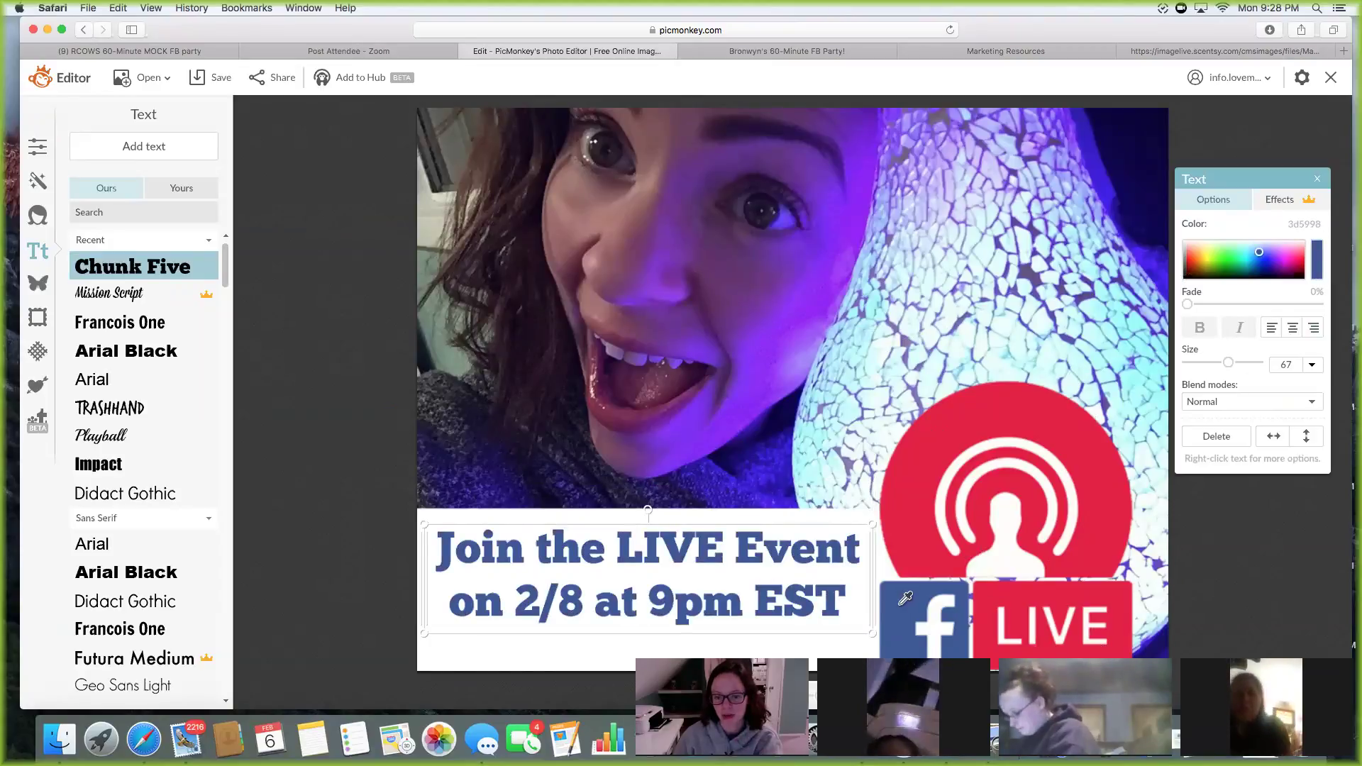
{"action": "left_click", "coordinate": [680, 552]}
{"action": "left_click", "coordinate": [680, 552]}
{"action": "double_click", "coordinate": [679, 551]}
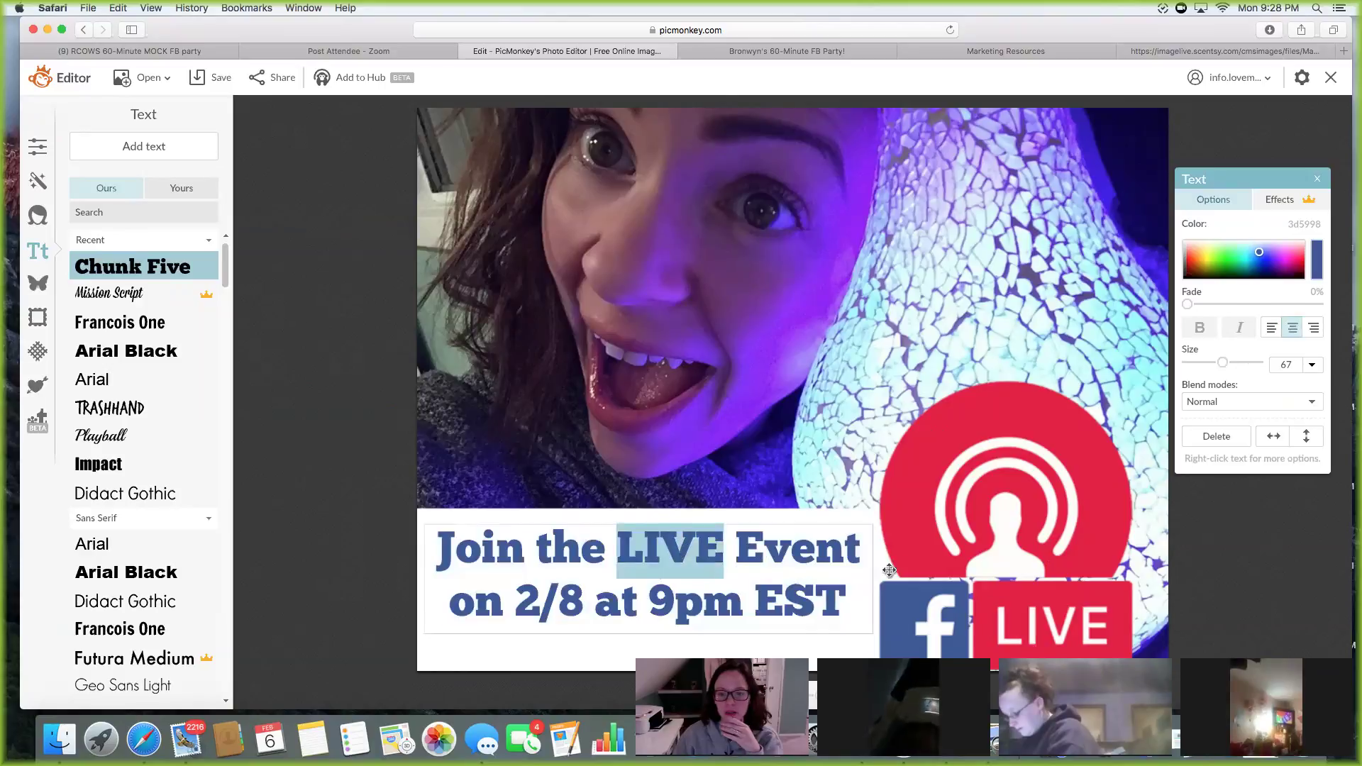
{"action": "left_click", "coordinate": [1112, 505]}
{"action": "left_click", "coordinate": [580, 644]}
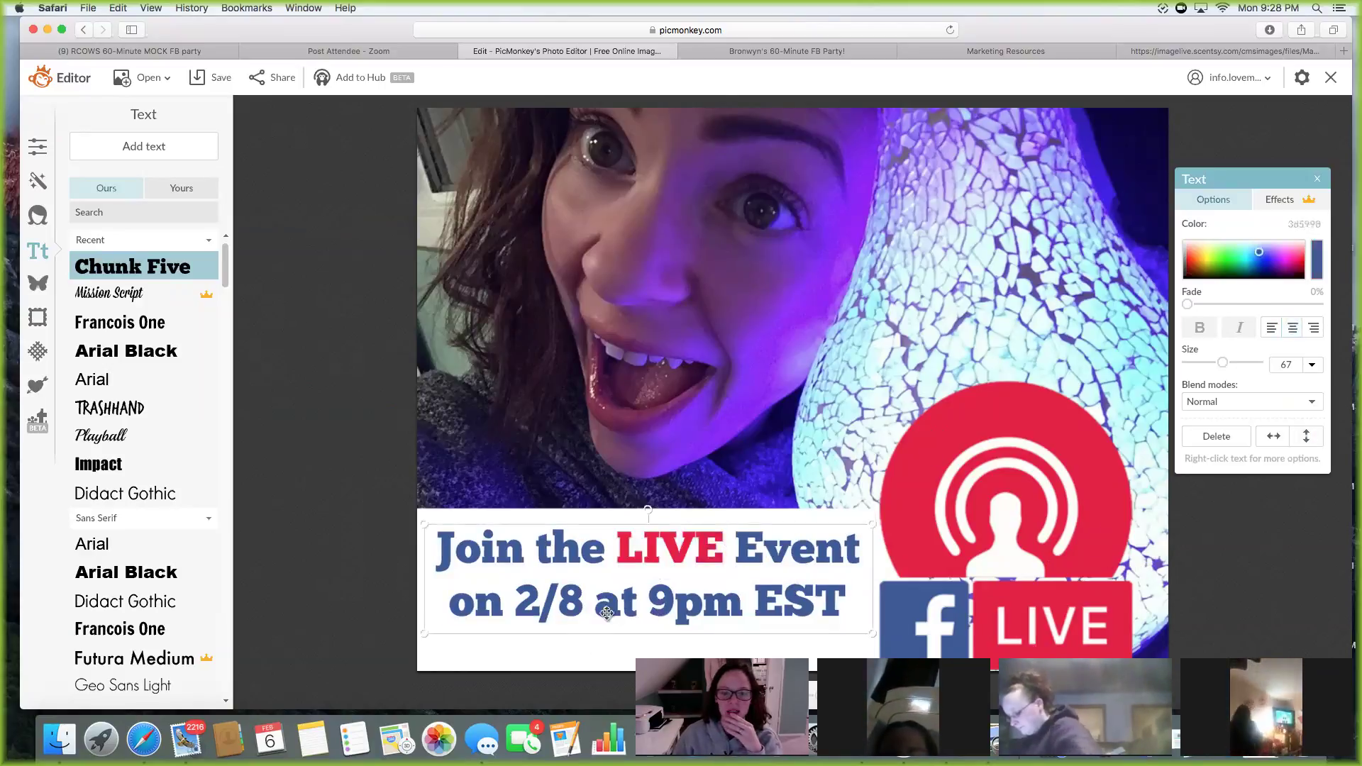
Color "2/8 at 9pm EST" with the logo's red and move the event text slightly down within the white rectangle.
{"action": "left_click", "coordinate": [529, 600]}
{"action": "left_click", "coordinate": [521, 600]}
{"action": "left_click_drag", "start_coordinate": [521, 601], "coordinate": [840, 596]}
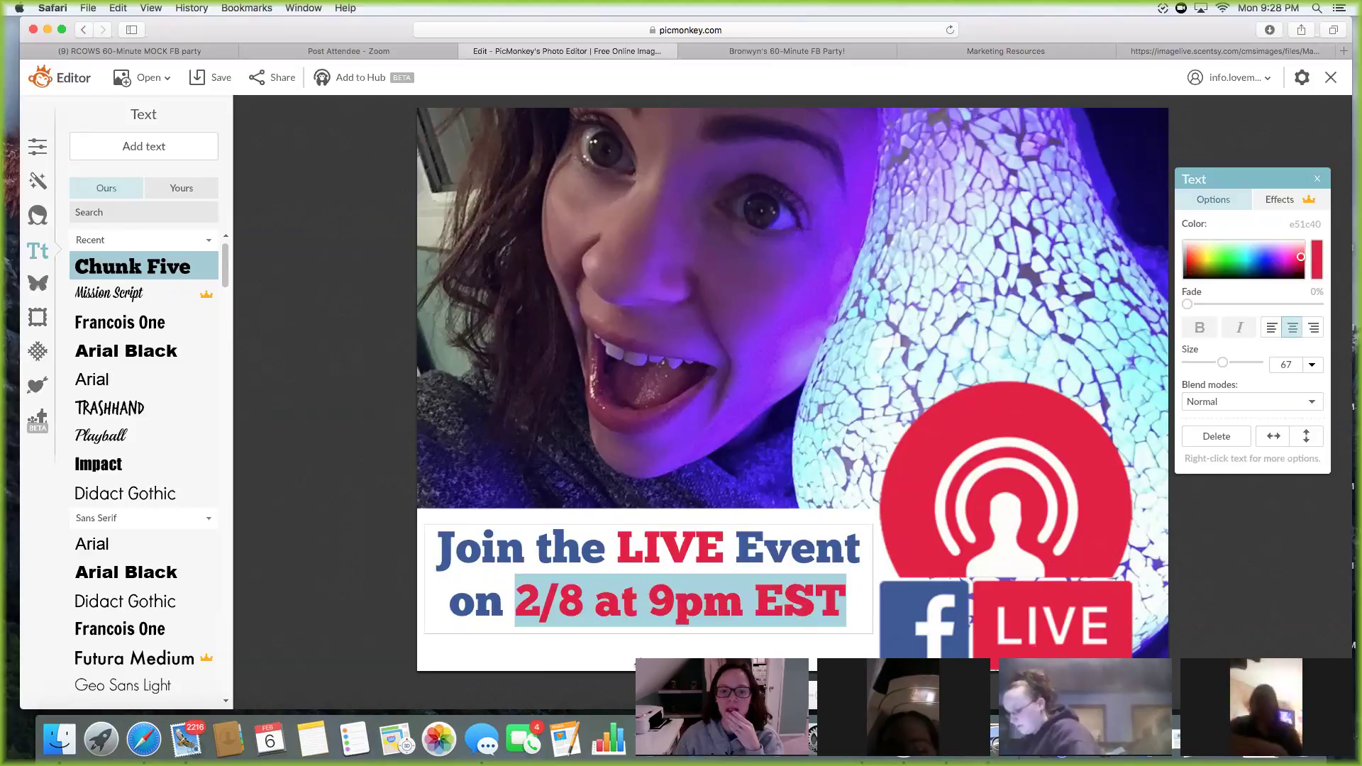
{"action": "left_click", "coordinate": [1026, 452]}
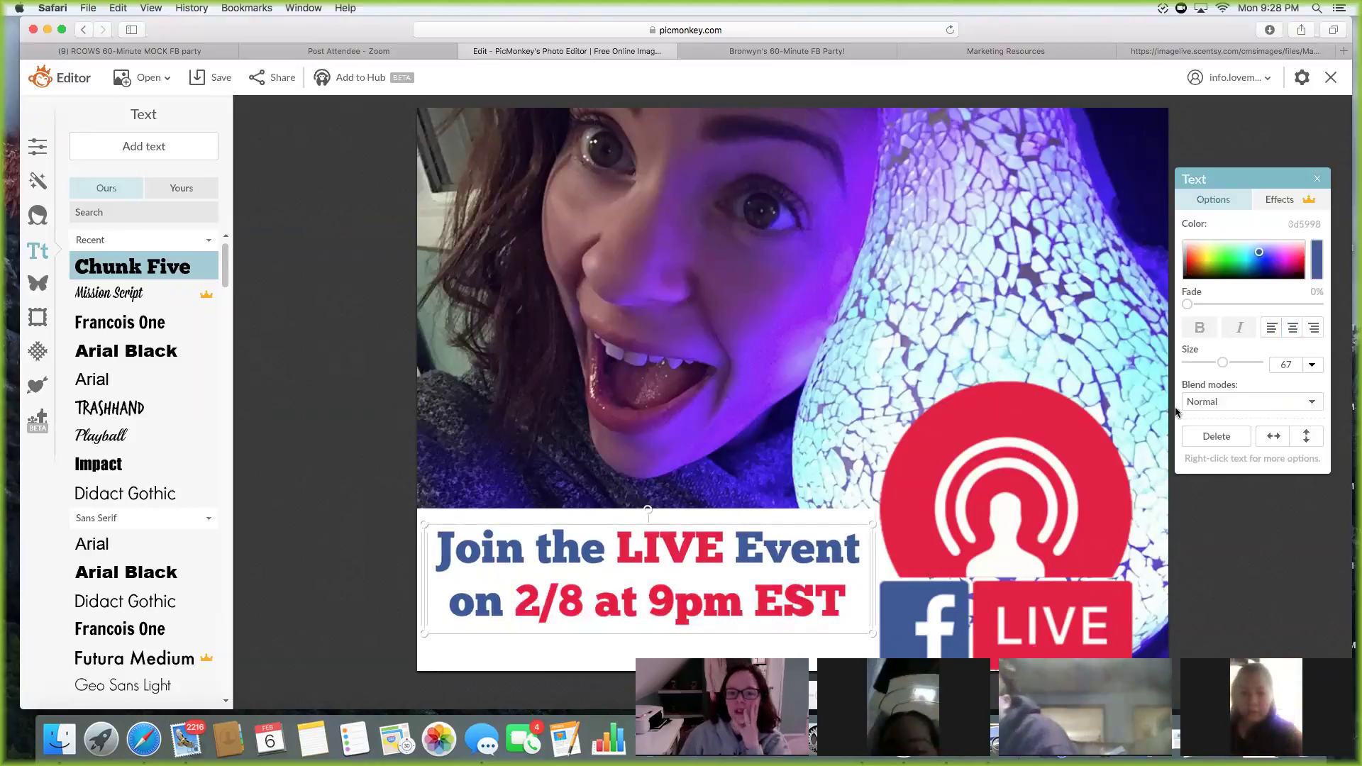
{"action": "left_click", "coordinate": [1215, 558]}
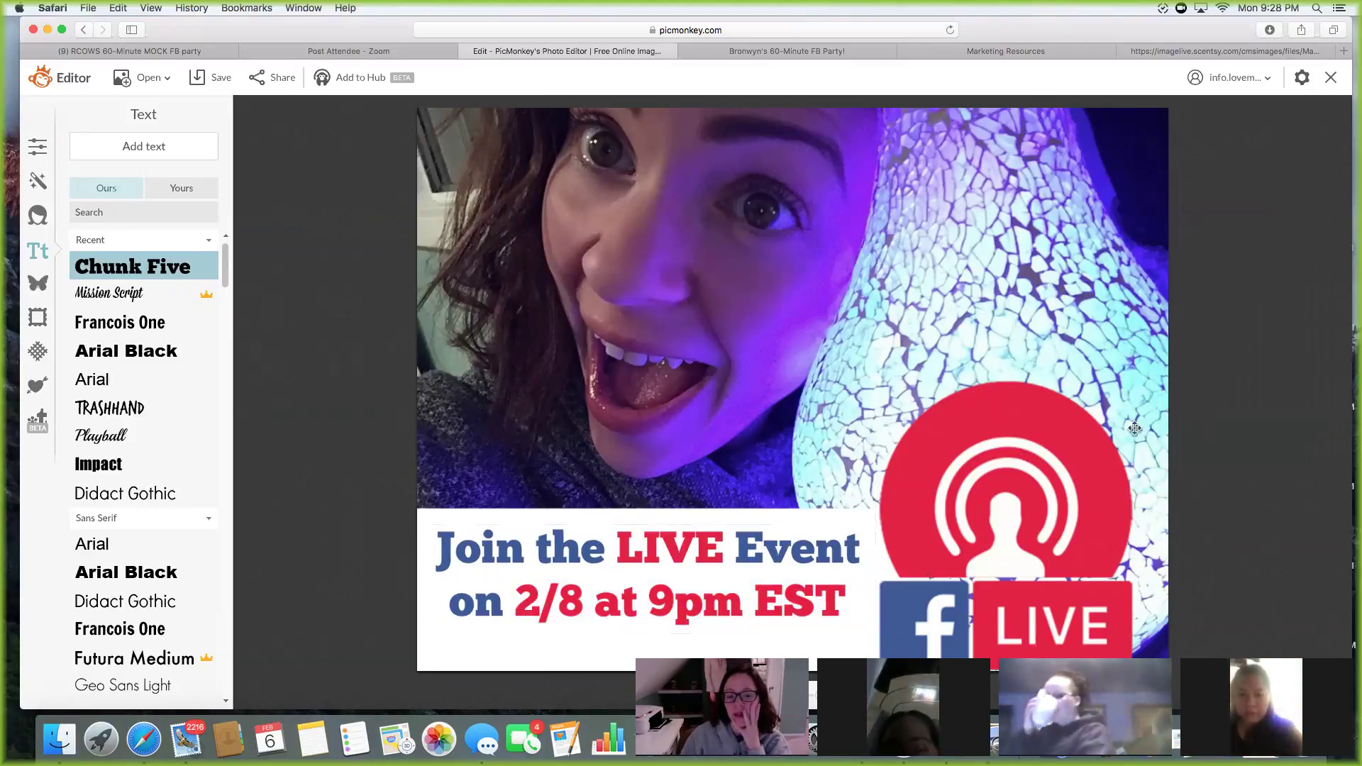
{"action": "left_click", "coordinate": [702, 592]}
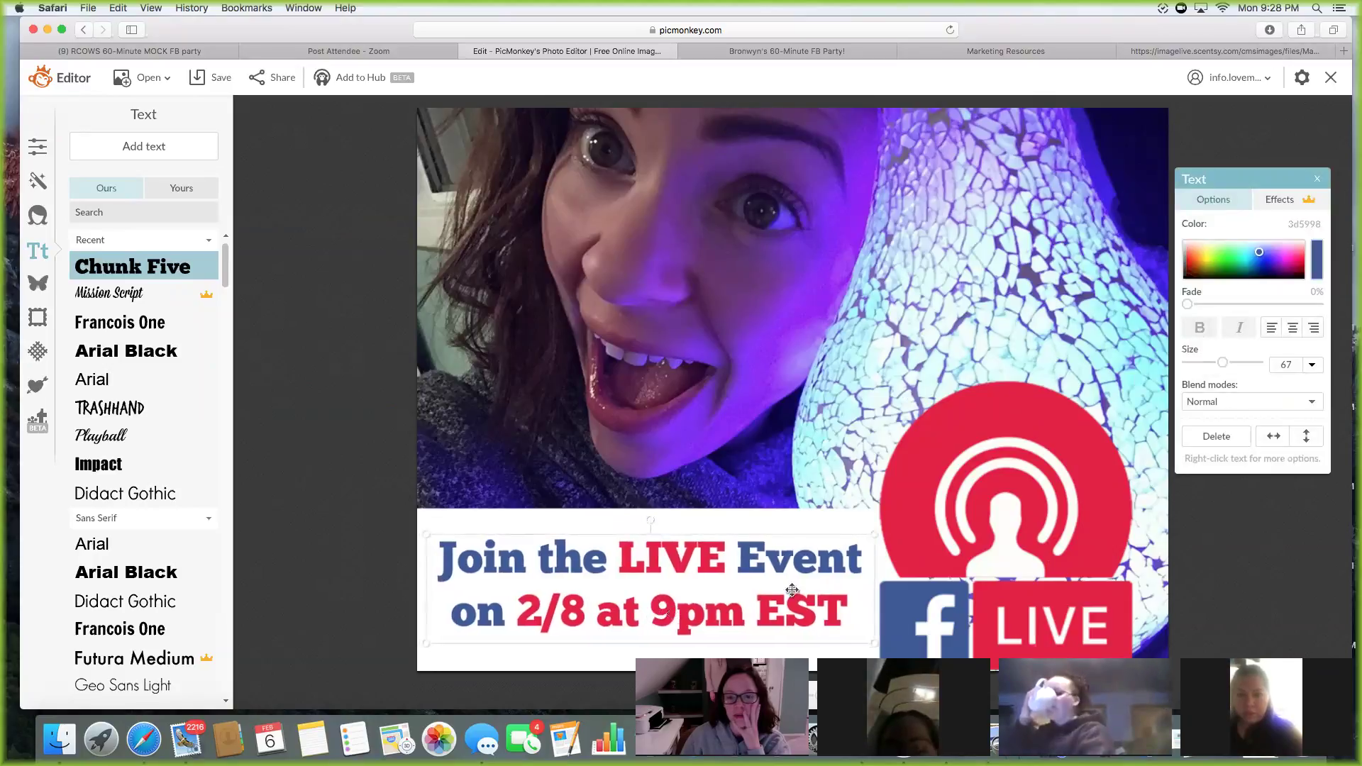
{"action": "left_click", "coordinate": [1238, 541]}
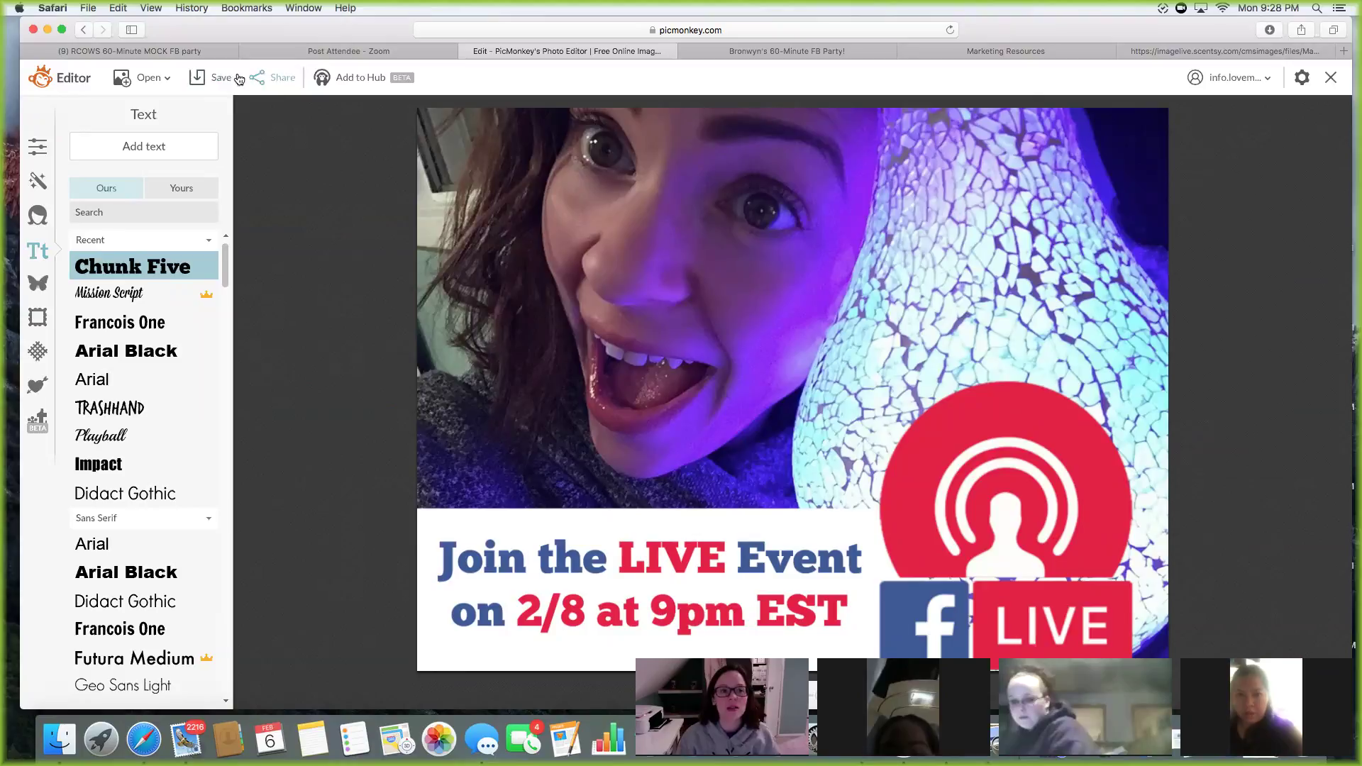
View the save settings for the finished graphic and return to the editor without saving.
{"action": "left_click", "coordinate": [218, 84]}
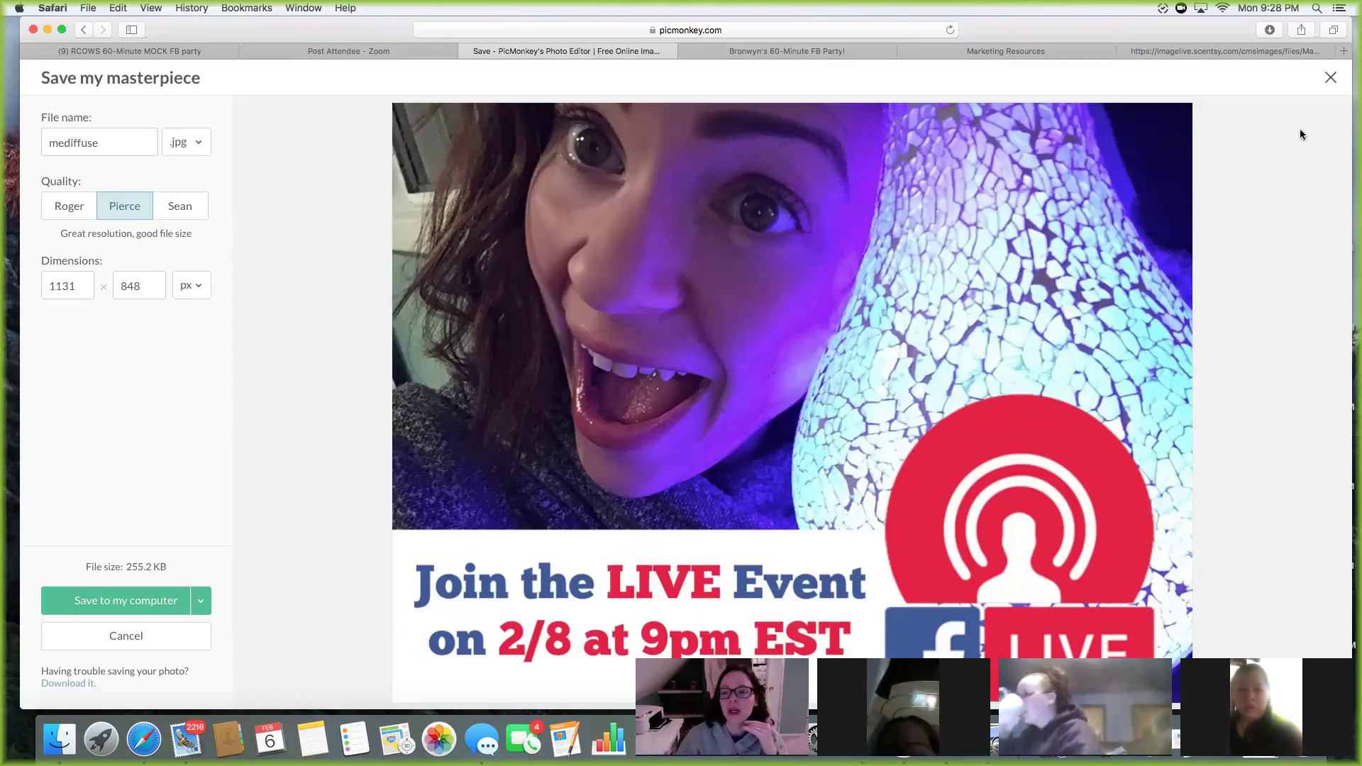
{"action": "left_click", "coordinate": [1331, 78]}
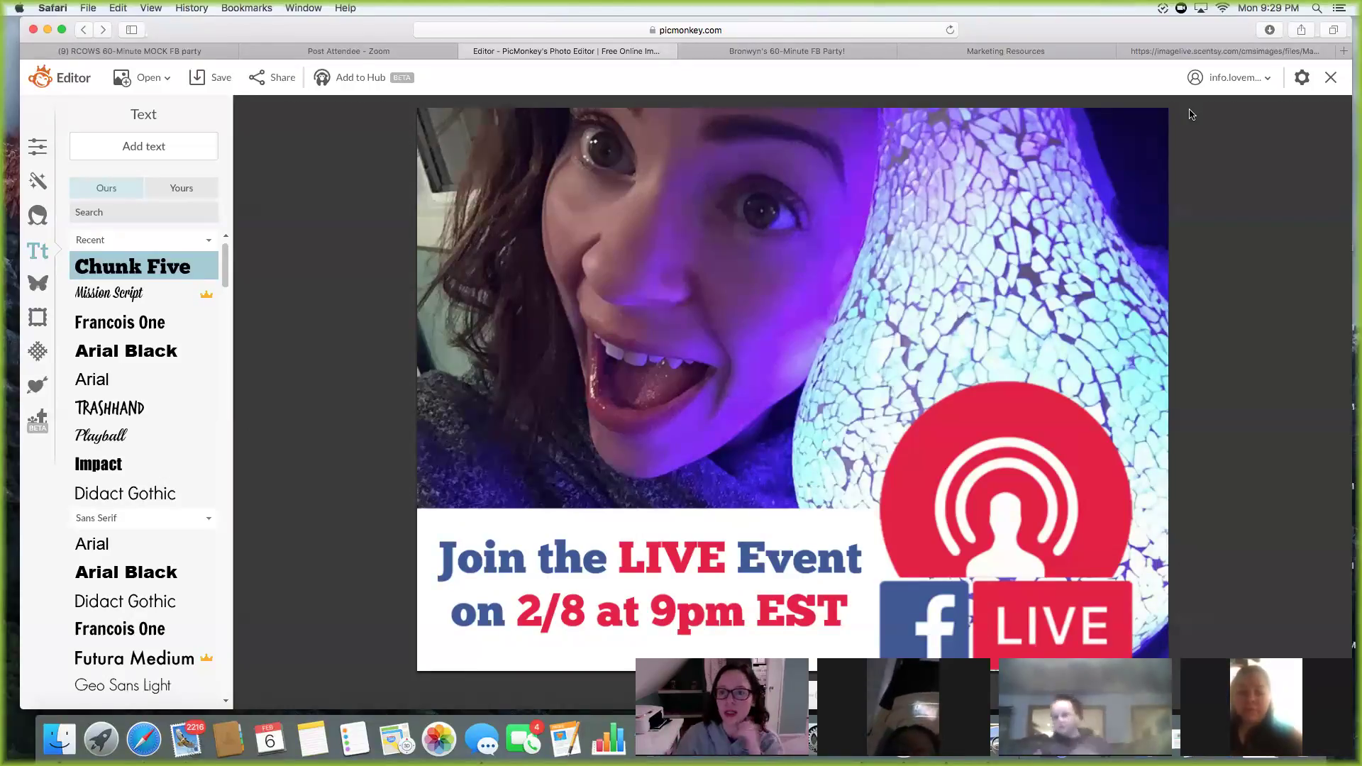
Switch to Canva by opening canva.com in a new browser tab and look through the saved designs.
{"action": "left_click", "coordinate": [1189, 53]}
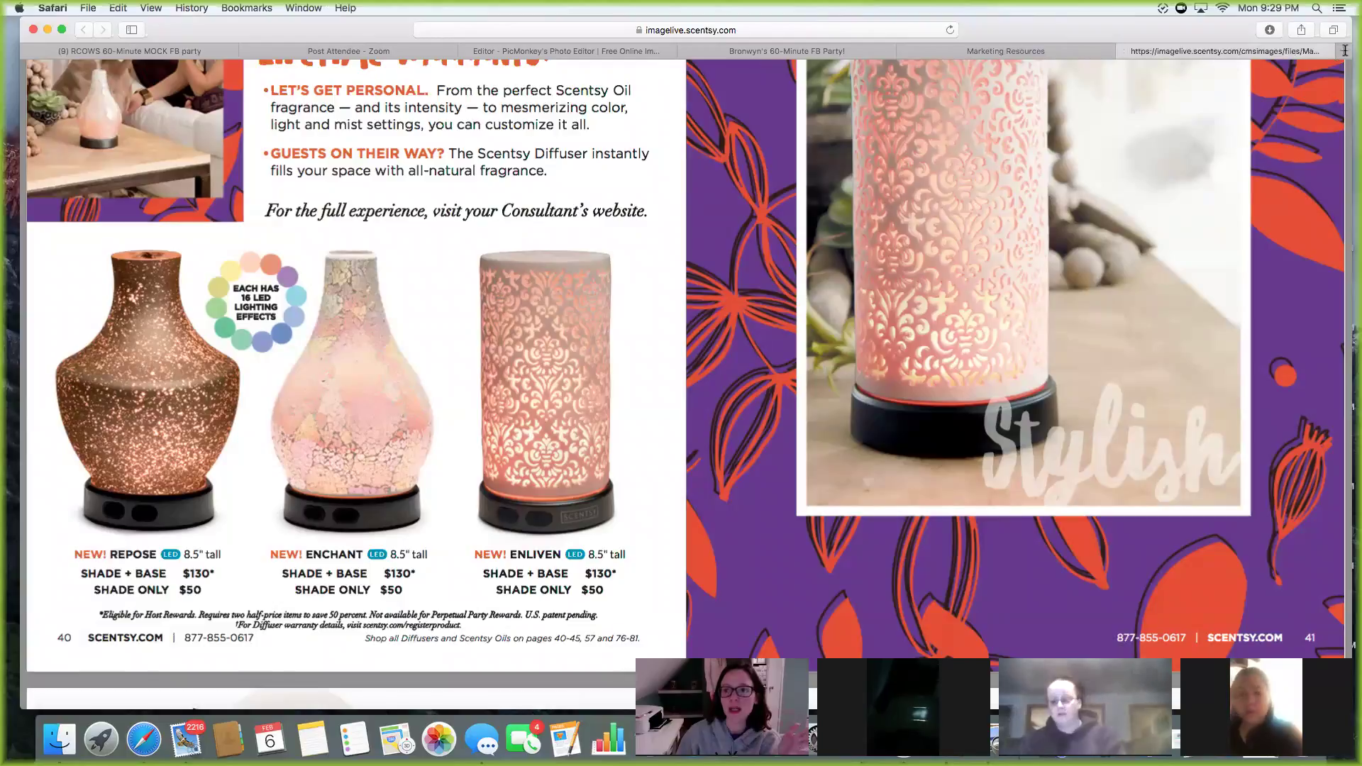
{"action": "key", "text": "super+t"}
{"action": "type", "text": "canva.com"}
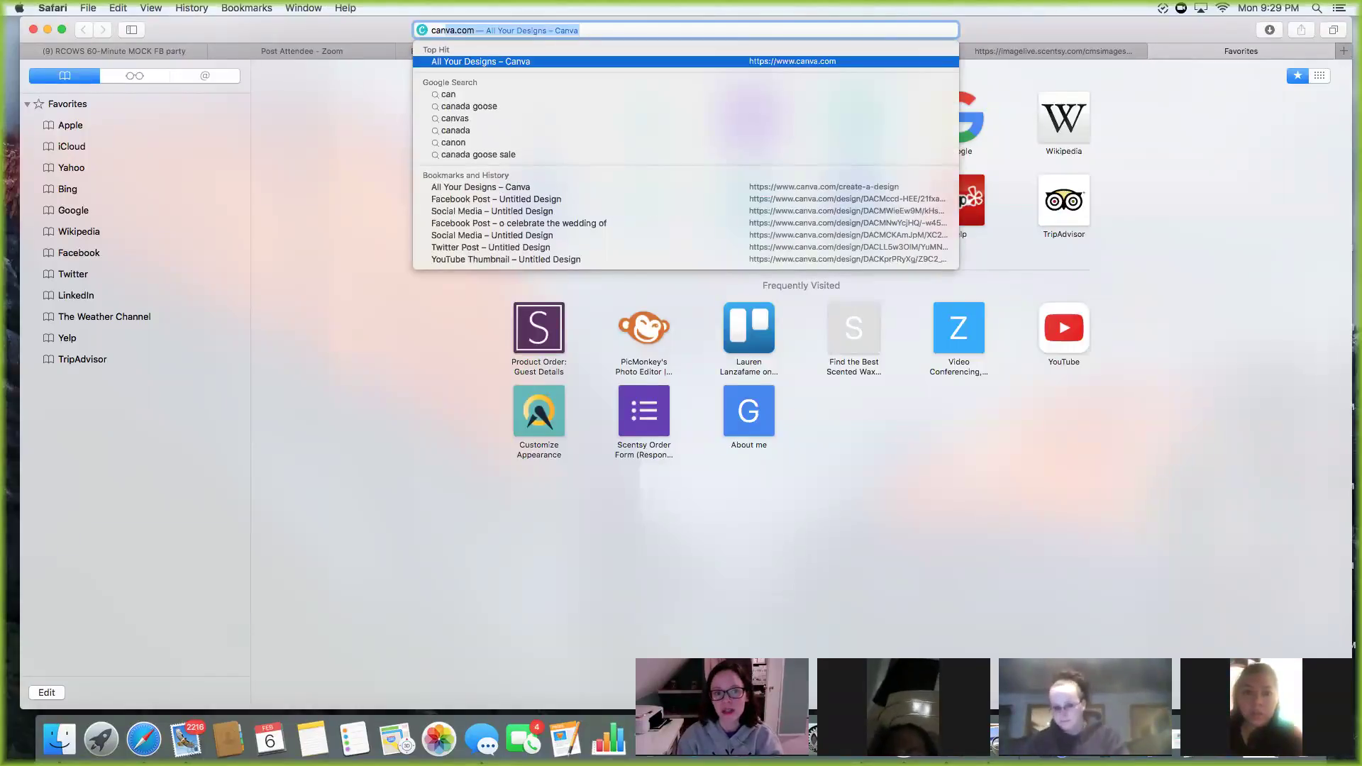
{"action": "key", "text": "Return"}
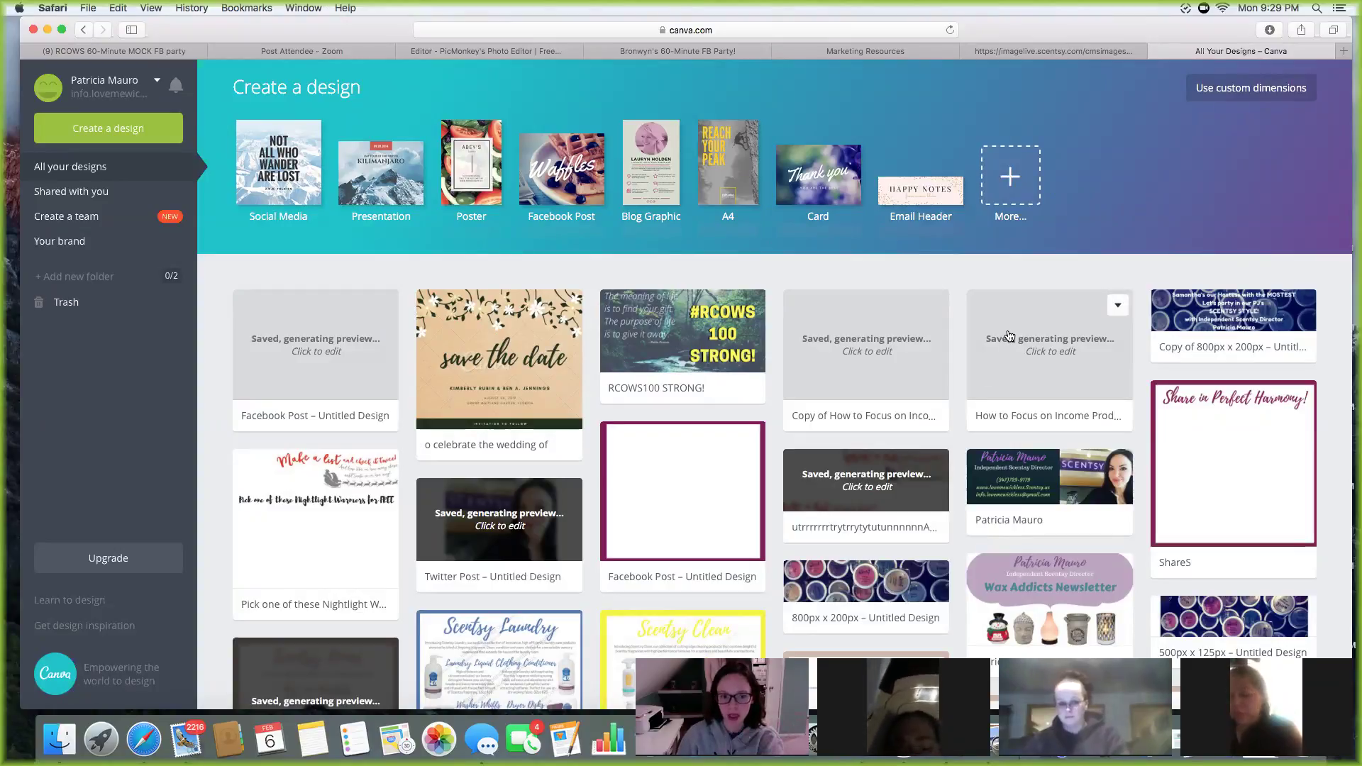
{"action": "scroll", "coordinate": [1016, 360], "scroll_direction": "down", "scroll_amount": 5}
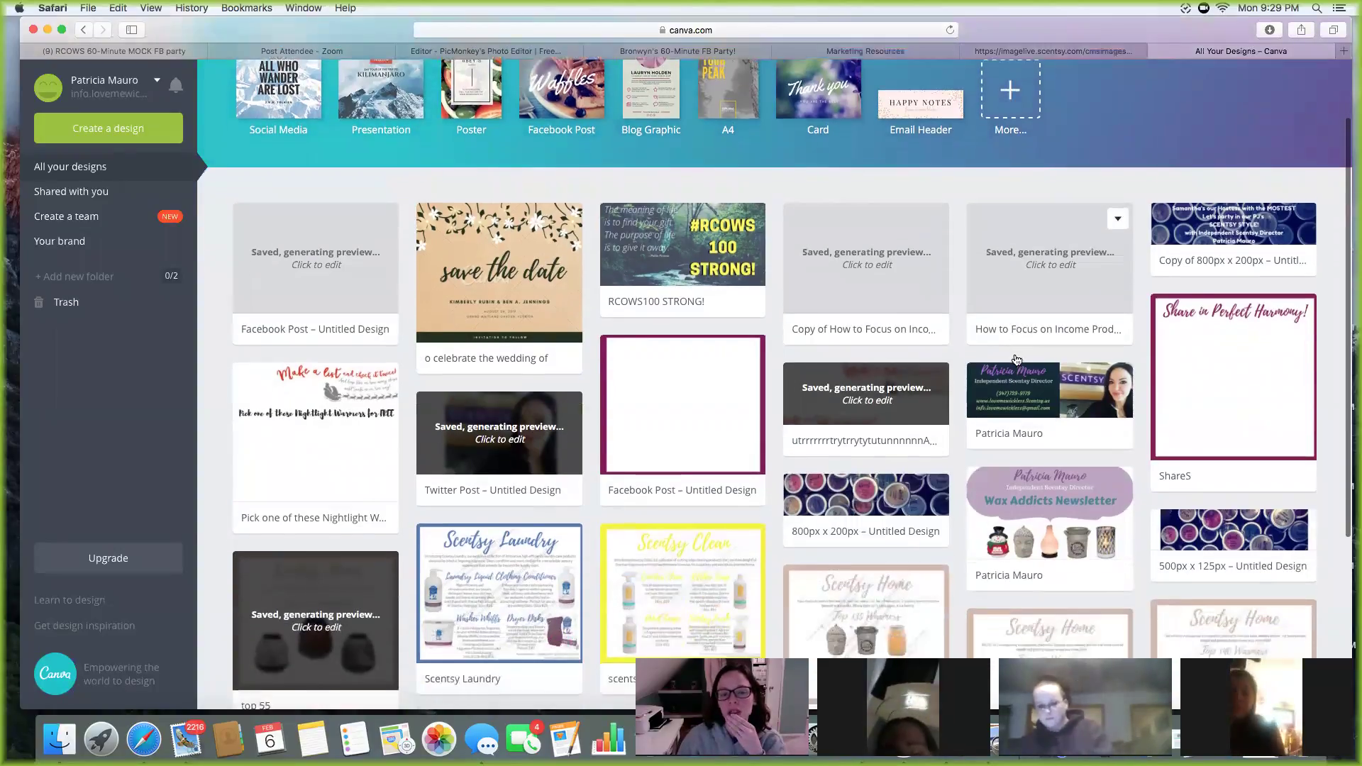
{"action": "scroll", "coordinate": [1040, 370], "scroll_direction": "down", "scroll_amount": 3}
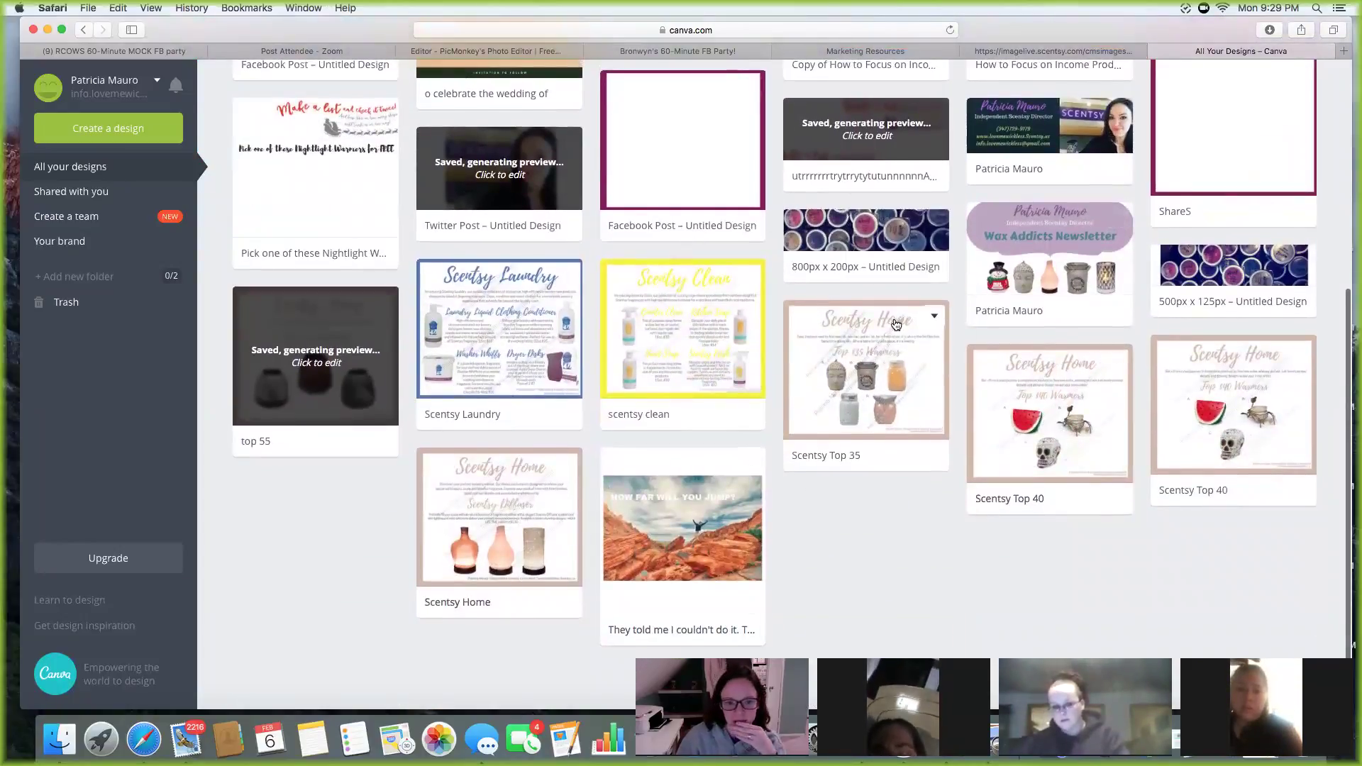
{"action": "scroll", "coordinate": [879, 313], "scroll_direction": "up", "scroll_amount": 8}
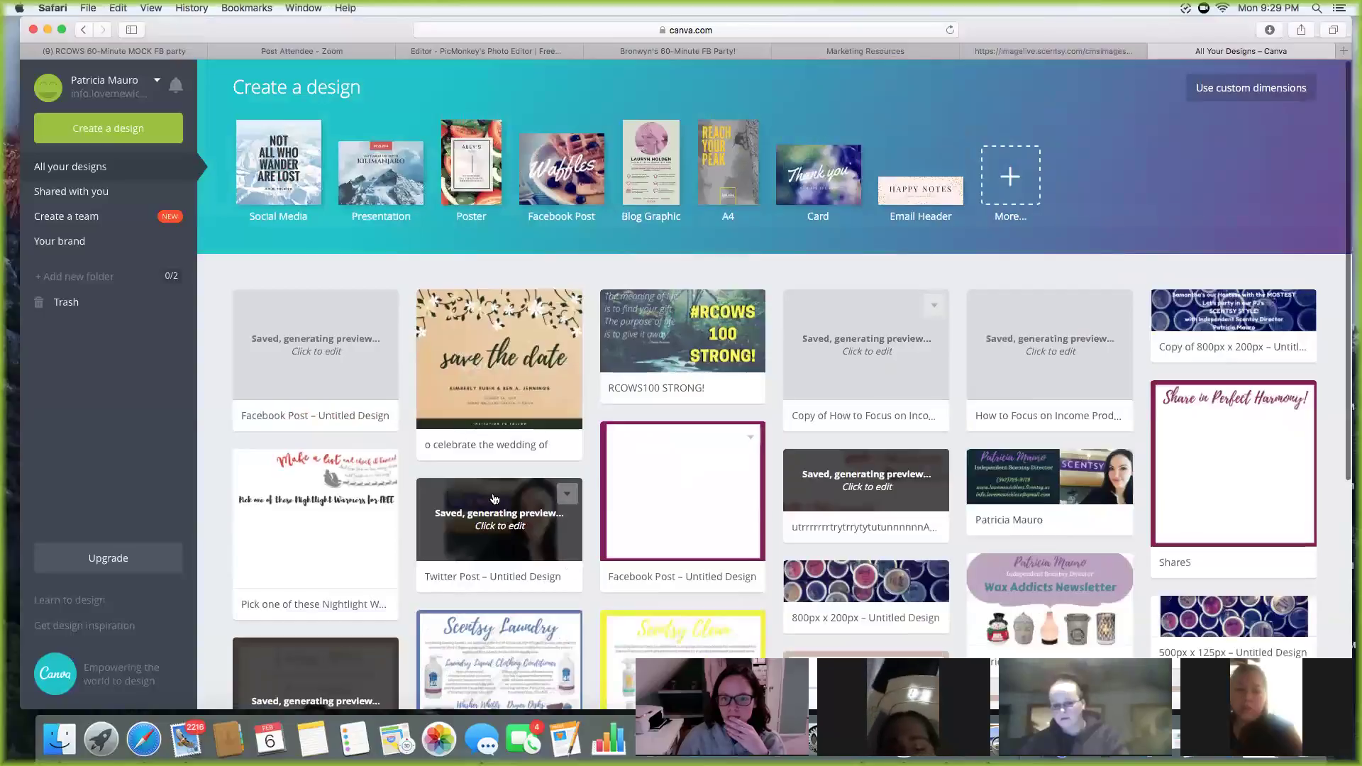
Show all of the available design types and look through them from social media posts to events.
{"action": "left_click", "coordinate": [1018, 183]}
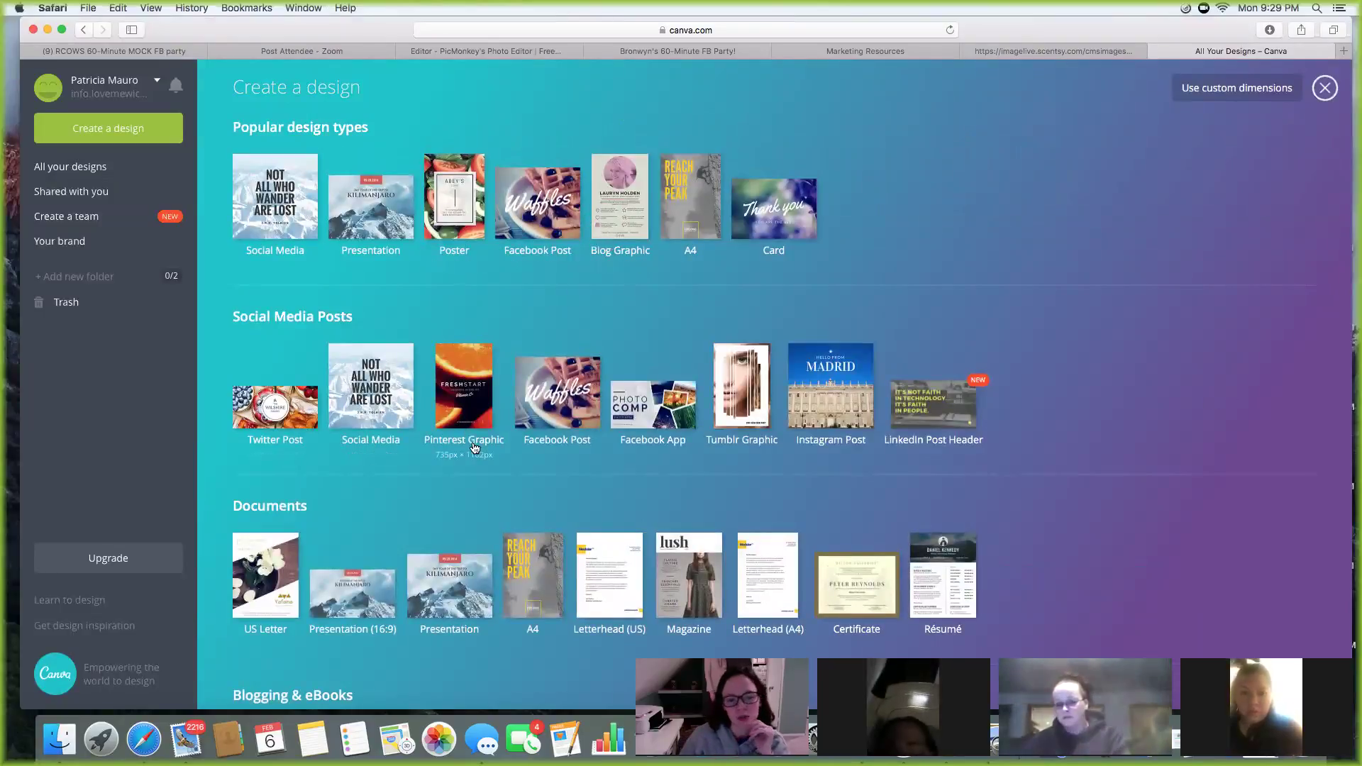
{"action": "scroll", "coordinate": [1130, 462], "scroll_direction": "down", "scroll_amount": 5}
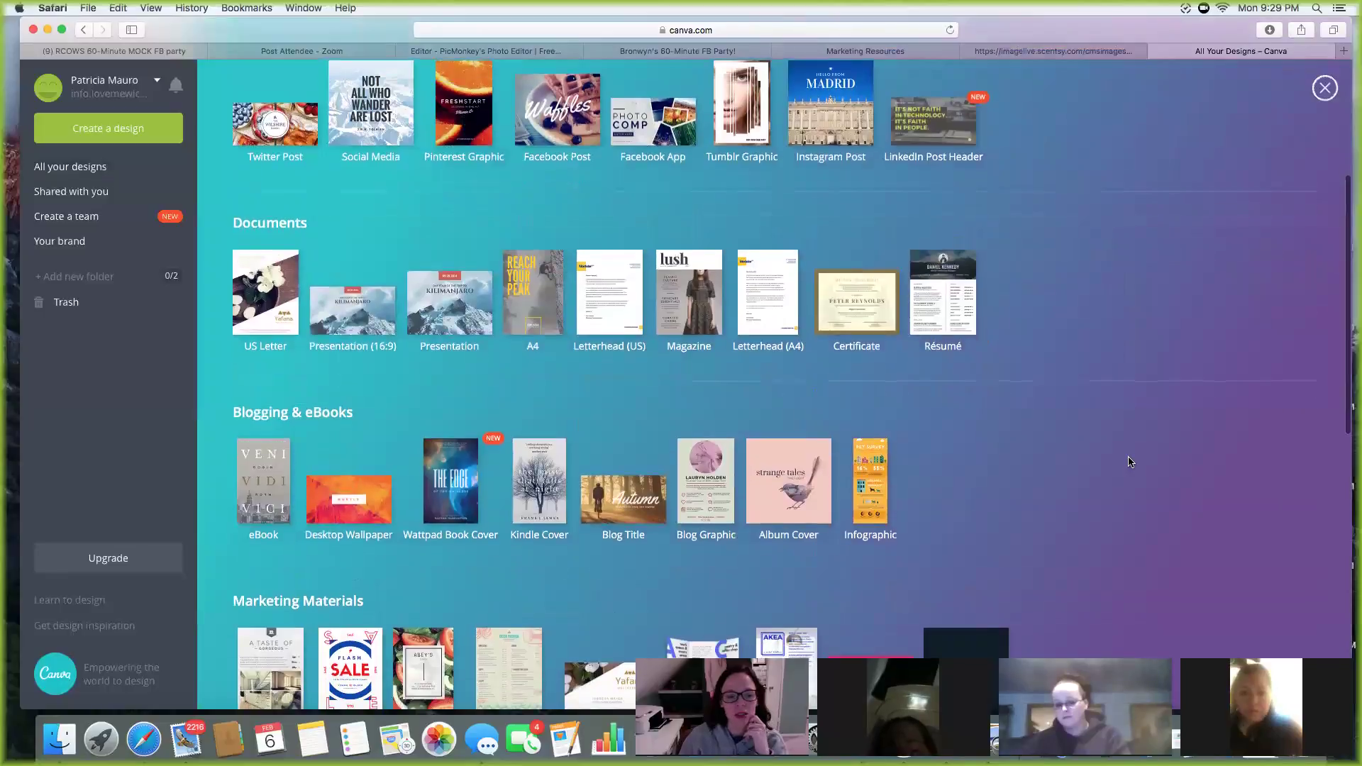
{"action": "scroll", "coordinate": [1092, 468], "scroll_direction": "down", "scroll_amount": 3}
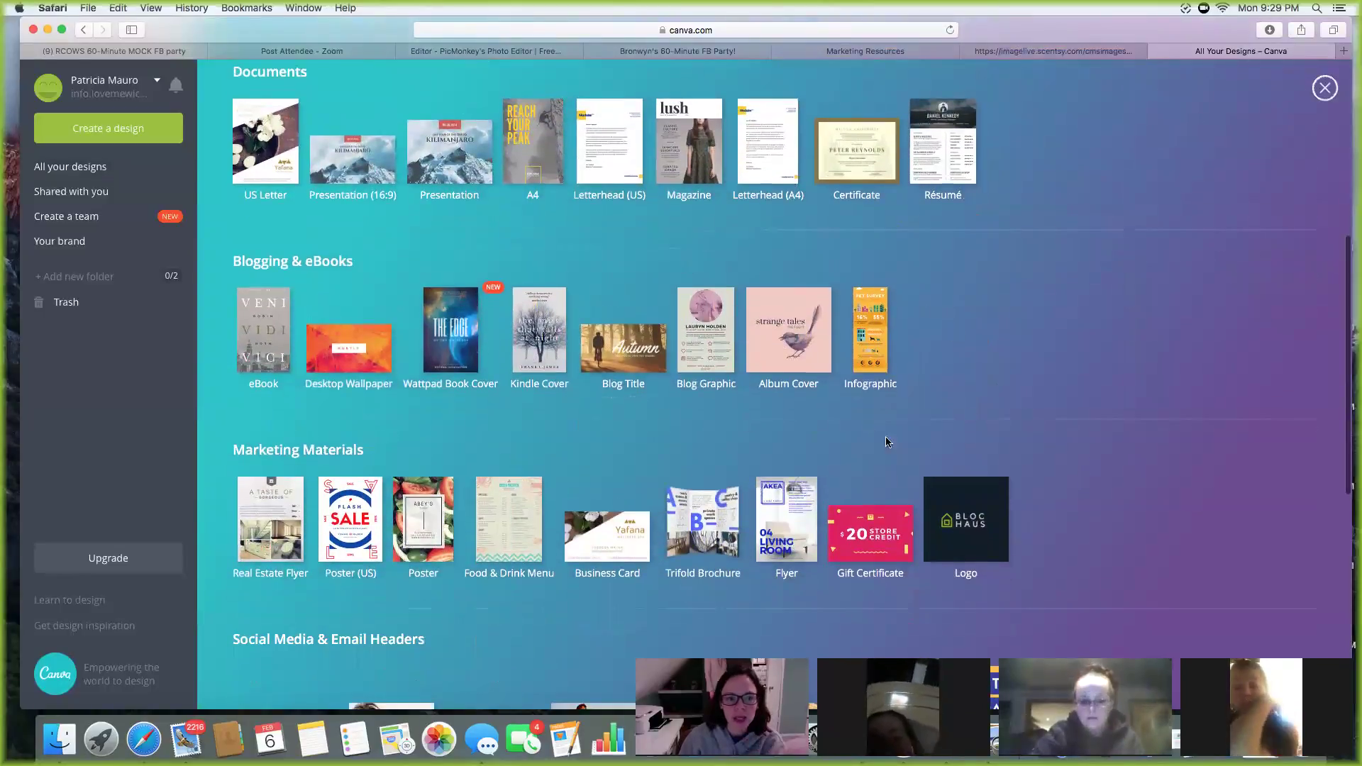
{"action": "scroll", "coordinate": [617, 459], "scroll_direction": "down", "scroll_amount": 2}
{"action": "scroll", "coordinate": [616, 458], "scroll_direction": "down", "scroll_amount": 4}
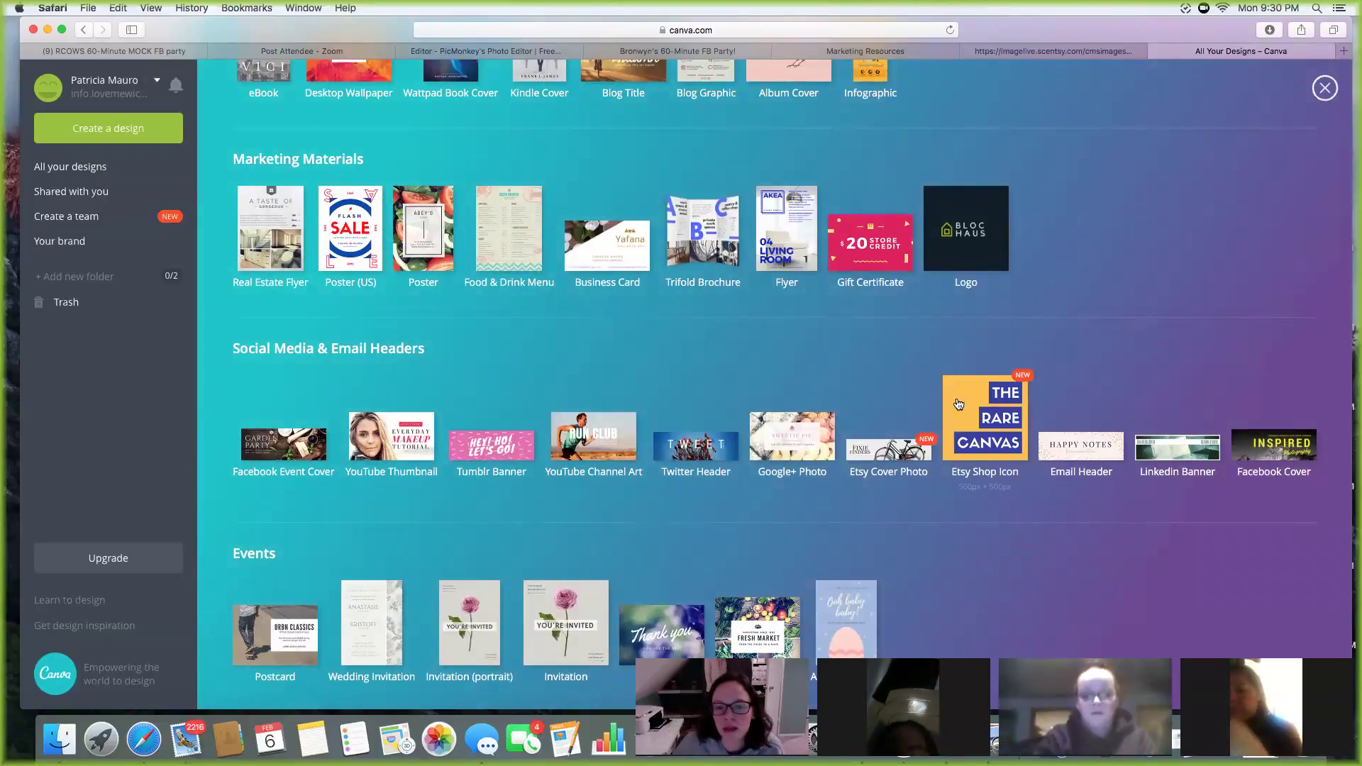
{"action": "scroll", "coordinate": [1133, 371], "scroll_direction": "up", "scroll_amount": 7}
{"action": "scroll", "coordinate": [1133, 371], "scroll_direction": "up", "scroll_amount": 3}
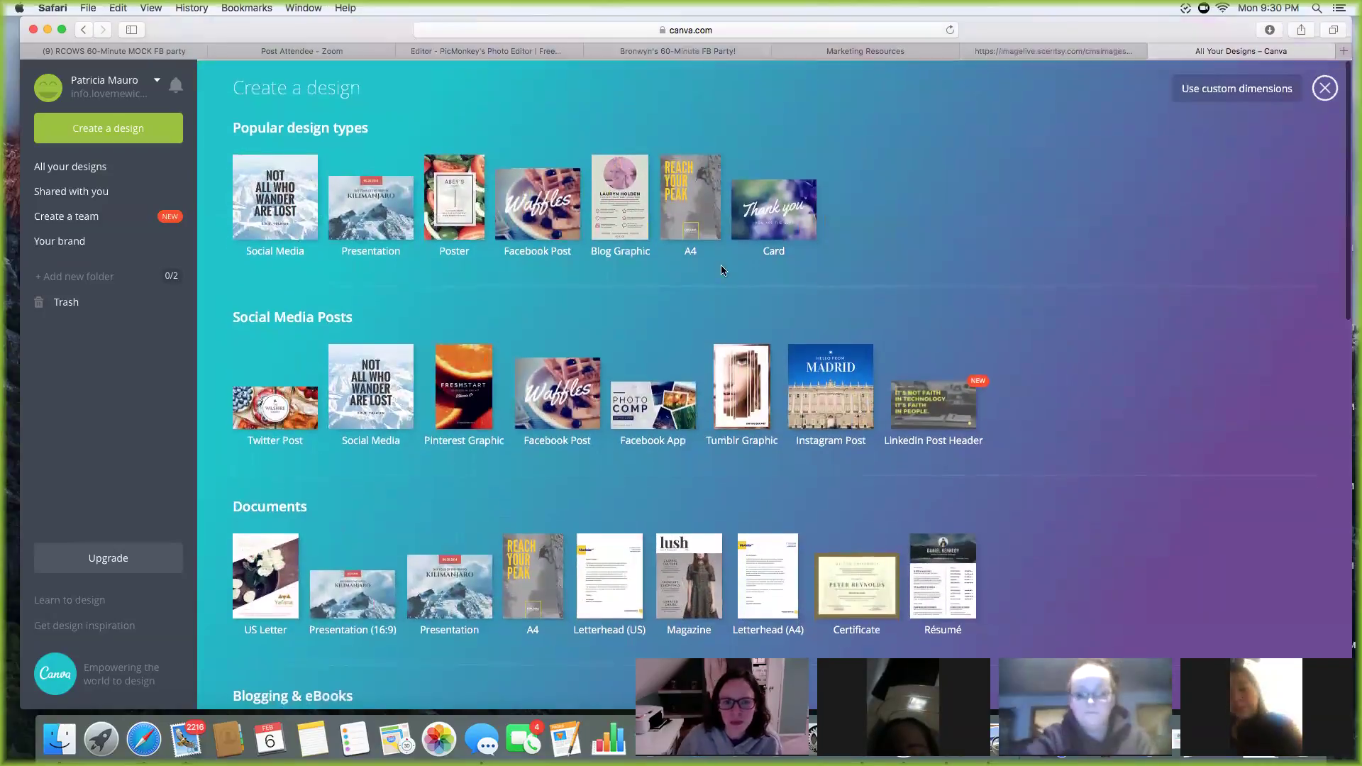
Create a Facebook Post design and apply the free "Happy Birthday!" monster layout to it.
{"action": "left_click", "coordinate": [515, 221]}
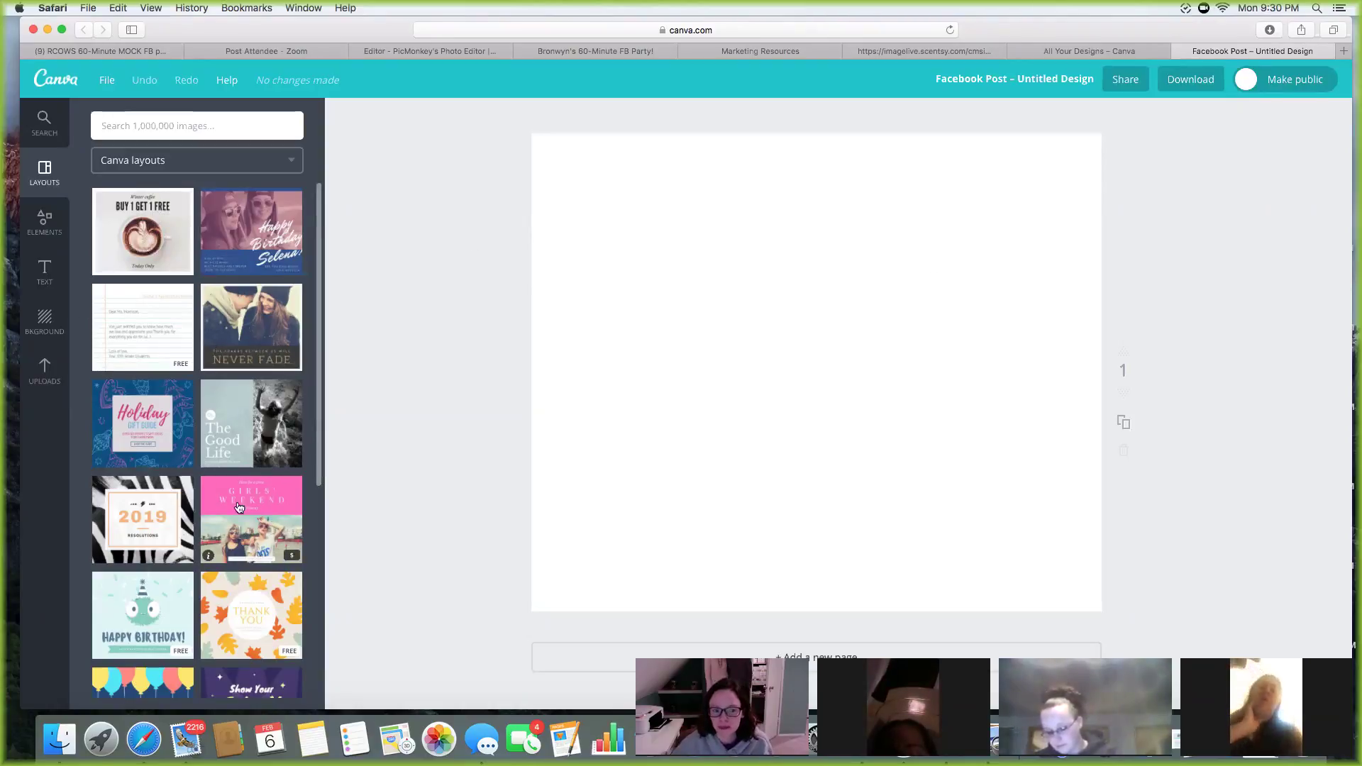
{"action": "scroll", "coordinate": [222, 466], "scroll_direction": "down", "scroll_amount": 5}
{"action": "scroll", "coordinate": [222, 466], "scroll_direction": "up", "scroll_amount": 1}
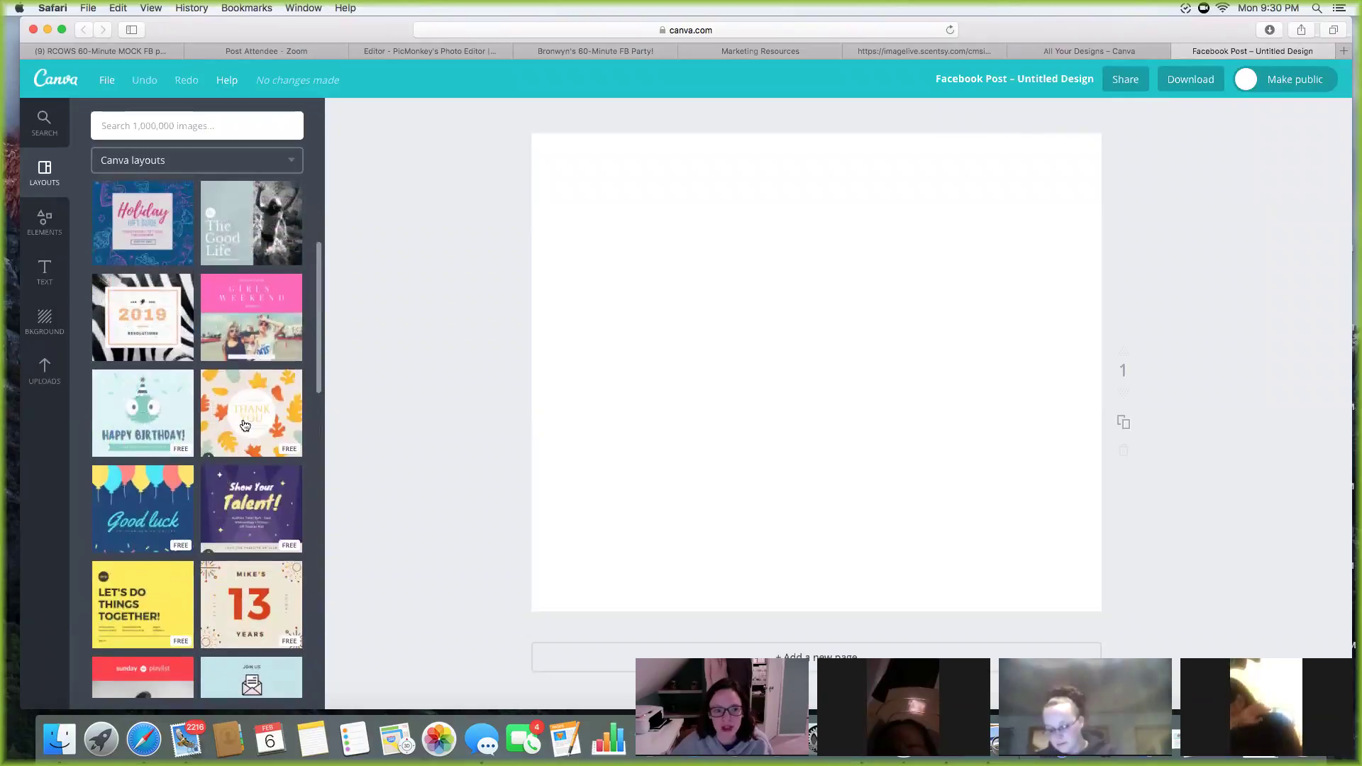
{"action": "left_click", "coordinate": [143, 411]}
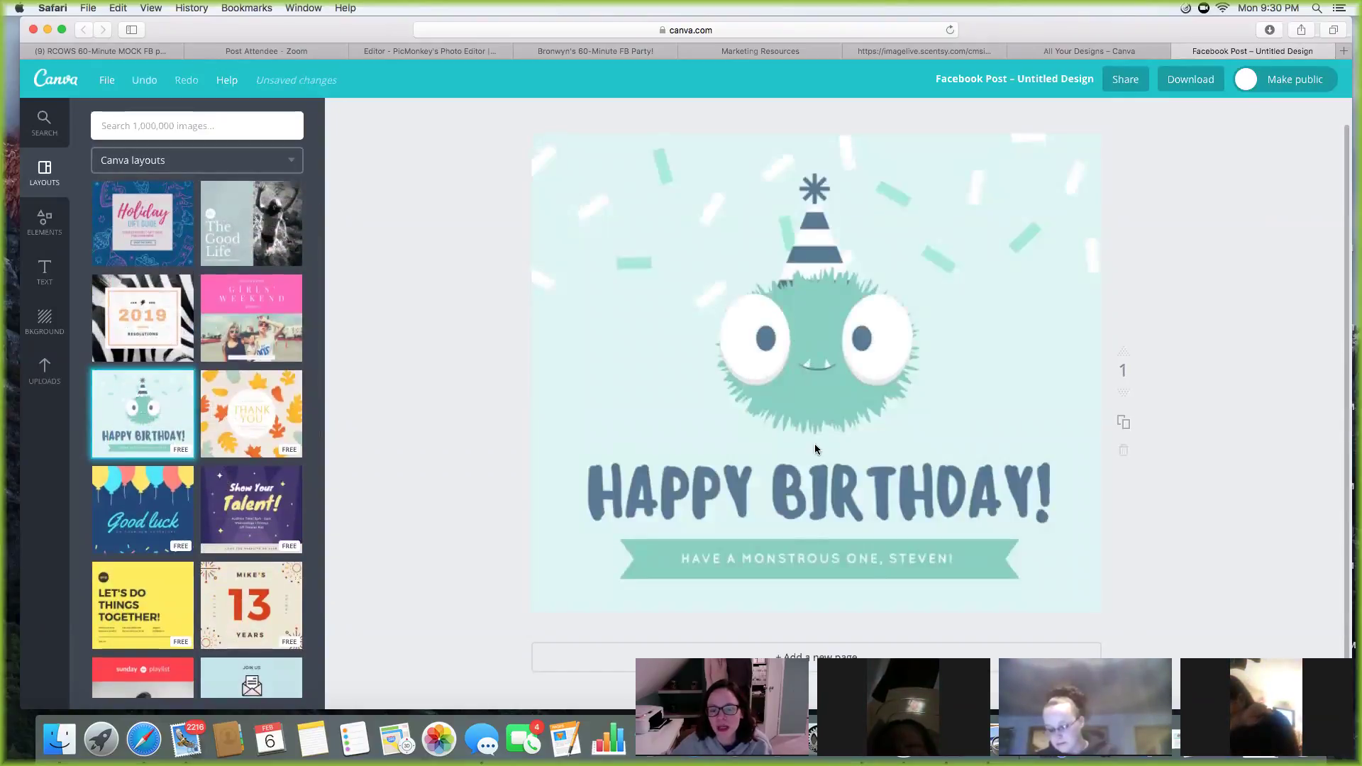
Replace the "HAPPY BIRTHDAY!" heading with random sample letters, clear that text completely and deselect the heading.
{"action": "left_click", "coordinate": [859, 493]}
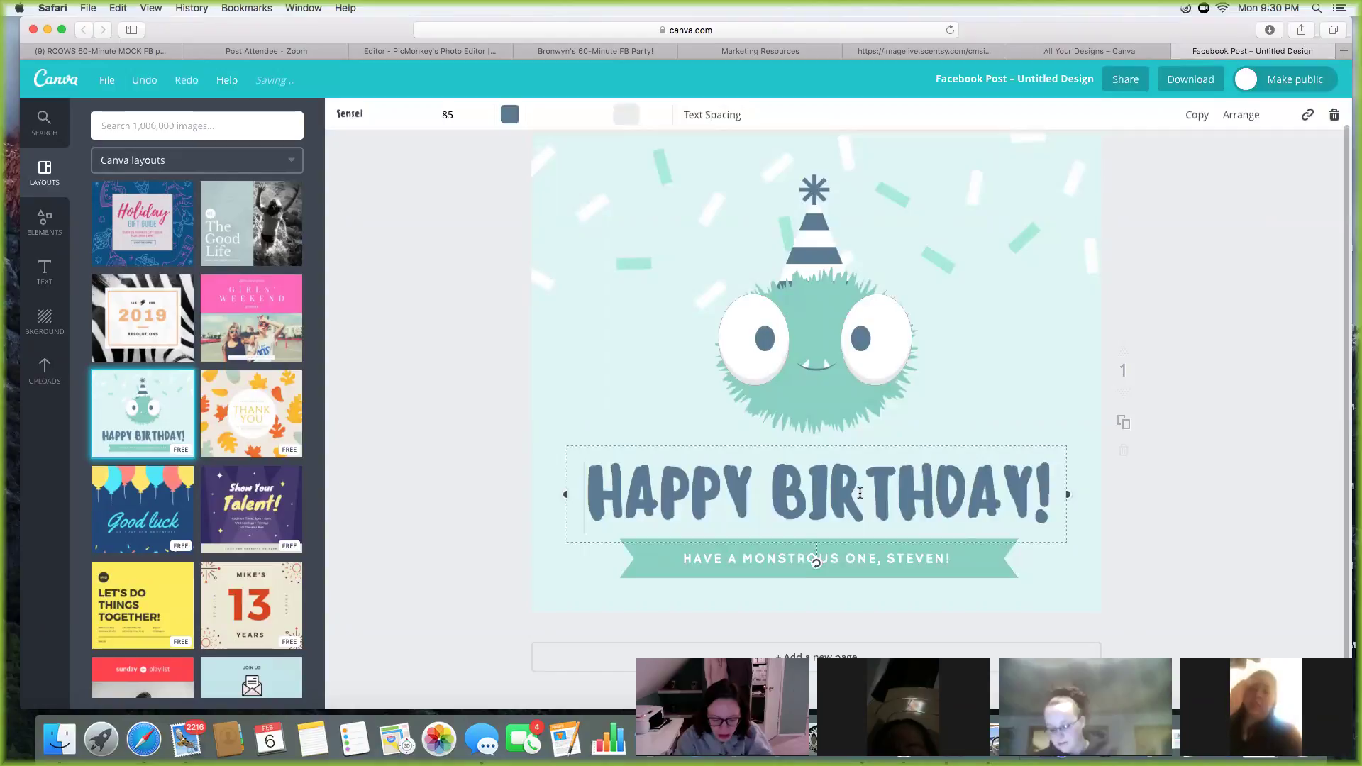
{"action": "key", "text": "super+a"}
{"action": "type", "text": "slkdlfsdf:sd;"}
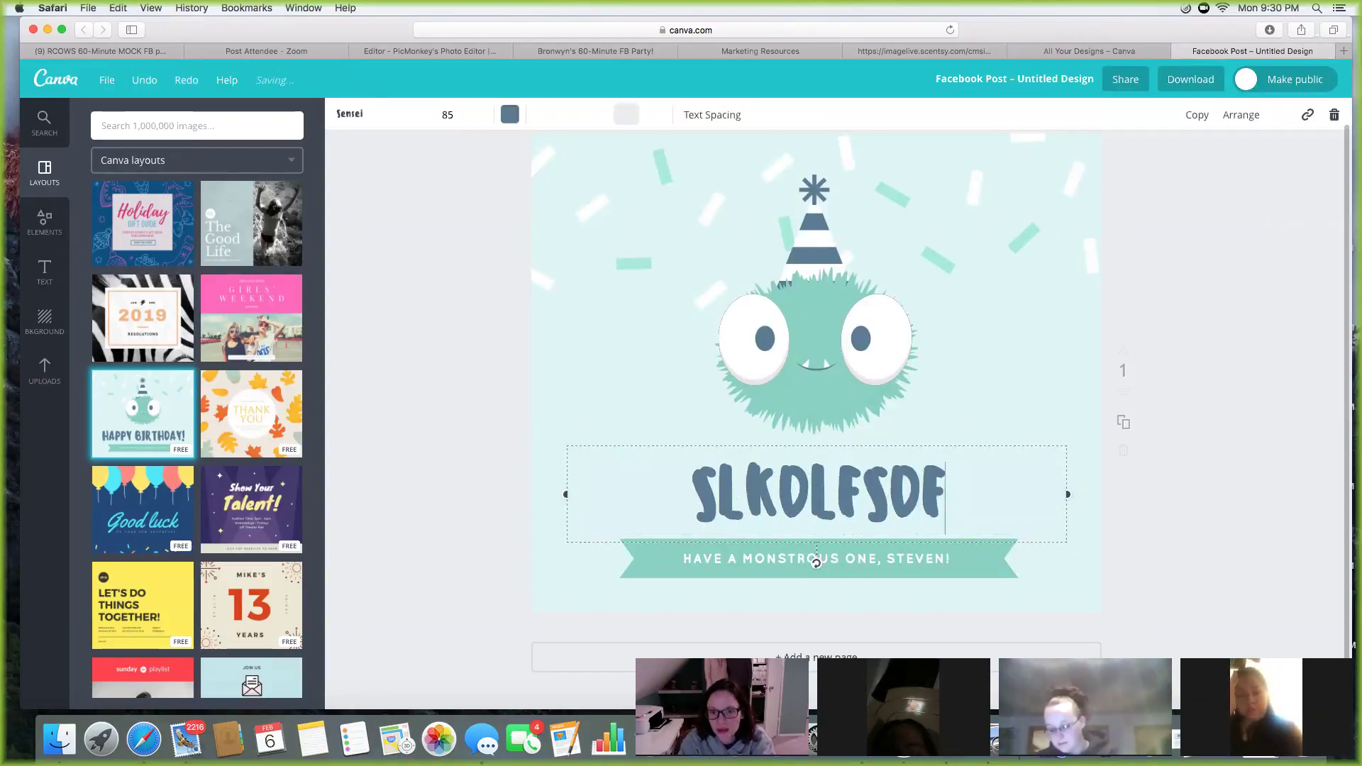
{"action": "key", "text": "BackSpace"}
{"action": "key", "text": "BackSpace"}
{"action": "key", "text": "BackSpace"}
{"action": "key", "text": "BackSpace"}
{"action": "key", "text": "BackSpace"}
{"action": "key", "text": "BackSpace"}
{"action": "key", "text": "BackSpace"}
{"action": "key", "text": "BackSpace"}
{"action": "key", "text": "BackSpace"}
{"action": "key", "text": "BackSpace"}
{"action": "key", "text": "BackSpace"}
{"action": "key", "text": "BackSpace"}
{"action": "key", "text": "BackSpace"}
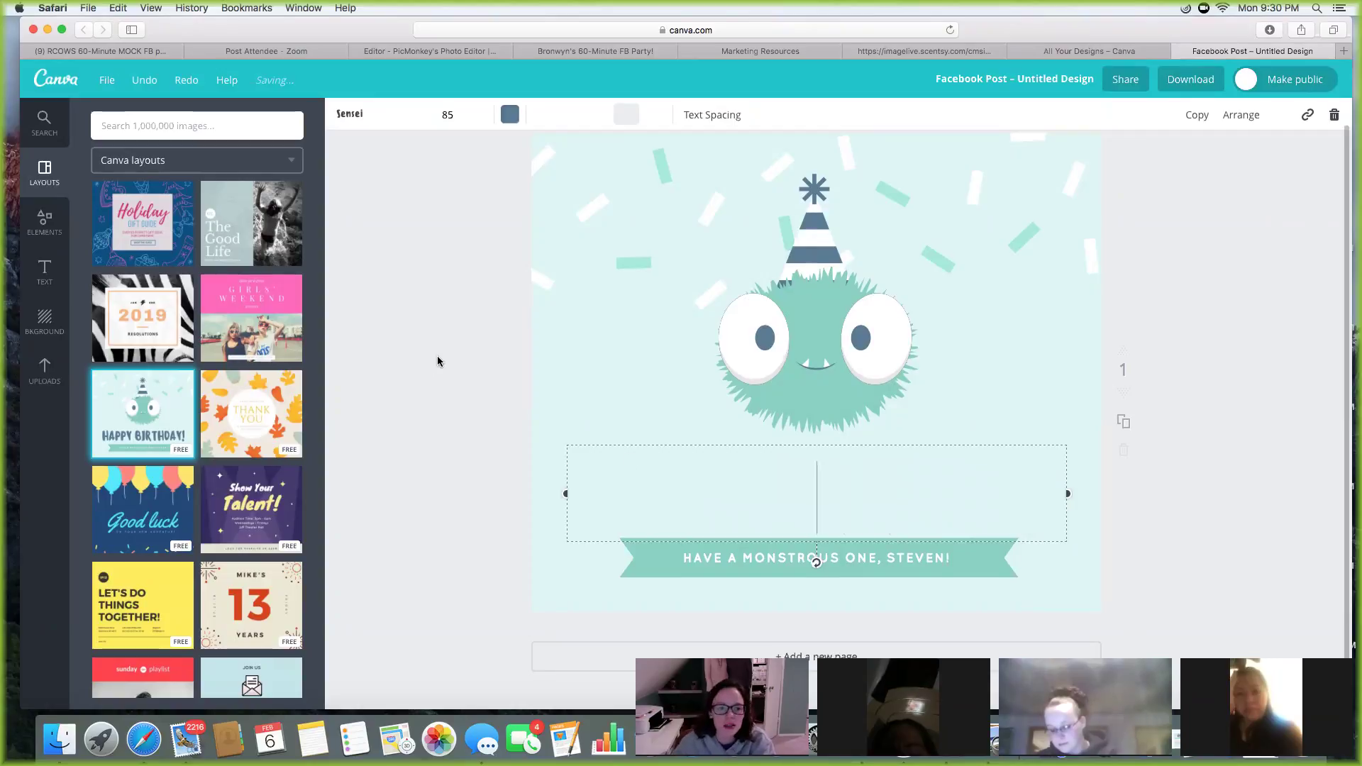
{"action": "left_click", "coordinate": [500, 165]}
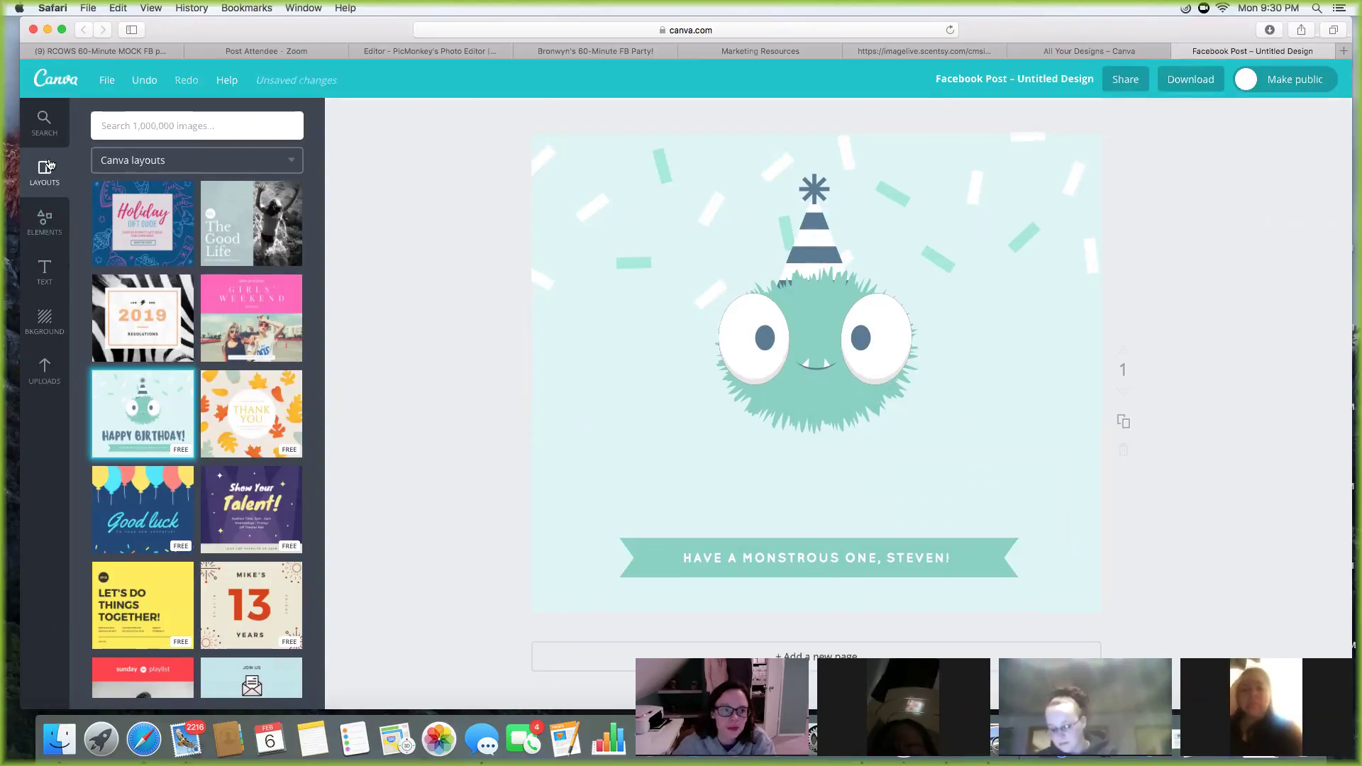
Leave the birthday design for the designs overview and create a new blank Facebook Post design.
{"action": "scroll", "coordinate": [1213, 244], "scroll_direction": "up", "scroll_amount": 1}
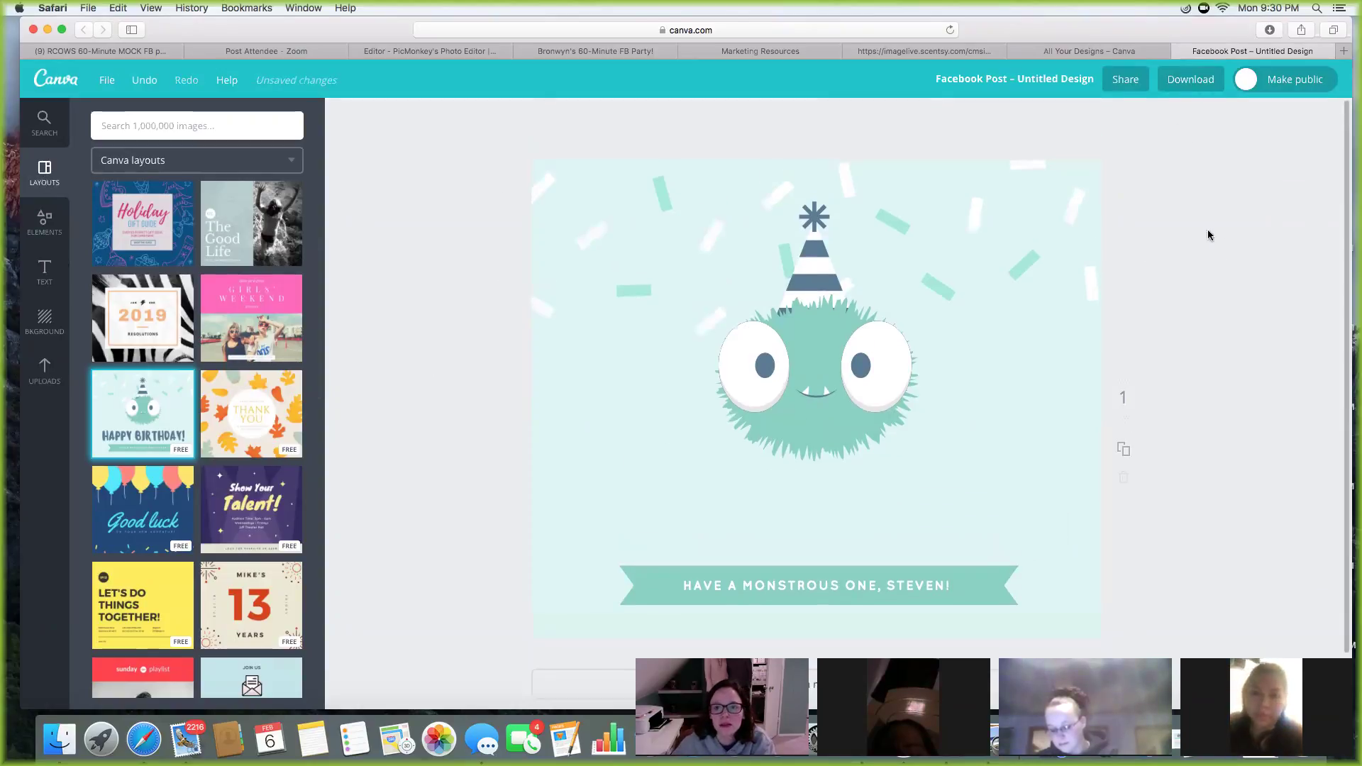
{"action": "scroll", "coordinate": [254, 257], "scroll_direction": "up", "scroll_amount": 6}
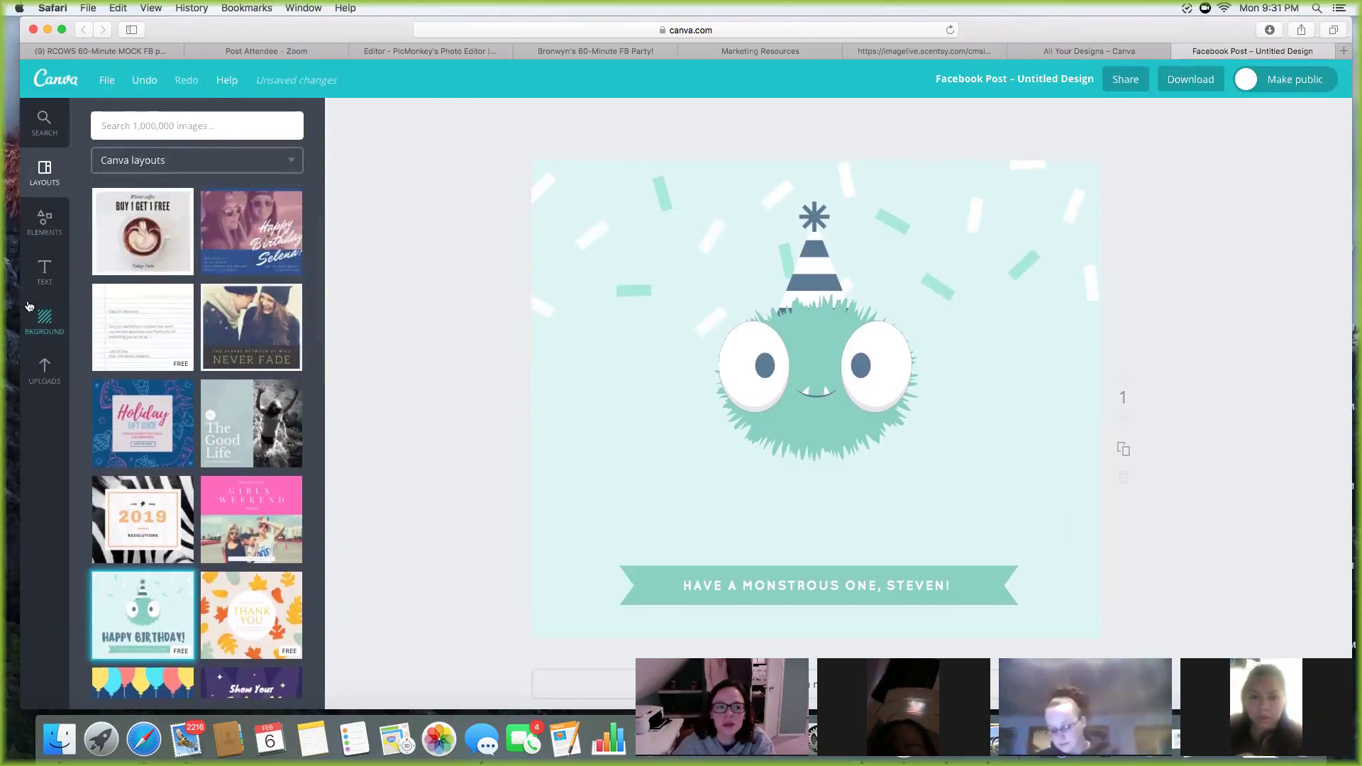
{"action": "left_click", "coordinate": [41, 329]}
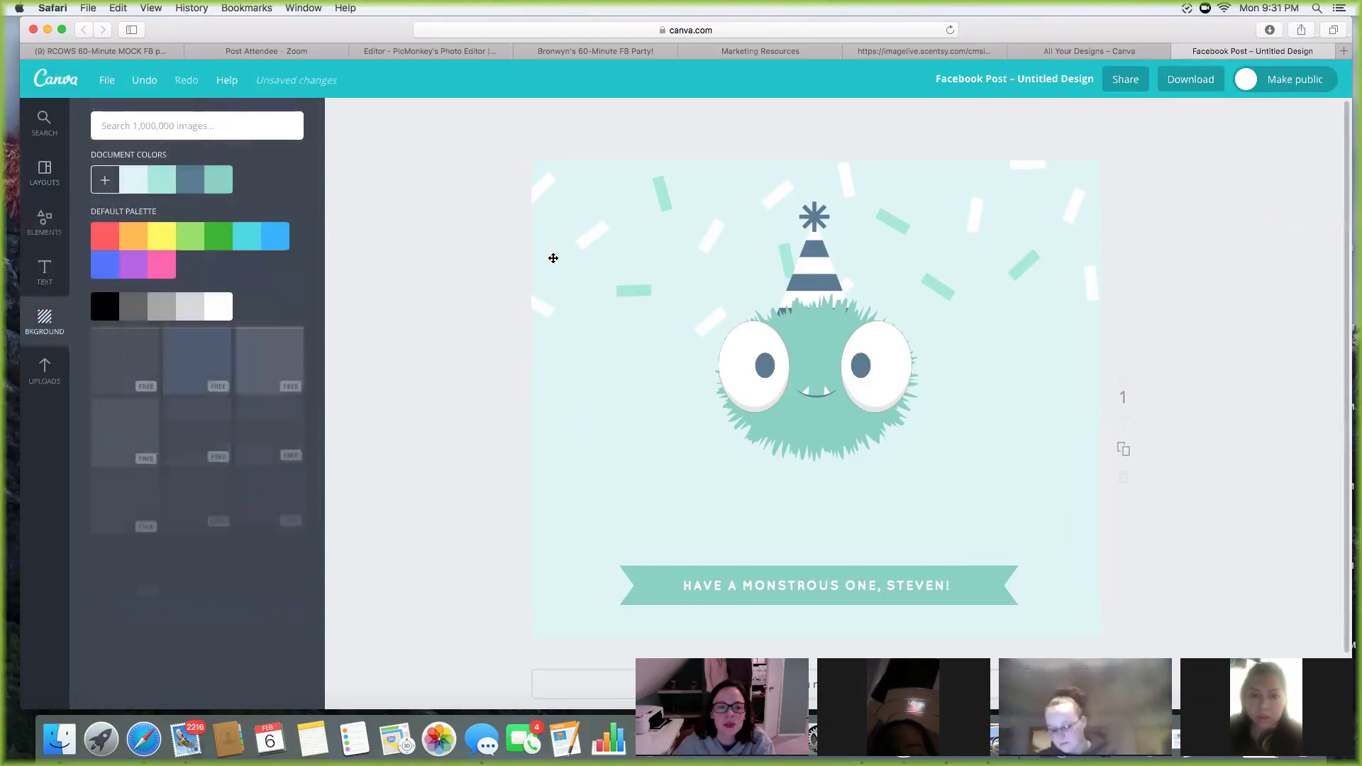
{"action": "left_click", "coordinate": [48, 80]}
{"action": "key", "text": "Return"}
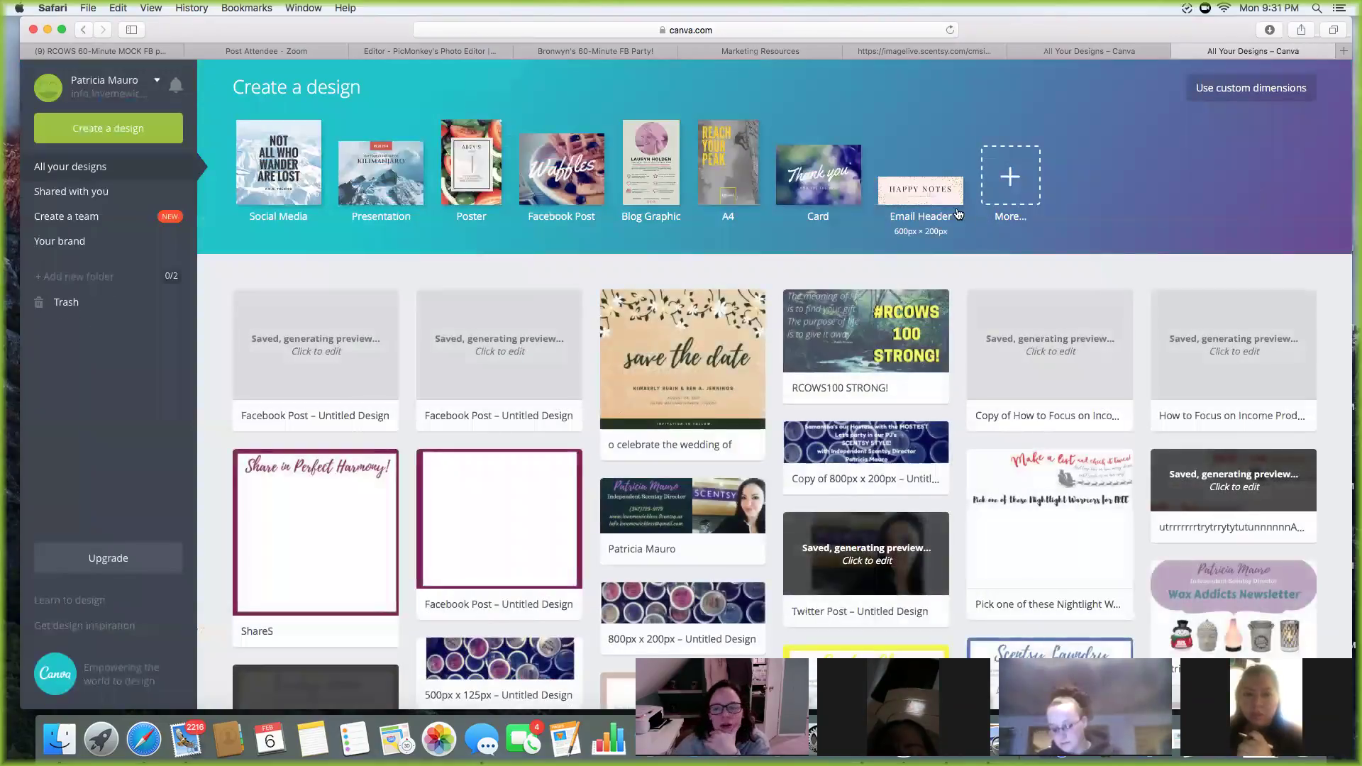
{"action": "left_click", "coordinate": [596, 157]}
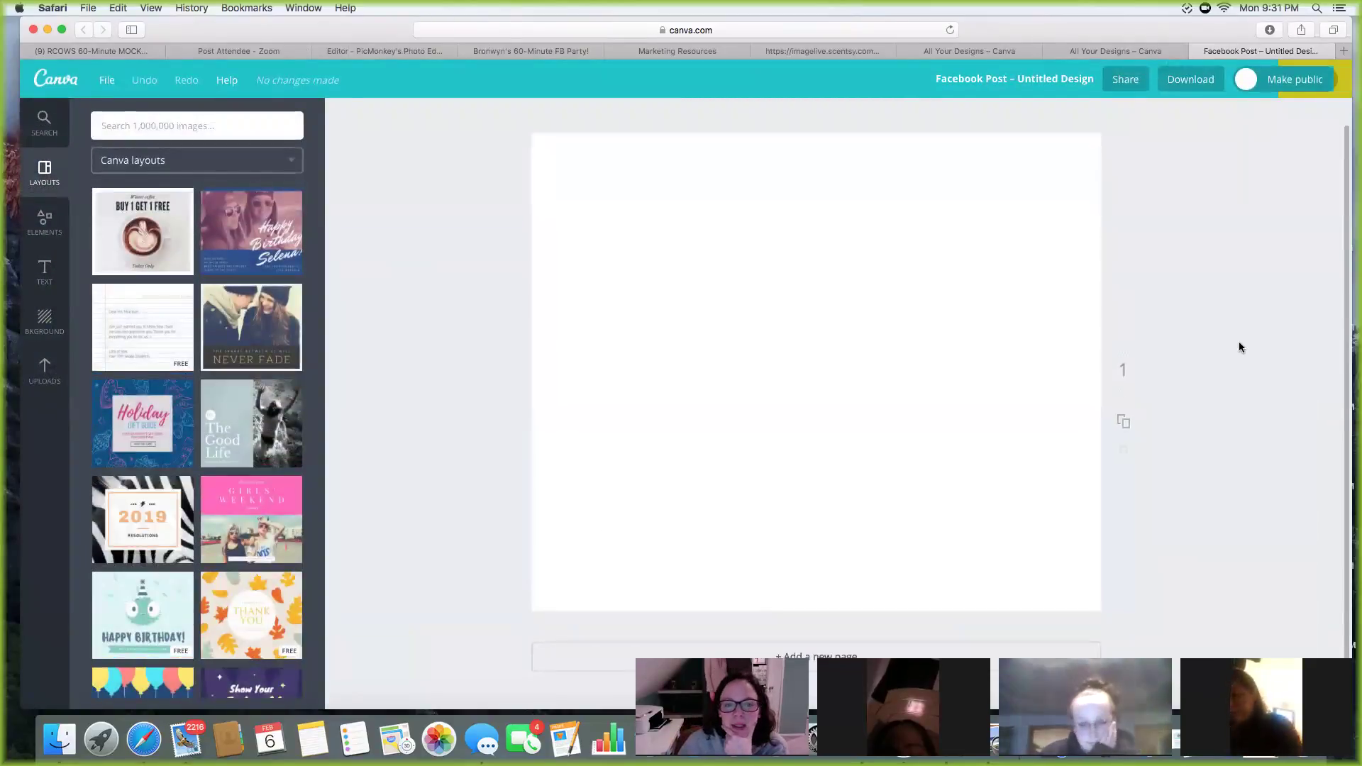
Add the plain filled square from the shape elements to the blank page.
{"action": "left_click", "coordinate": [44, 319]}
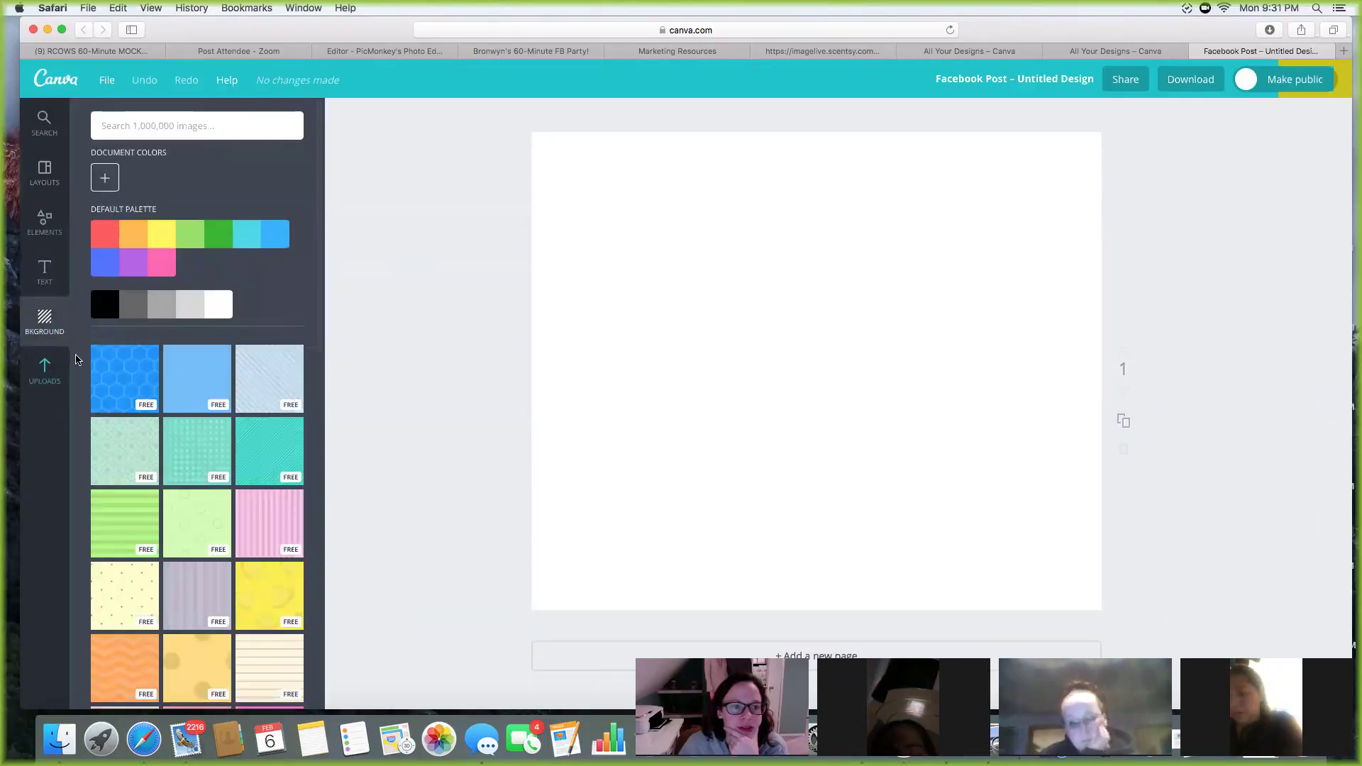
{"action": "left_click", "coordinate": [44, 213]}
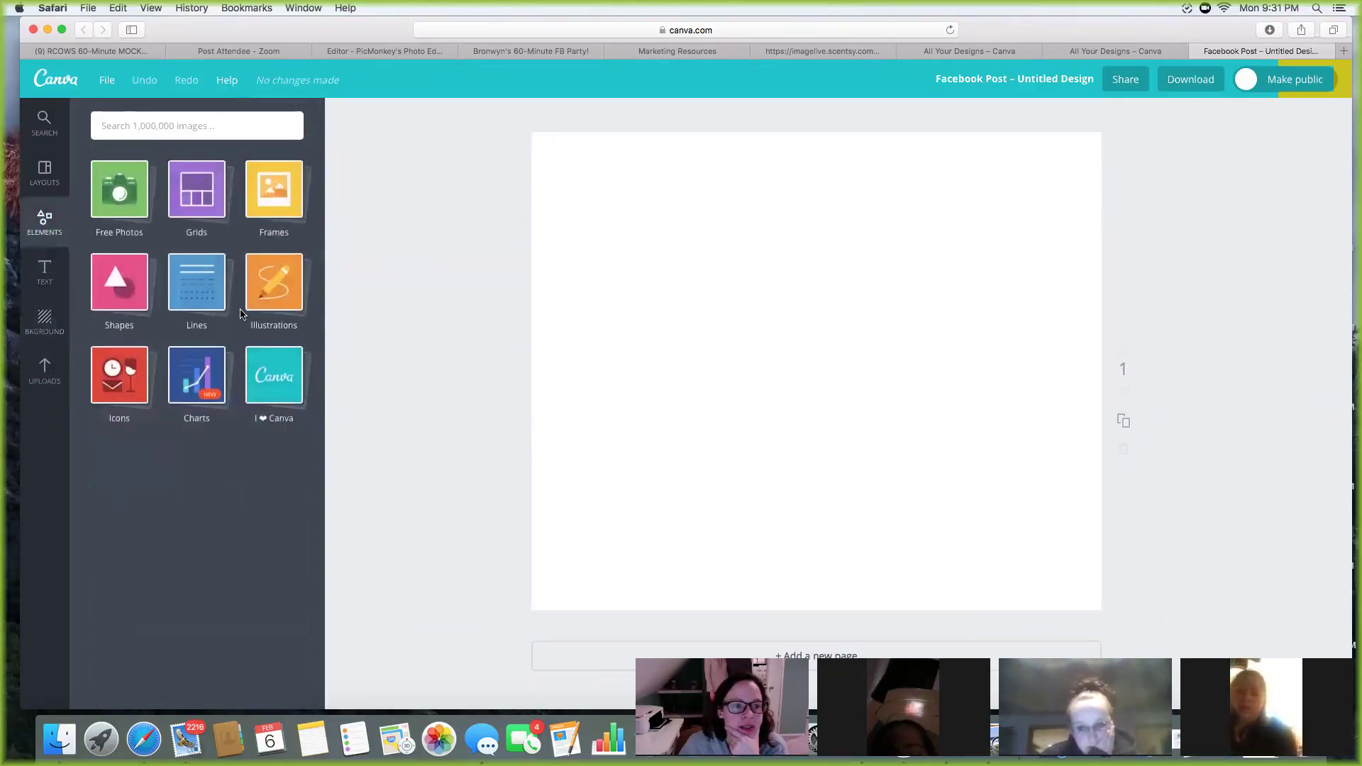
{"action": "left_click", "coordinate": [137, 284]}
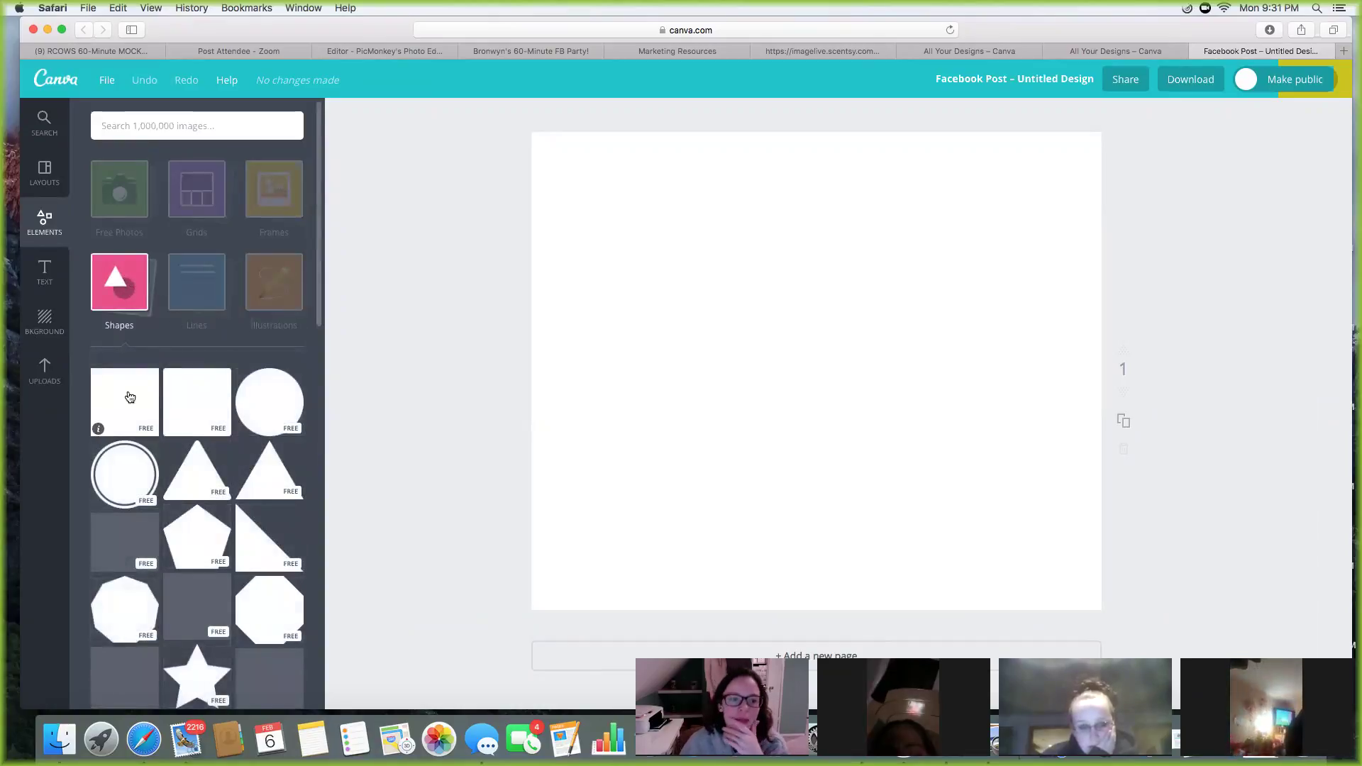
{"action": "left_click", "coordinate": [130, 397]}
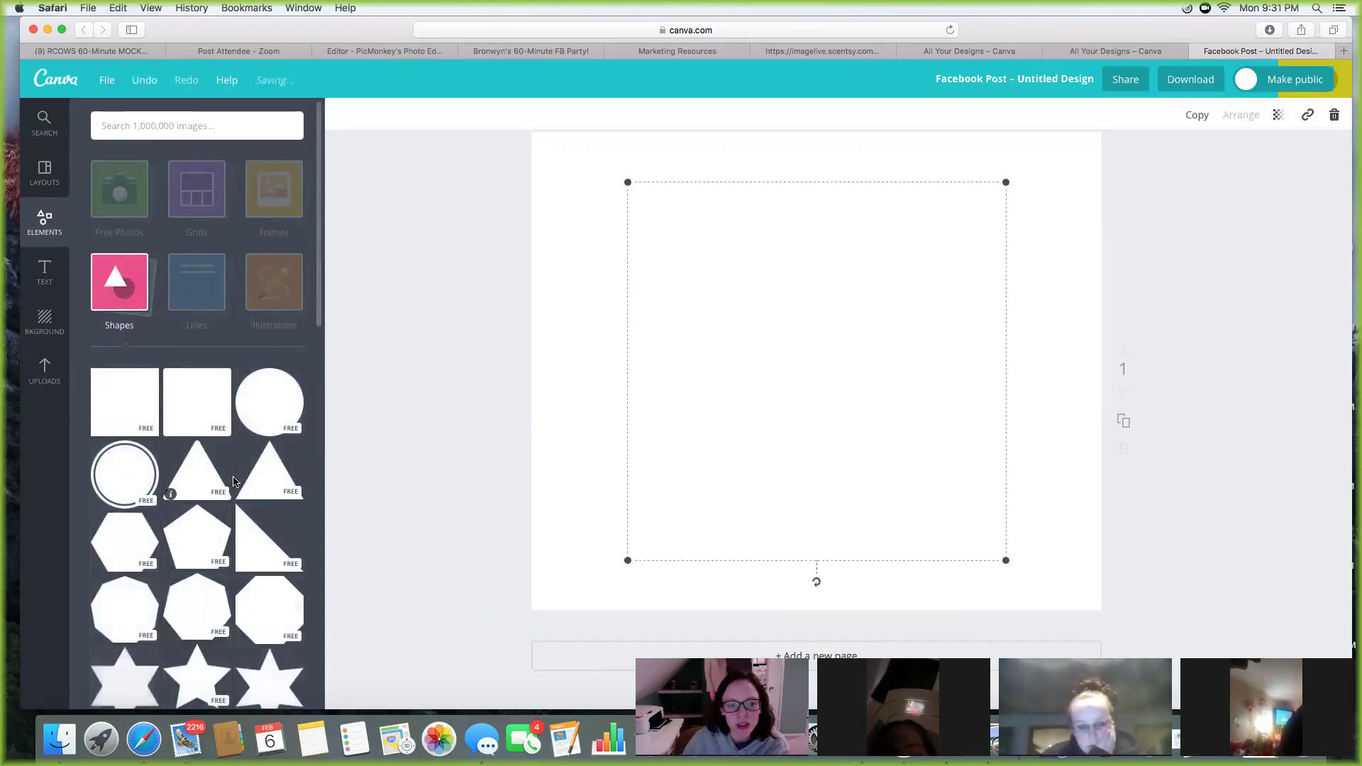
{"action": "scroll", "coordinate": [245, 453], "scroll_direction": "down", "scroll_amount": 2}
{"action": "scroll", "coordinate": [244, 453], "scroll_direction": "down", "scroll_amount": 10}
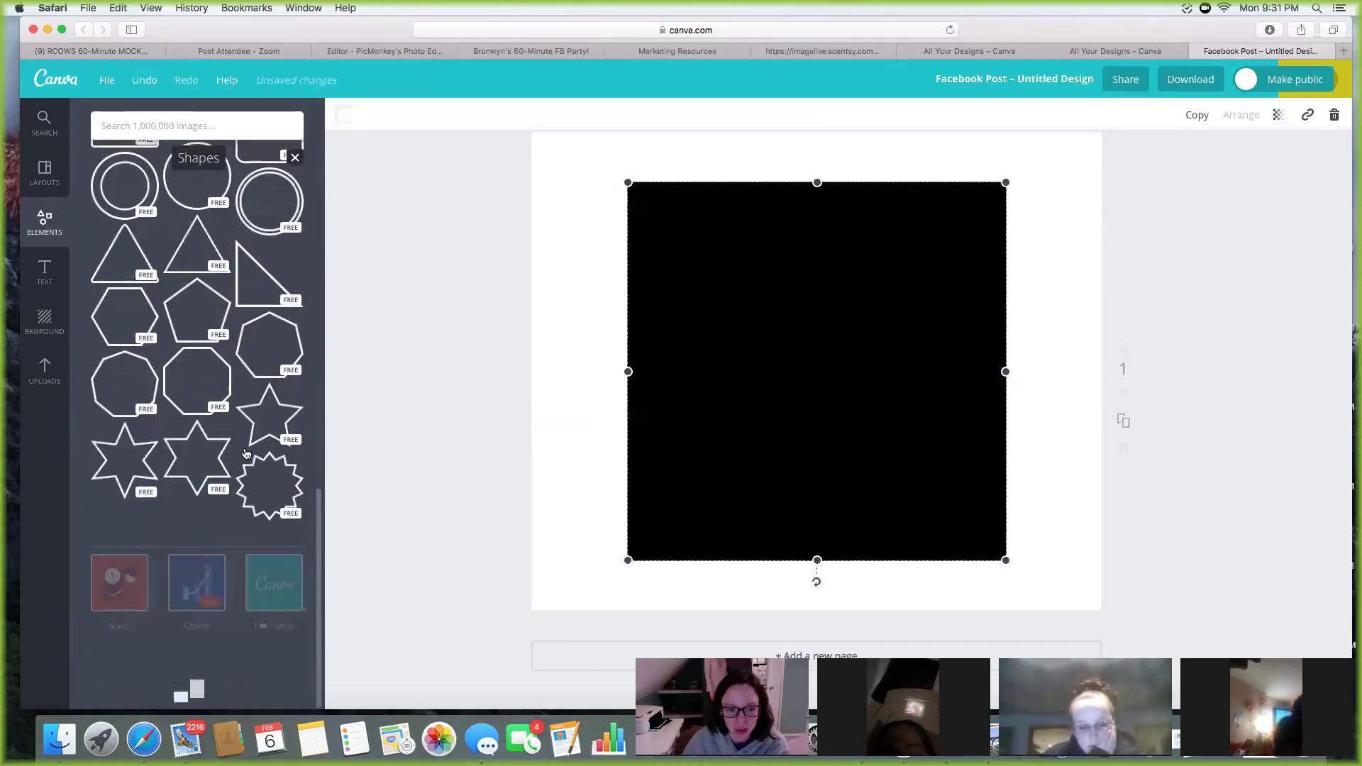
{"action": "scroll", "coordinate": [241, 598], "scroll_direction": "up", "scroll_amount": 12}
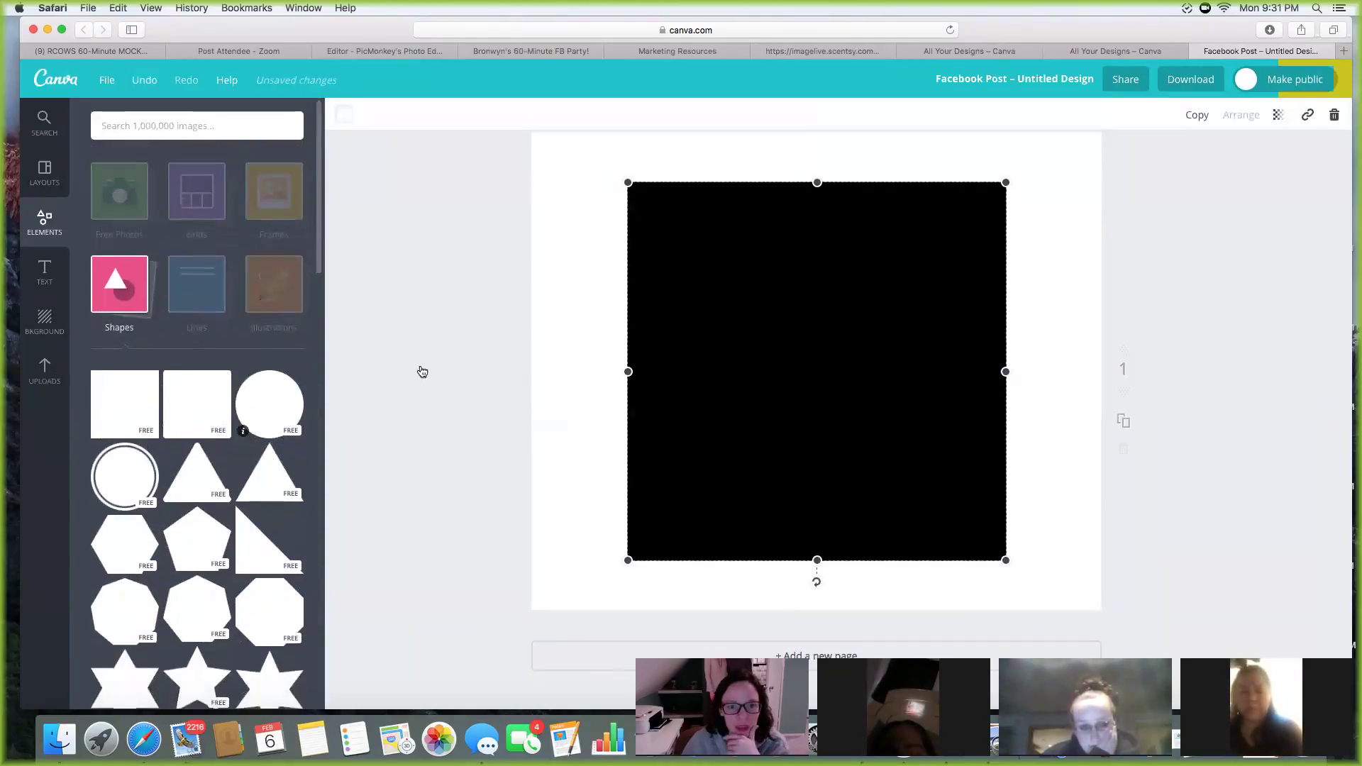
Enlarge, reposition and widen the black square into a rectangle that fills the page except for a narrow white border.
{"action": "left_click_drag", "start_coordinate": [627, 180], "coordinate": [550, 150]}
{"action": "left_click_drag", "start_coordinate": [726, 196], "coordinate": [820, 261]}
{"action": "scroll", "coordinate": [1090, 363], "scroll_direction": "up", "scroll_amount": 1}
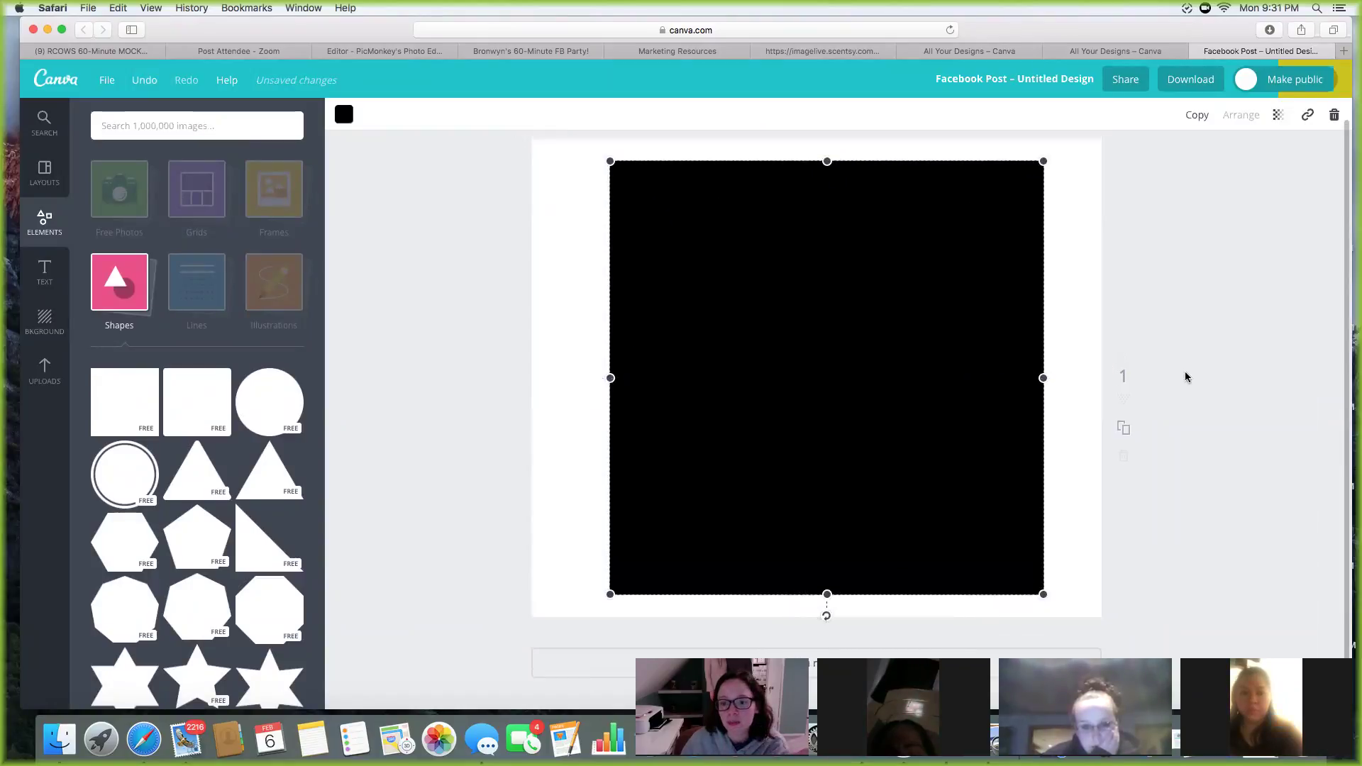
{"action": "left_click_drag", "start_coordinate": [1041, 592], "coordinate": [1064, 612]}
{"action": "mouse_move", "coordinate": [997, 568]}
{"action": "left_mouse_down"}
{"action": "mouse_move", "coordinate": [1026, 566]}
{"action": "mouse_move", "coordinate": [1018, 547]}
{"action": "mouse_move", "coordinate": [1030, 559]}
{"action": "mouse_move", "coordinate": [1019, 562]}
{"action": "left_mouse_up"}
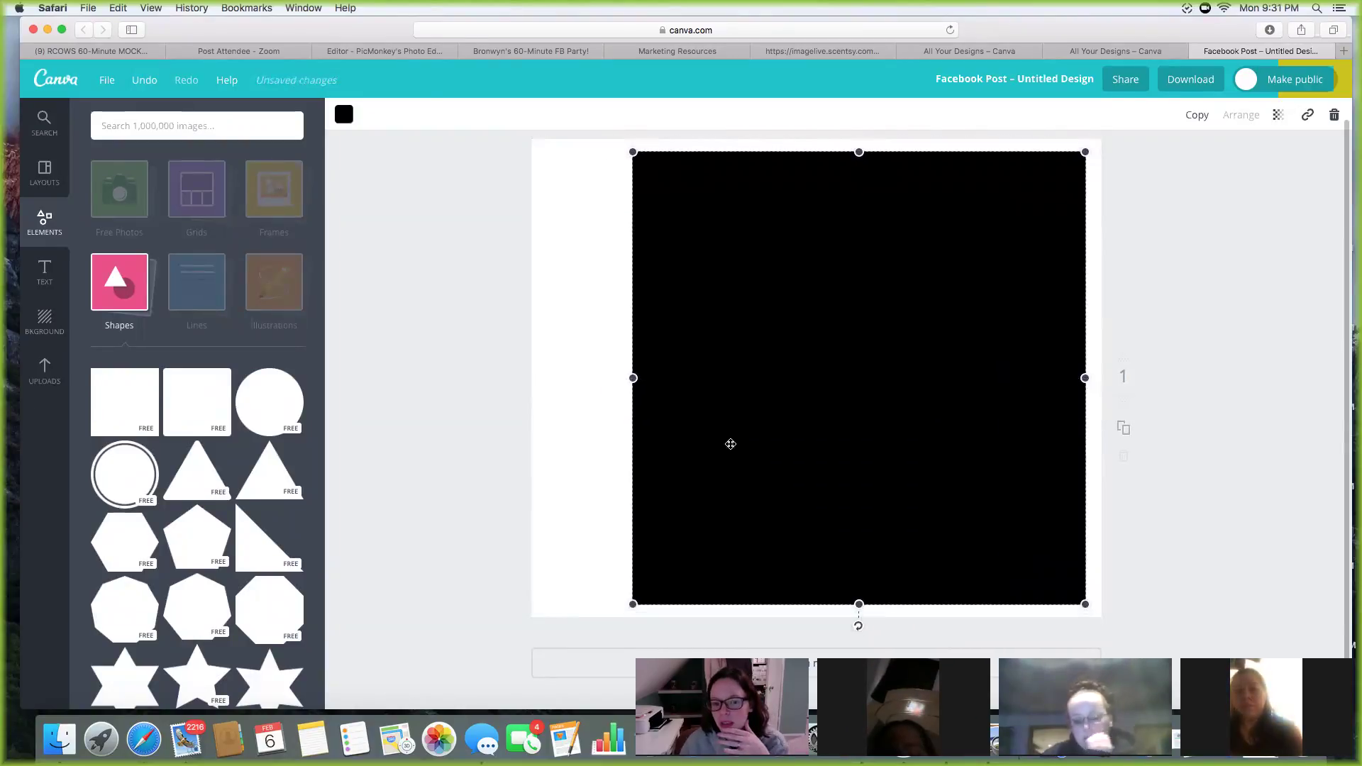
{"action": "left_click_drag", "start_coordinate": [632, 379], "coordinate": [546, 378]}
{"action": "left_click_drag", "start_coordinate": [832, 425], "coordinate": [833, 426]}
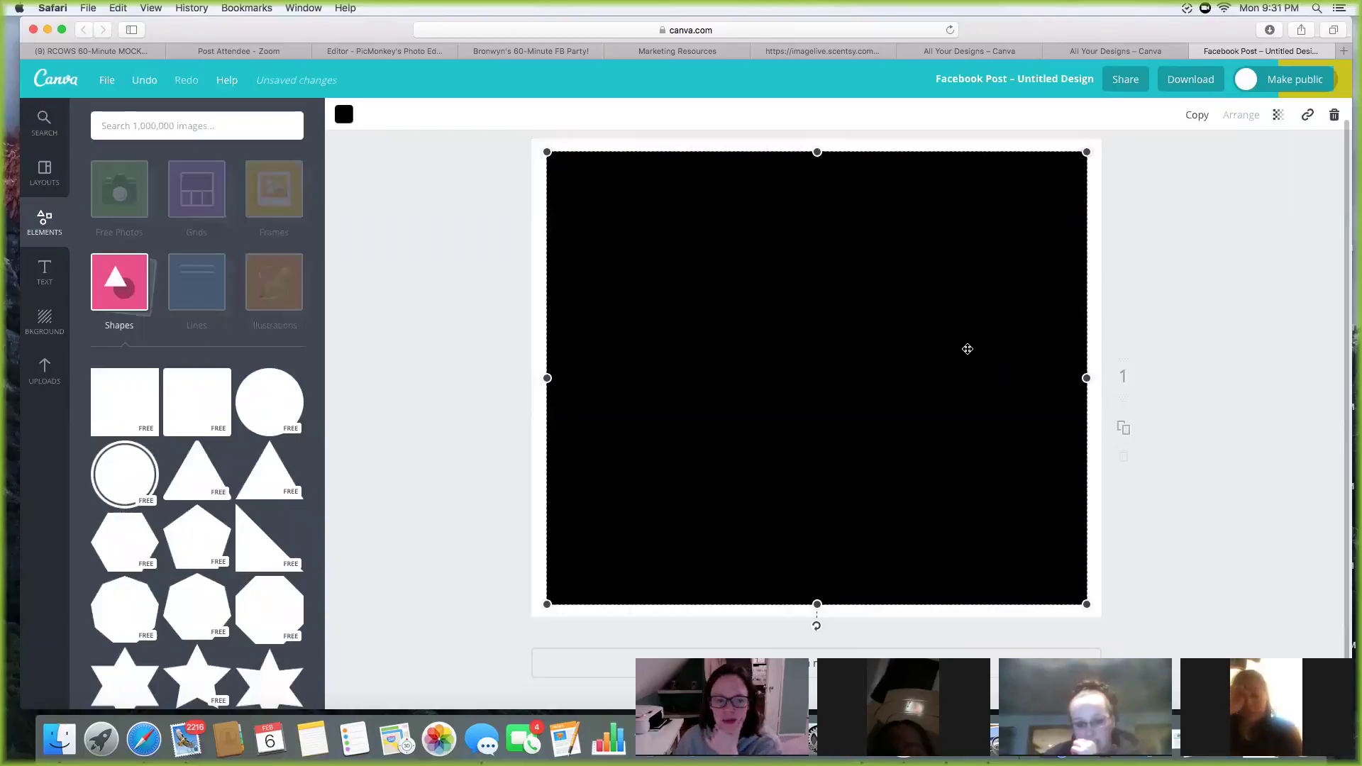
Color the rectangle purple from the default palette and view its transparency setting.
{"action": "left_click", "coordinate": [344, 116]}
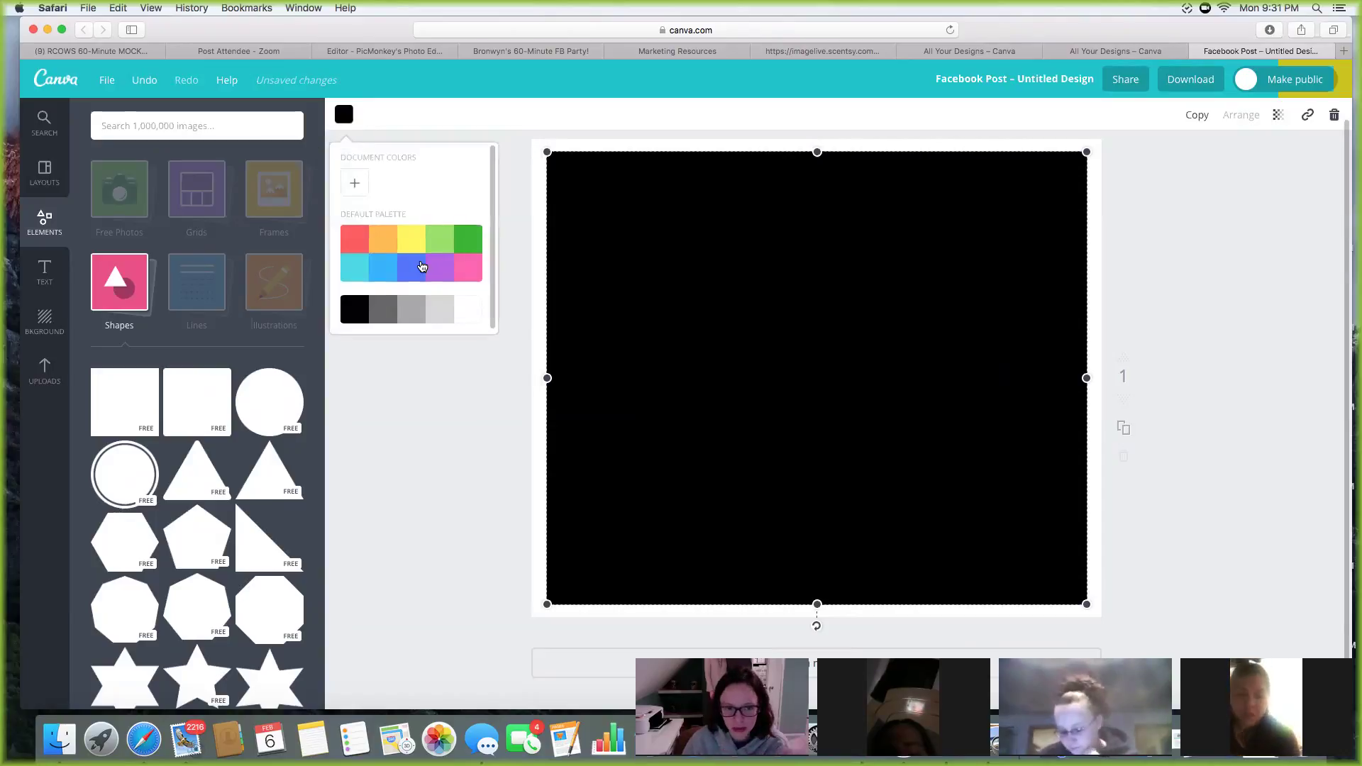
{"action": "left_click", "coordinate": [441, 267]}
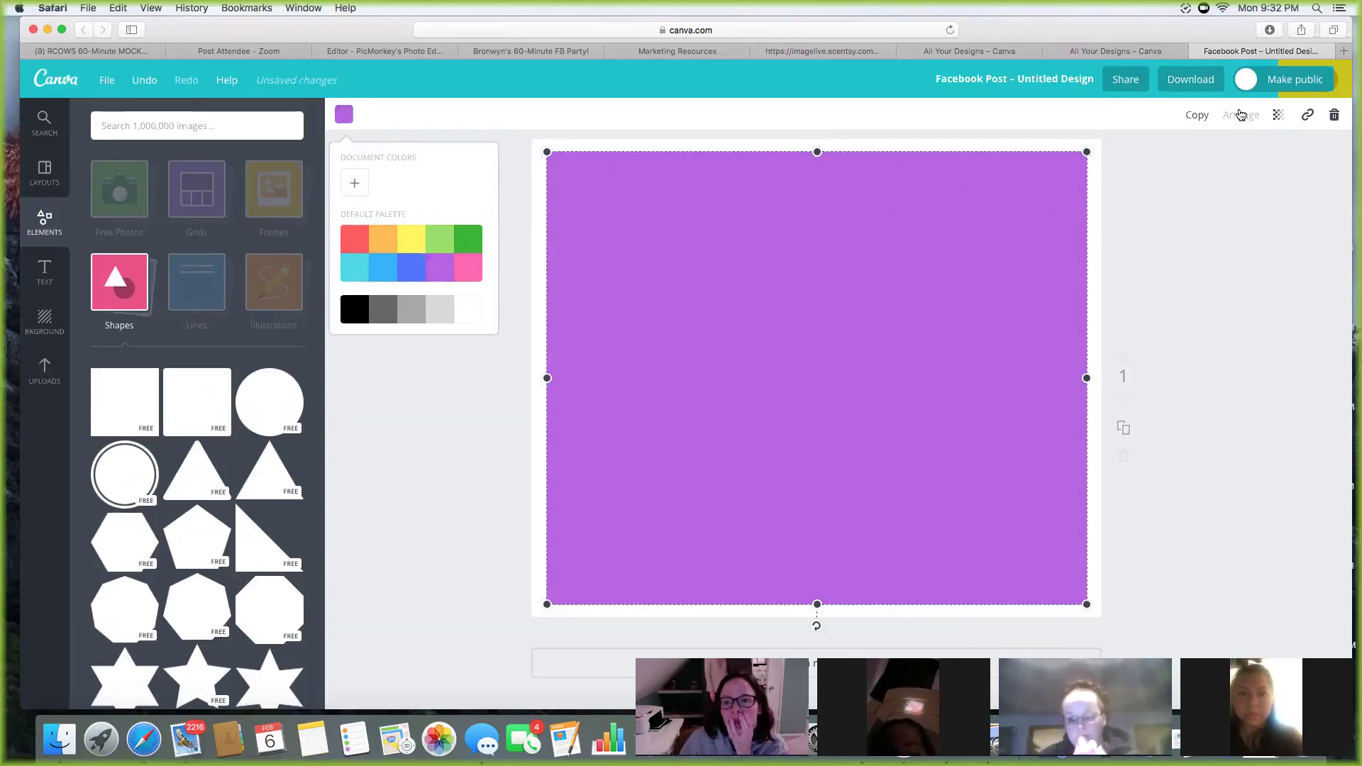
{"action": "left_click", "coordinate": [1276, 119]}
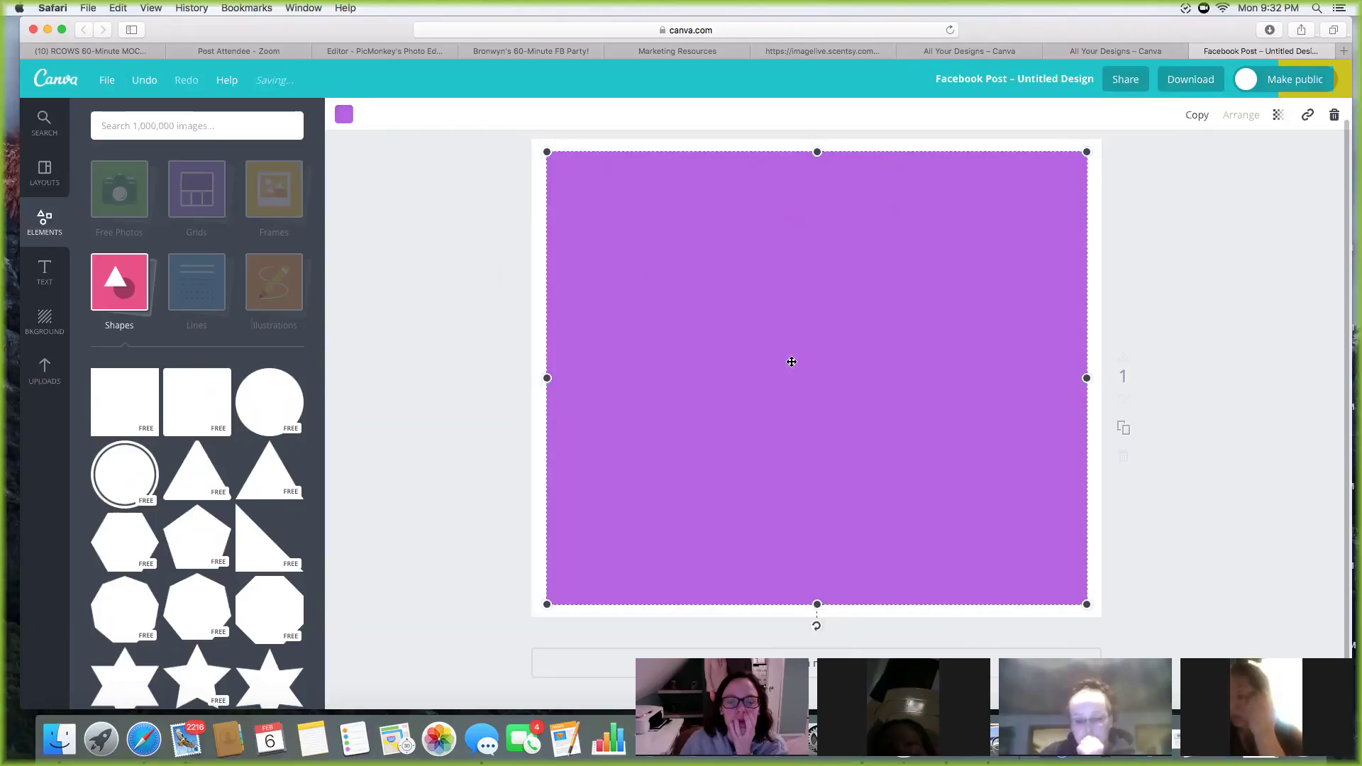
{"action": "left_click", "coordinate": [134, 277]}
{"action": "left_click", "coordinate": [122, 298]}
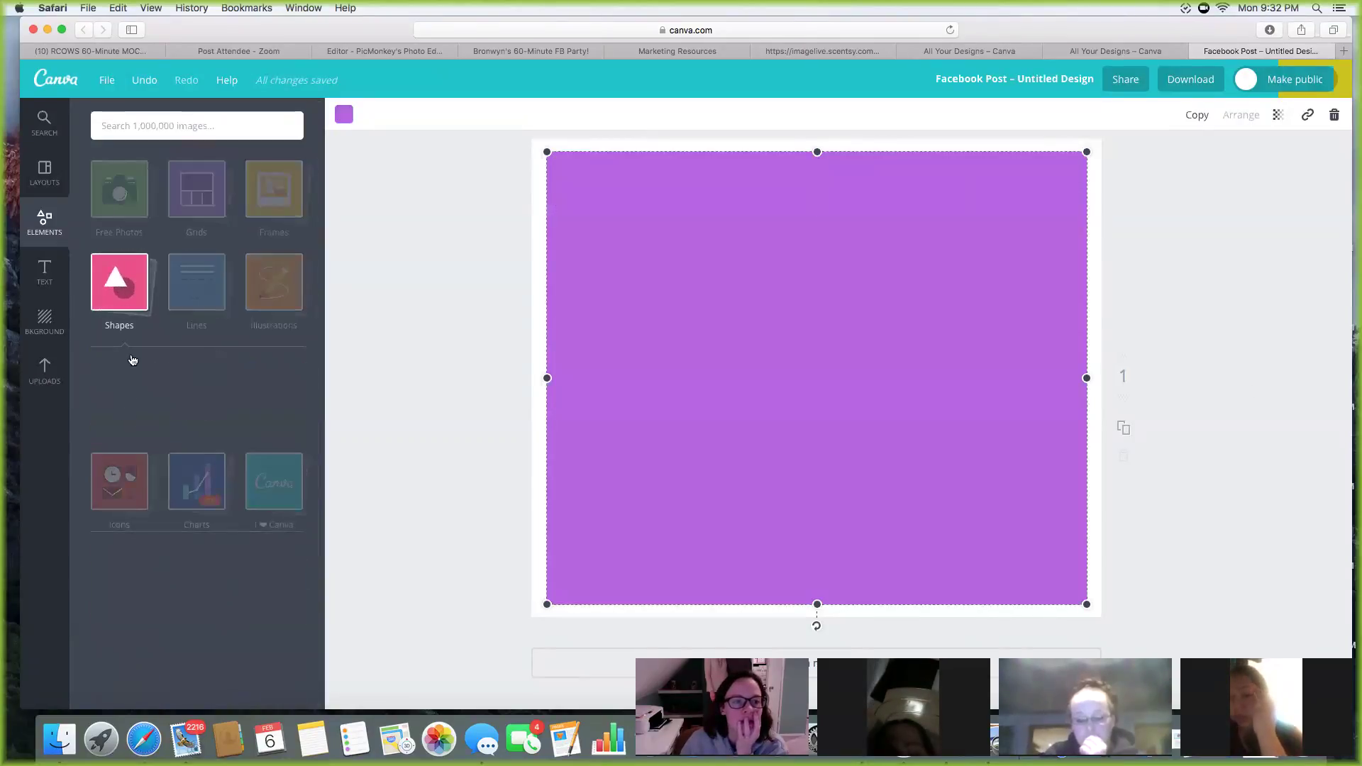
{"action": "left_click", "coordinate": [128, 405]}
{"action": "left_click", "coordinate": [820, 322]}
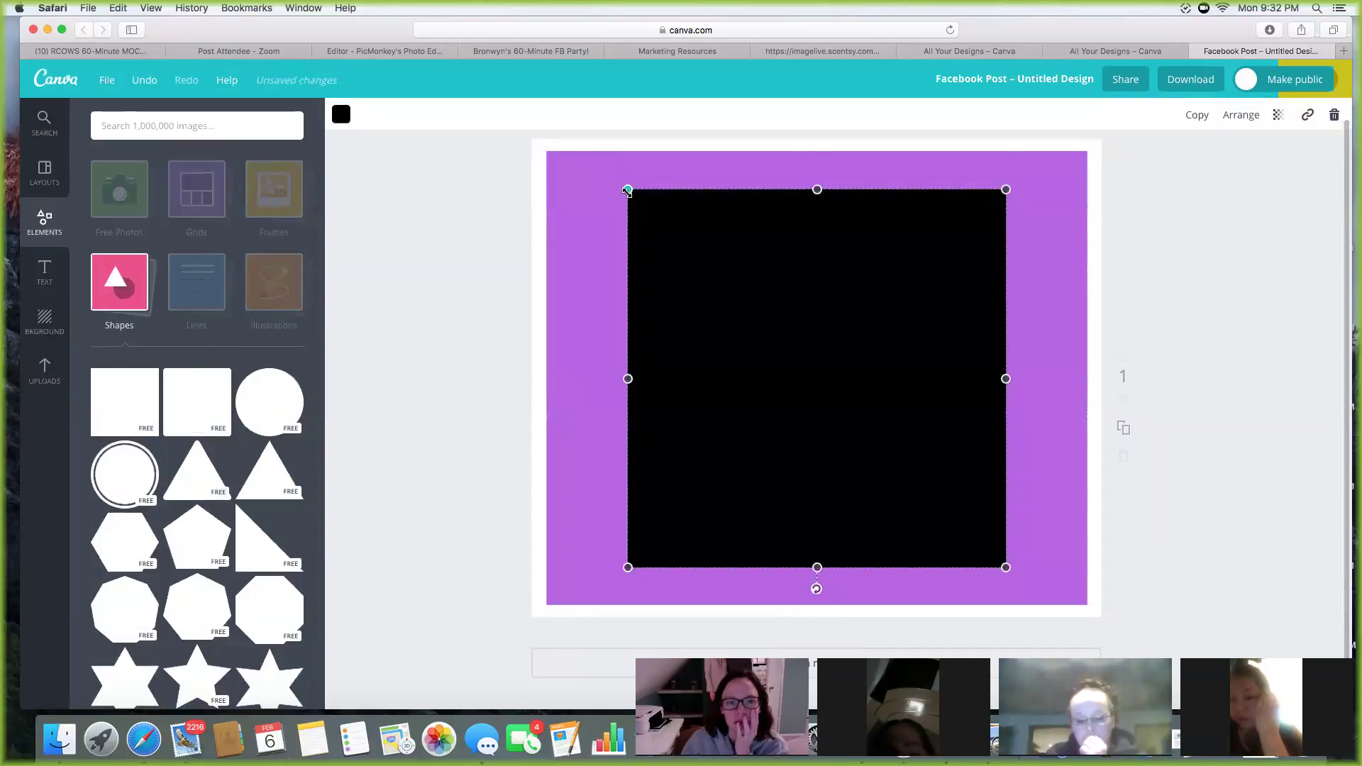
{"action": "left_click_drag", "start_coordinate": [628, 189], "coordinate": [541, 168]}
{"action": "left_click_drag", "start_coordinate": [743, 230], "coordinate": [774, 264]}
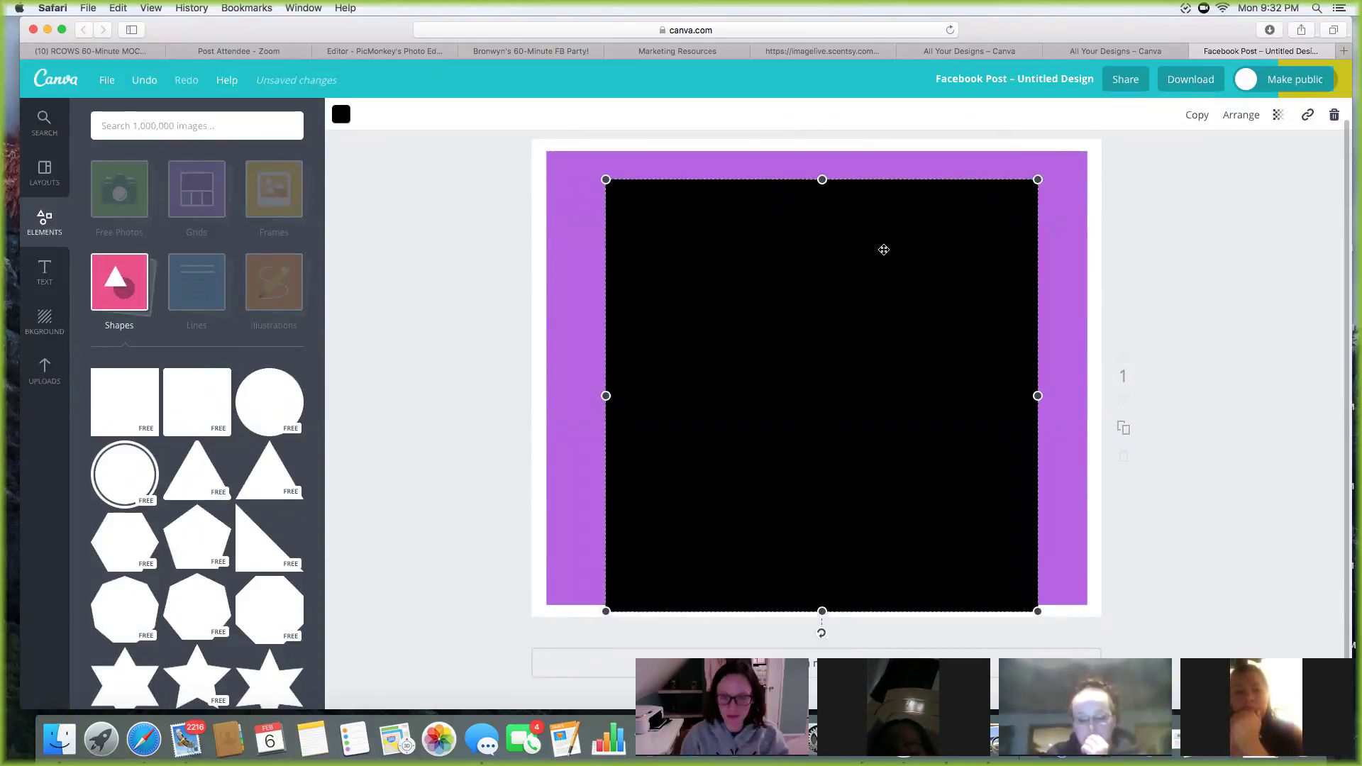
{"action": "key", "text": "Delete"}
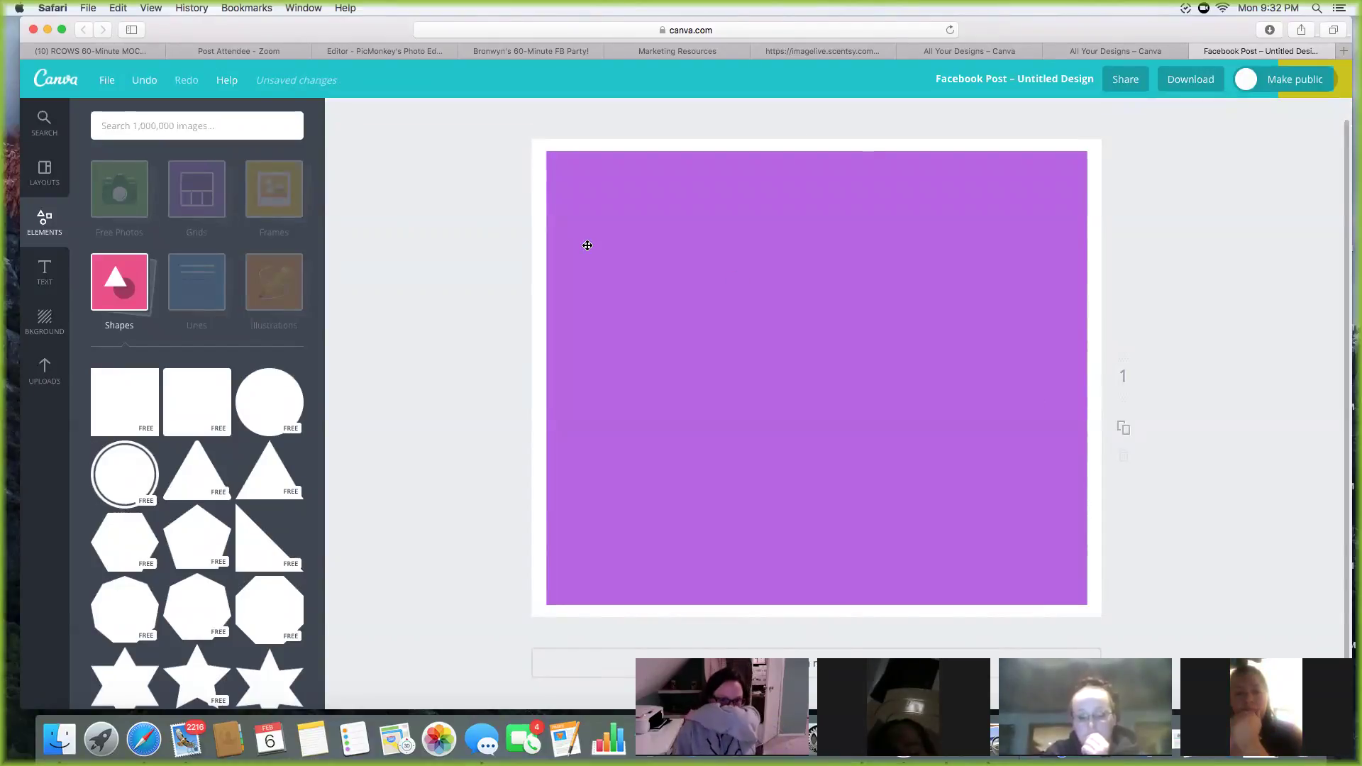
Delete the purple rectangle and set the page background to purple from the default palette.
{"action": "left_click", "coordinate": [560, 196]}
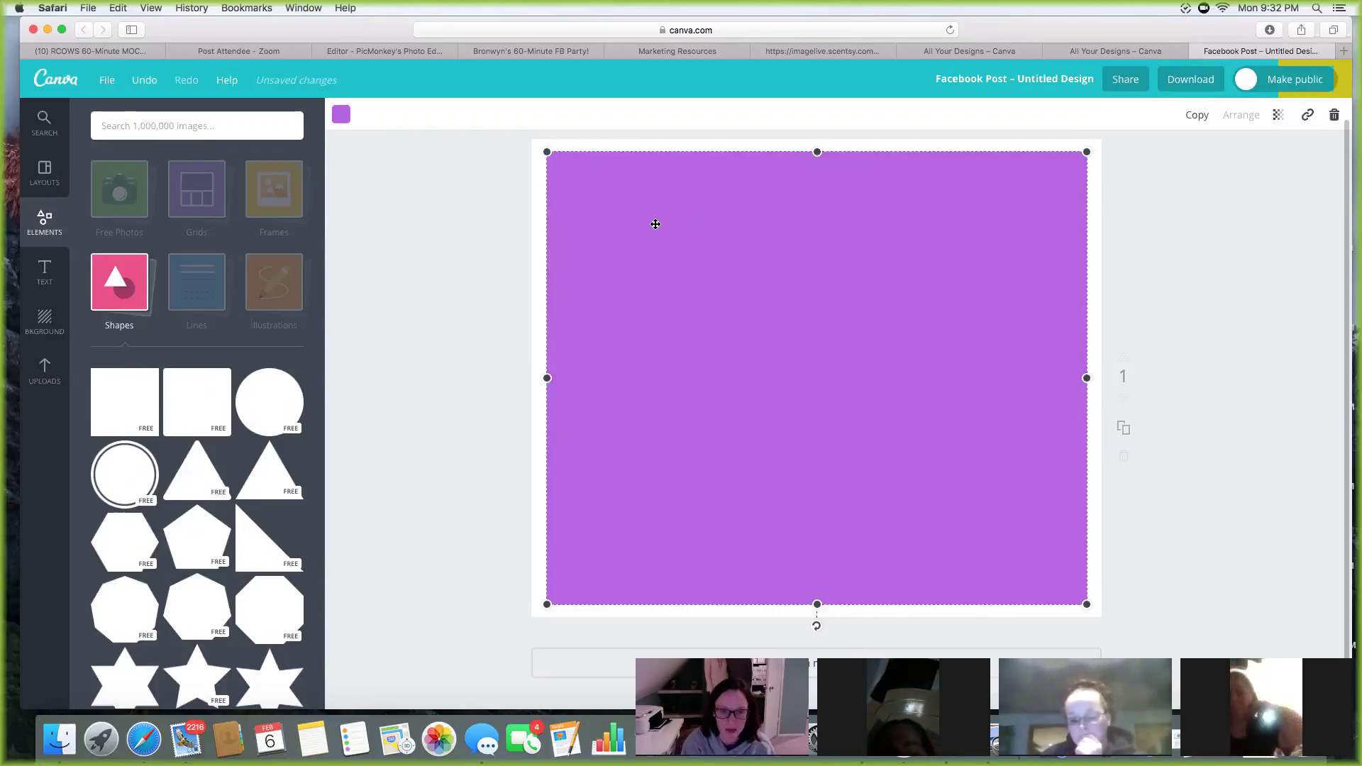
{"action": "key", "text": "Delete"}
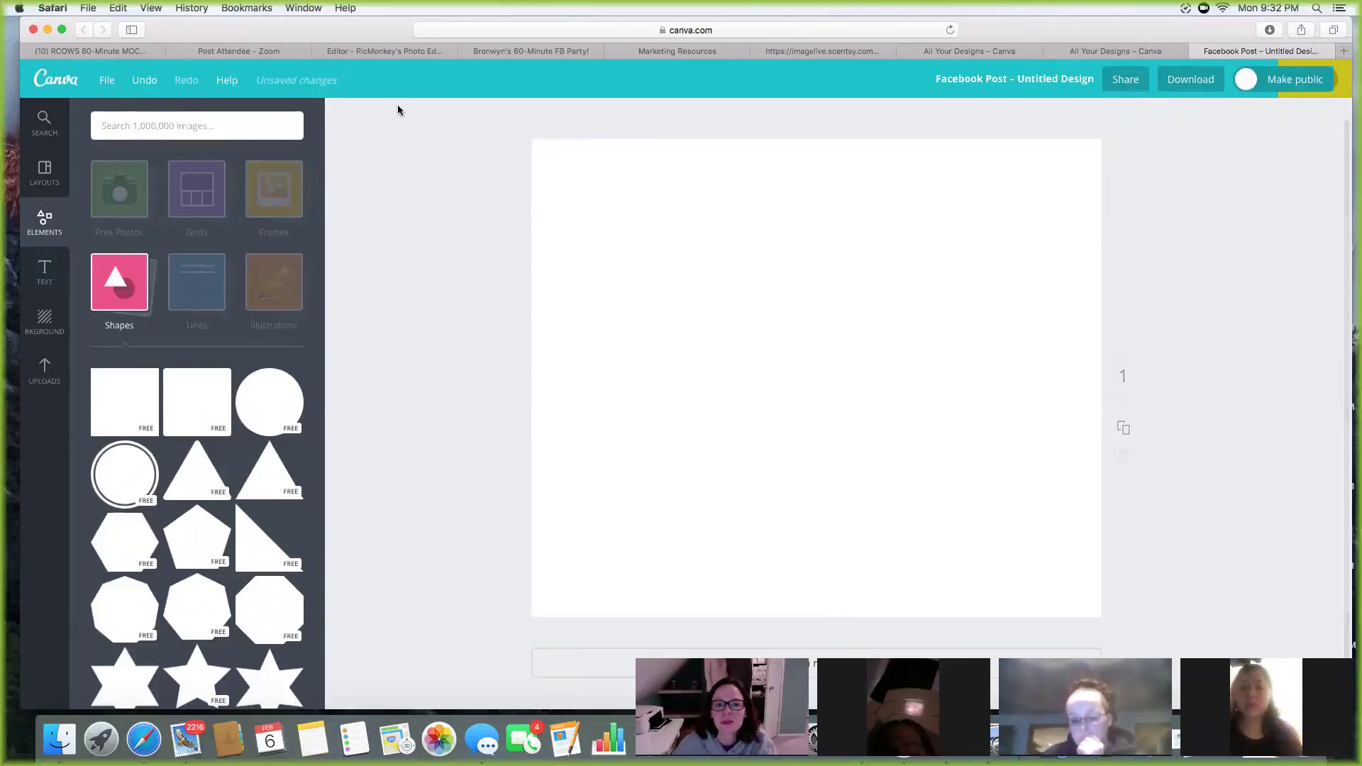
{"action": "left_click", "coordinate": [42, 189]}
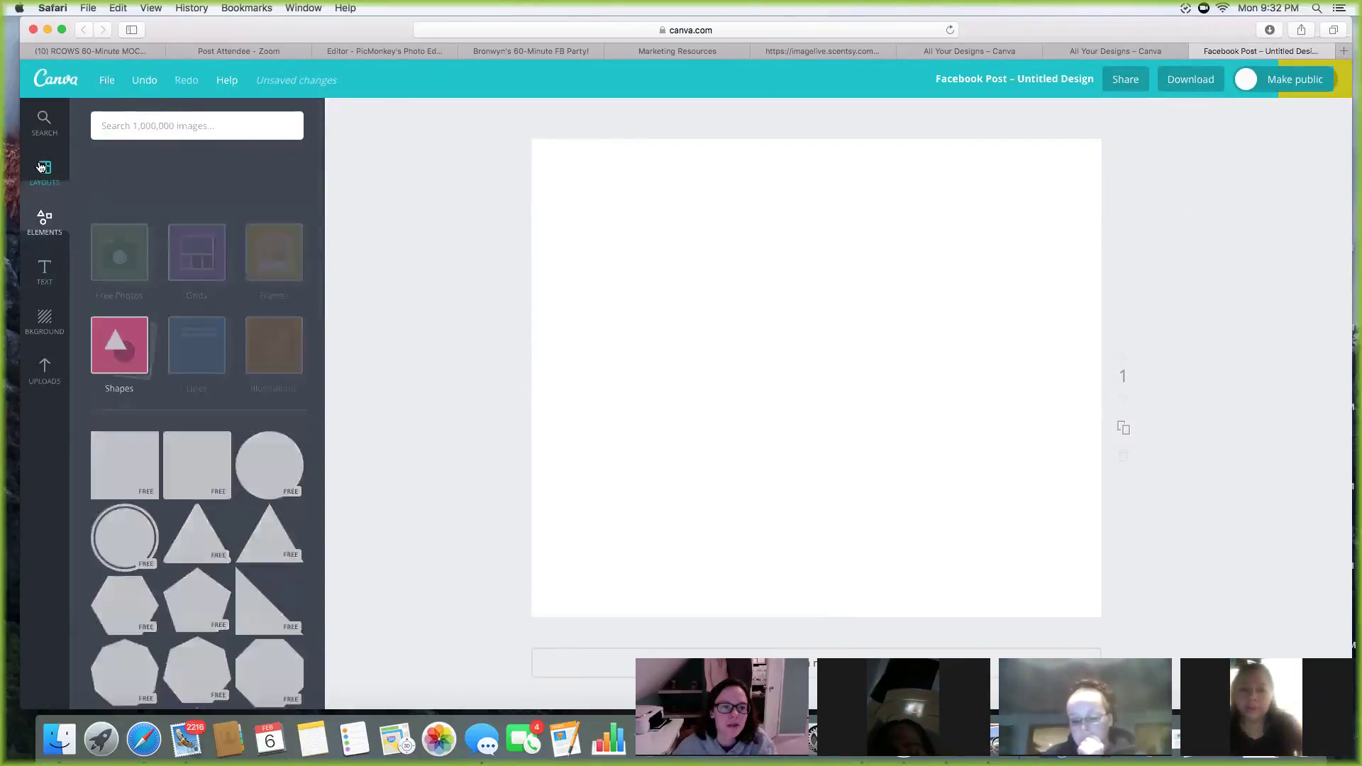
{"action": "left_click", "coordinate": [44, 322]}
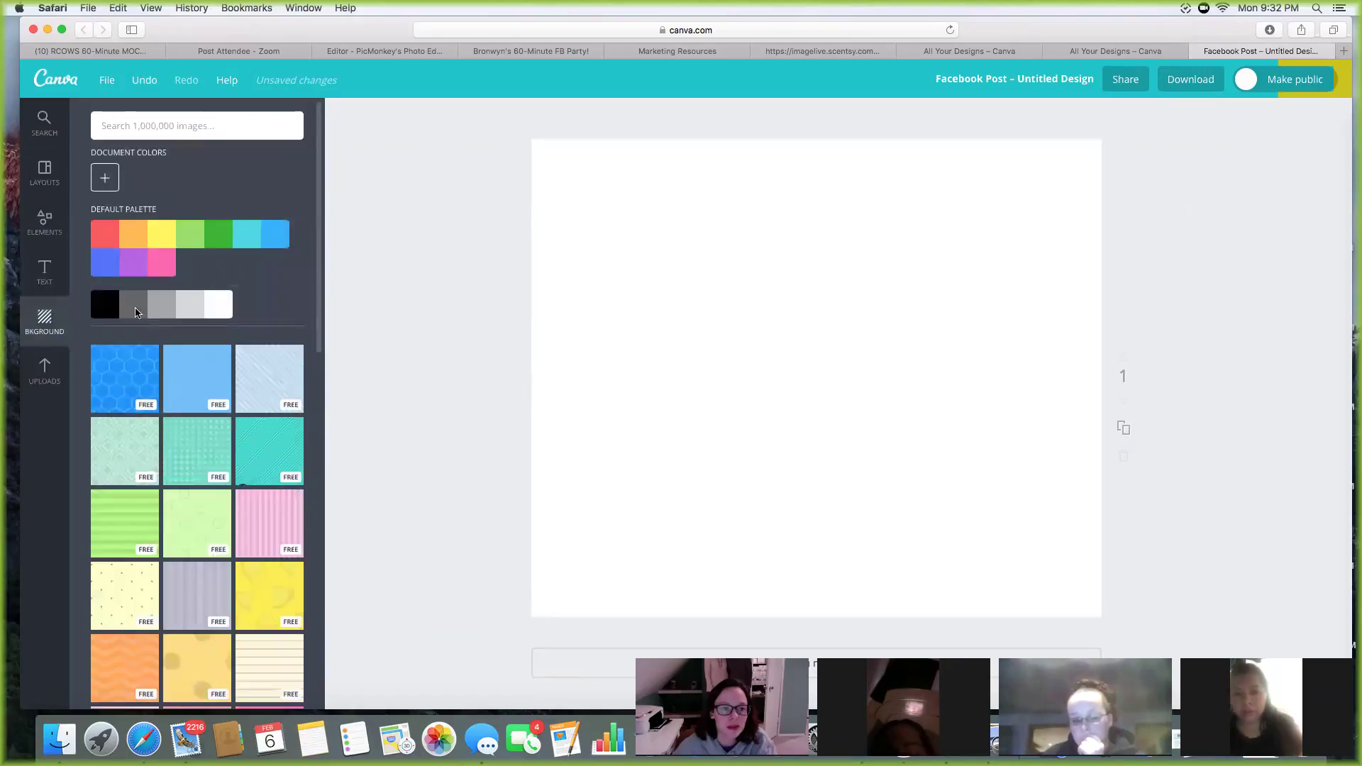
{"action": "left_click", "coordinate": [129, 261]}
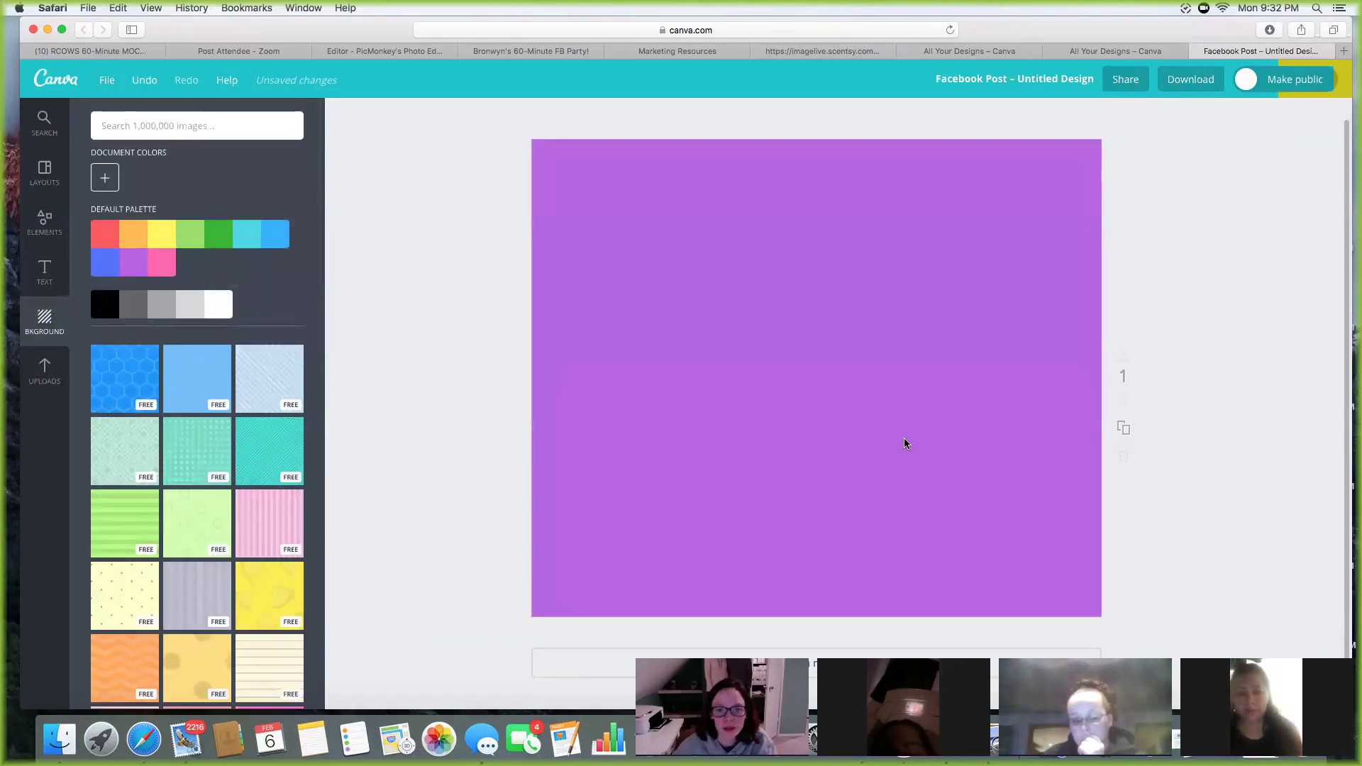
Add a plain filled white square and resize it into a centered rectangle that leaves a narrow purple border around the page.
{"action": "left_click", "coordinate": [43, 222]}
{"action": "left_click", "coordinate": [120, 407]}
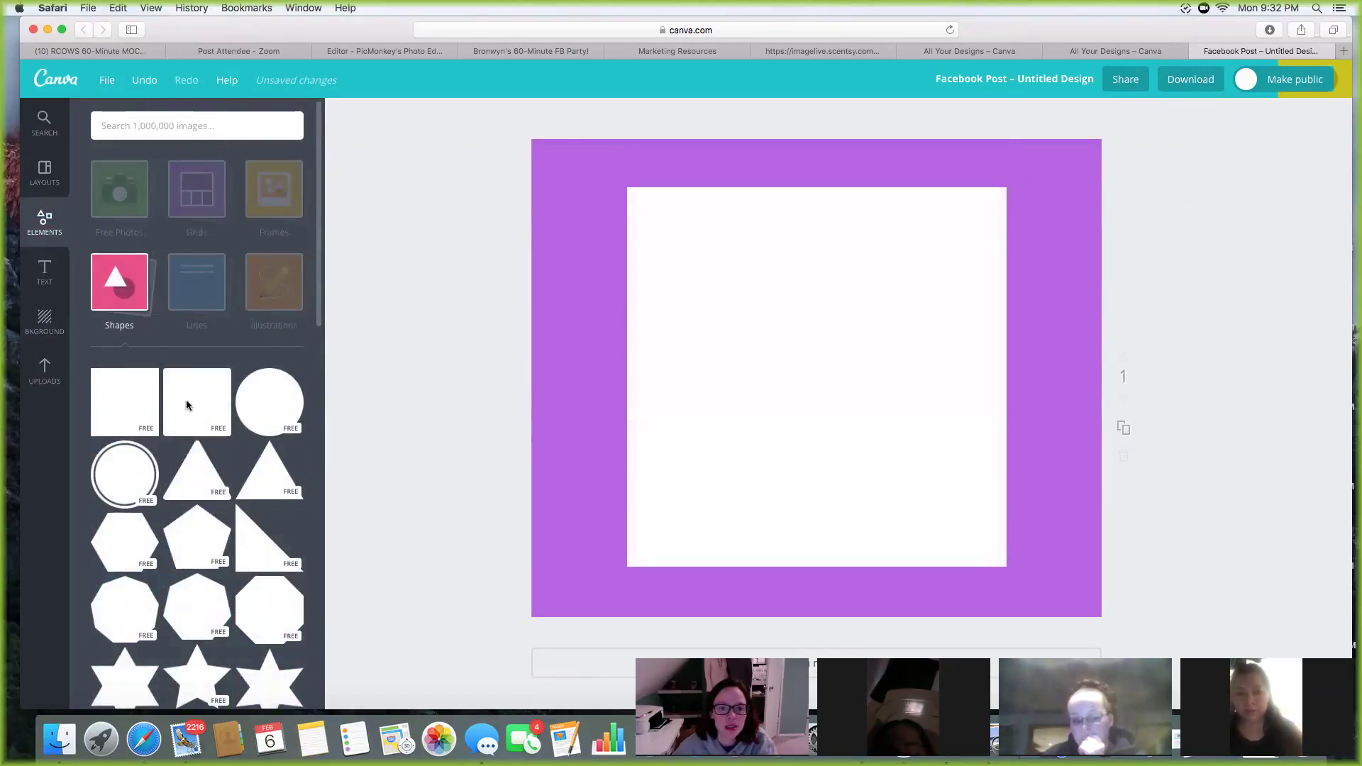
{"action": "left_click_drag", "start_coordinate": [626, 187], "coordinate": [530, 171]}
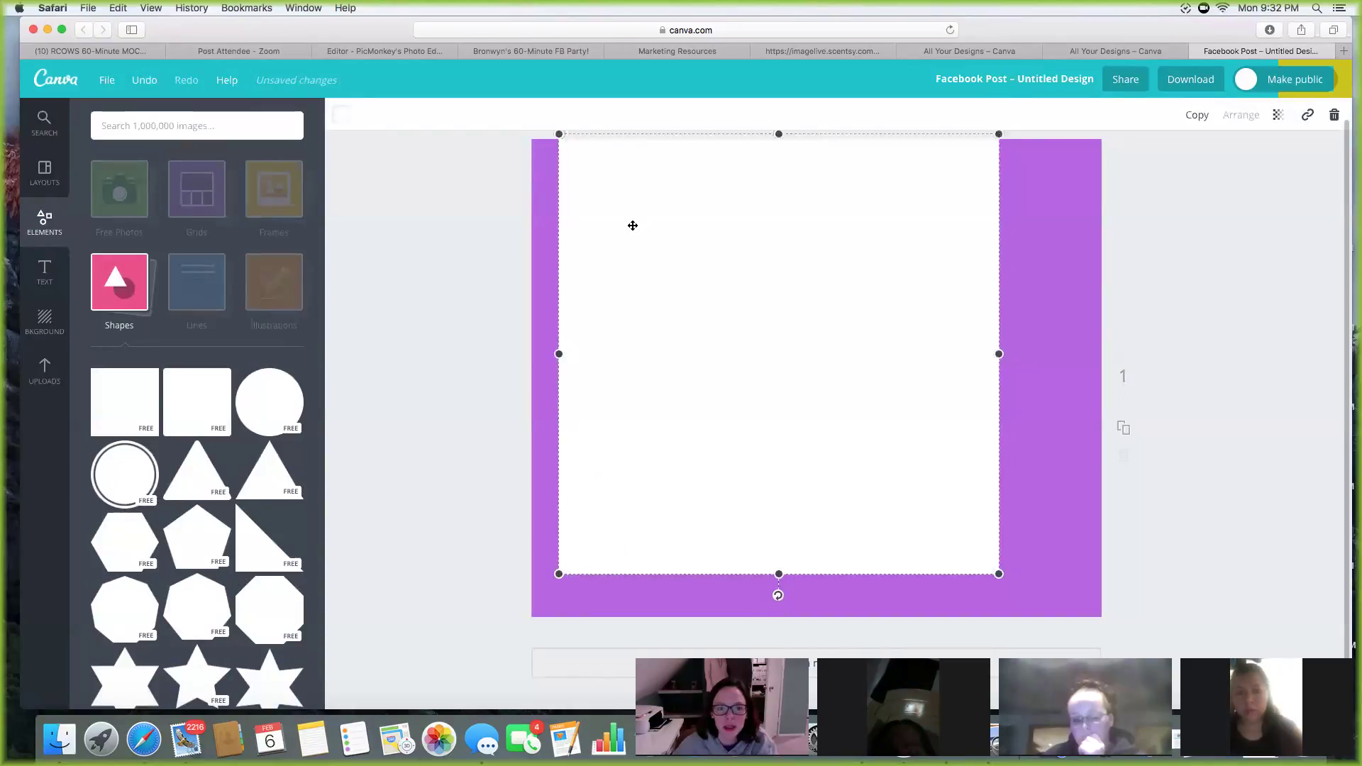
{"action": "left_click_drag", "start_coordinate": [645, 207], "coordinate": [630, 224]}
{"action": "left_click_drag", "start_coordinate": [982, 367], "coordinate": [1089, 370]}
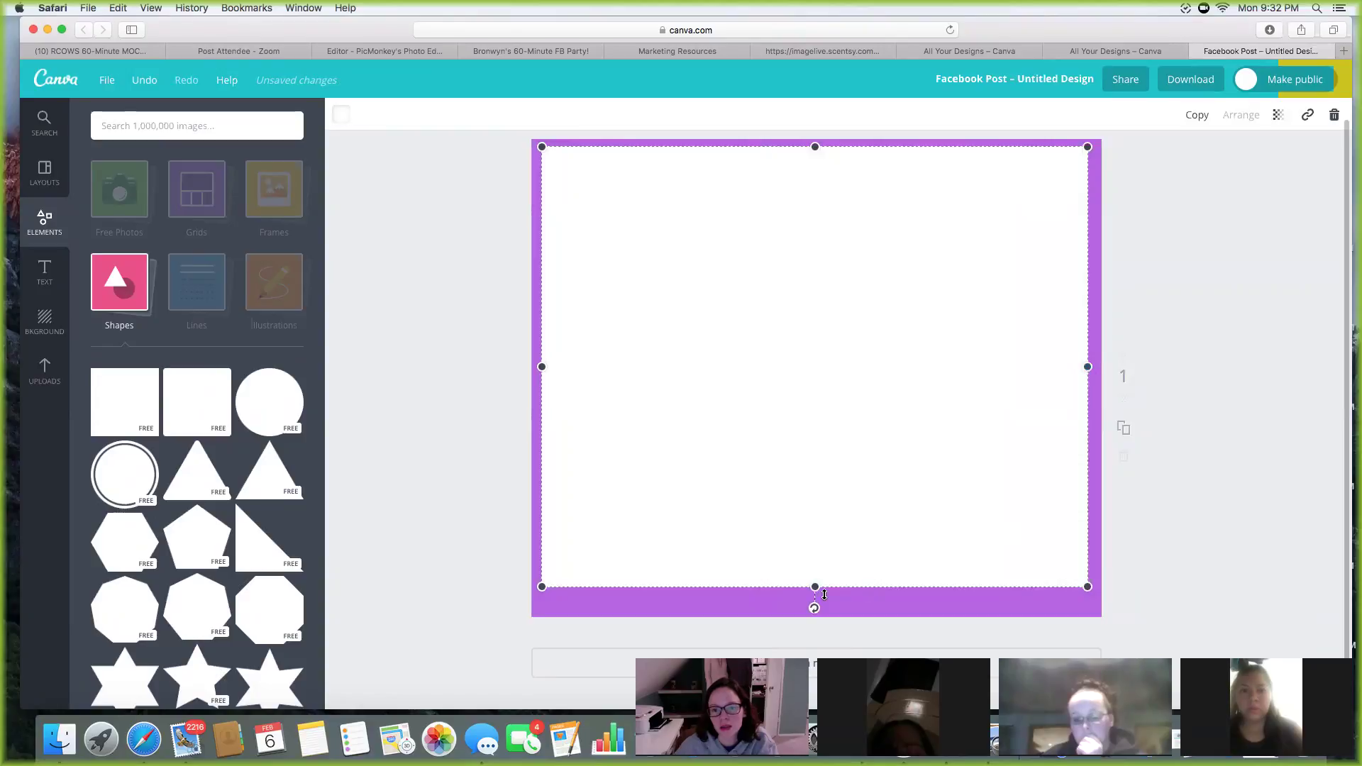
{"action": "left_click_drag", "start_coordinate": [817, 586], "coordinate": [818, 608]}
{"action": "left_click_drag", "start_coordinate": [843, 518], "coordinate": [857, 526]}
{"action": "left_click_drag", "start_coordinate": [1100, 616], "coordinate": [1072, 601]}
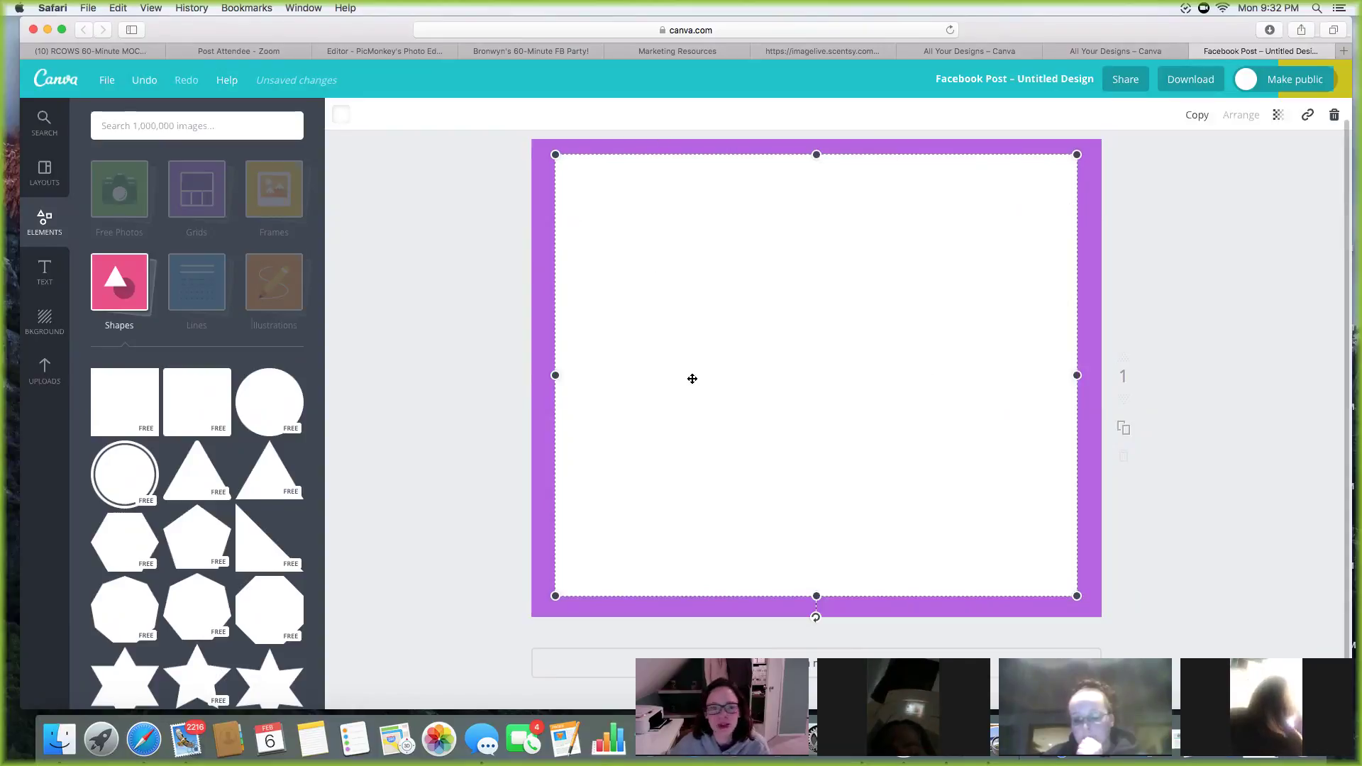
Add a heading on the white rectangle and replace its placeholder text with "Scentsy Flyer".
{"action": "left_click", "coordinate": [42, 273]}
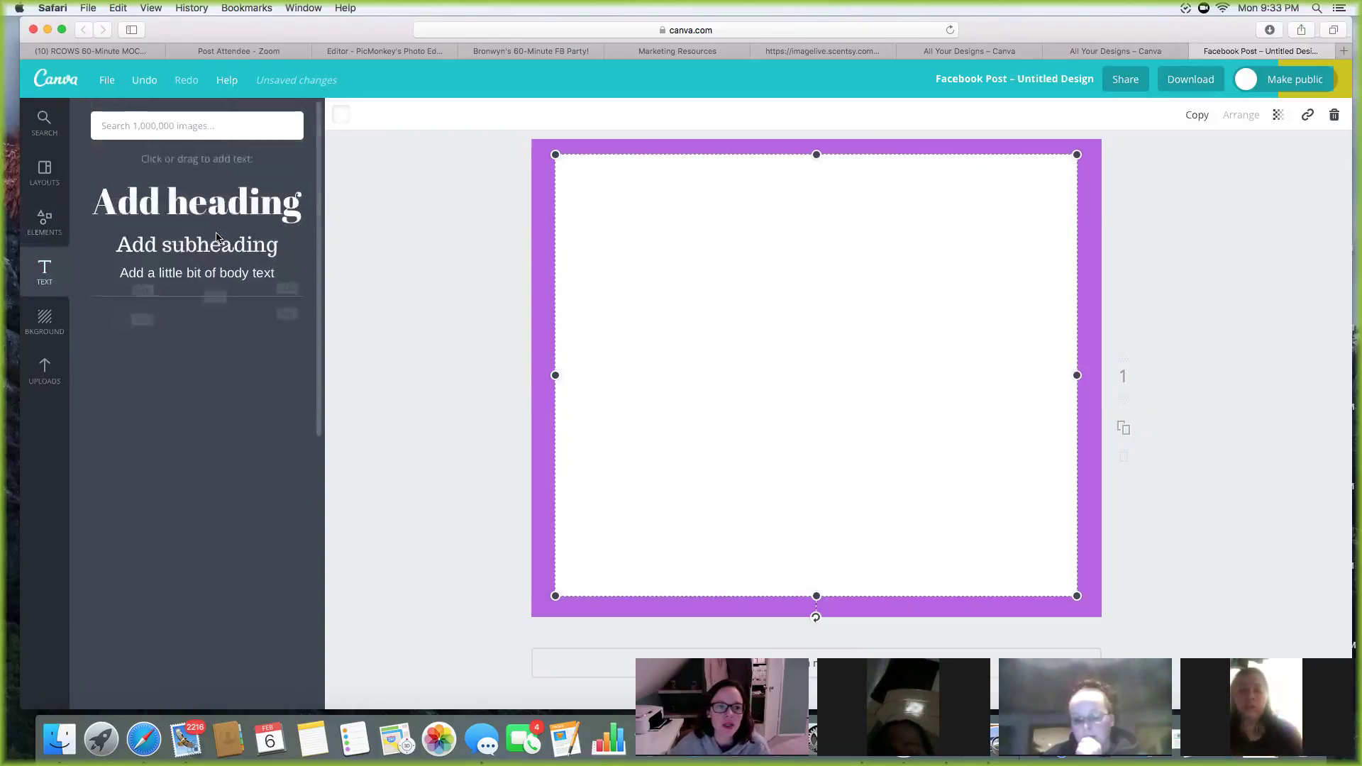
{"action": "left_click", "coordinate": [169, 205]}
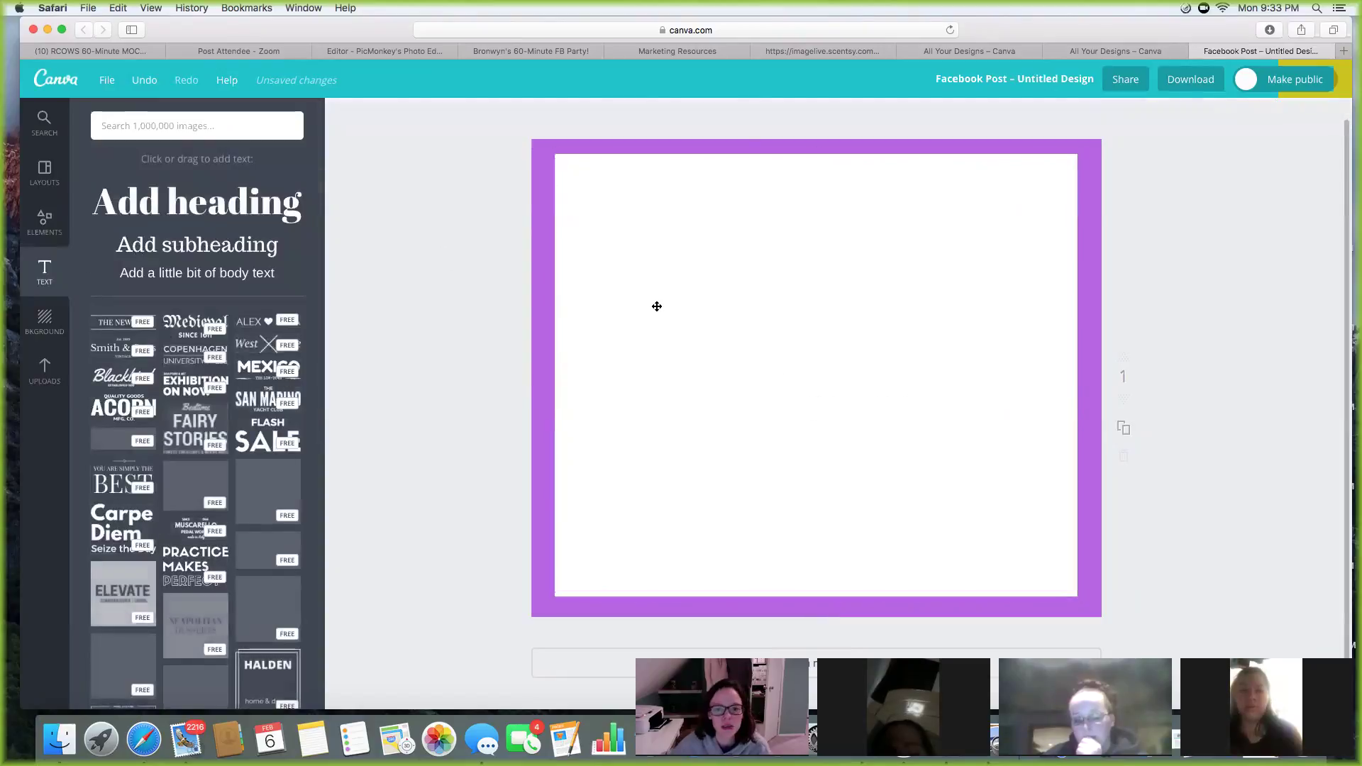
{"action": "key", "text": "BackSpace"}
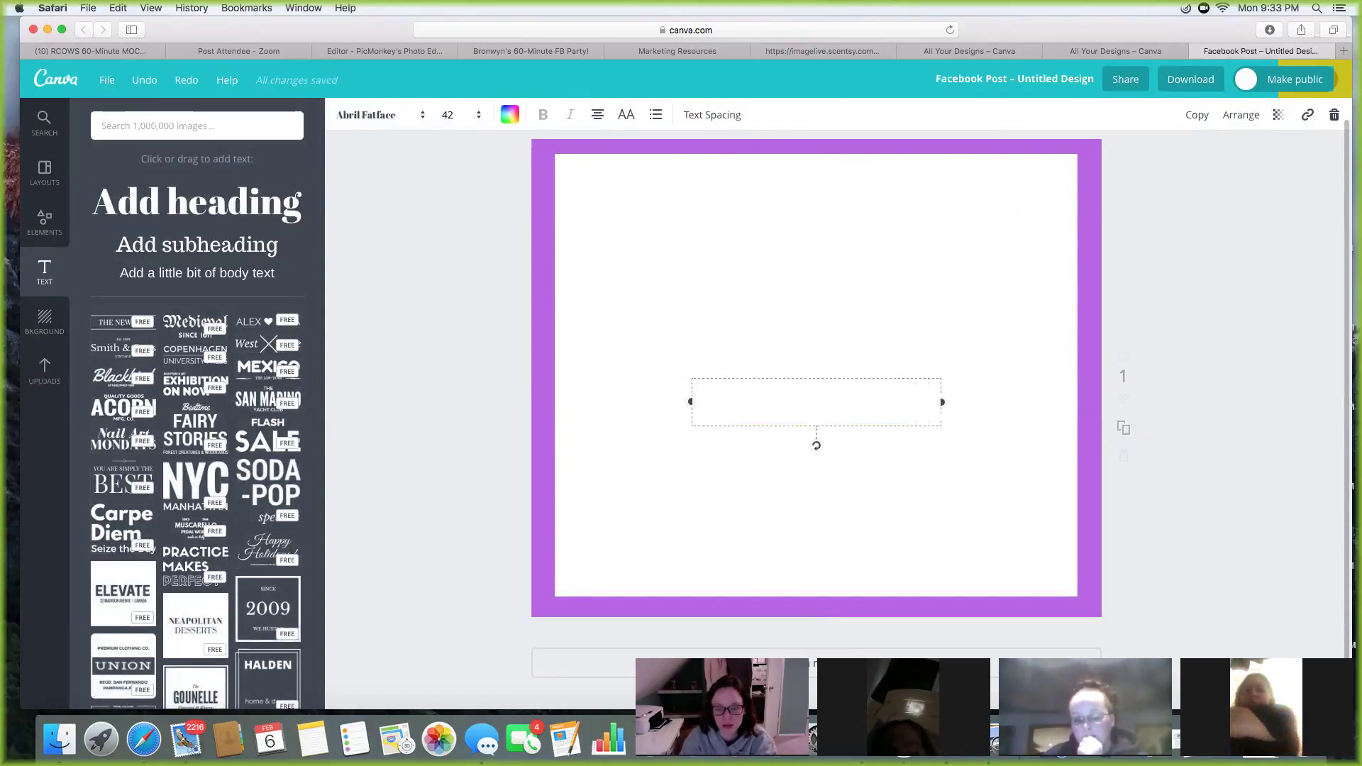
{"action": "type", "text": "My"}
{"action": "key", "text": "BackSpace"}
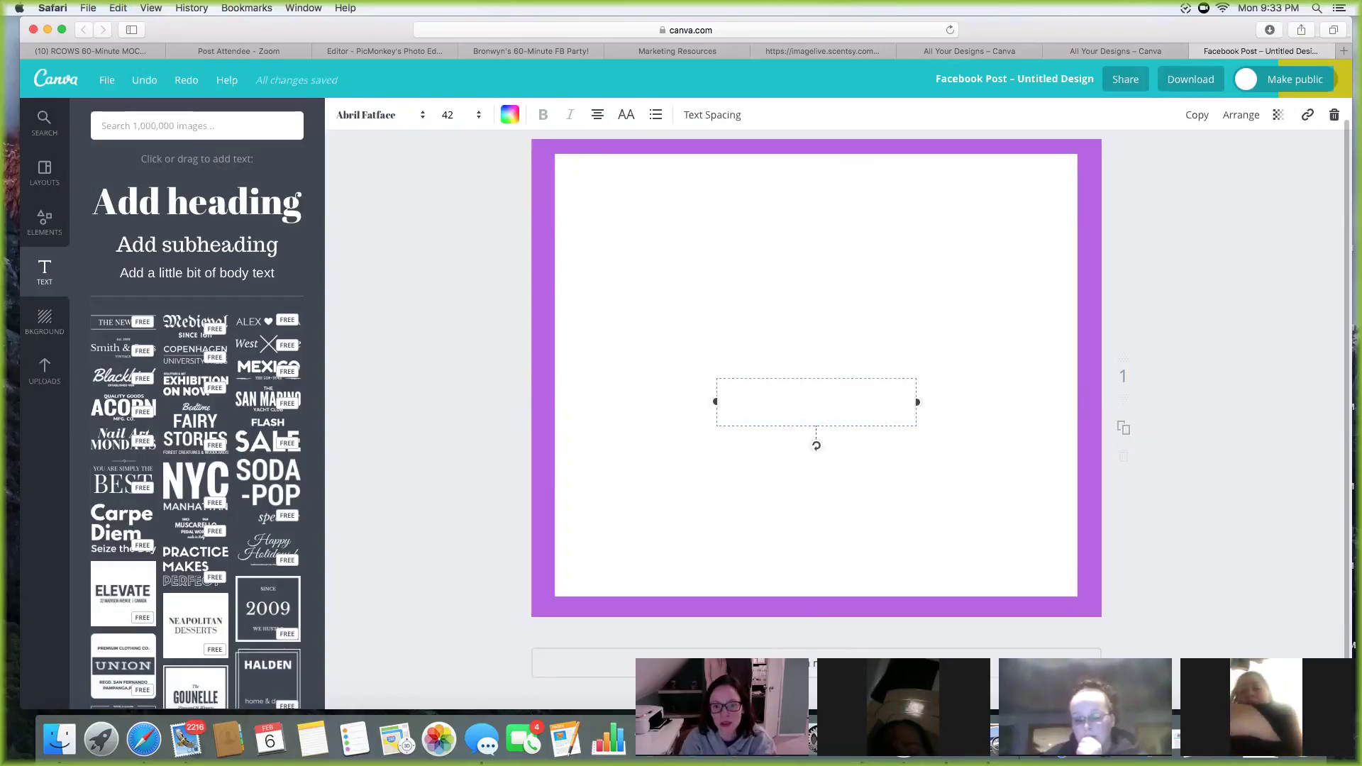
{"action": "type", "text": "My"}
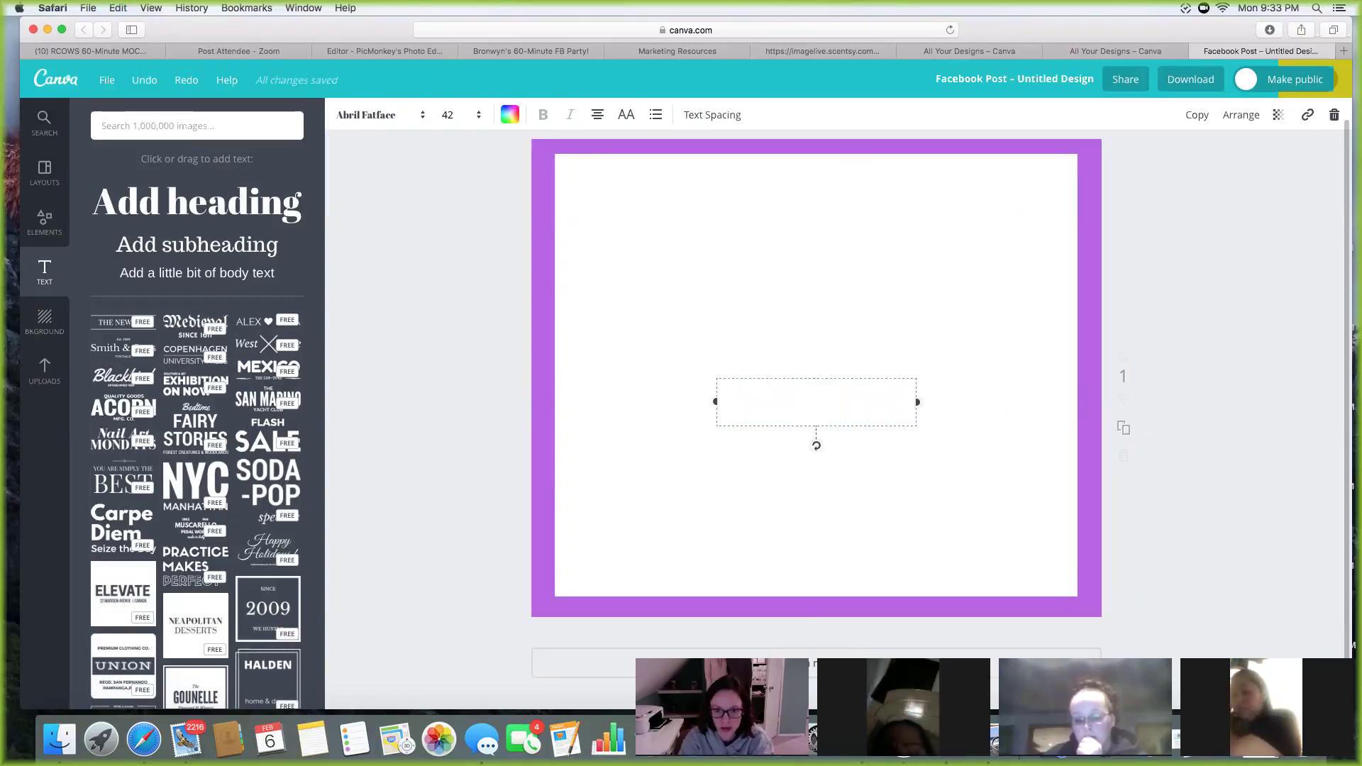
{"action": "type", "text": " N"}
Color the heading purple from the default palette and complete its text to read "My Scentsy Flyer".
{"action": "left_click", "coordinate": [509, 114]}
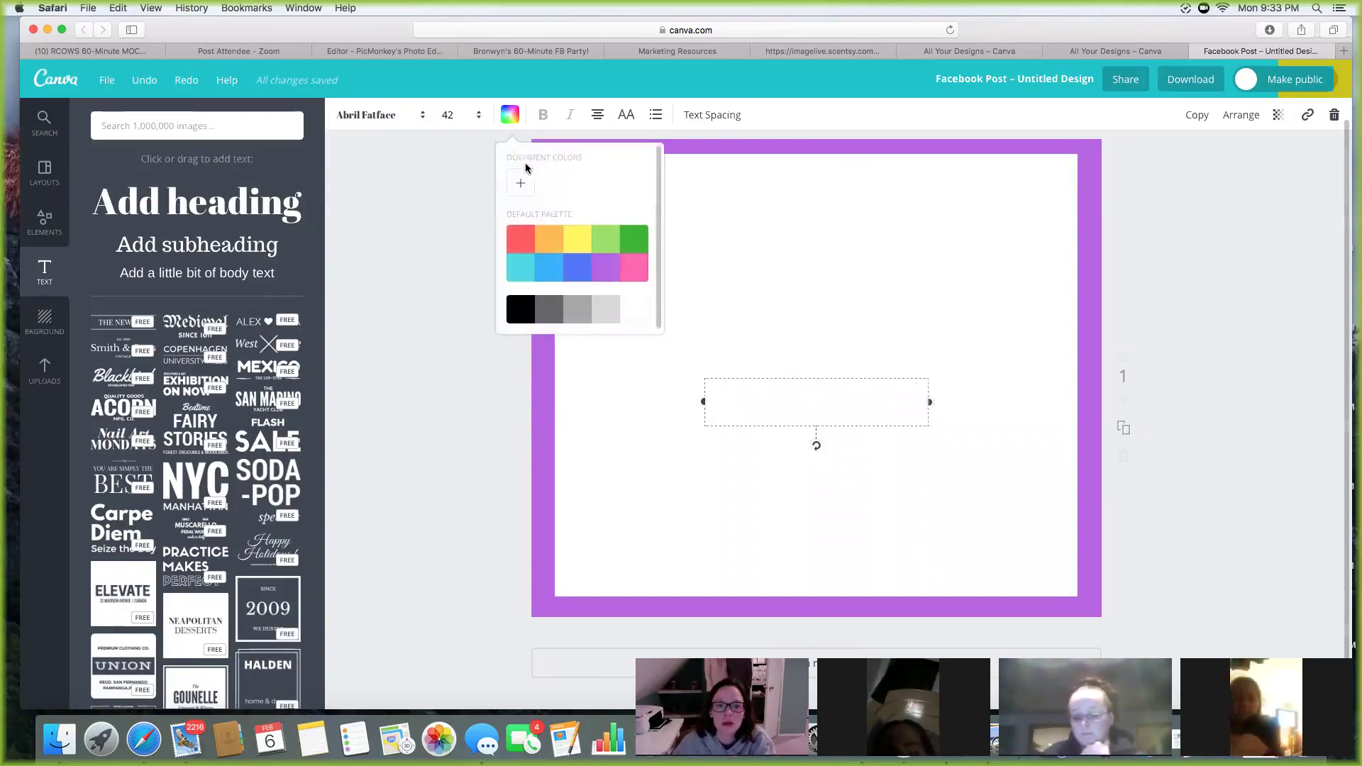
{"action": "left_click", "coordinate": [618, 279]}
{"action": "left_click", "coordinate": [699, 333]}
{"action": "left_click", "coordinate": [769, 415]}
{"action": "left_click", "coordinate": [768, 415]}
{"action": "type", "text": "M "}
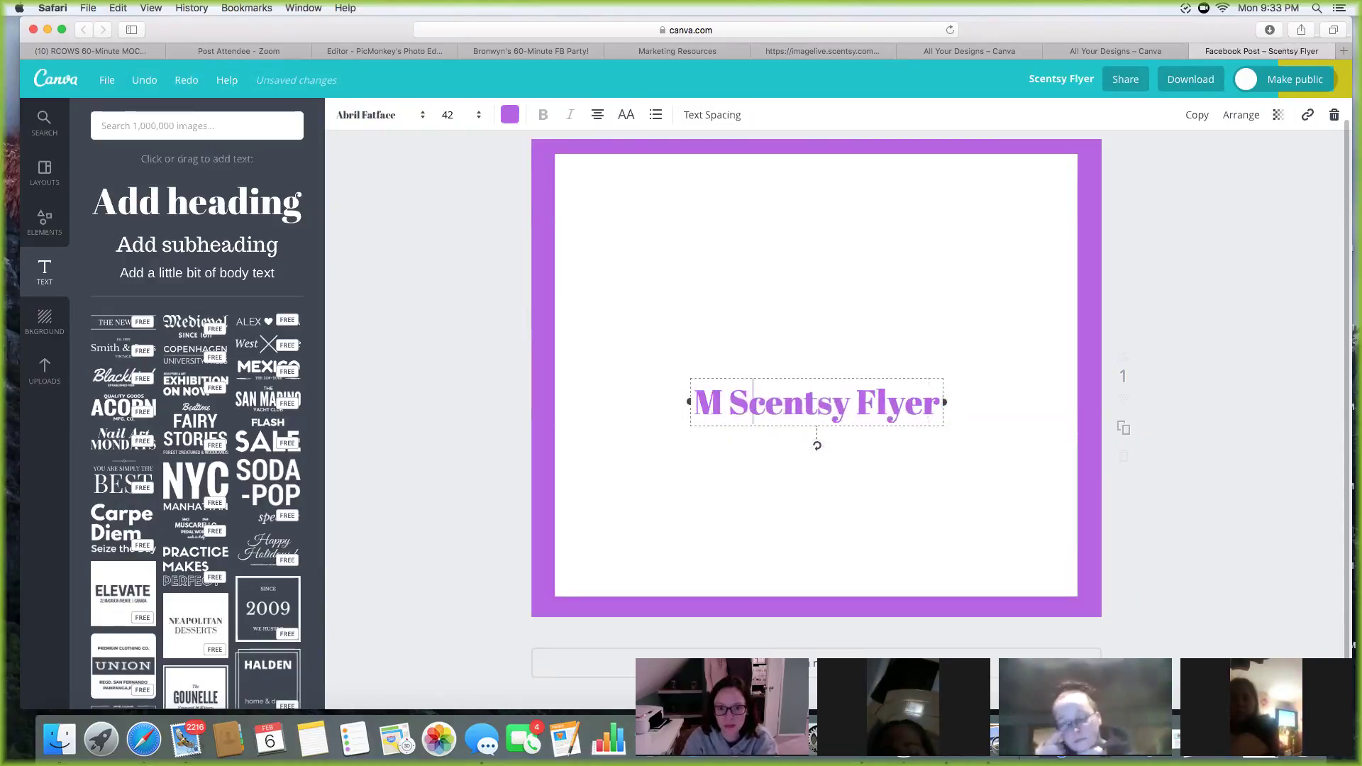
{"action": "type", "text": "y"}
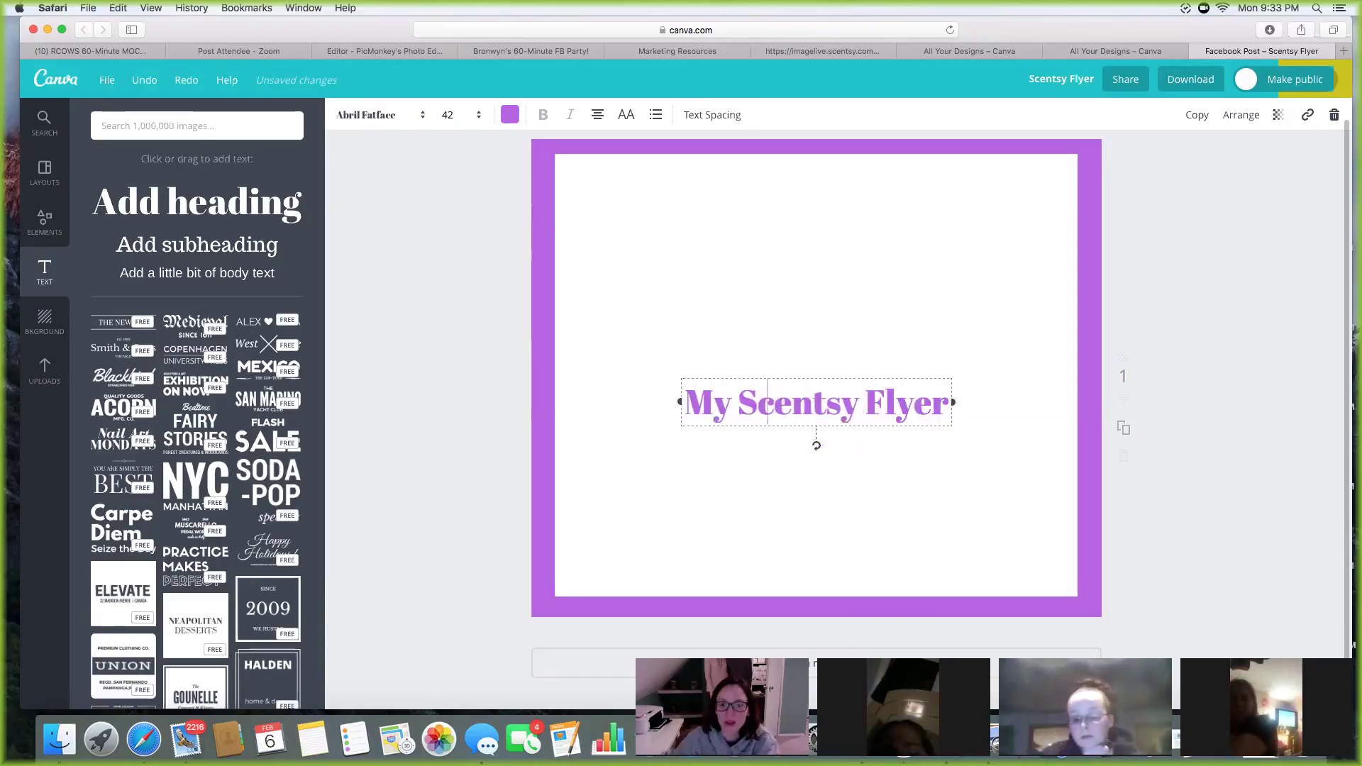
{"action": "key", "text": "Escape"}
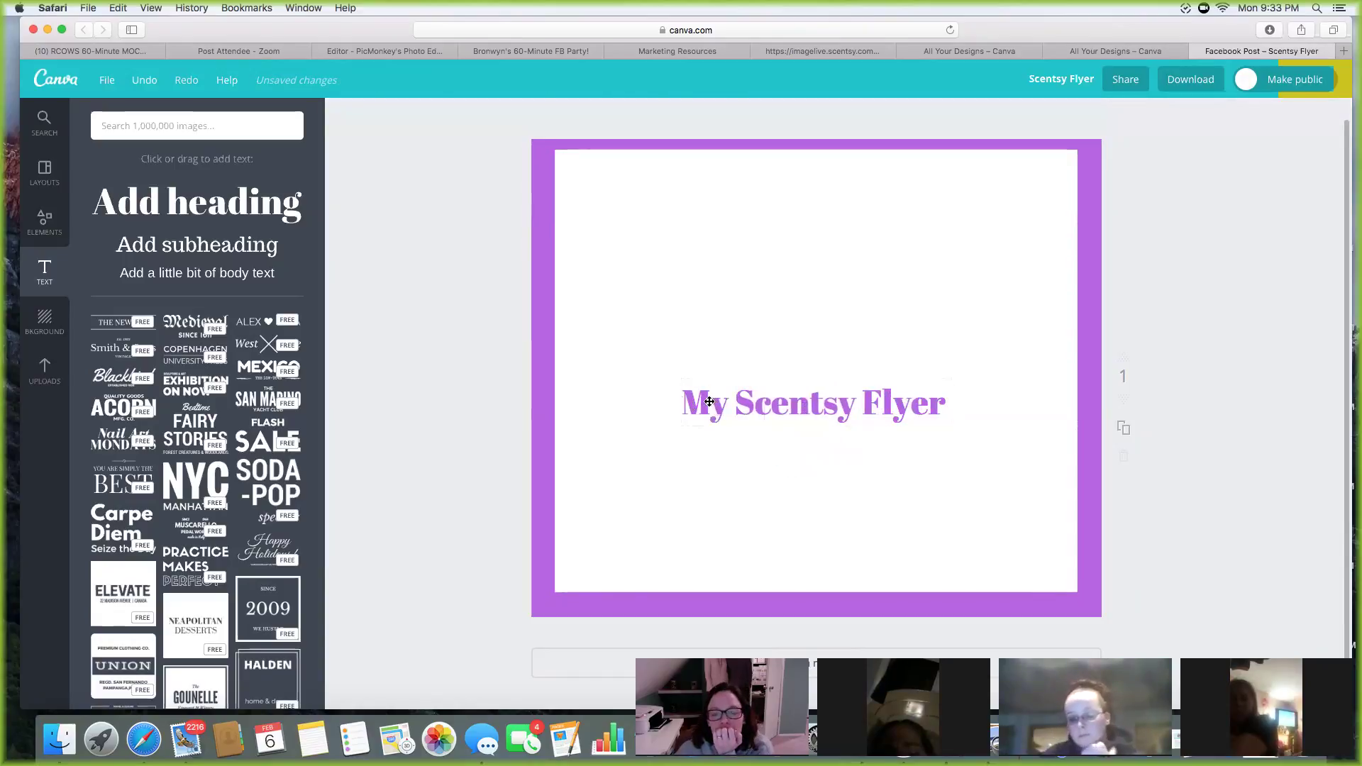
Widen the heading's text box to nearly the width of the white rectangle and move it to the rectangle's upper edge.
{"action": "left_click", "coordinate": [708, 401]}
{"action": "left_click", "coordinate": [709, 402]}
{"action": "left_click_drag", "start_coordinate": [679, 402], "coordinate": [576, 403]}
{"action": "left_click_drag", "start_coordinate": [950, 402], "coordinate": [1015, 357]}
{"action": "left_click_drag", "start_coordinate": [910, 286], "coordinate": [904, 195]}
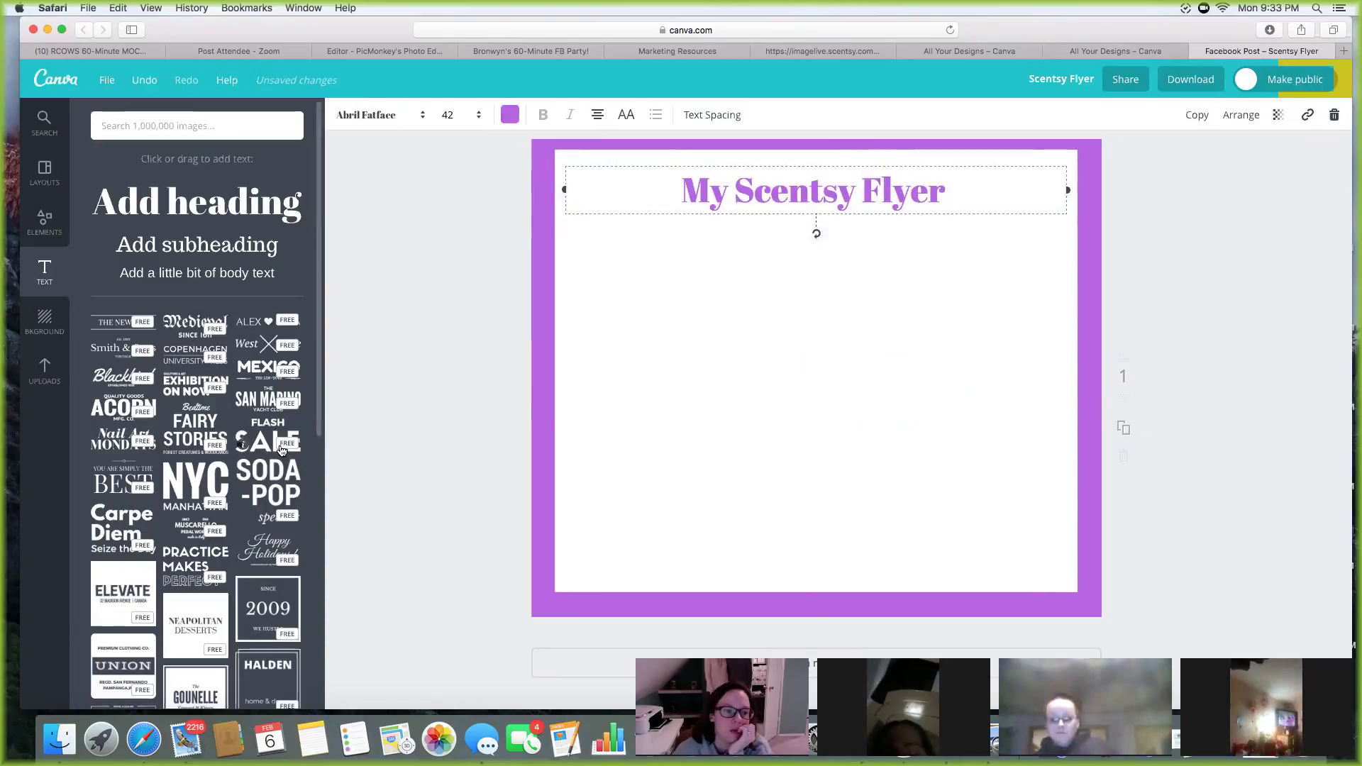
{"action": "scroll", "coordinate": [224, 474], "scroll_direction": "down", "scroll_amount": 2}
{"action": "left_click", "coordinate": [624, 292]}
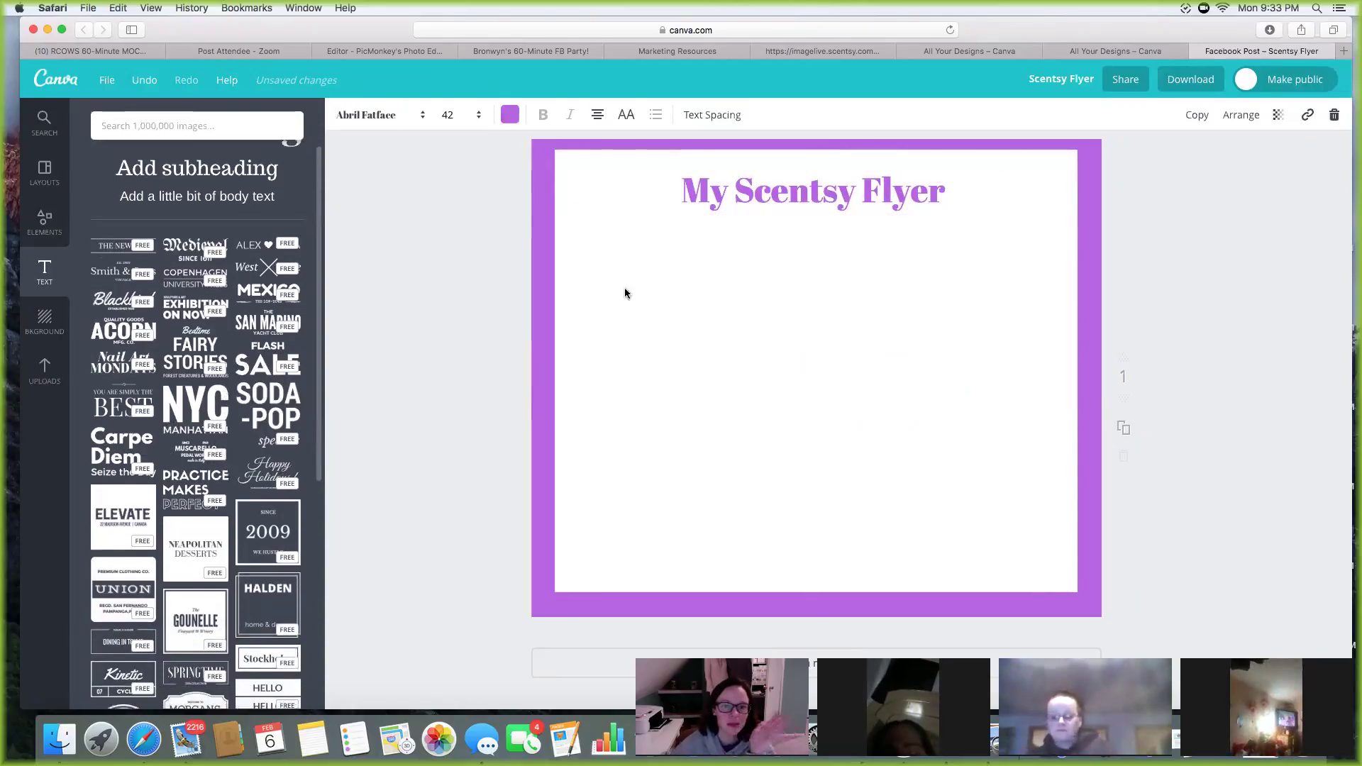
Try the fonts Aileron Heavy, Allura and Berkshire Swash on the heading and undo the last two changes.
{"action": "left_click", "coordinate": [847, 194]}
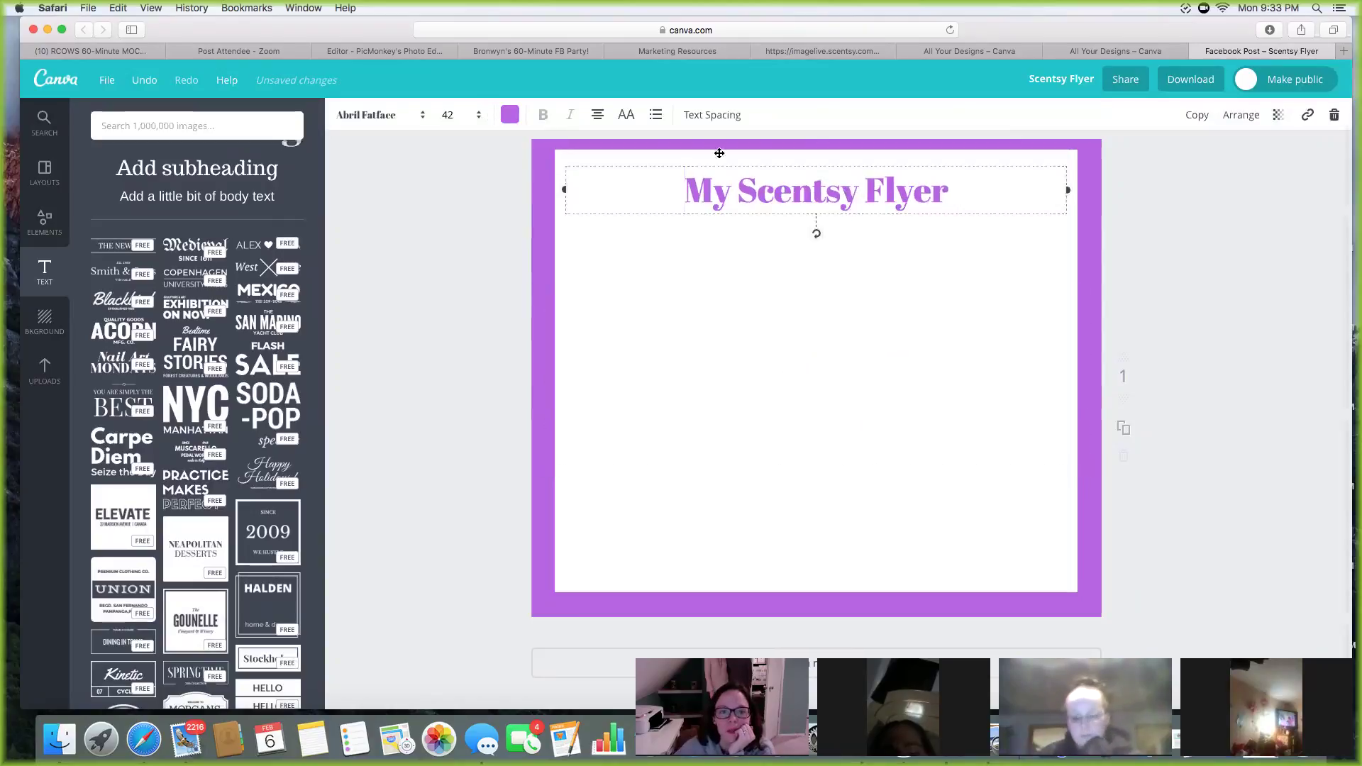
{"action": "left_click", "coordinate": [396, 116]}
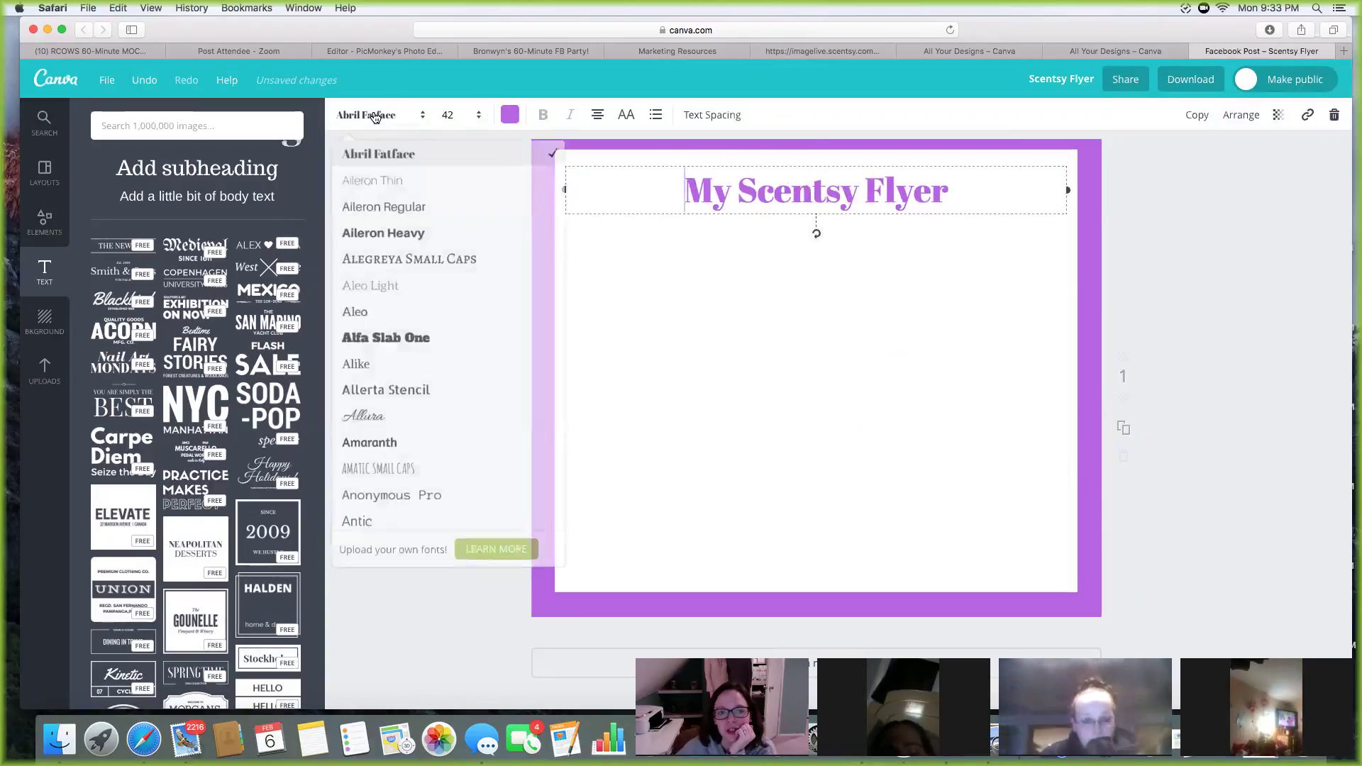
{"action": "left_click", "coordinate": [416, 234]}
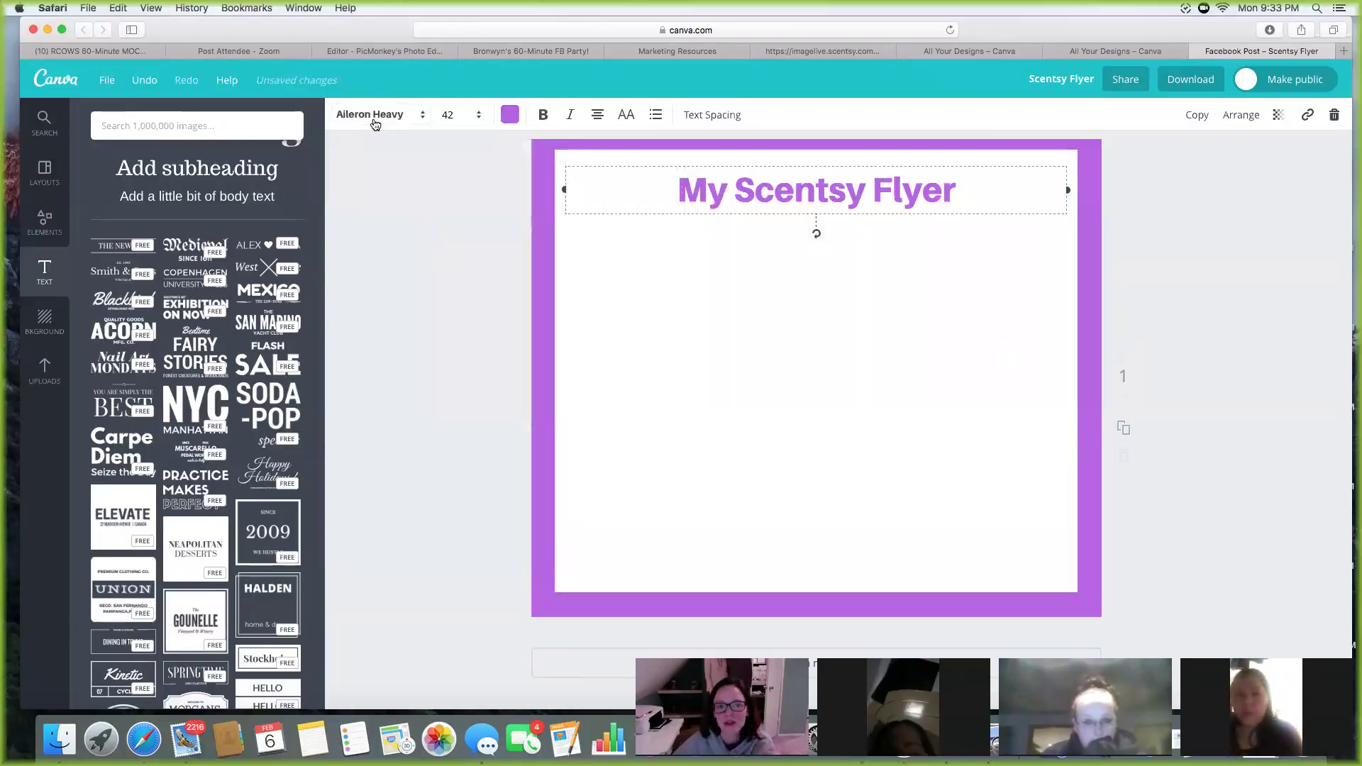
{"action": "left_click", "coordinate": [375, 124]}
{"action": "left_click", "coordinate": [389, 420]}
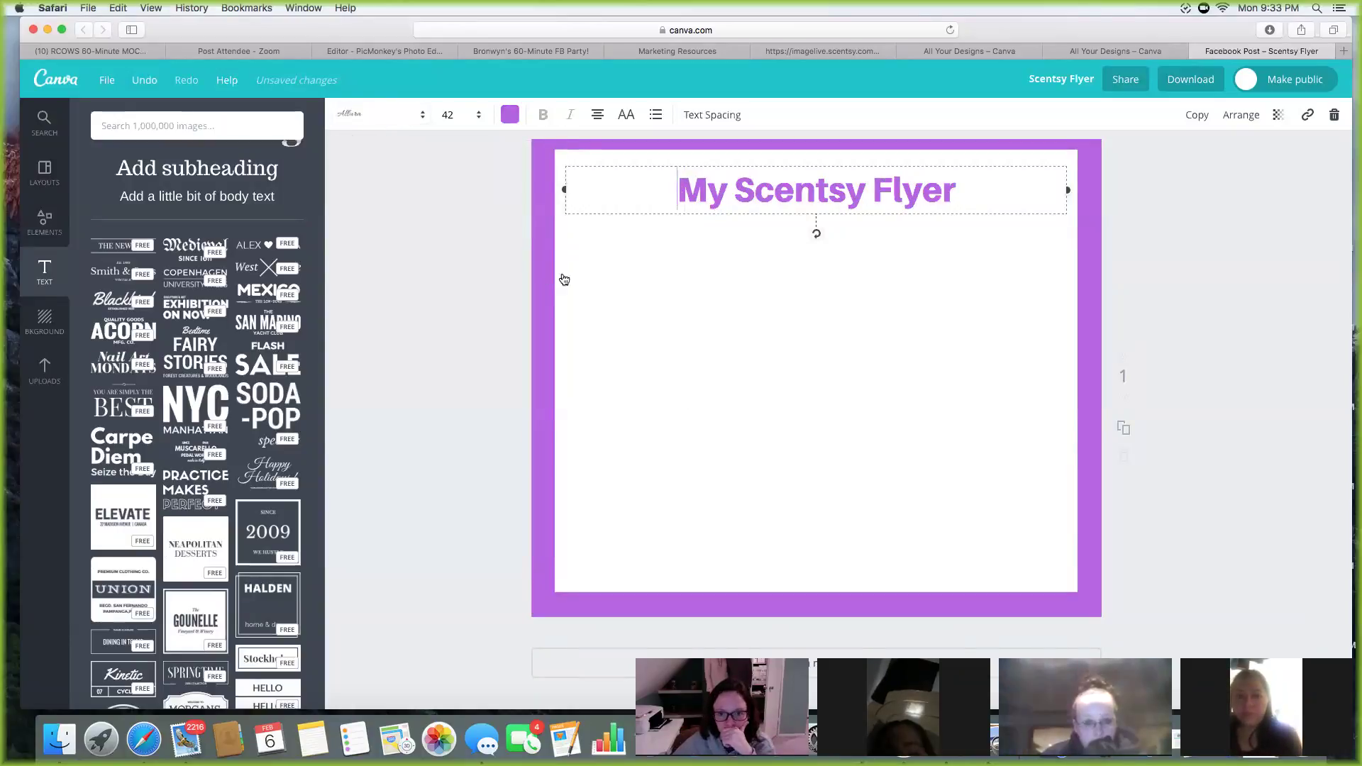
{"action": "left_click", "coordinate": [380, 118]}
{"action": "scroll", "coordinate": [447, 362], "scroll_direction": "down", "scroll_amount": 10}
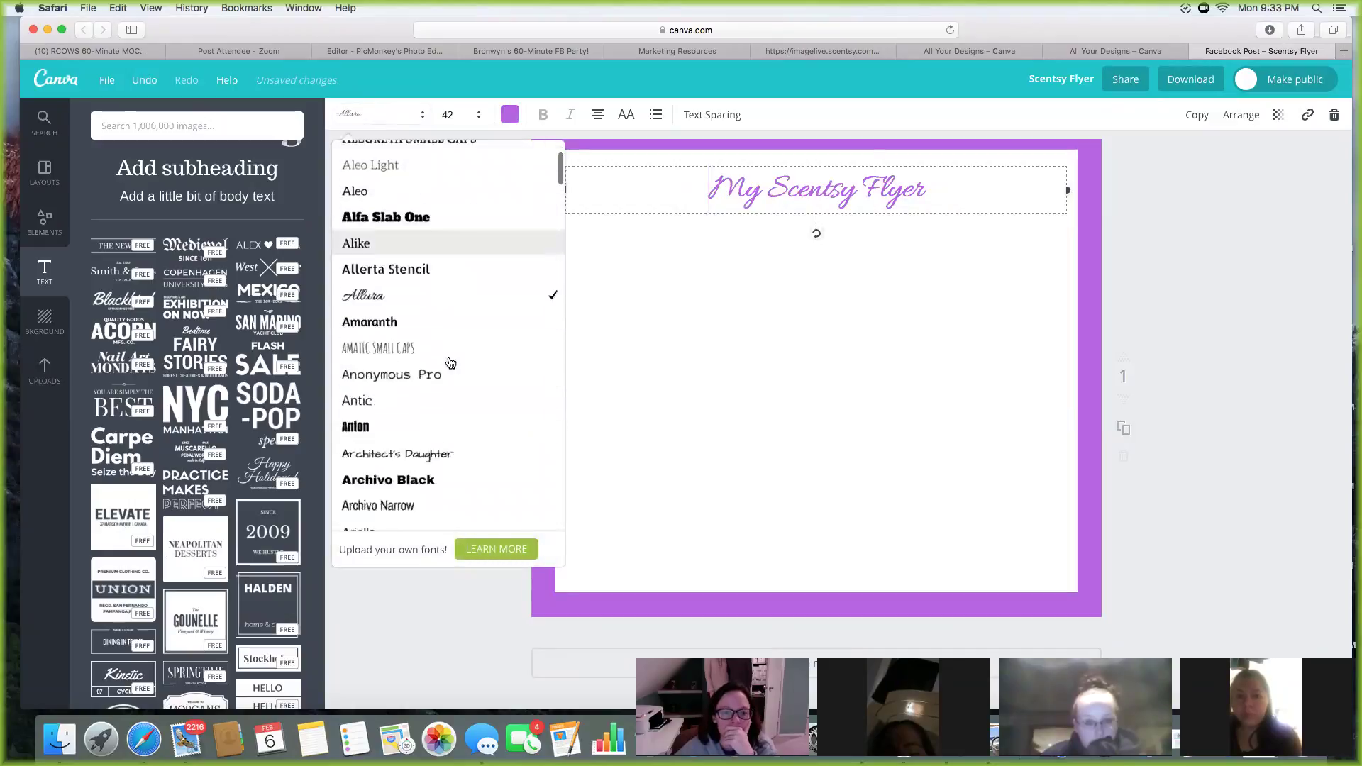
{"action": "left_click", "coordinate": [449, 308]}
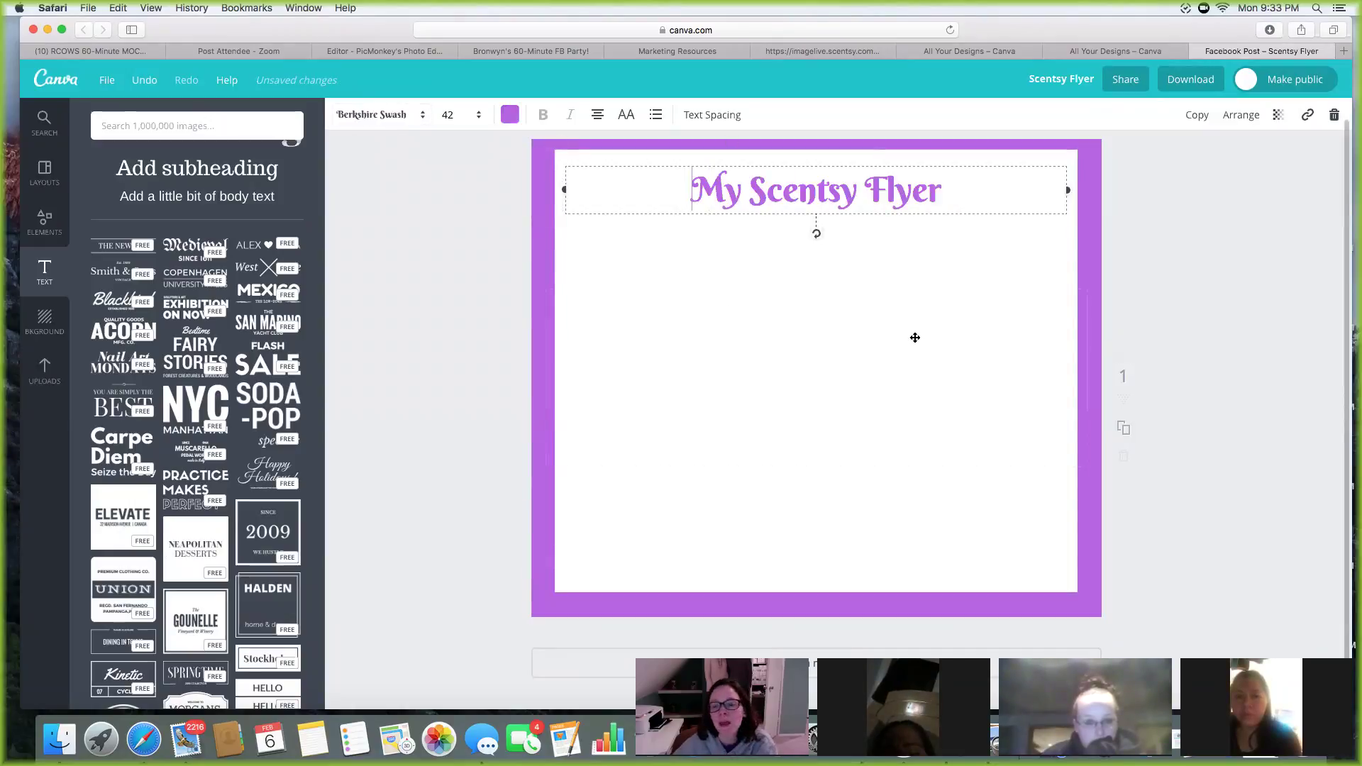
{"action": "key", "text": "super+z"}
{"action": "key", "text": "super+z"}
Switch to the Scentsy catalog and capture a screenshot of the two kids diffusers with their captions on page 57.
{"action": "left_click", "coordinate": [820, 51]}
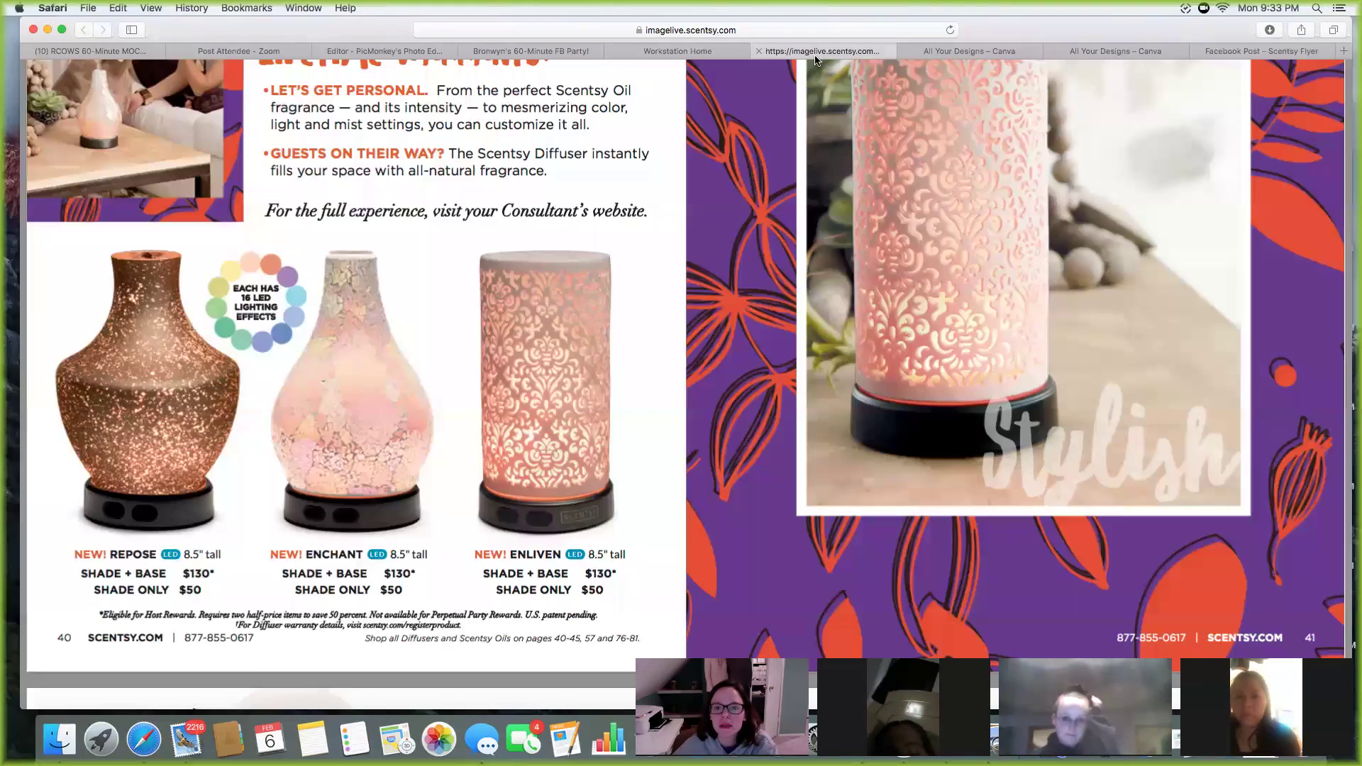
{"action": "scroll", "coordinate": [1091, 465], "scroll_direction": "down", "scroll_amount": 5}
{"action": "scroll", "coordinate": [1090, 465], "scroll_direction": "down", "scroll_amount": 15}
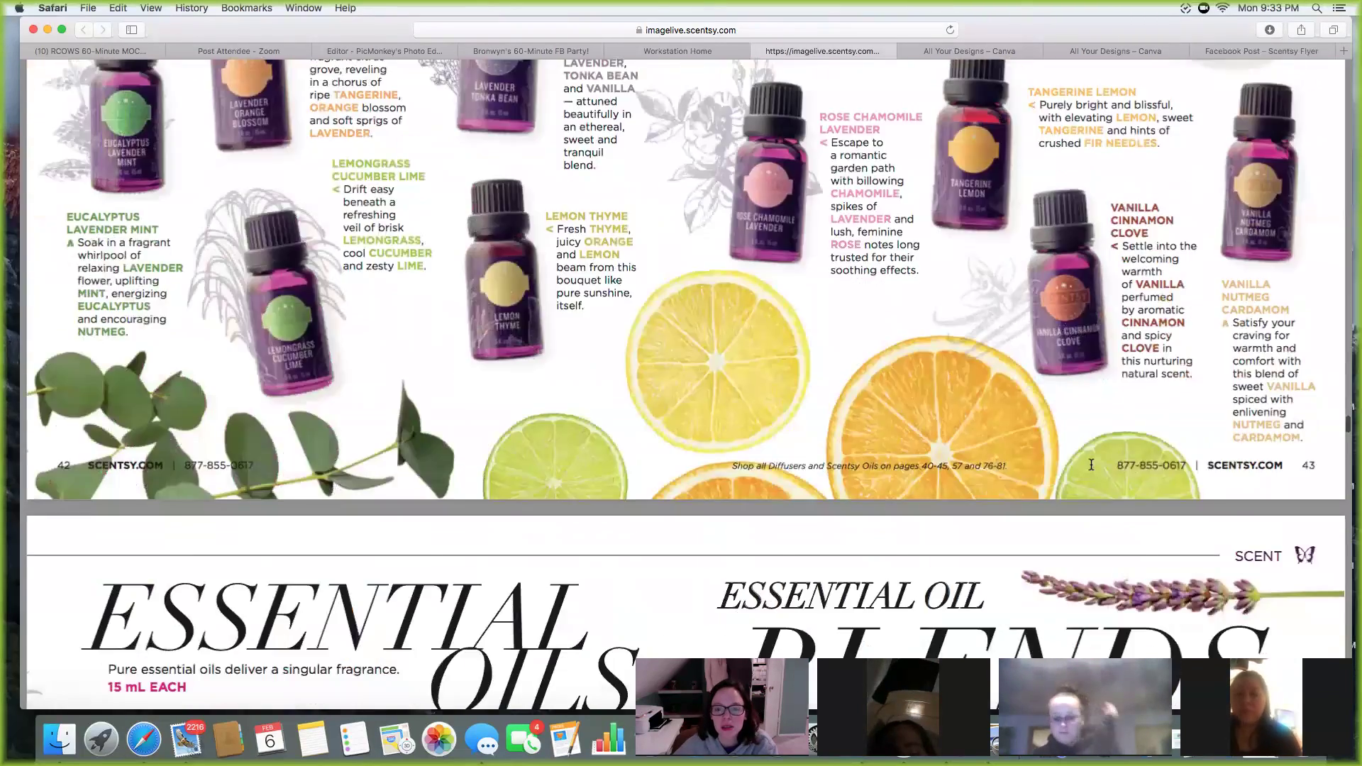
{"action": "scroll", "coordinate": [1090, 464], "scroll_direction": "down", "scroll_amount": 15}
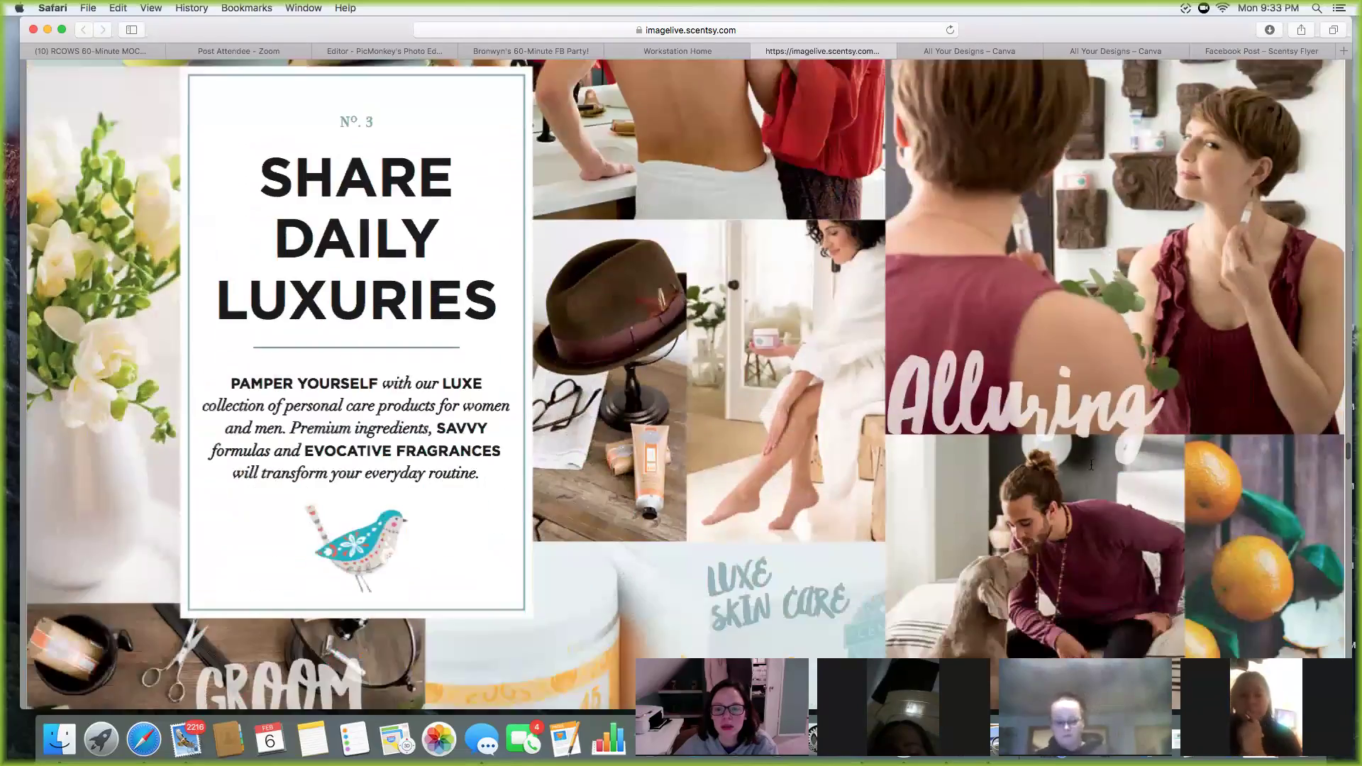
{"action": "scroll", "coordinate": [1091, 465], "scroll_direction": "down", "scroll_amount": 15}
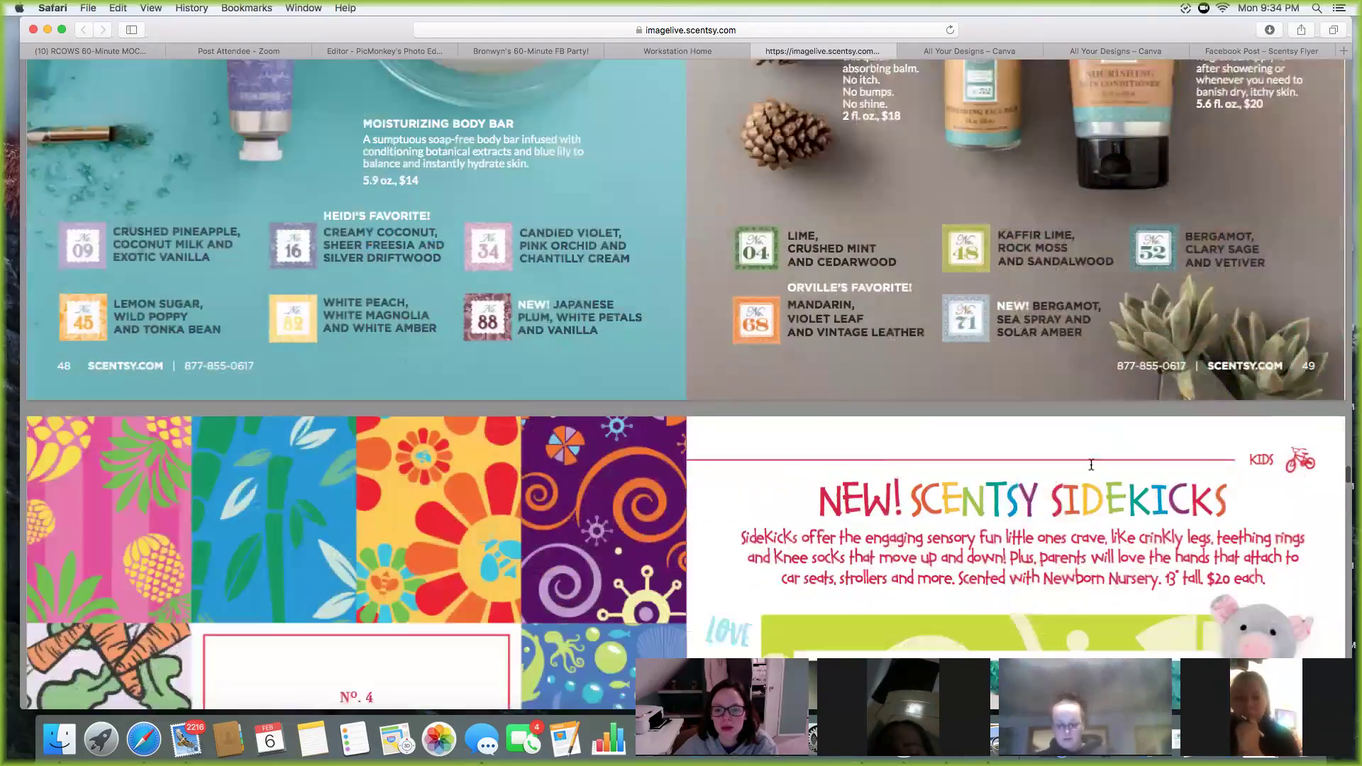
{"action": "scroll", "coordinate": [1091, 465], "scroll_direction": "down", "scroll_amount": 15}
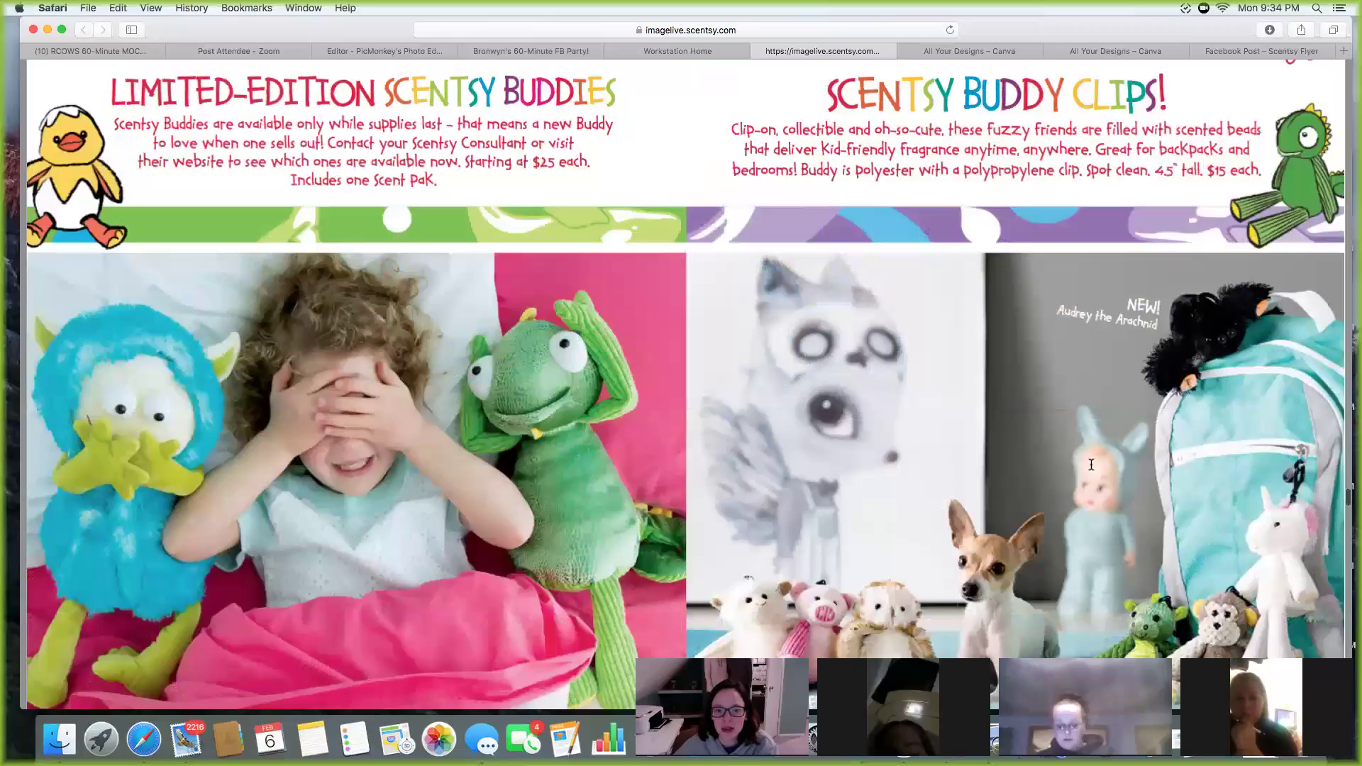
{"action": "scroll", "coordinate": [1091, 465], "scroll_direction": "down", "scroll_amount": 2}
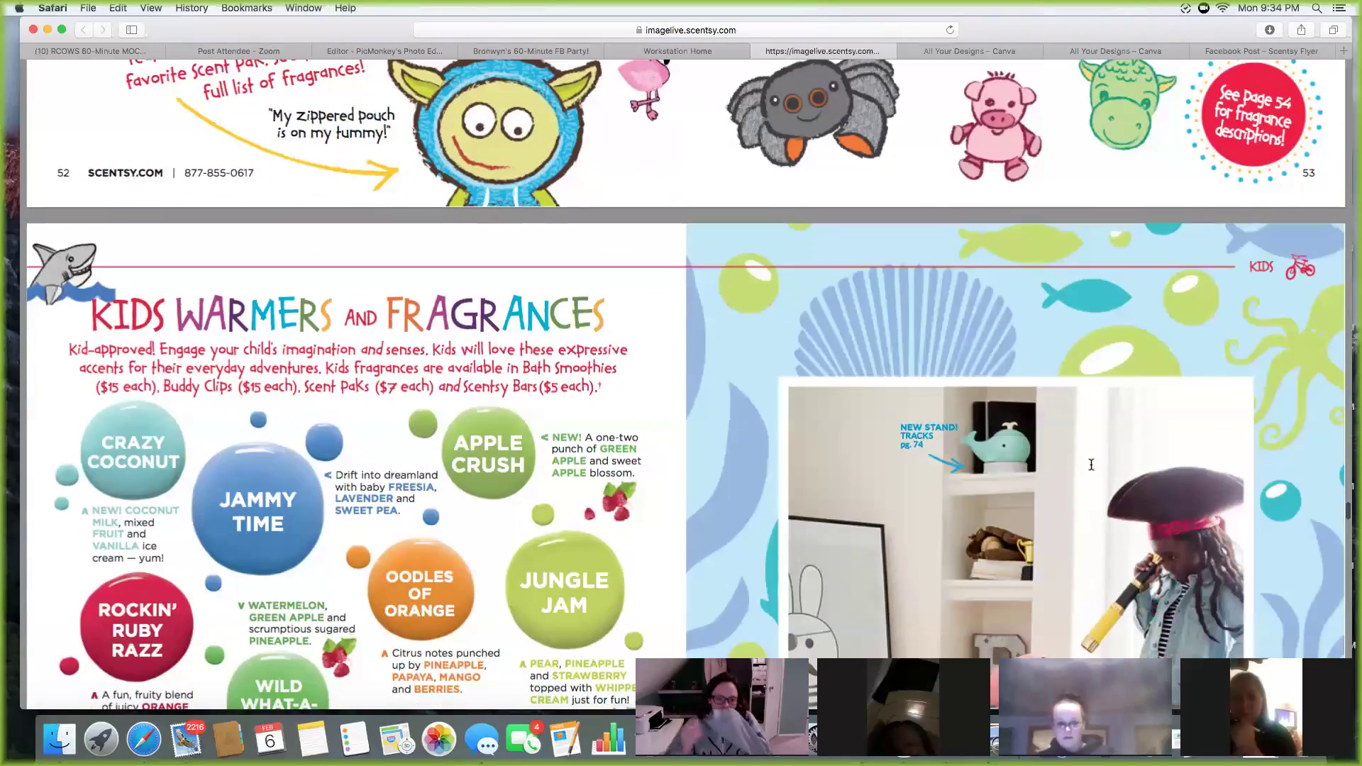
{"action": "scroll", "coordinate": [996, 446], "scroll_direction": "down", "scroll_amount": 12}
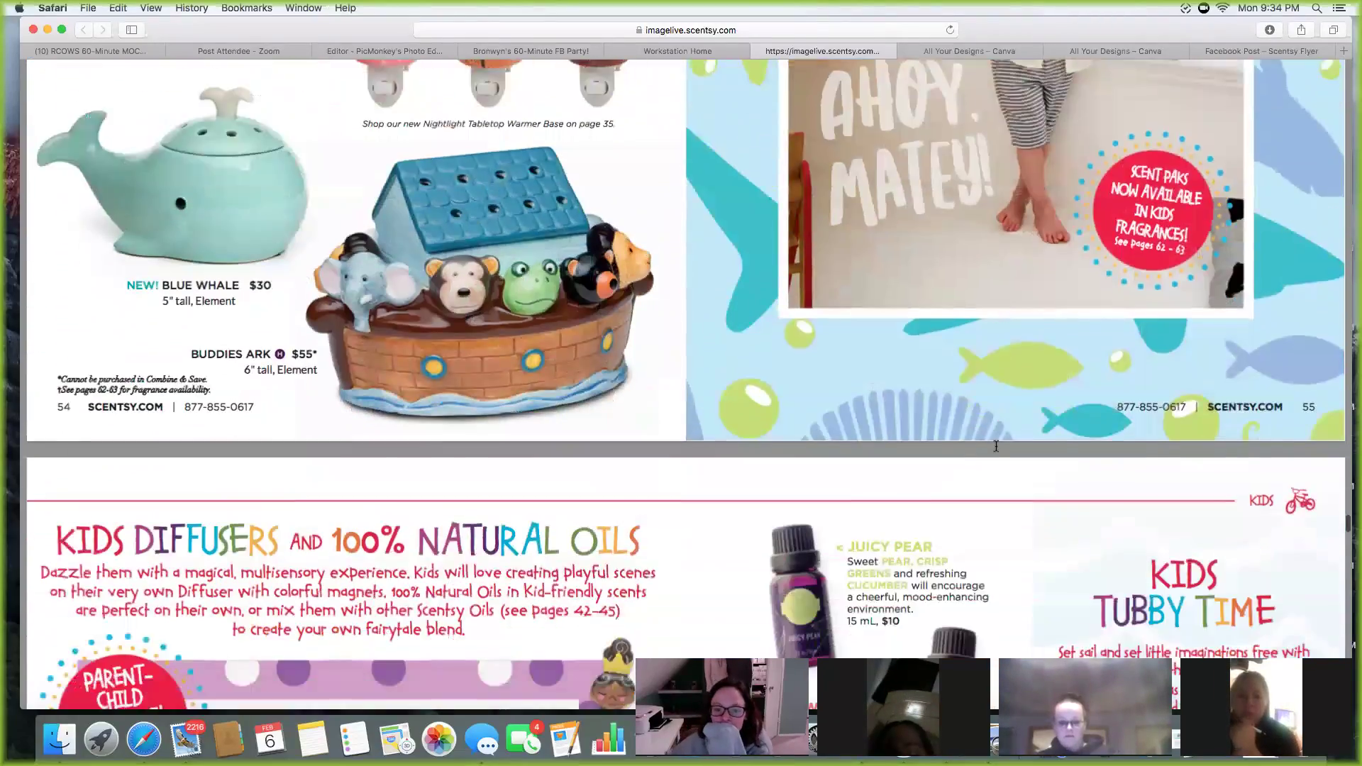
{"action": "scroll", "coordinate": [996, 447], "scroll_direction": "down", "scroll_amount": 10}
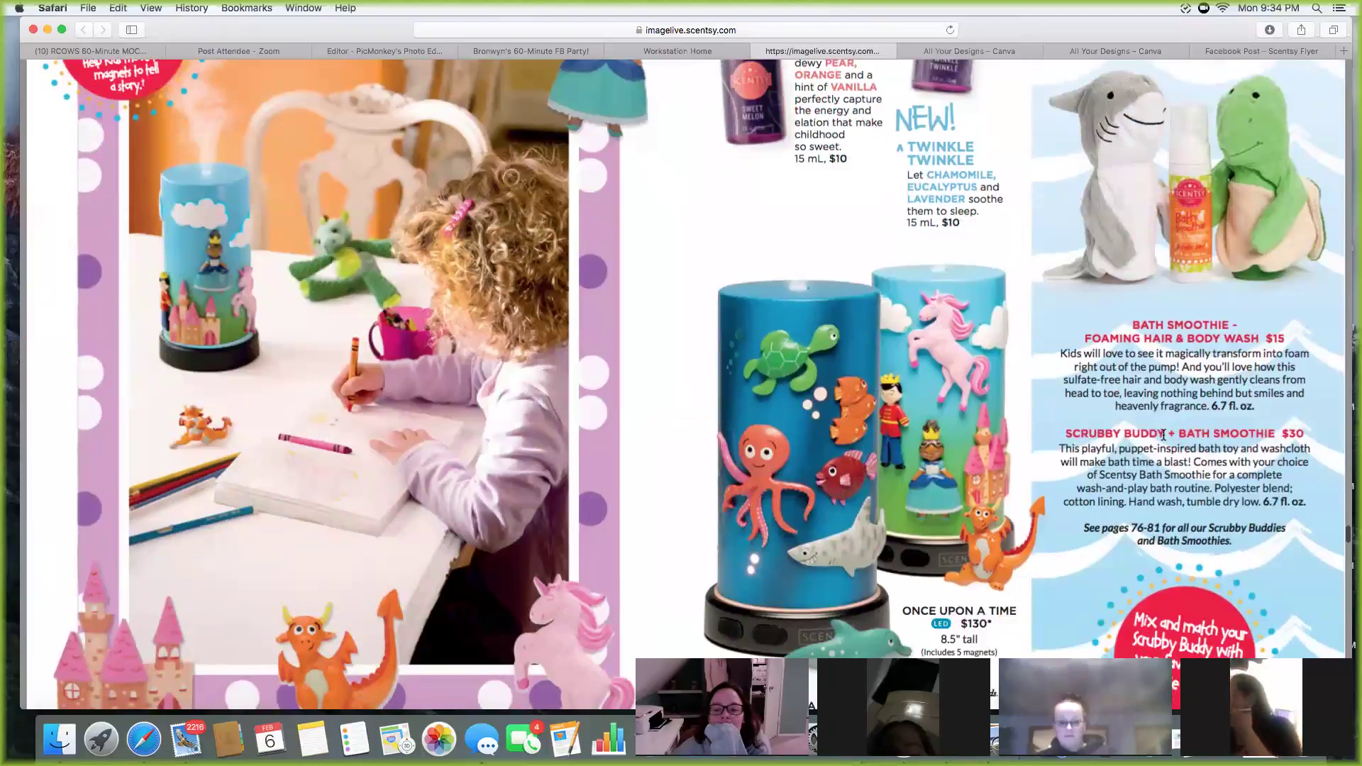
{"action": "scroll", "coordinate": [992, 410], "scroll_direction": "down", "scroll_amount": 1}
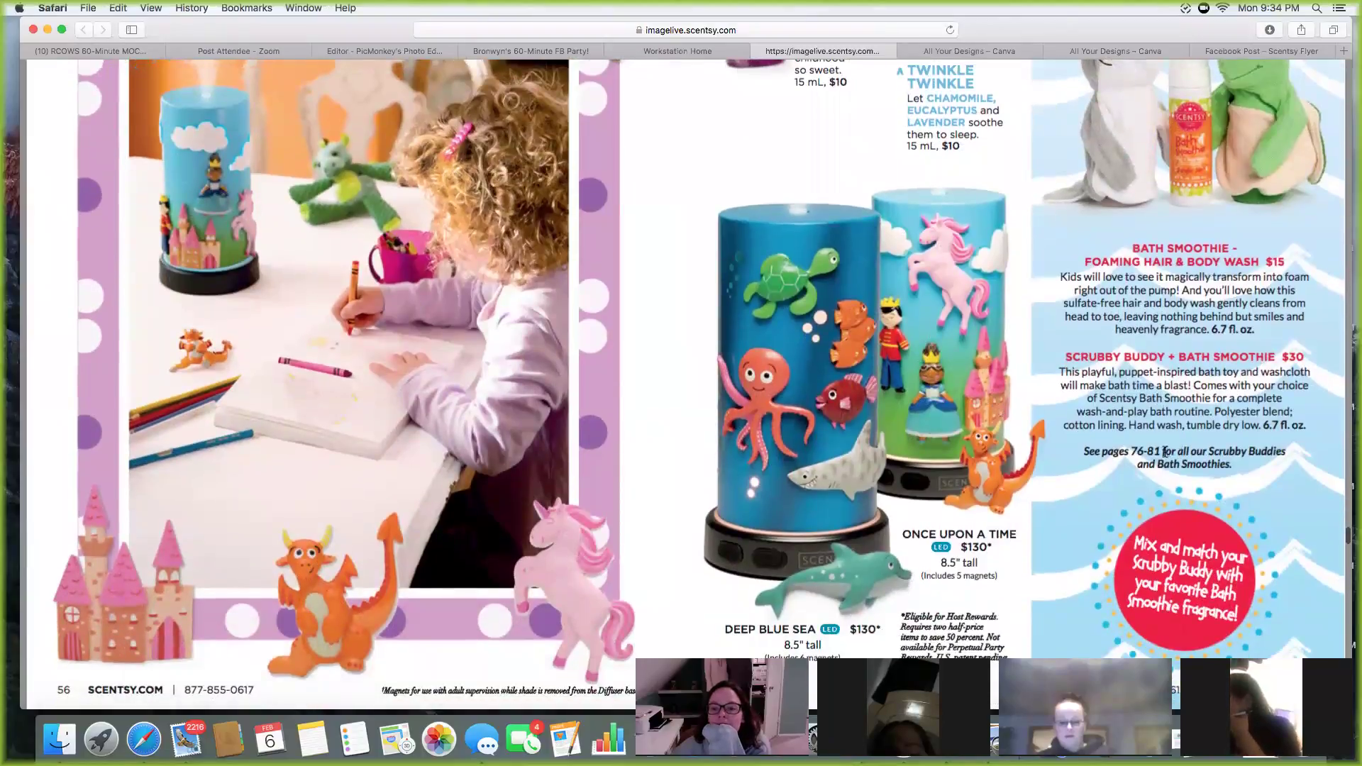
{"action": "scroll", "coordinate": [1165, 451], "scroll_direction": "down", "scroll_amount": 1}
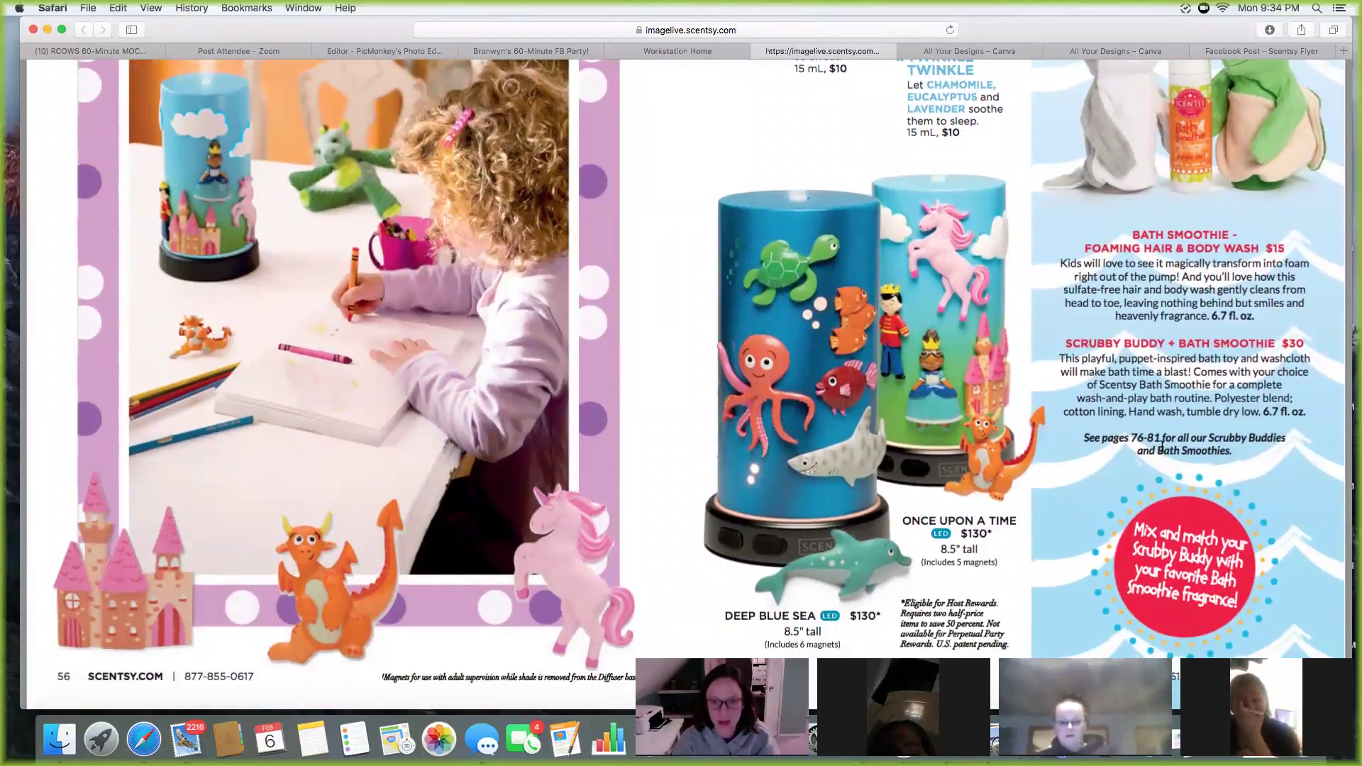
{"action": "left_click_drag", "start_coordinate": [683, 152], "coordinate": [1051, 610]}
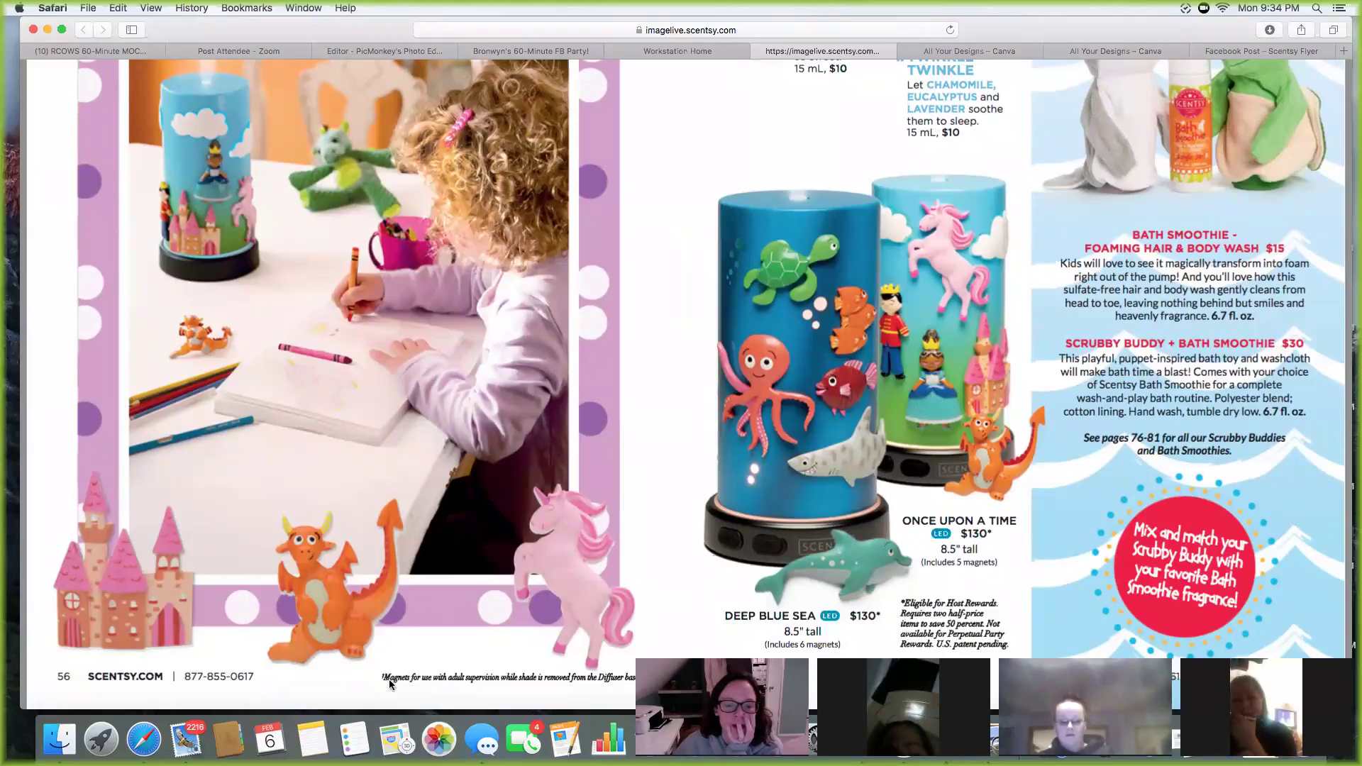
Switch to Word and replace the brown diffuser picture with "Screen Shot 2017-02-06 at 9.34.13 PM" from the Desktop.
{"action": "left_click_drag", "start_coordinate": [901, 702], "coordinate": [311, 691]}
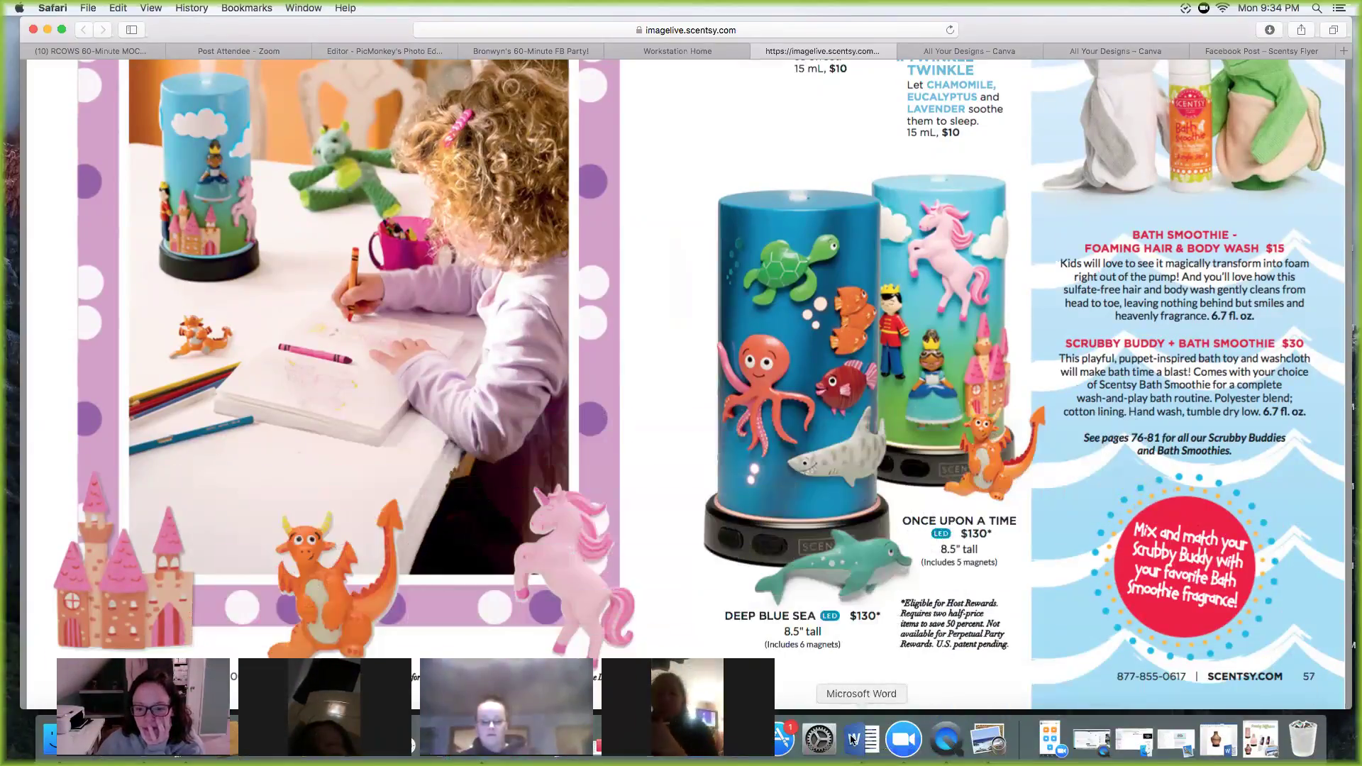
{"action": "left_click", "coordinate": [861, 739]}
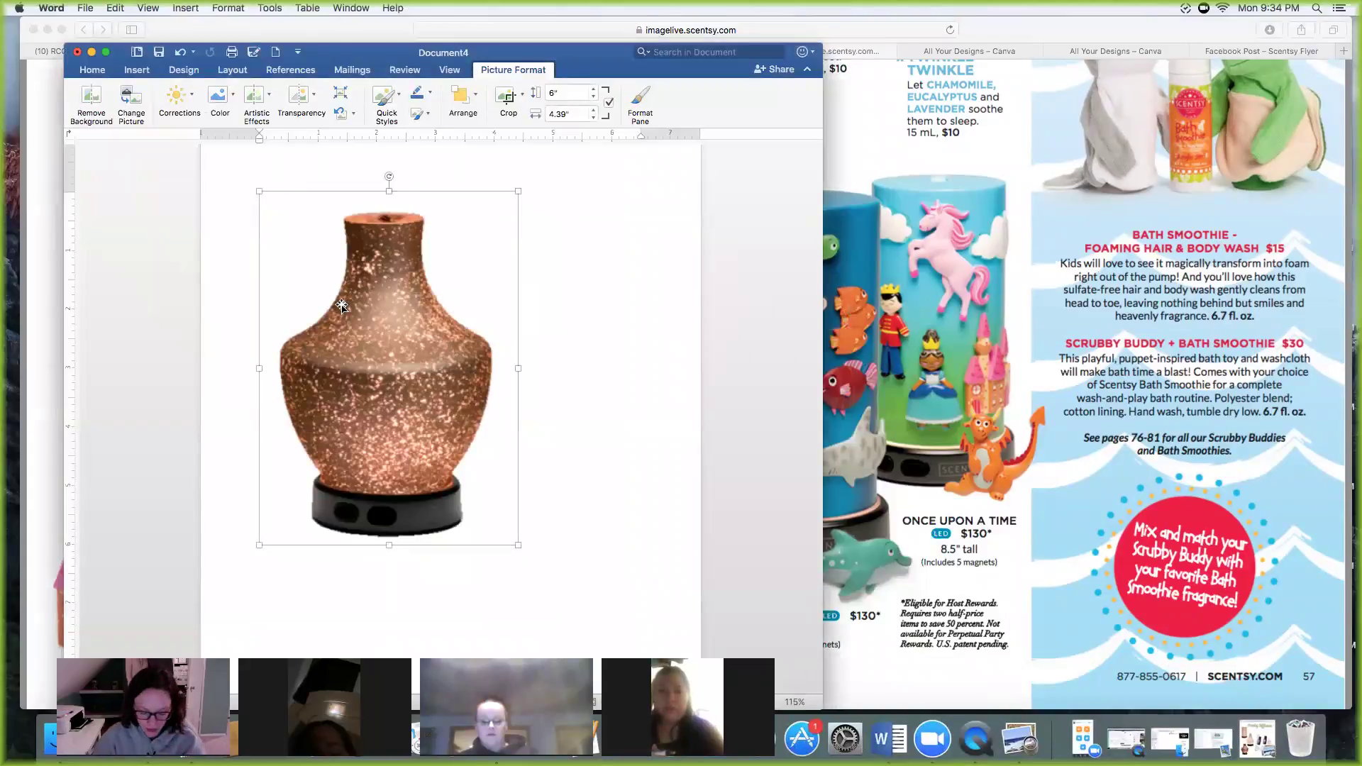
{"action": "key", "text": "BackSpace"}
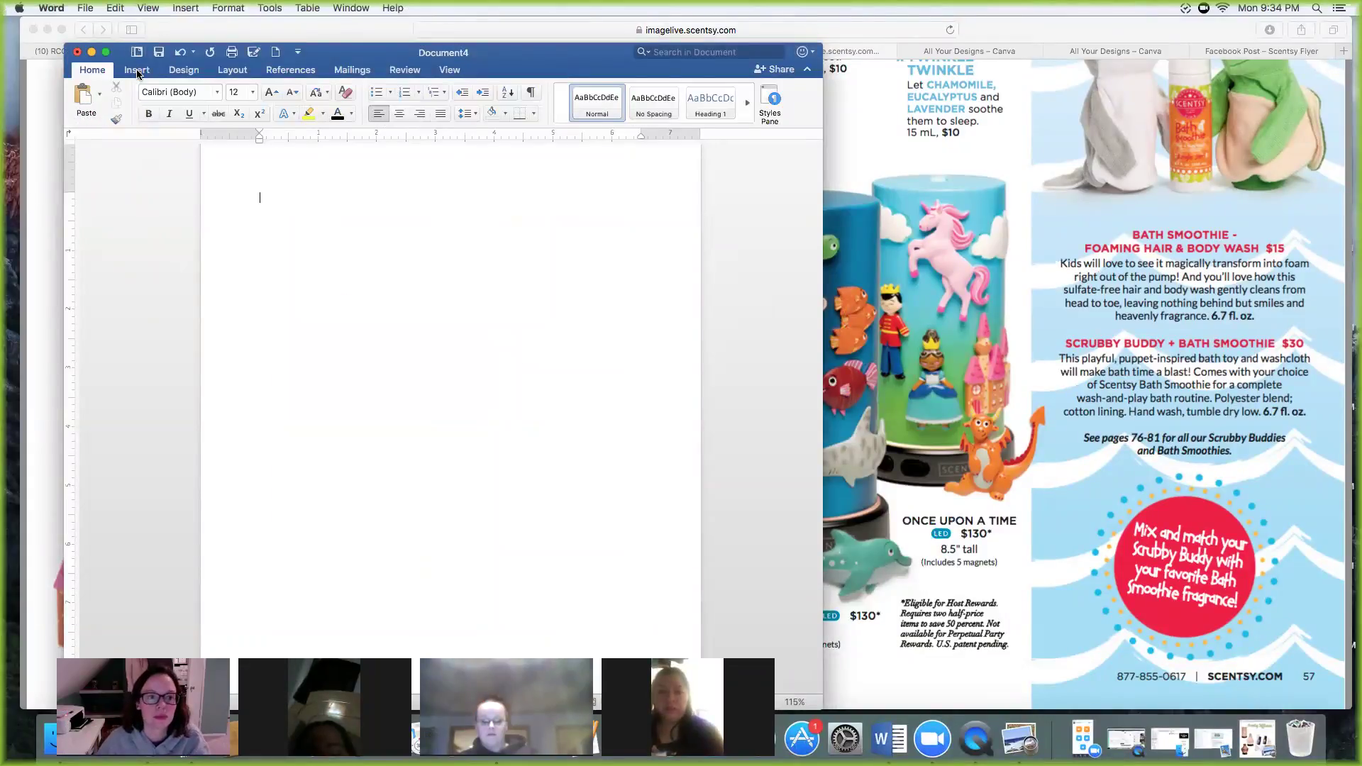
{"action": "left_click", "coordinate": [136, 70]}
{"action": "left_click", "coordinate": [175, 95]}
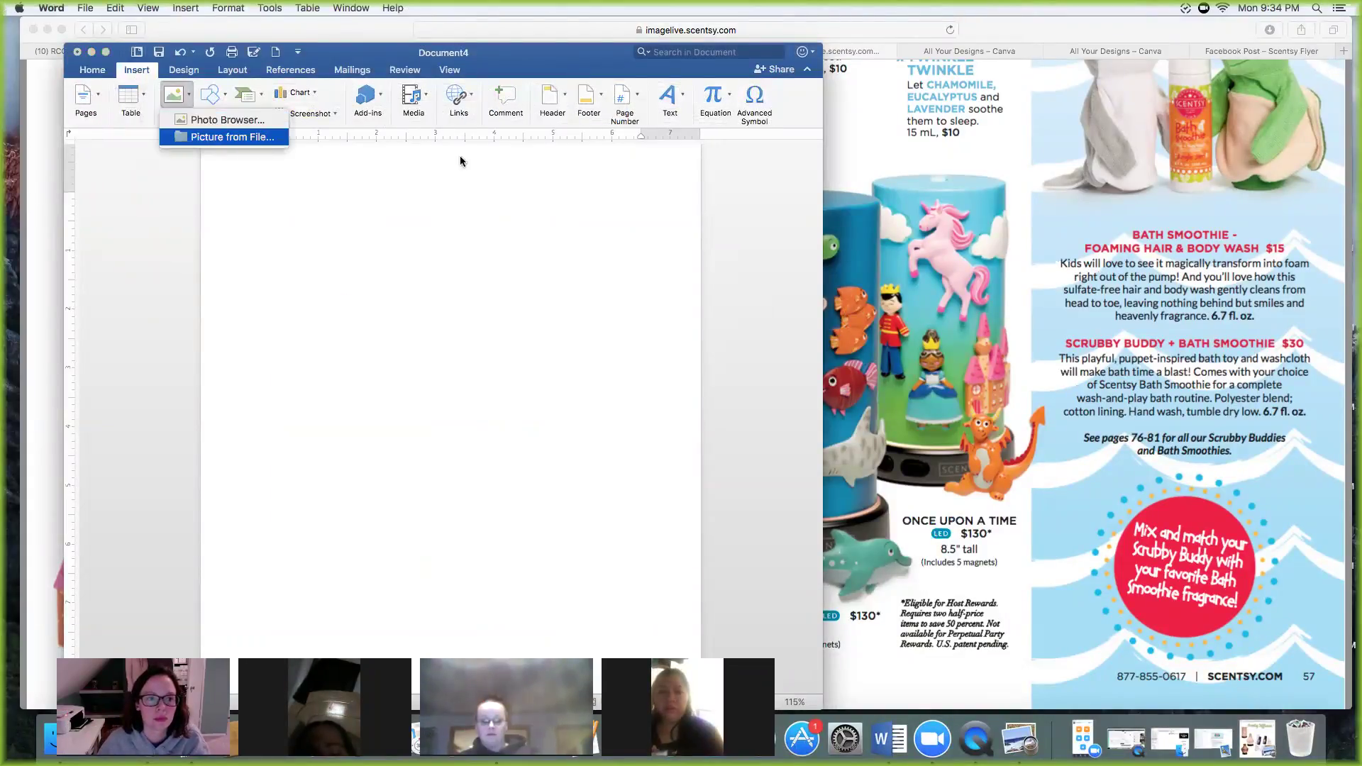
{"action": "left_click", "coordinate": [625, 383]}
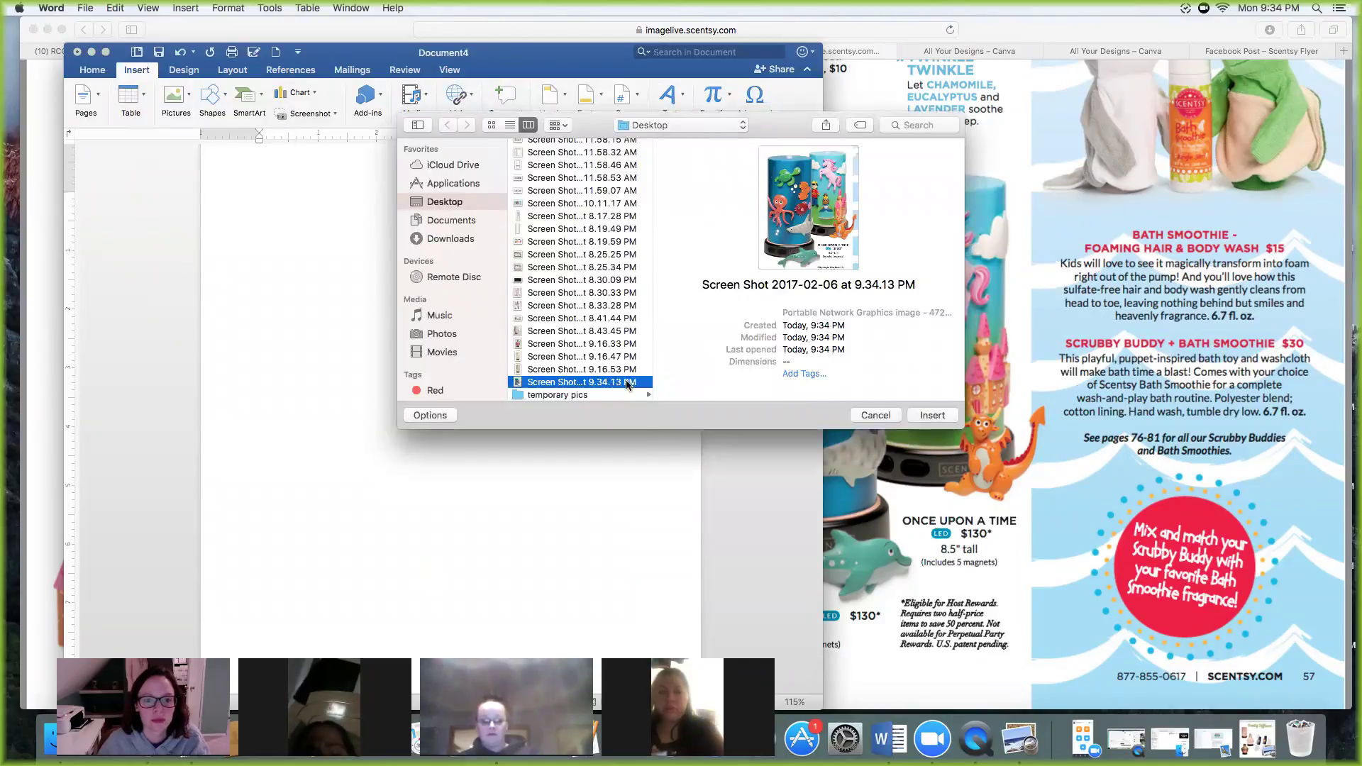
{"action": "left_click", "coordinate": [931, 415]}
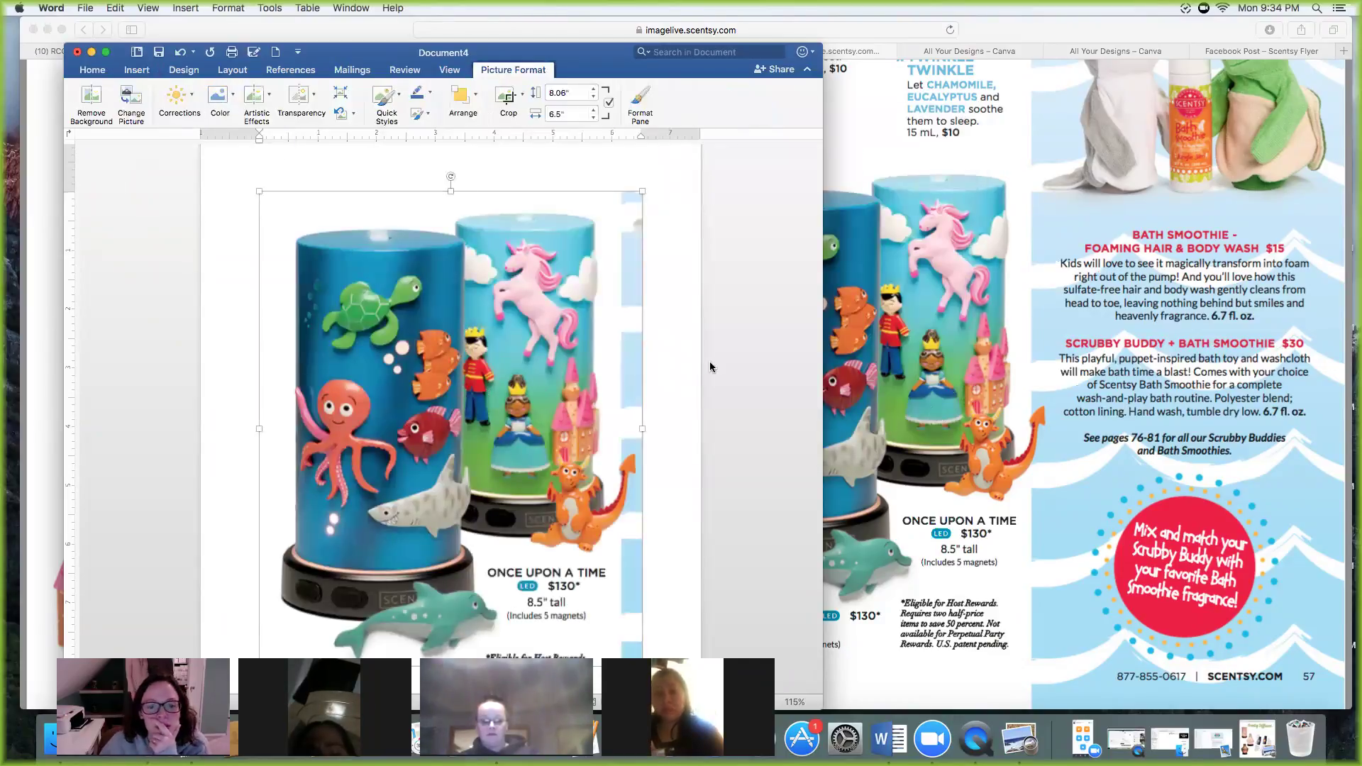
Start Remove Background on the diffuser picture and enlarge the selection area to take in both diffuser tops and the front base.
{"action": "left_click", "coordinate": [93, 100]}
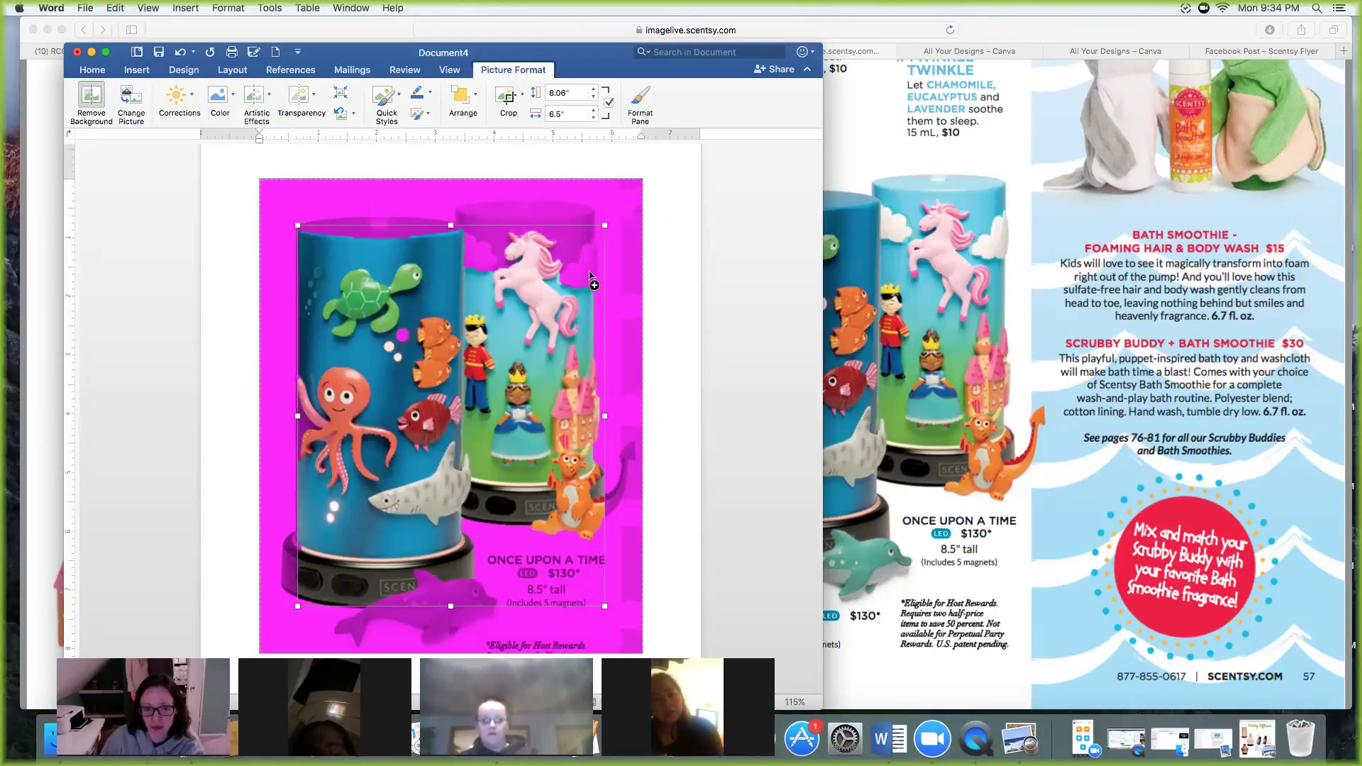
{"action": "left_click_drag", "start_coordinate": [602, 226], "coordinate": [613, 193]}
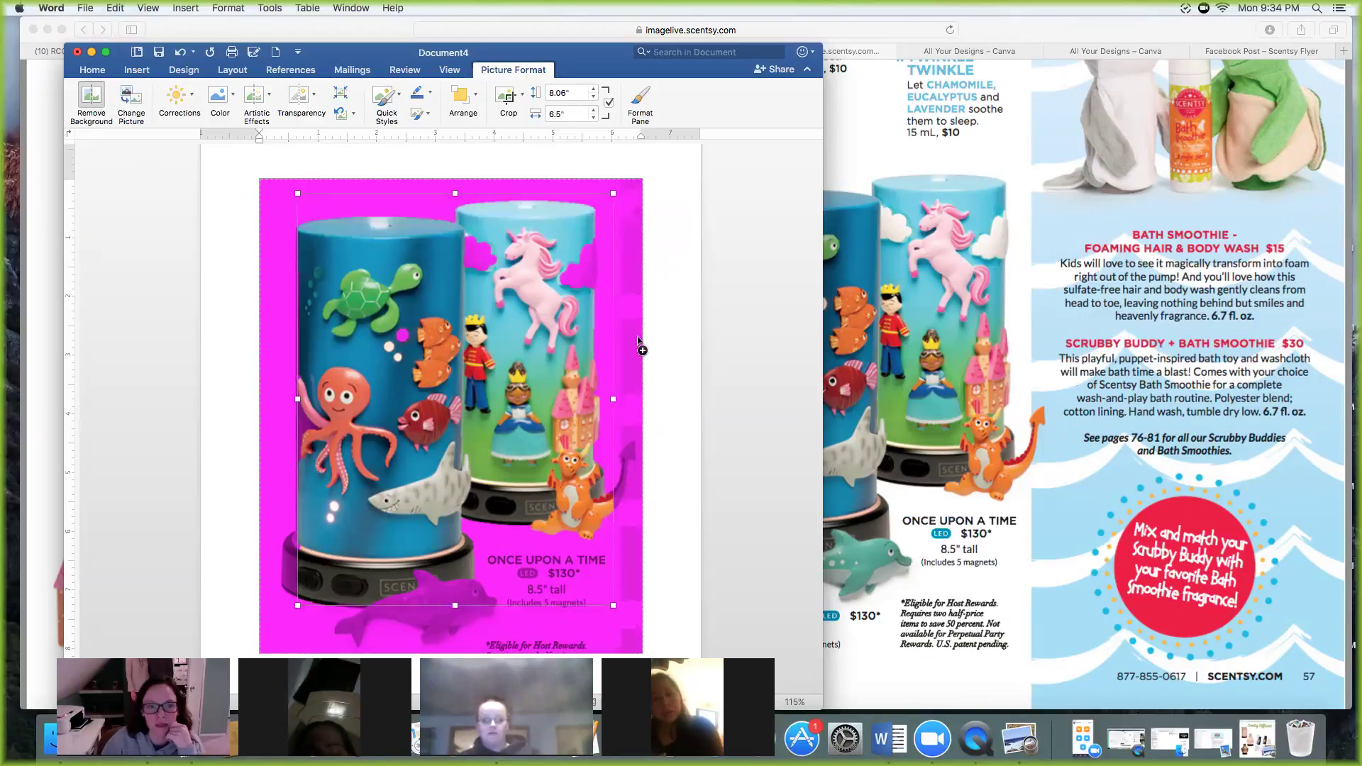
{"action": "scroll", "coordinate": [527, 513], "scroll_direction": "down", "scroll_amount": 1}
{"action": "left_click_drag", "start_coordinate": [298, 600], "coordinate": [272, 611]}
{"action": "left_click_drag", "start_coordinate": [360, 603], "coordinate": [270, 612]}
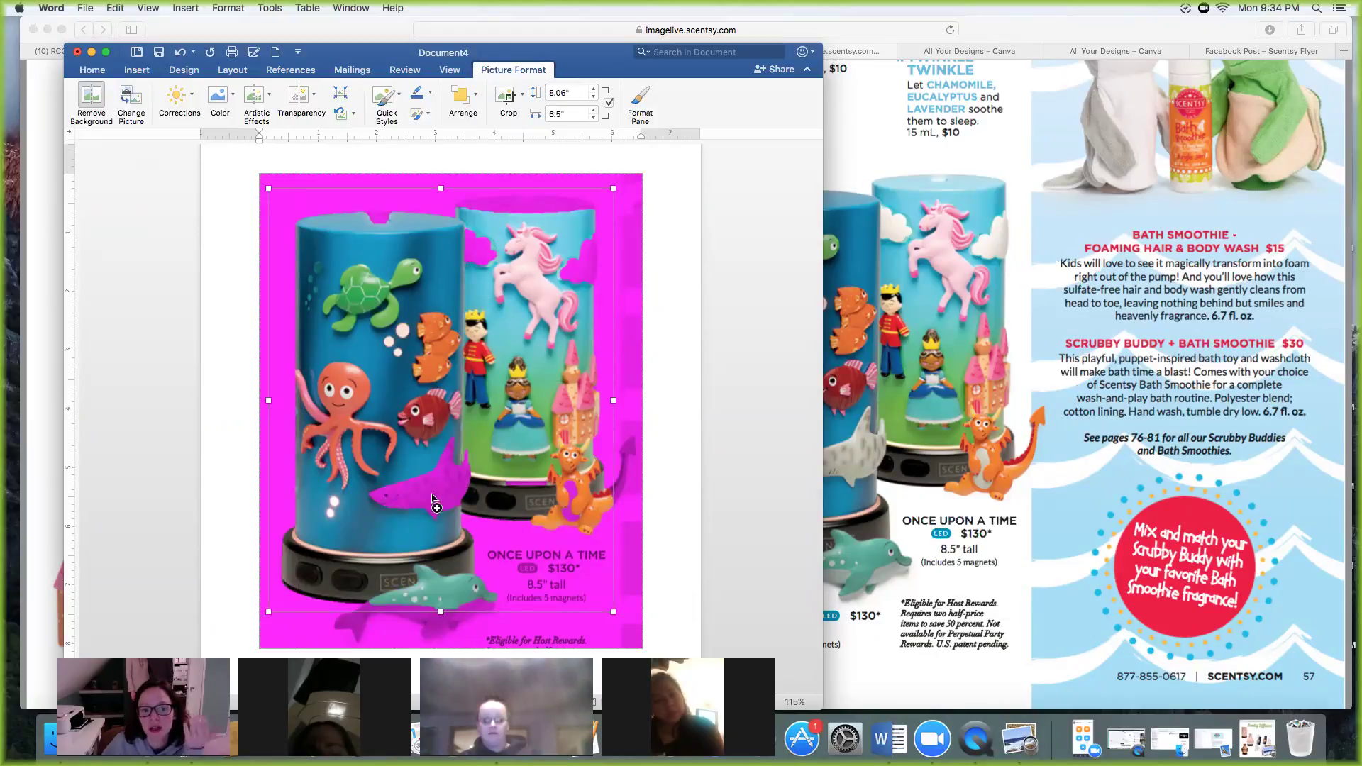
Mark the shark, the front diffuser's top rim and the two clouds on the rear diffuser as areas to keep.
{"action": "left_click_drag", "start_coordinate": [374, 499], "coordinate": [459, 497]}
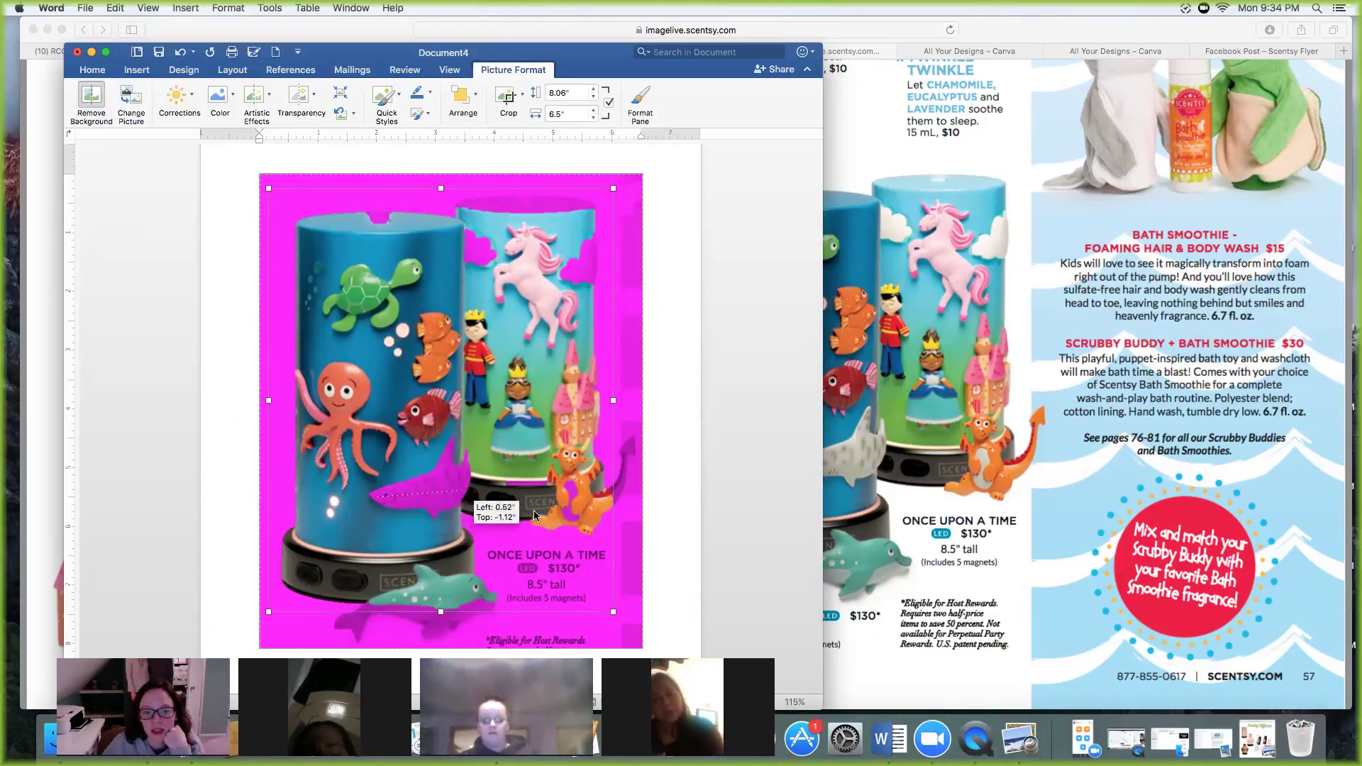
{"action": "left_click_drag", "start_coordinate": [534, 515], "coordinate": [483, 512]}
{"action": "left_click", "coordinate": [381, 220]}
{"action": "left_click_drag", "start_coordinate": [562, 275], "coordinate": [599, 263]}
{"action": "left_click_drag", "start_coordinate": [465, 248], "coordinate": [492, 254]}
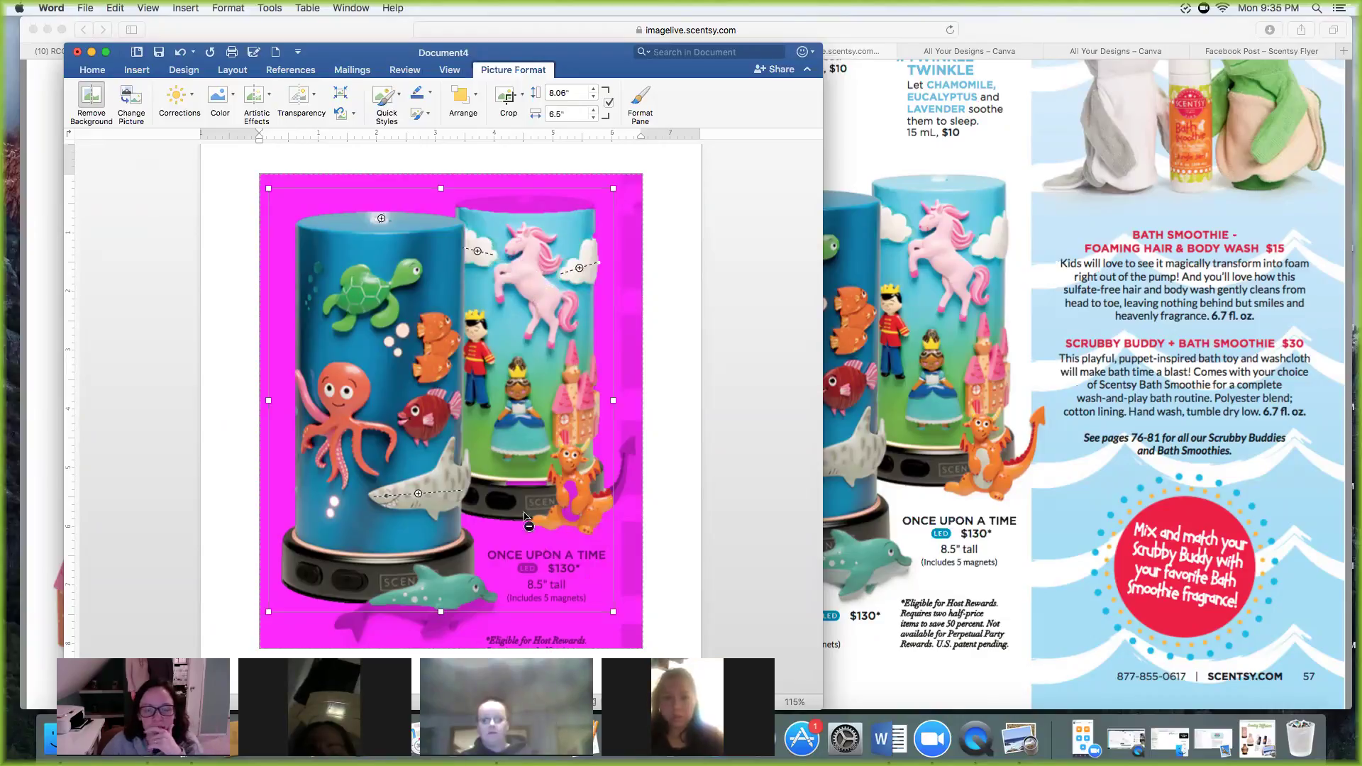
Mark the rear diffuser's lower rim and the dragon as areas to keep, and extend the selection area around the dragon's tail and the dolphin.
{"action": "left_click_drag", "start_coordinate": [518, 485], "coordinate": [568, 485]}
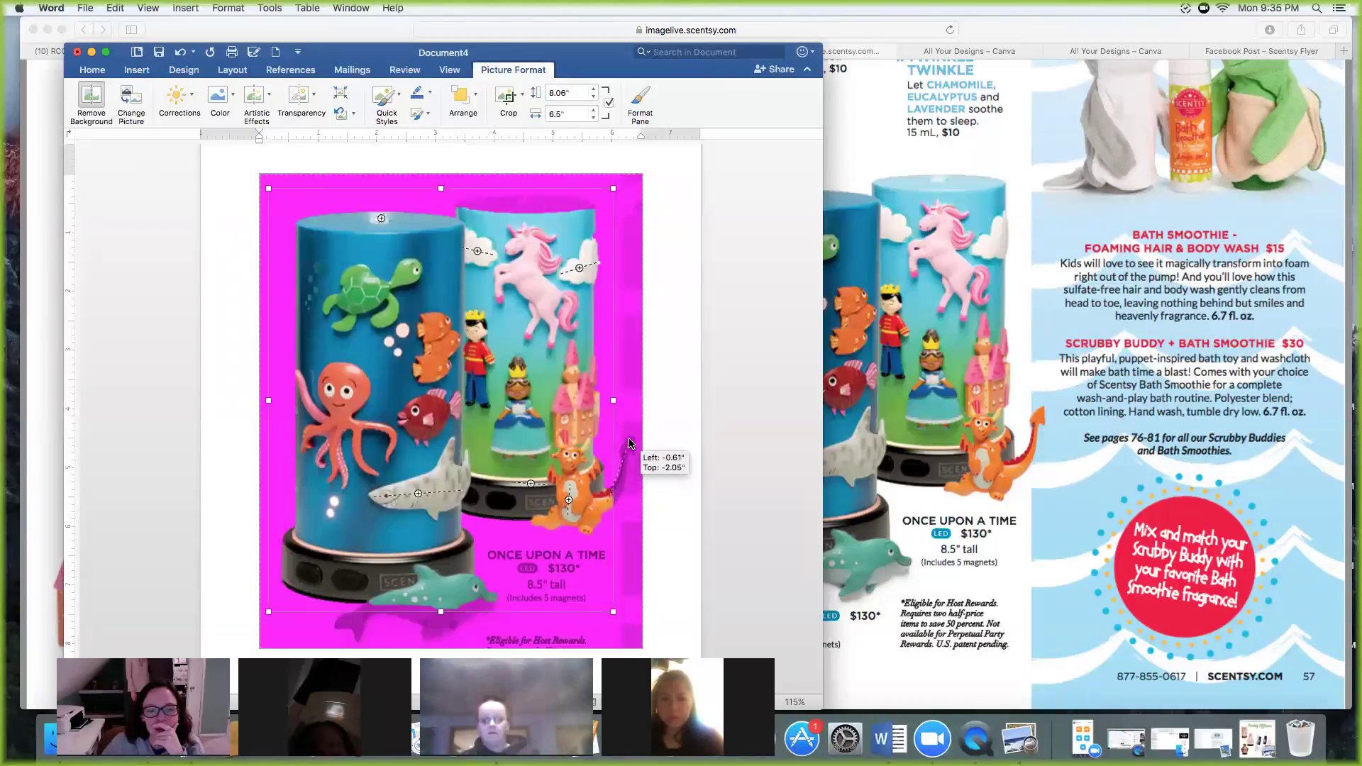
{"action": "left_click_drag", "start_coordinate": [609, 498], "coordinate": [630, 441]}
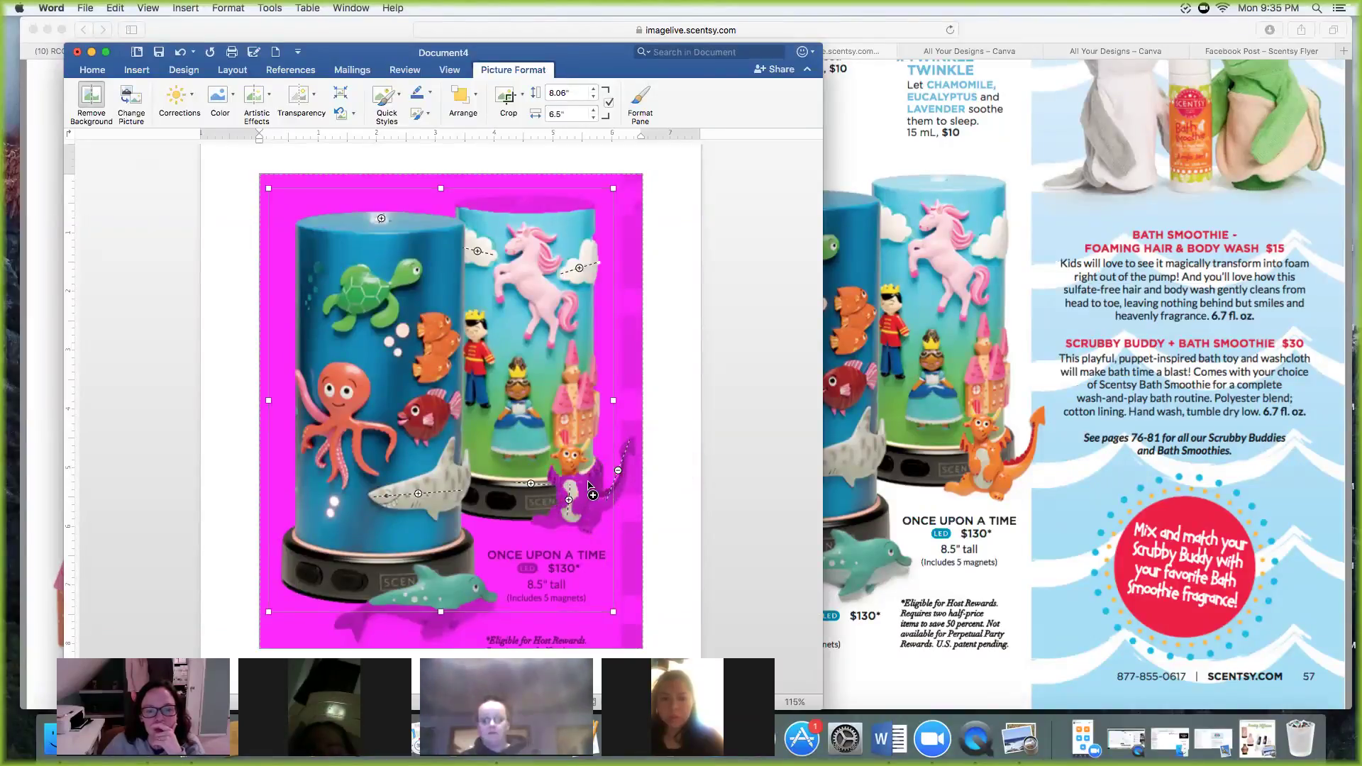
{"action": "left_click_drag", "start_coordinate": [582, 485], "coordinate": [582, 516]}
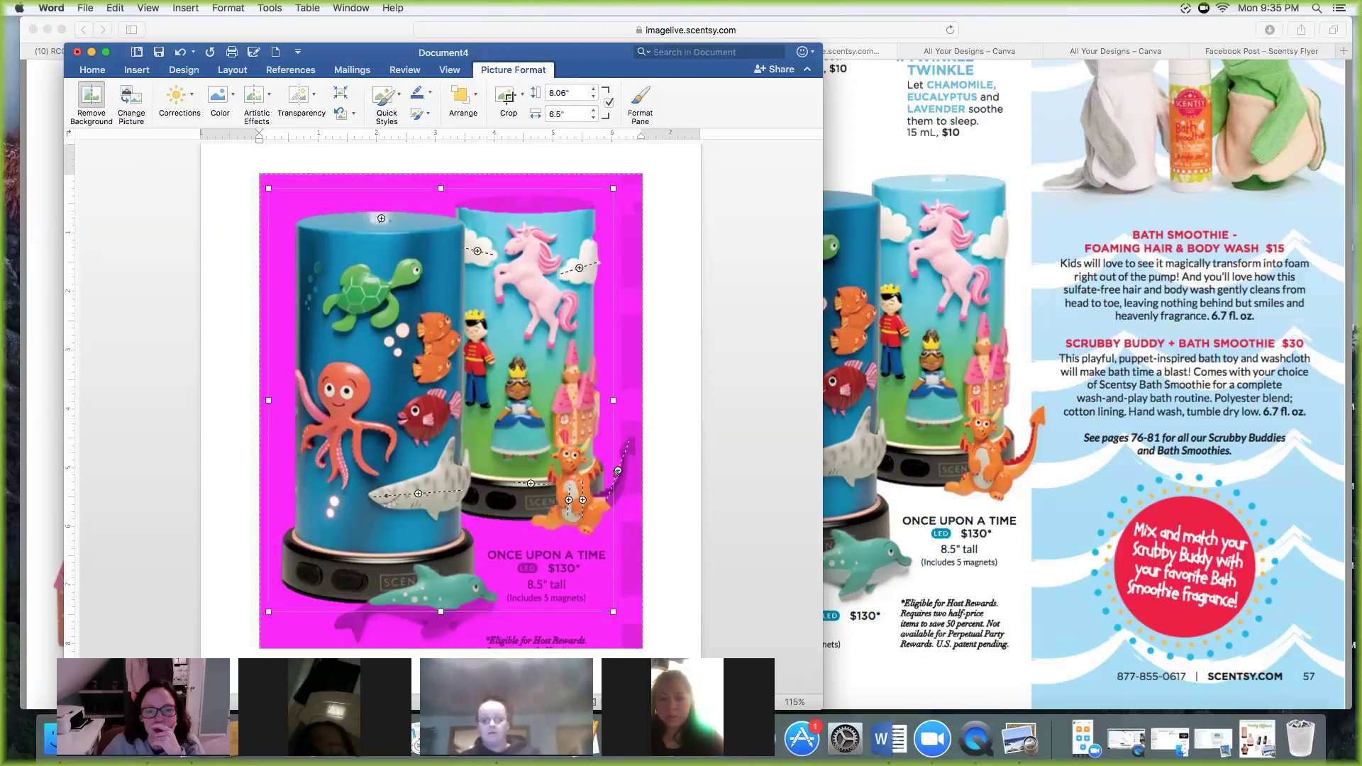
{"action": "left_click_drag", "start_coordinate": [613, 400], "coordinate": [638, 401]}
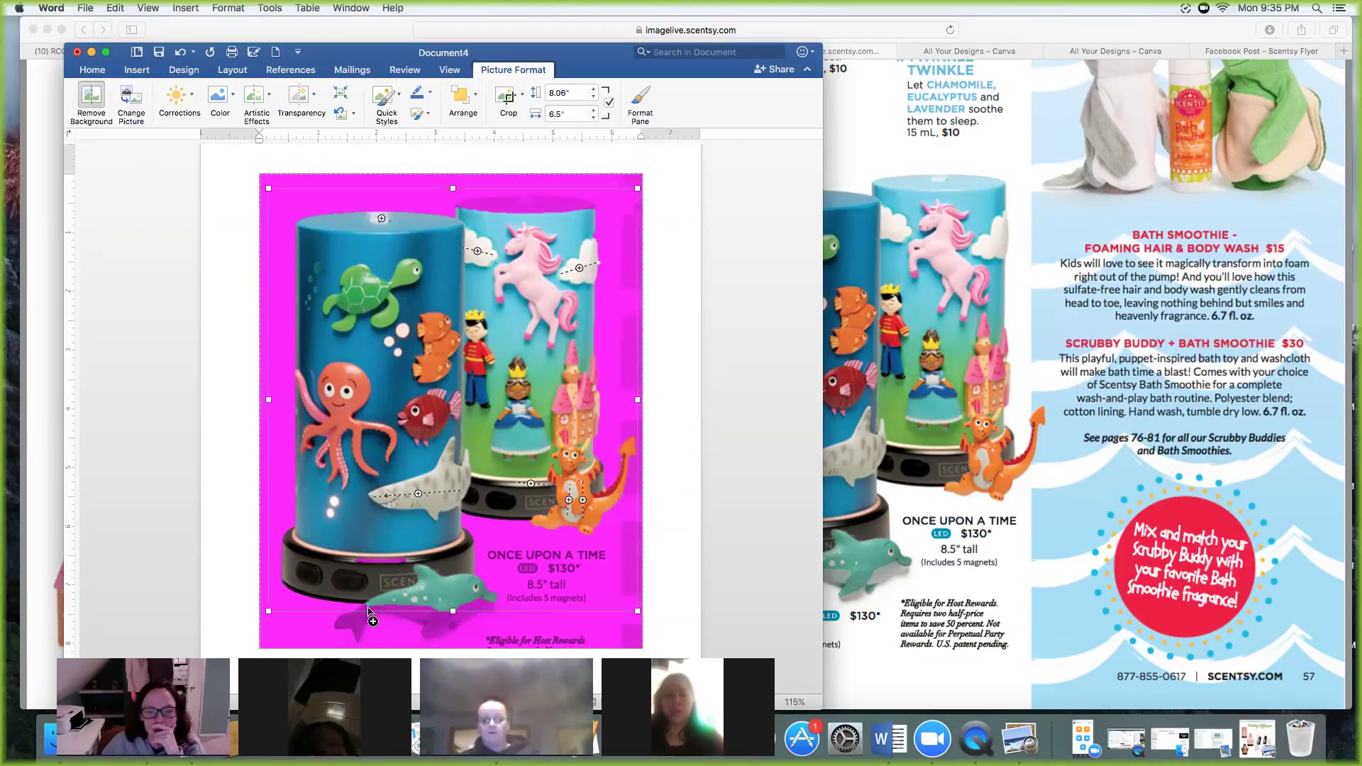
{"action": "left_click_drag", "start_coordinate": [453, 614], "coordinate": [454, 643]}
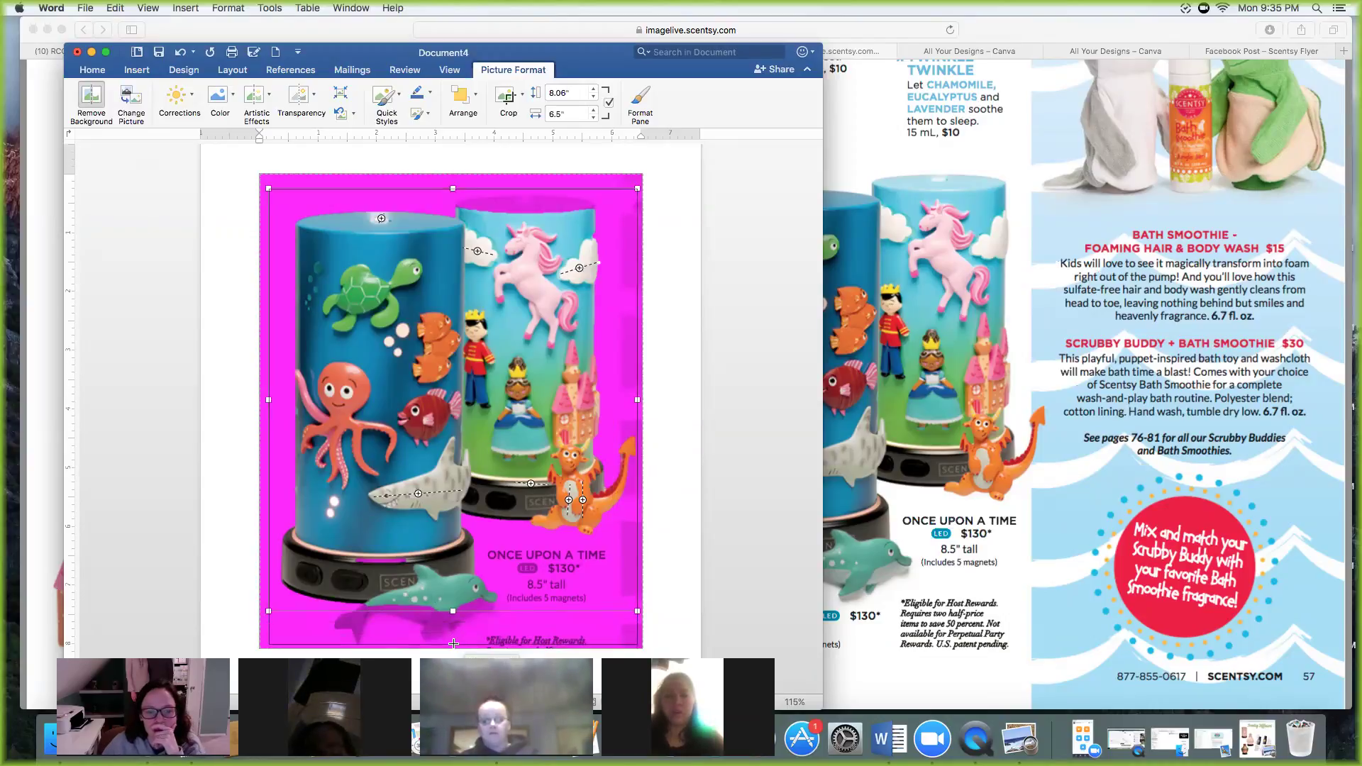